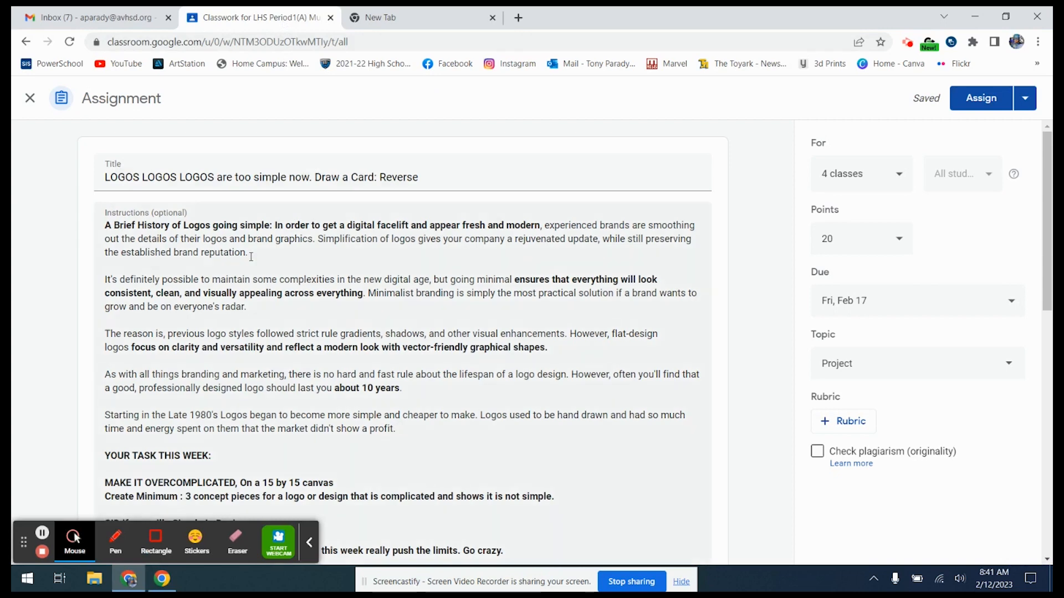
# Review the logo assignment's task instructions and its attached videos and logo images
pyautogui.scroll(-6, 216, 209)
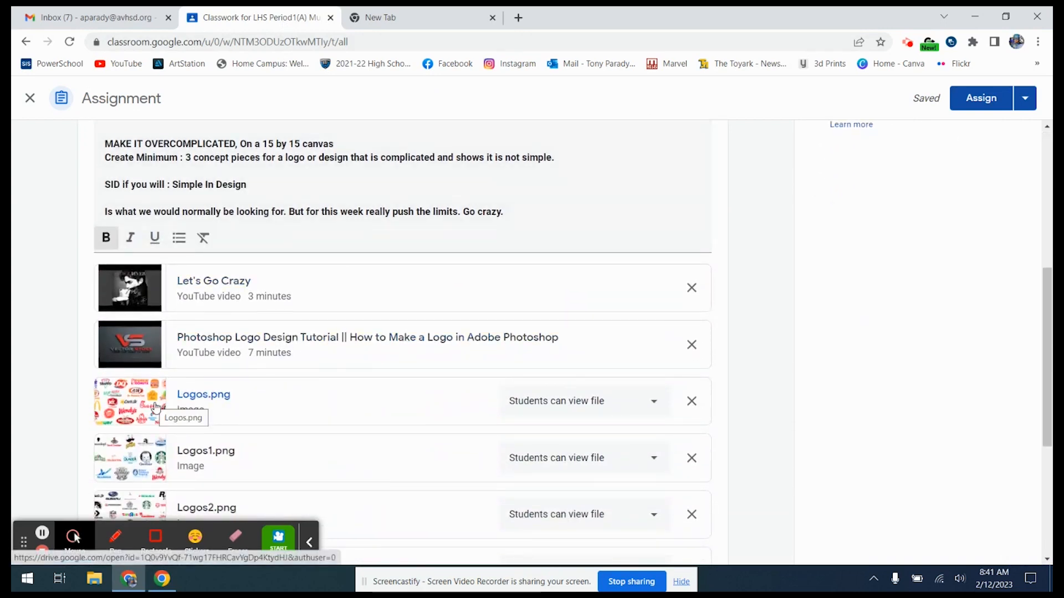
pyautogui.scroll(-4, 190, 394)
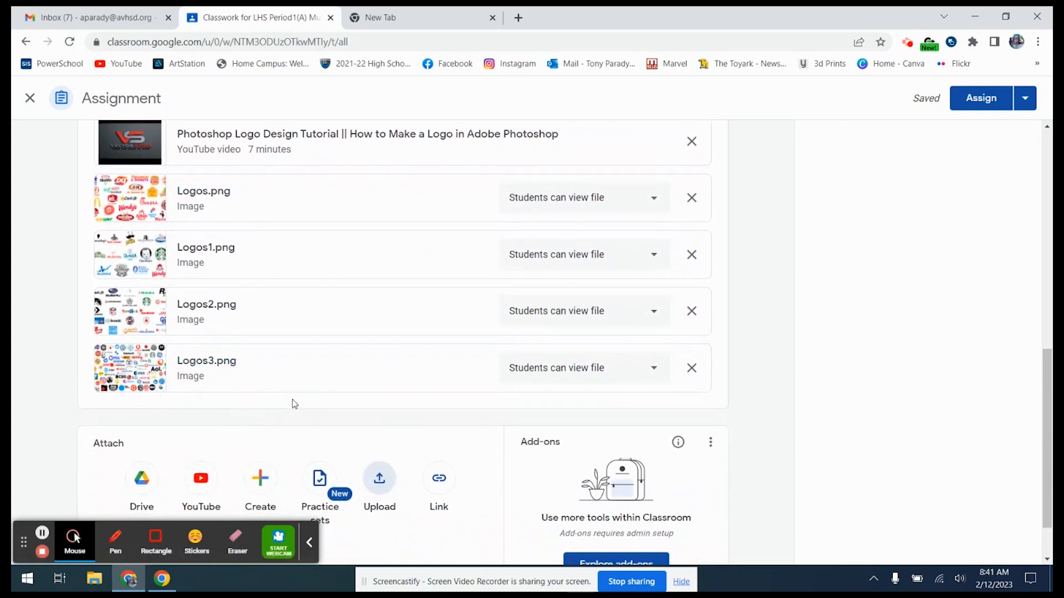
pyautogui.scroll(5, 294, 342)
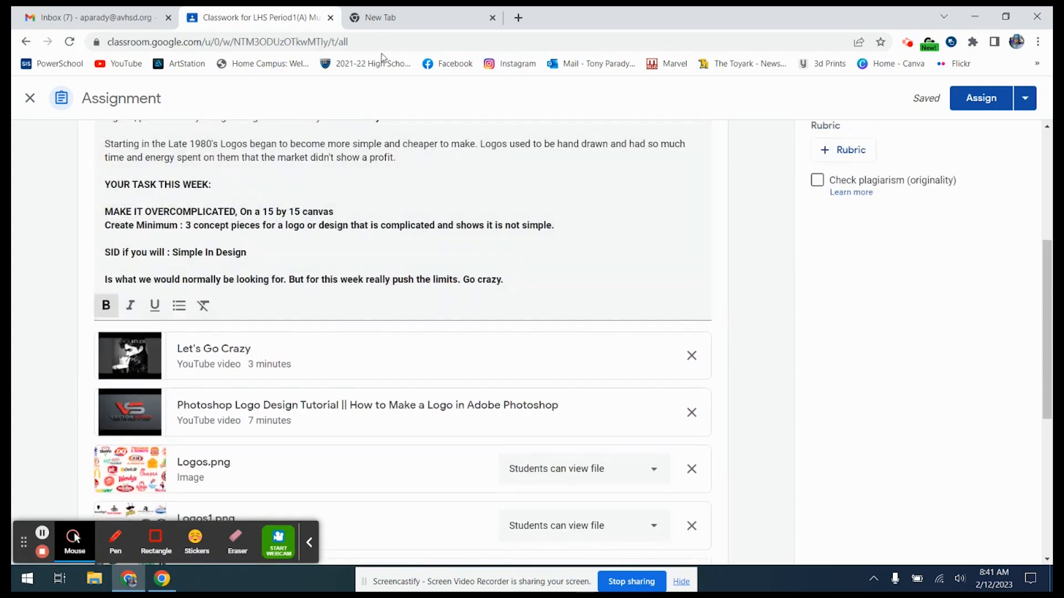
# Search Google Images for "pringles logo" in the empty browser tab
pyautogui.click(425, 25)
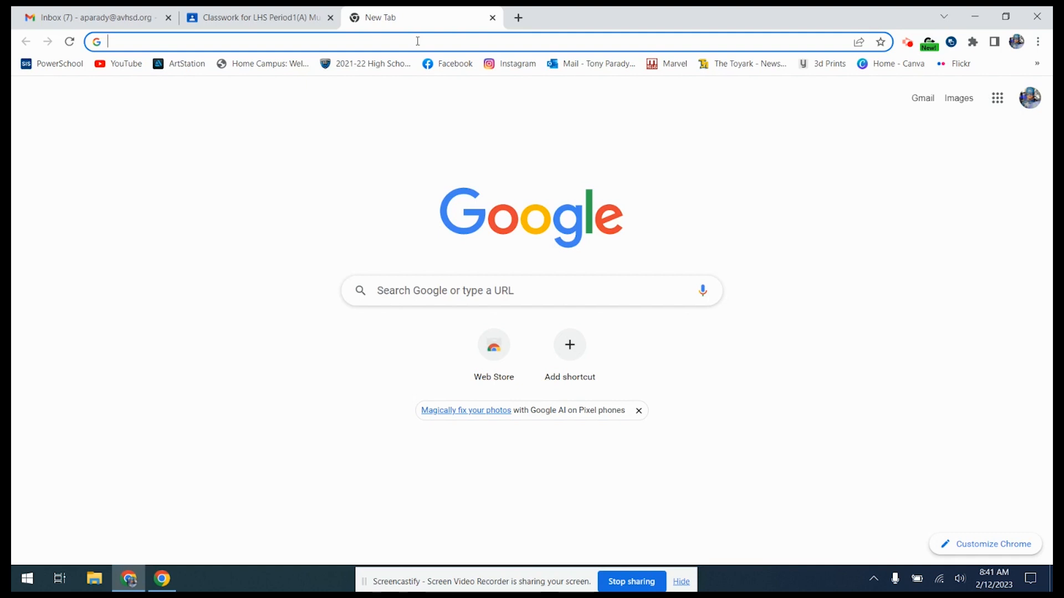
pyautogui.write('p')
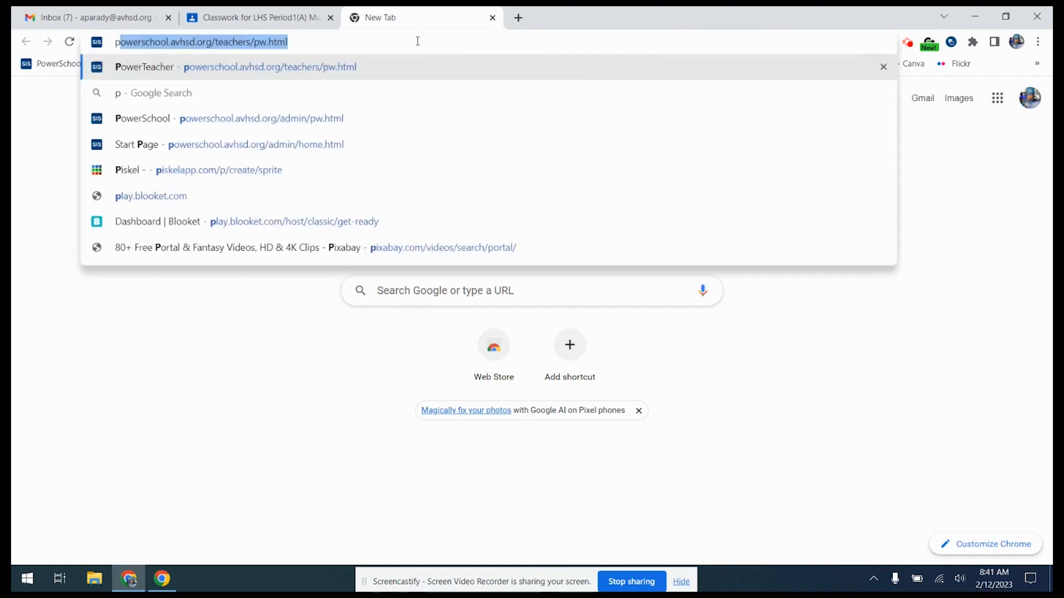
pyautogui.write('ringle')
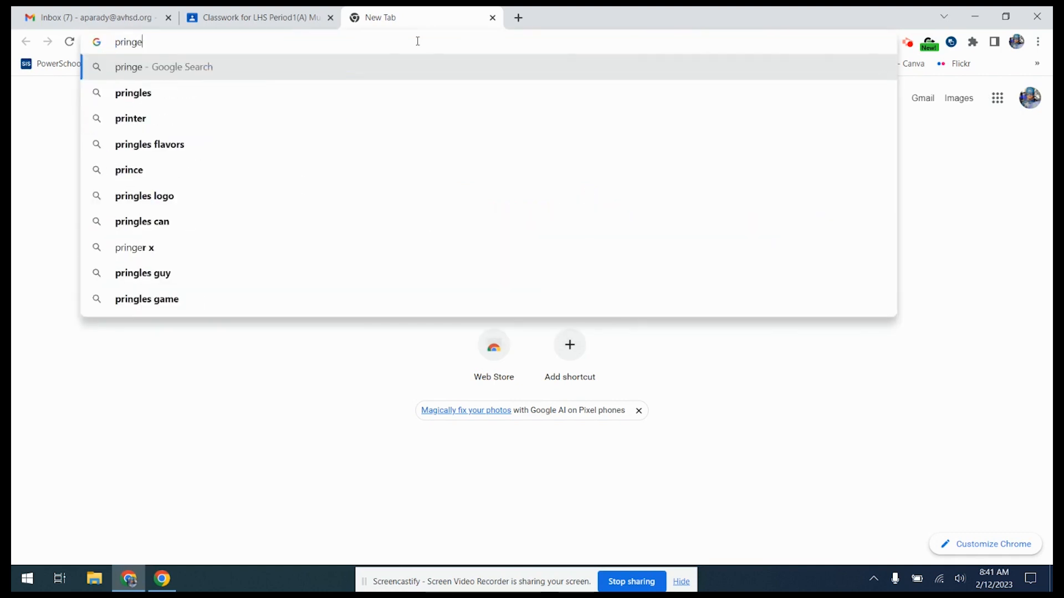
pyautogui.press('BackSpace')
pyautogui.write('les logo')
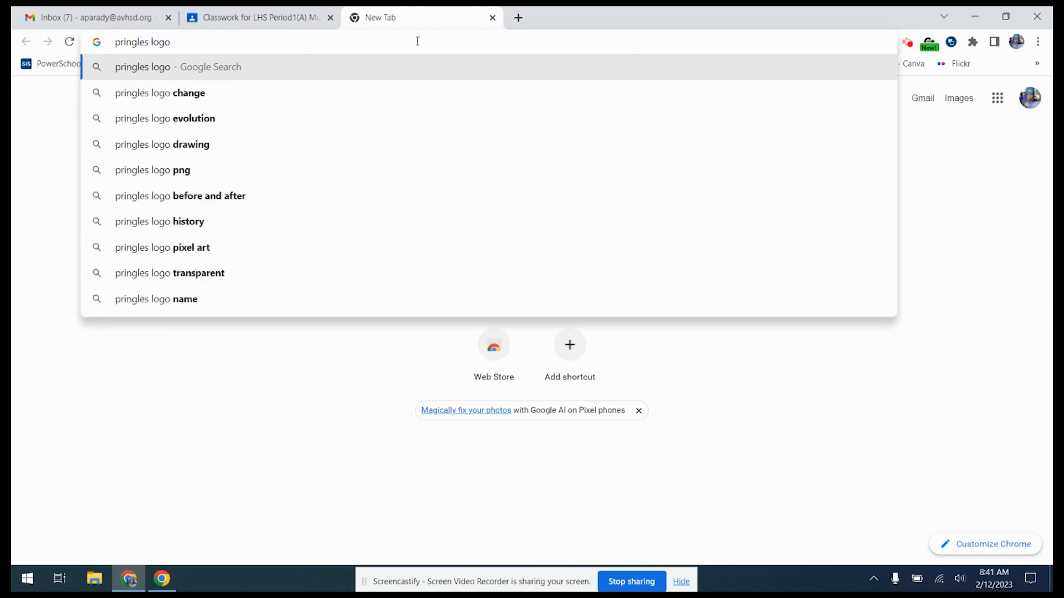
pyautogui.press('Return')
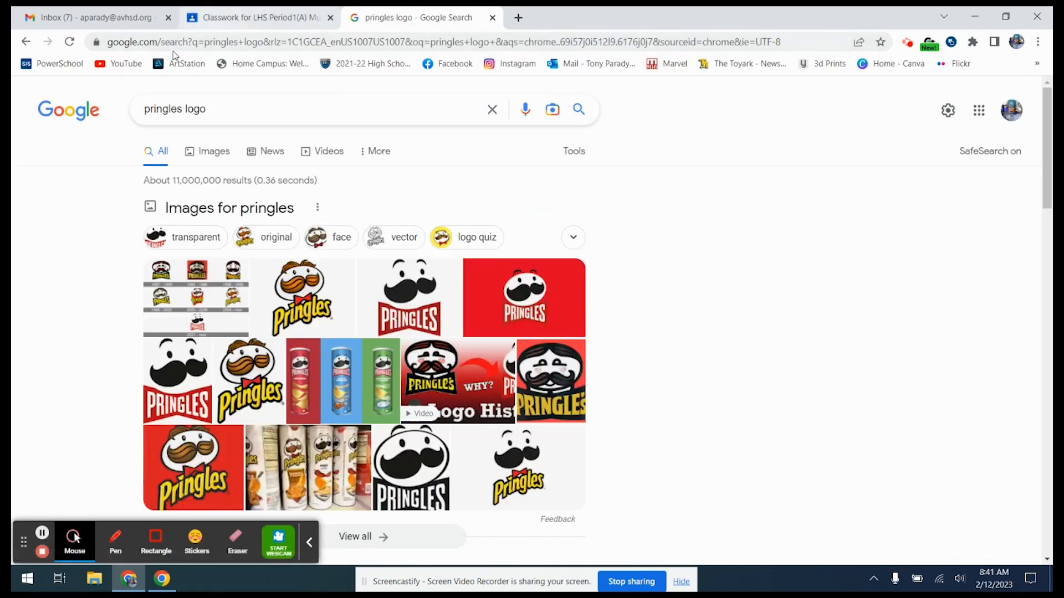
pyautogui.click(223, 153)
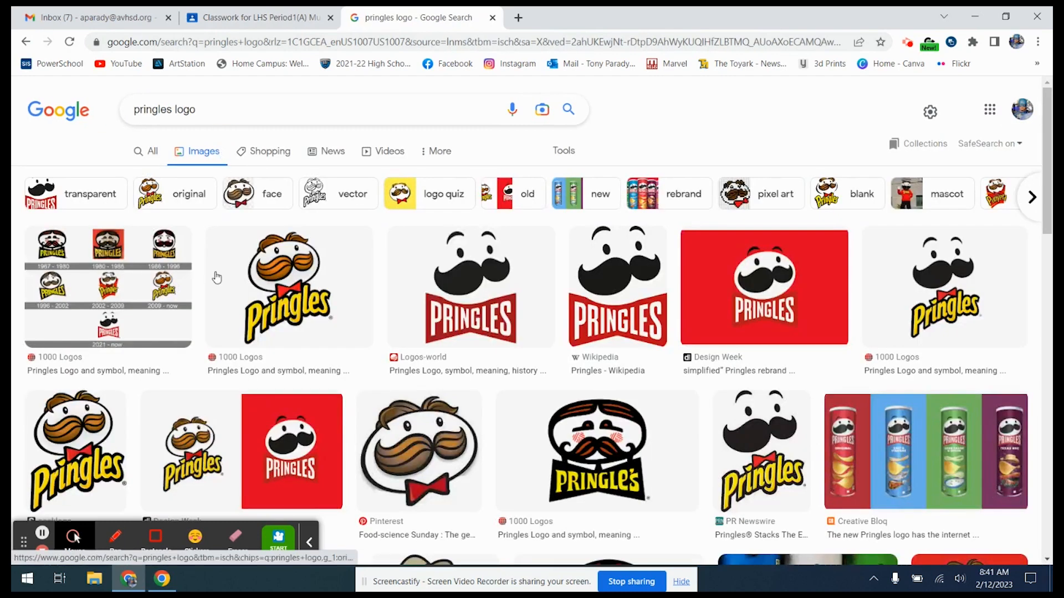
# Preview the 1000 Logos Pringles logo with the brown mustache and save it to the Desktop as the PNG image "pringles demo"
pyautogui.click(289, 316)
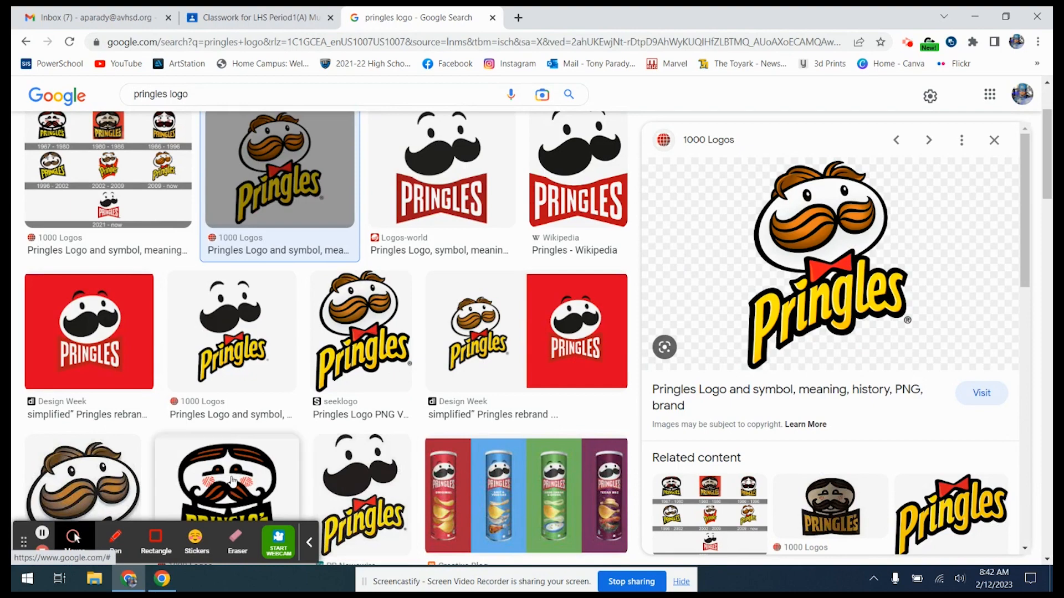
pyautogui.rightClick(843, 264)
pyautogui.click(878, 410)
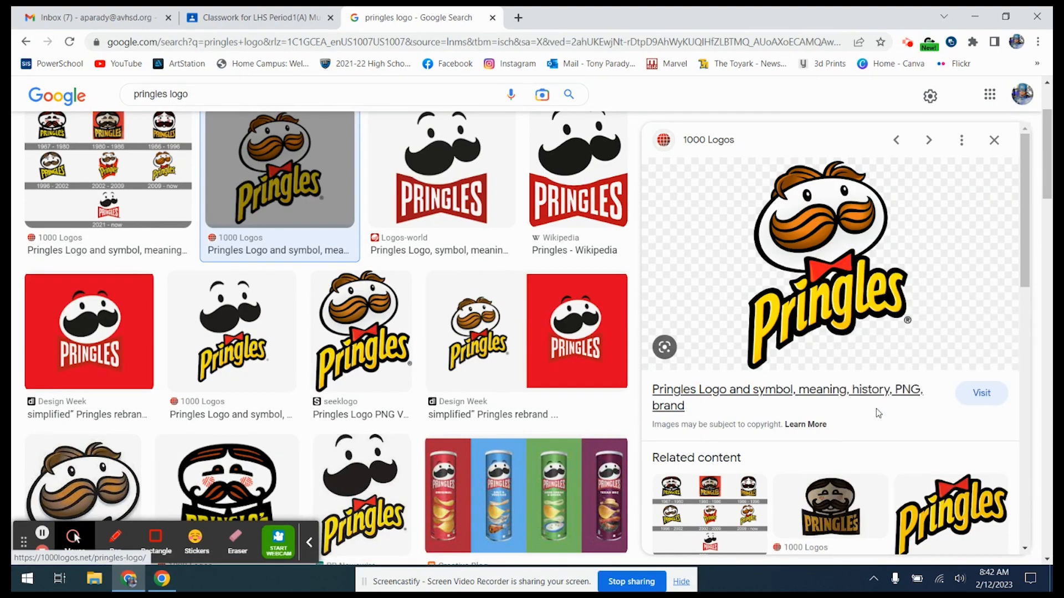
pyautogui.write('pringles demo')
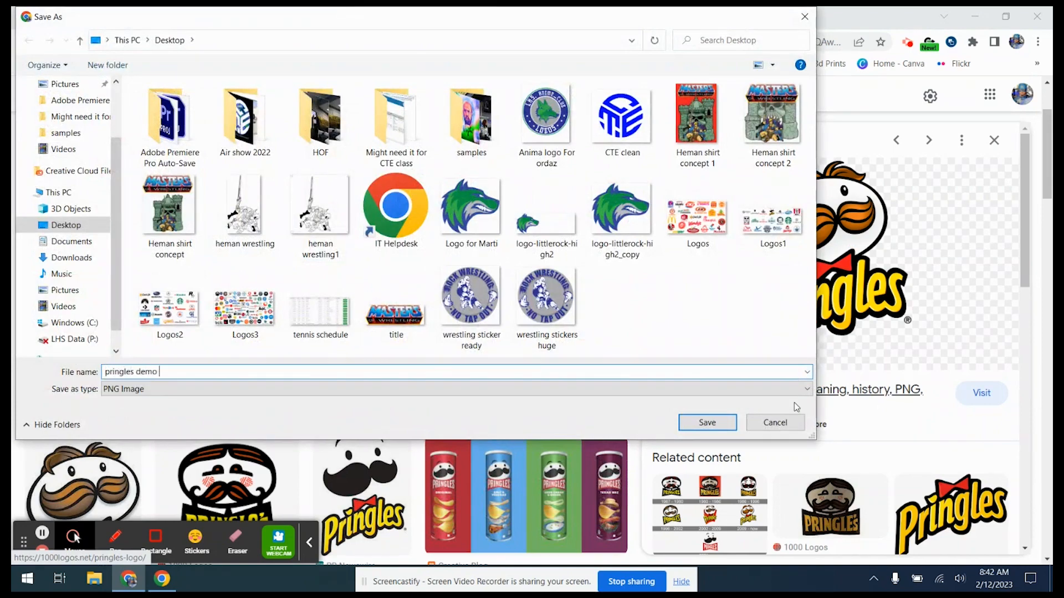
pyautogui.press('Return')
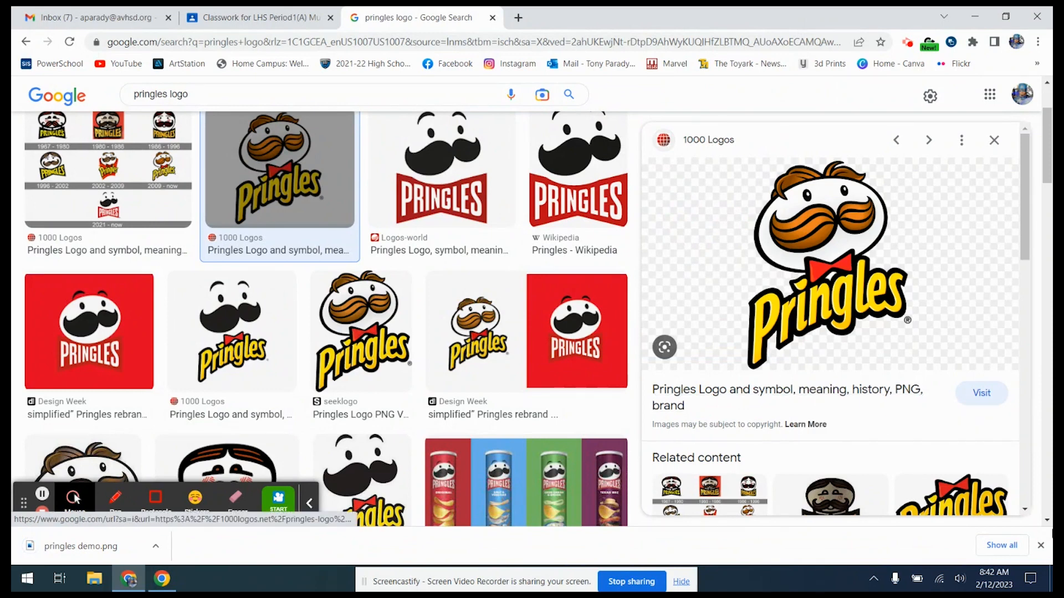
pyautogui.click(1041, 548)
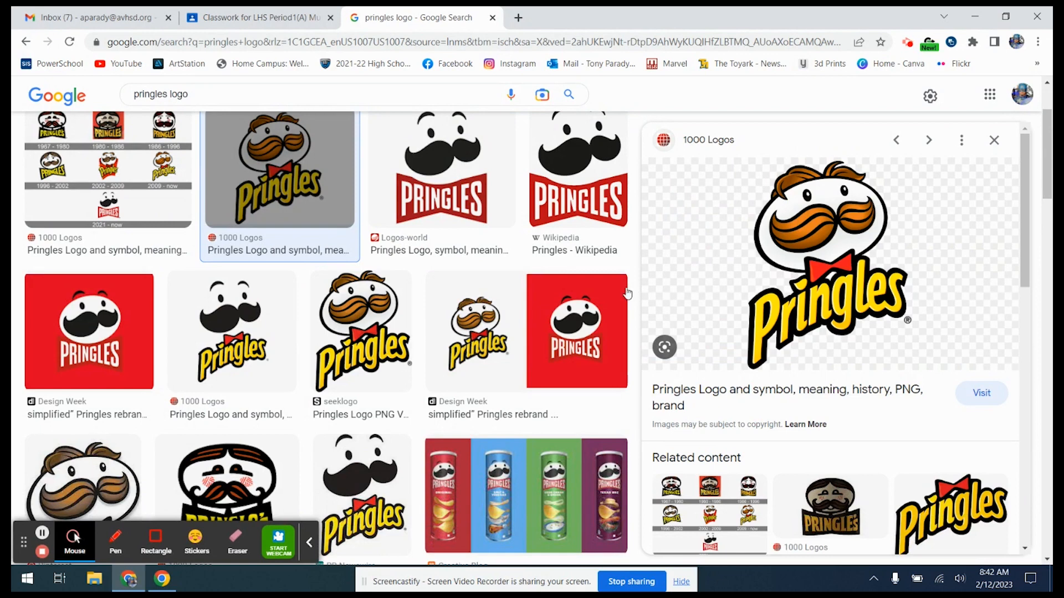
# Replace the Pringles results tab with a new one and search Google Images for "Blad guy from dr who"
pyautogui.click(518, 17)
pyautogui.click(493, 18)
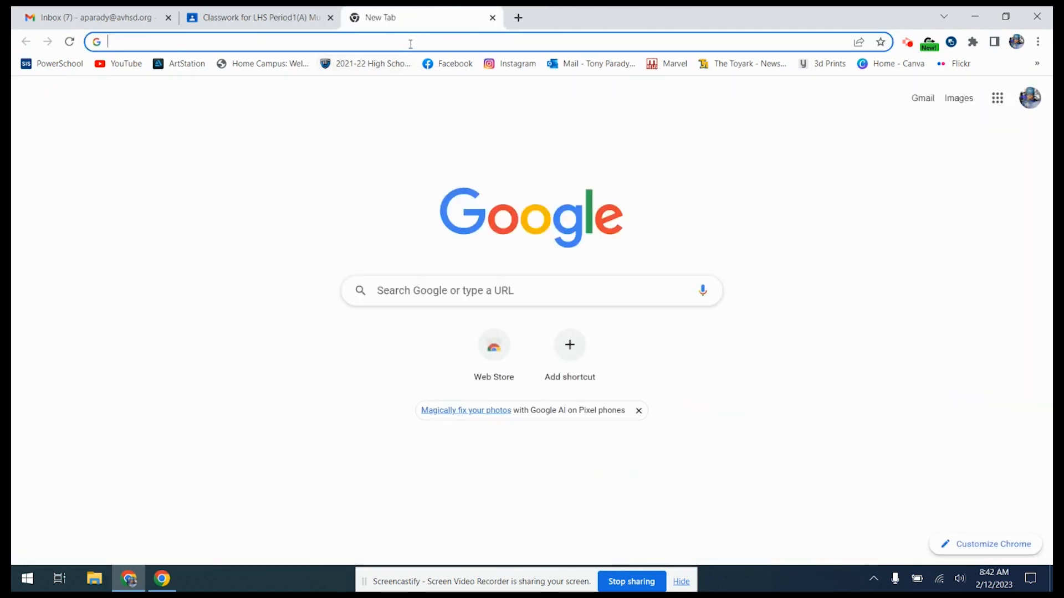
pyautogui.click(410, 43)
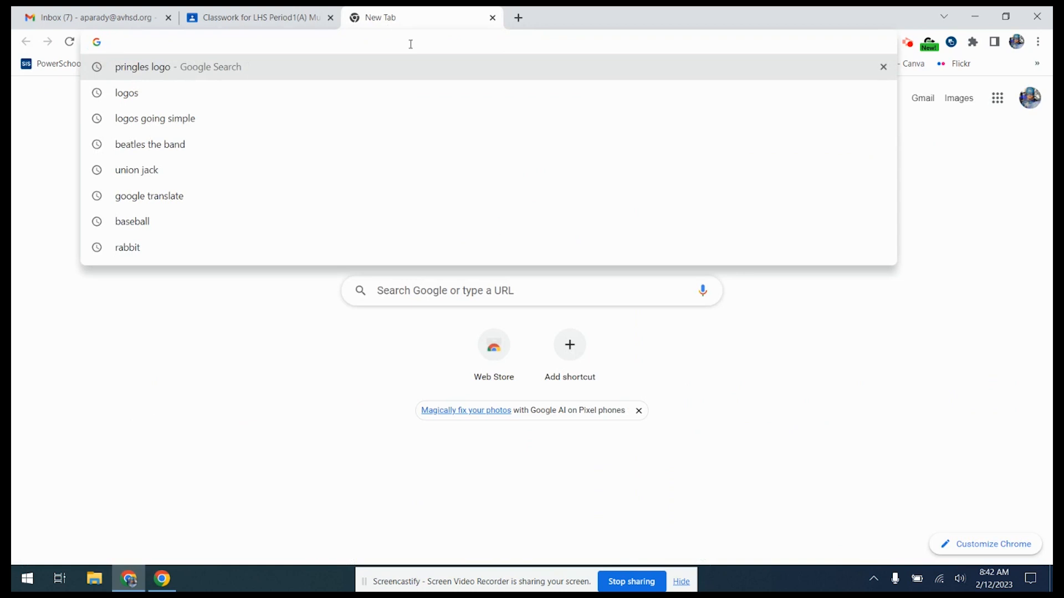
pyautogui.write('Bla')
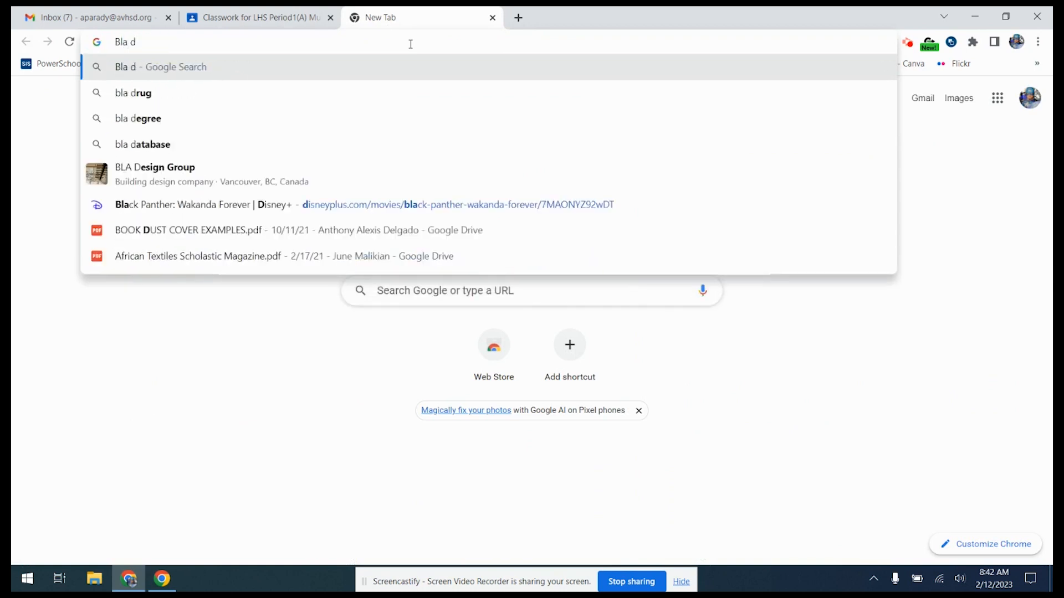
pyautogui.write('d guy f')
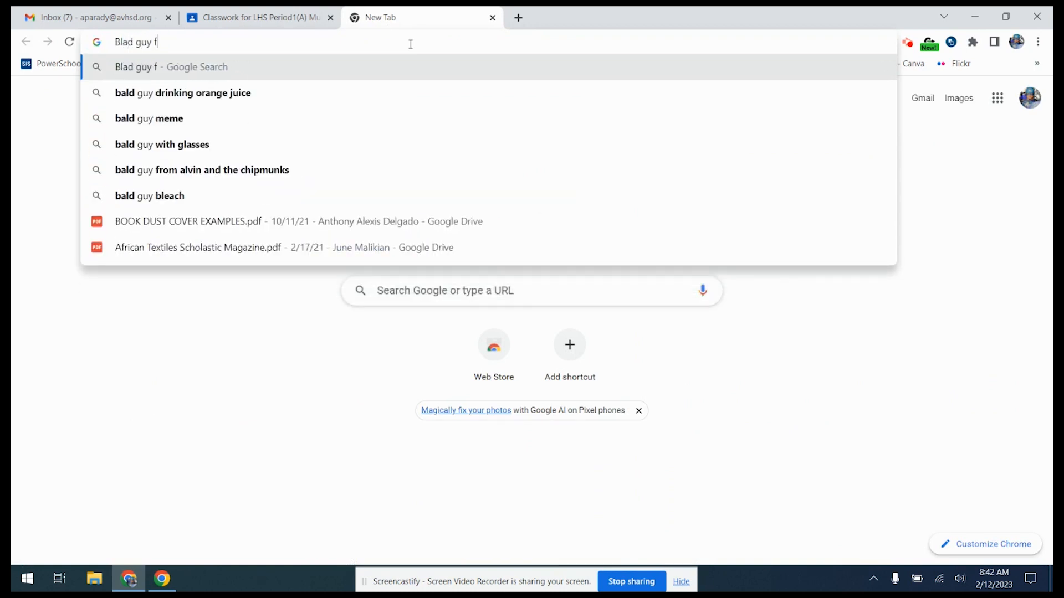
pyautogui.write('rom dr who')
pyautogui.press('Return')
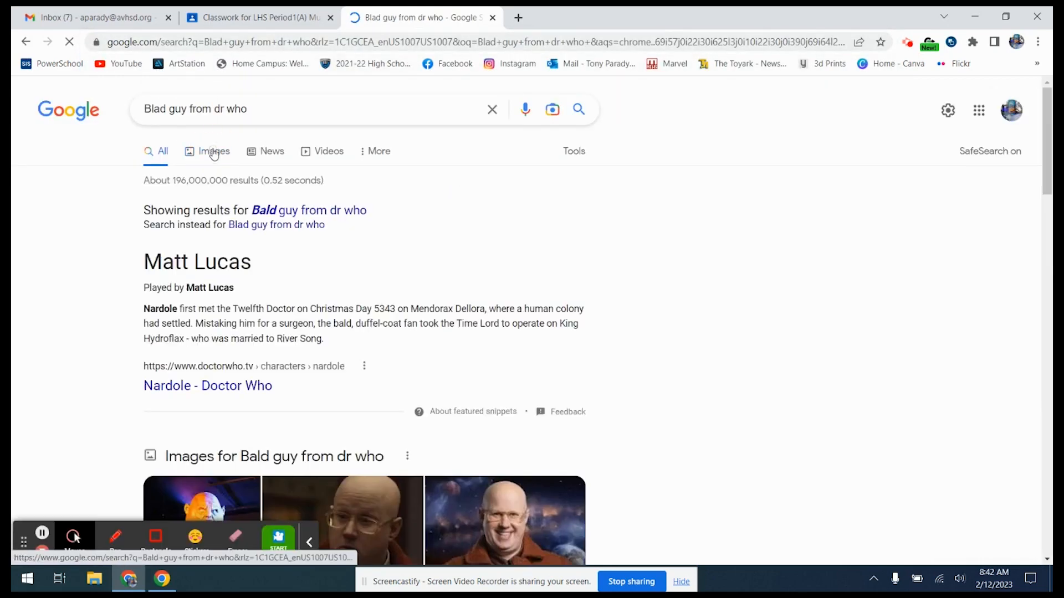
pyautogui.click(214, 153)
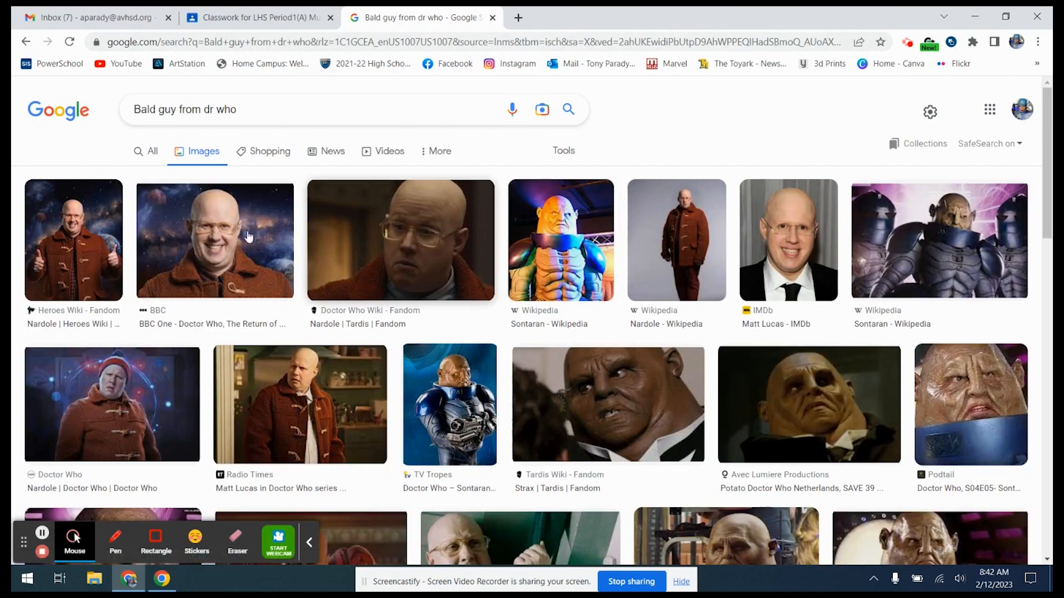
# Browse the Doctor Who image results and the related images of the Guardian photo for a suitable portrait of the bald actor
pyautogui.scroll(-7, 299, 244)
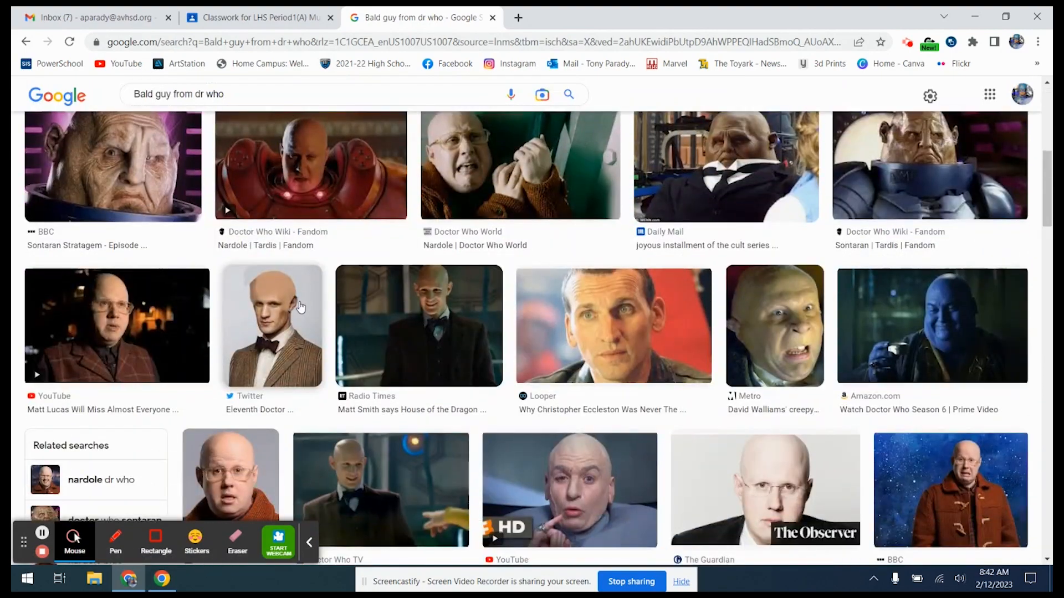
pyautogui.scroll(-4, 300, 307)
pyautogui.click(720, 267)
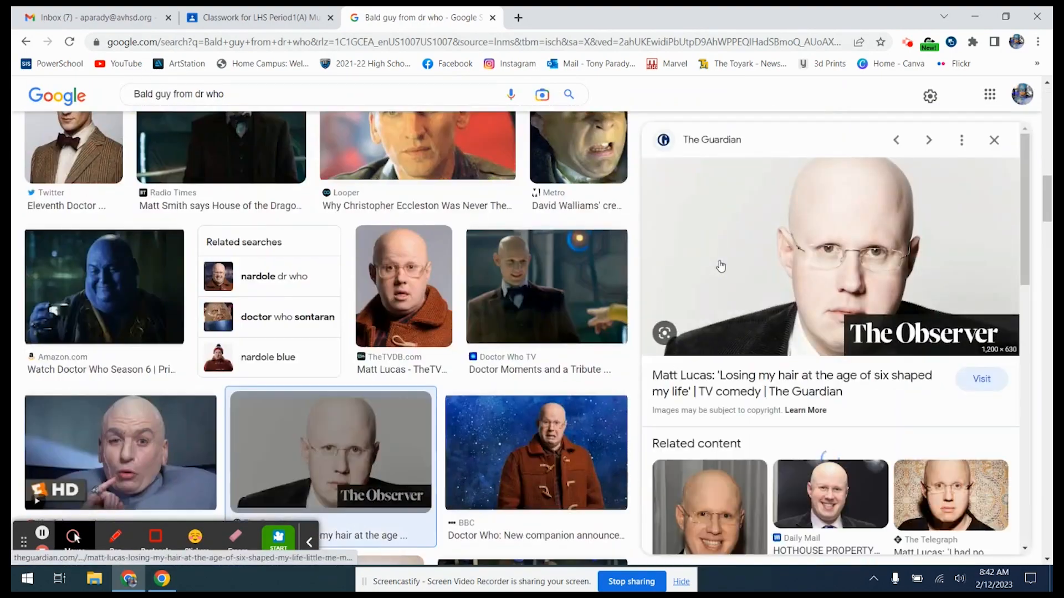
pyautogui.scroll(-5, 677, 303)
pyautogui.scroll(-10, 204, 357)
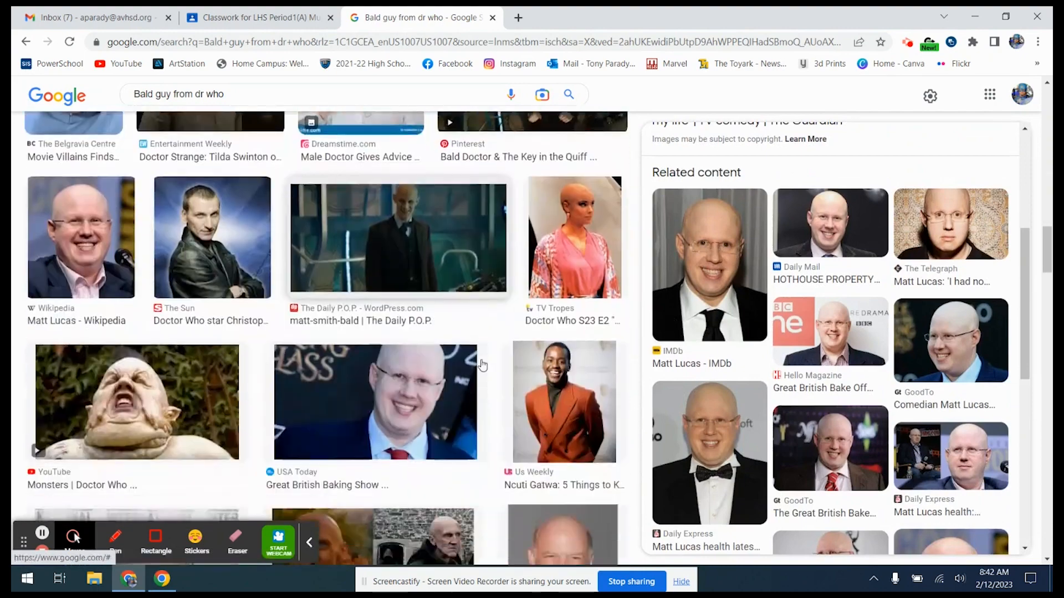
pyautogui.scroll(-5, 204, 357)
pyautogui.scroll(-1, 206, 356)
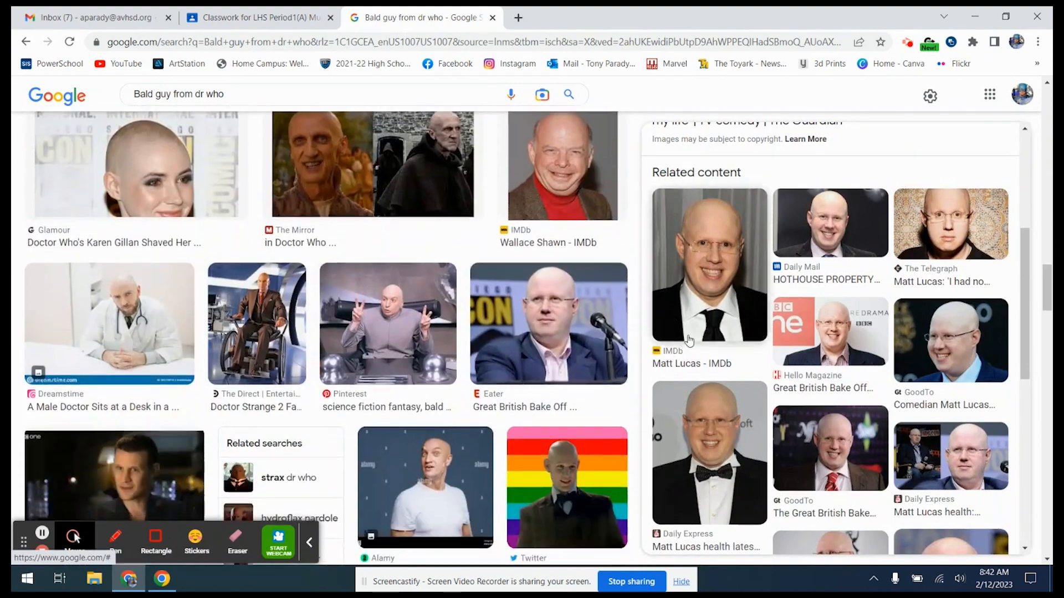
pyautogui.scroll(-6, 716, 359)
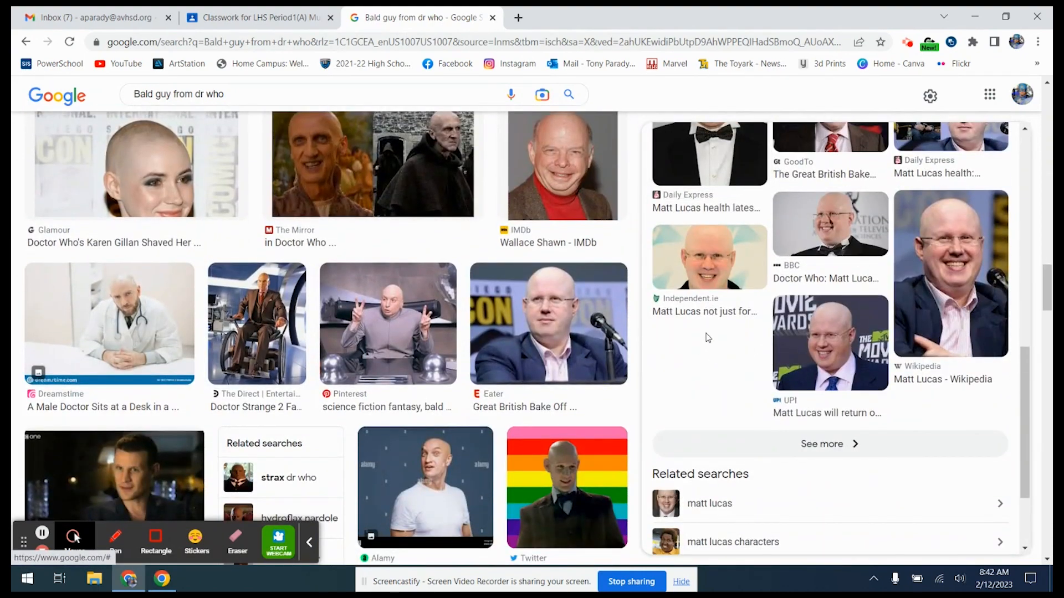
pyautogui.scroll(5, 388, 277)
# Replace the image search query with "Matt ucas" and run the search
pyautogui.moveTo(233, 95); pyautogui.dragTo(42, 95)
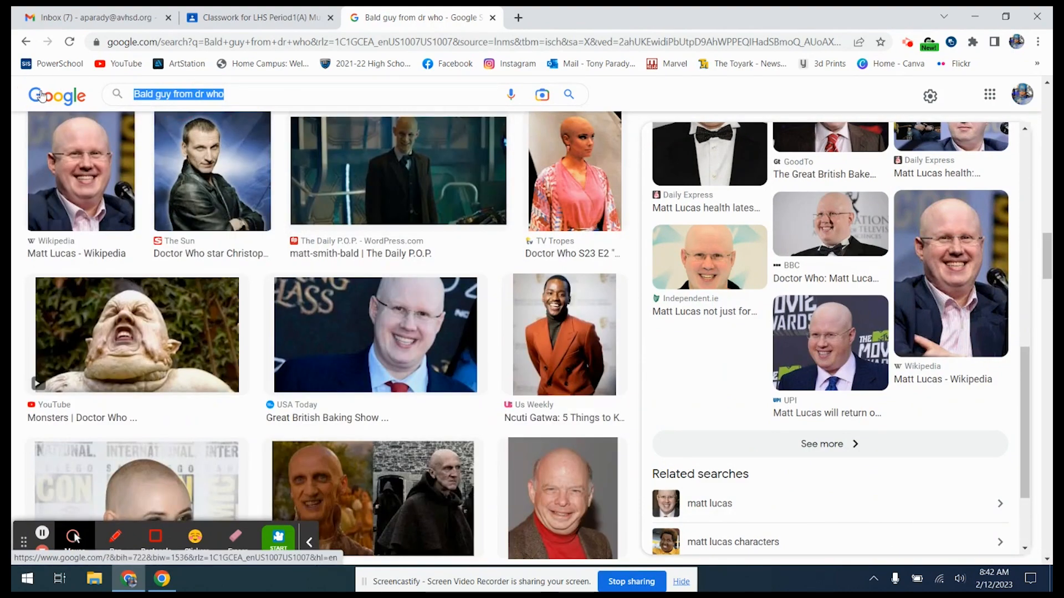
pyautogui.write('Matt uc')
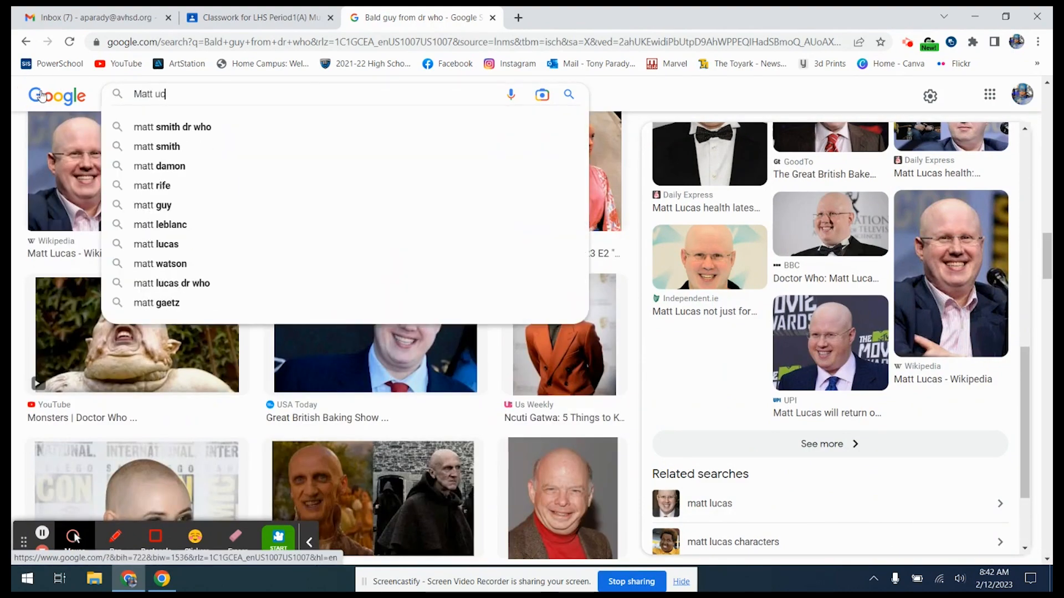
pyautogui.write('as')
pyautogui.press('Return')
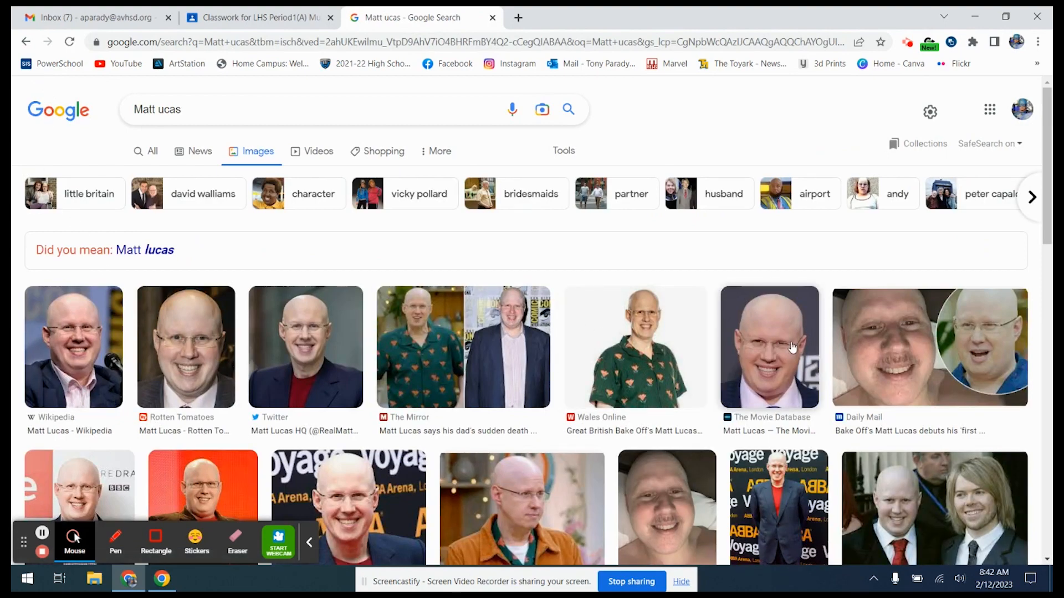
# Find the front-facing Guardian portrait of the actor in glasses and black jacket among the results and open its preview
pyautogui.scroll(-5, 502, 383)
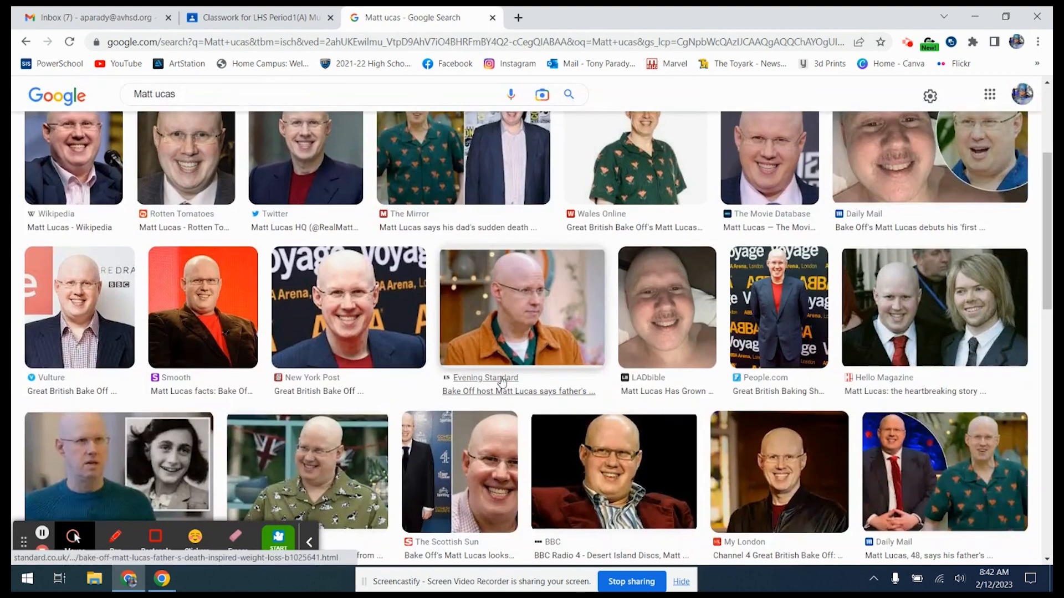
pyautogui.scroll(-4, 502, 383)
pyautogui.scroll(-5, 496, 384)
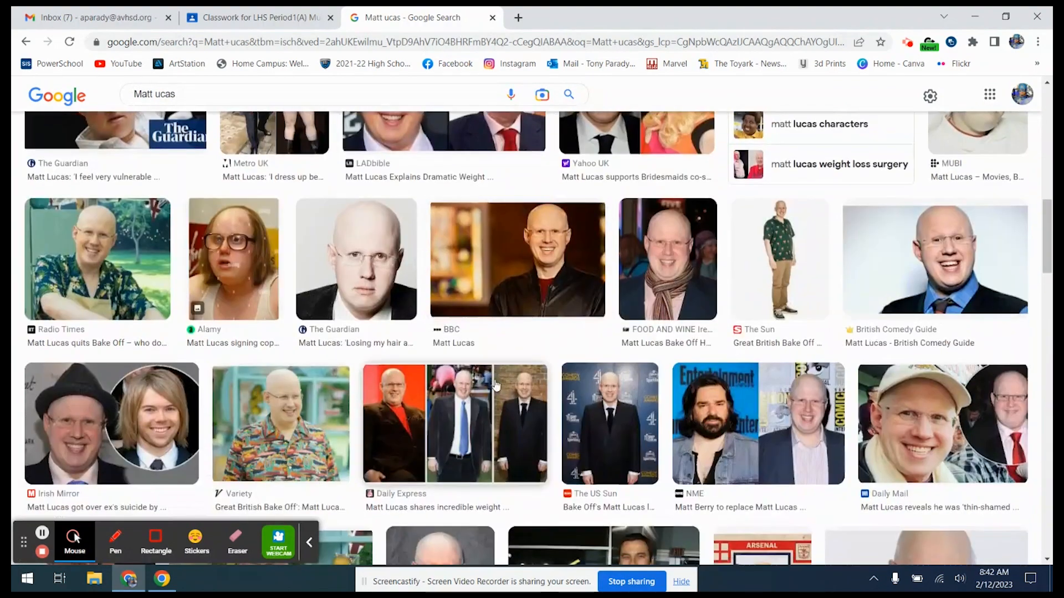
pyautogui.click(356, 259)
pyautogui.rightClick(872, 264)
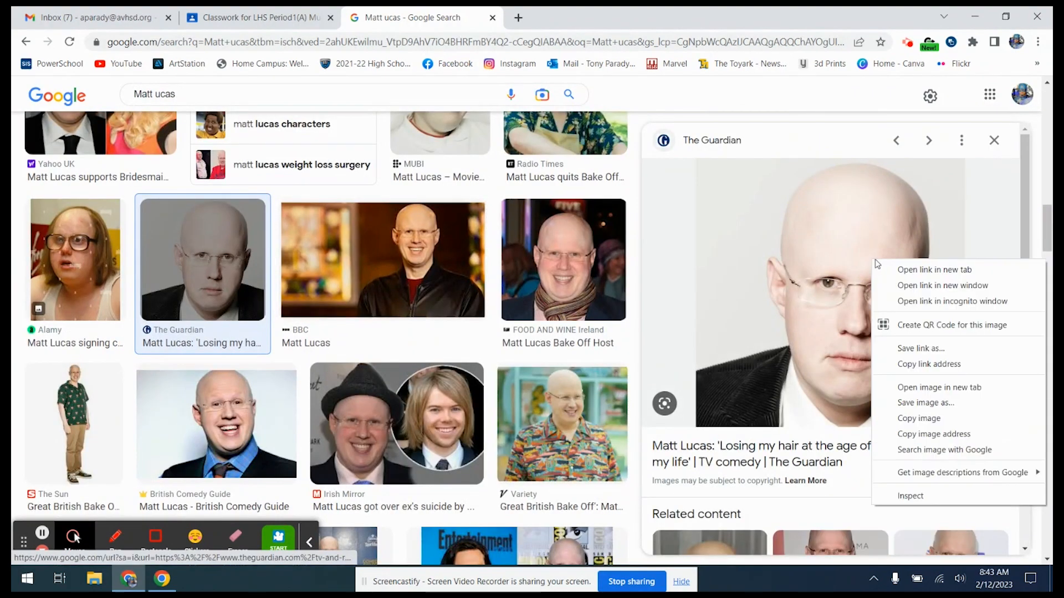
pyautogui.click(909, 400)
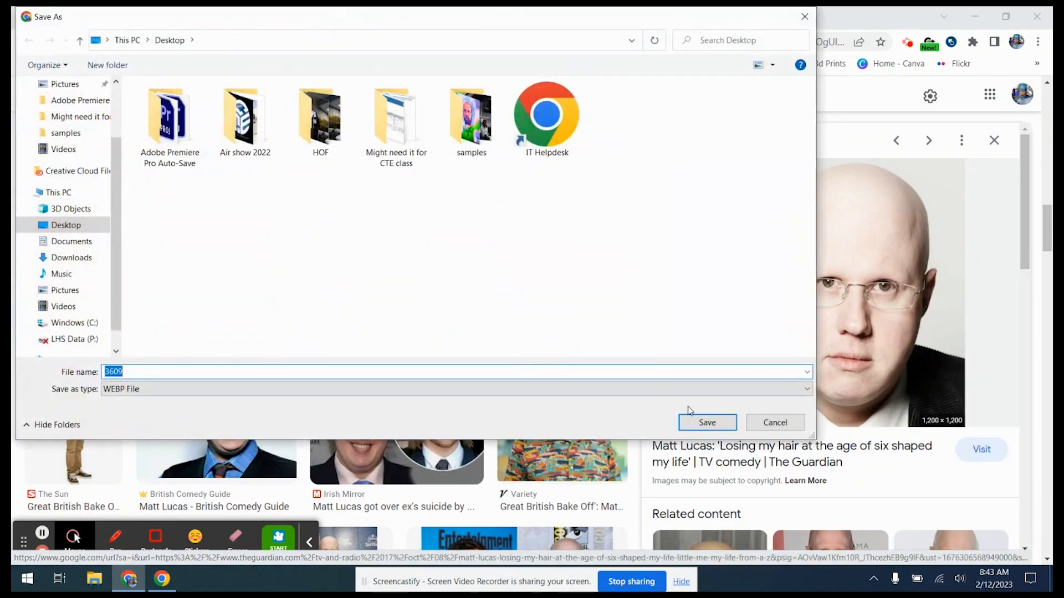
pyautogui.click(780, 421)
# Copy the previewed Guardian portrait to the clipboard and launch Adobe Photoshop 2022
pyautogui.rightClick(836, 309)
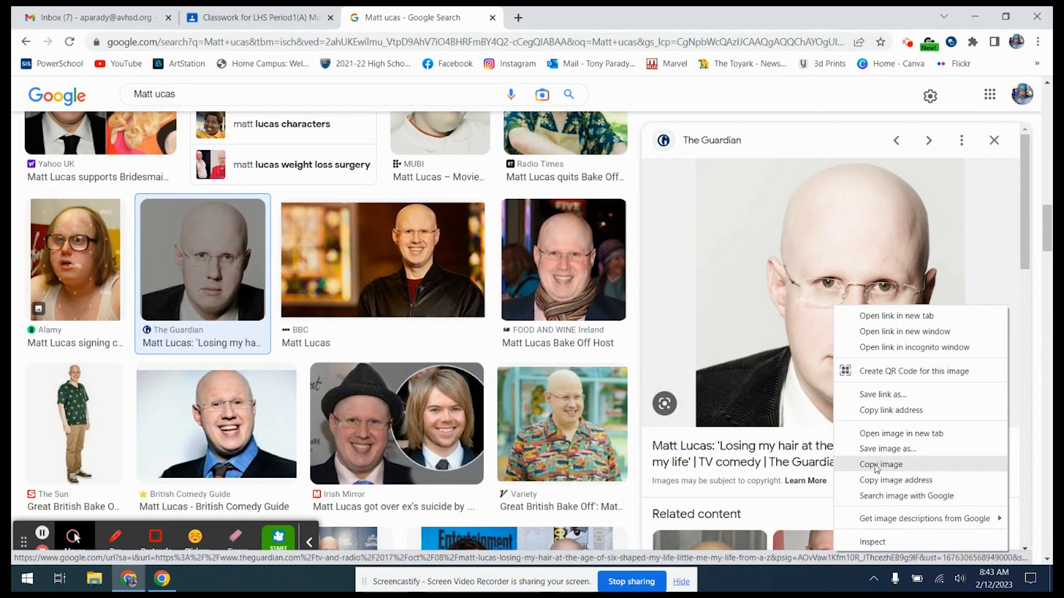
pyautogui.click(877, 468)
pyautogui.click(26, 578)
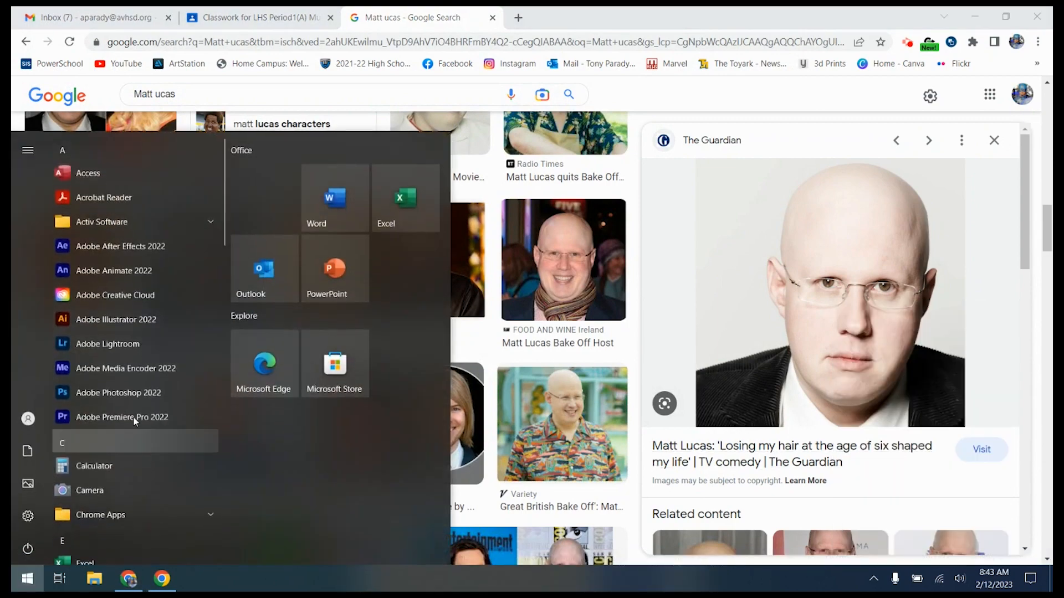
pyautogui.click(127, 392)
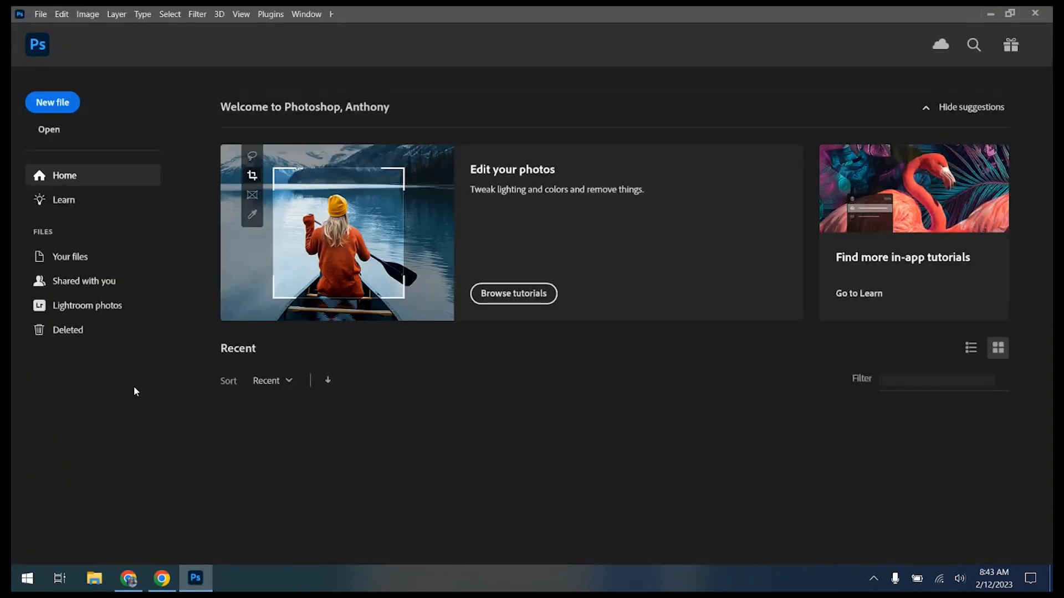
# Clear the list of recently opened files
pyautogui.click(39, 14)
pyautogui.moveTo(65, 93)
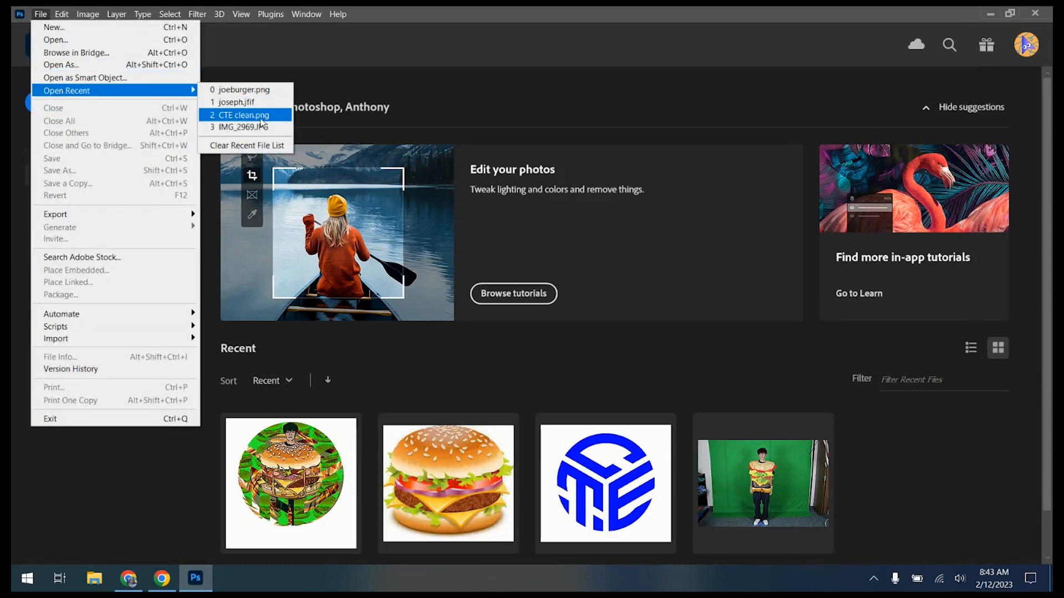
pyautogui.click(253, 144)
# Create a 1200 x 1200 pixel document from the clipboard preset and paste the copied portrait into it
pyautogui.click(53, 102)
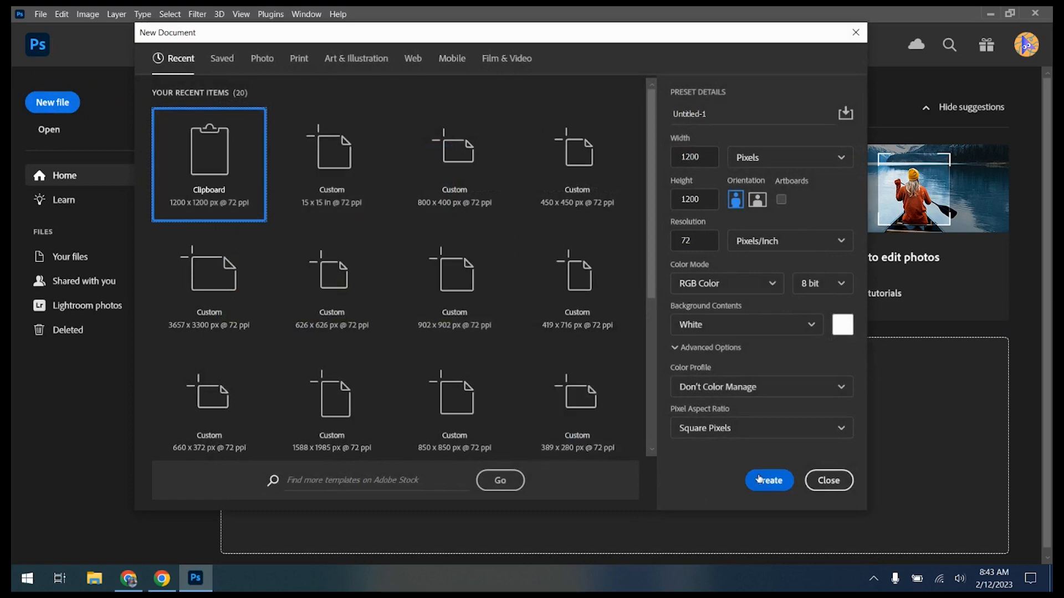
pyautogui.click(764, 486)
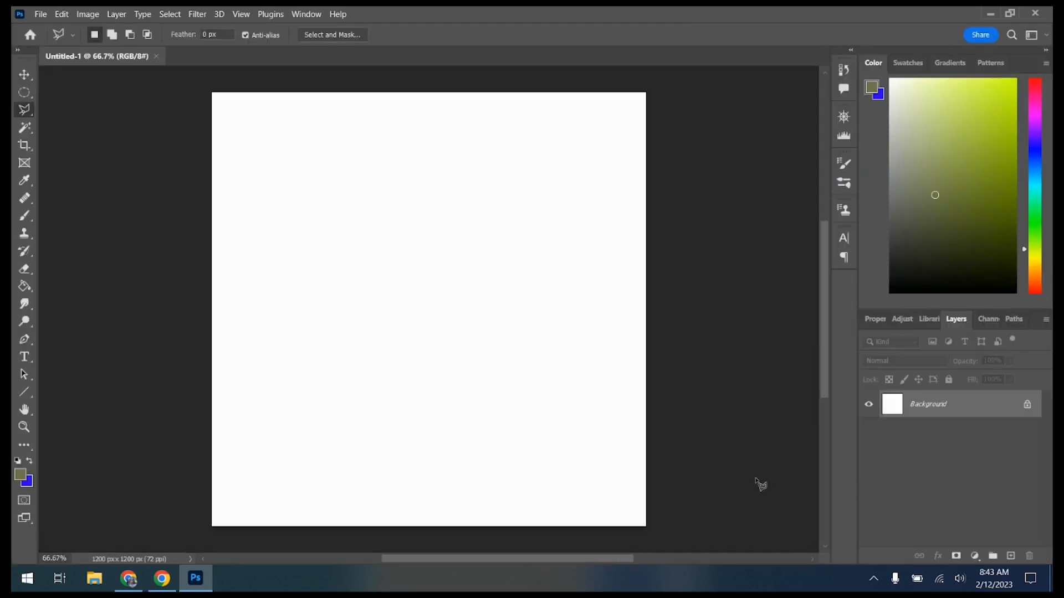
pyautogui.hotkey('ctrl', 'v')
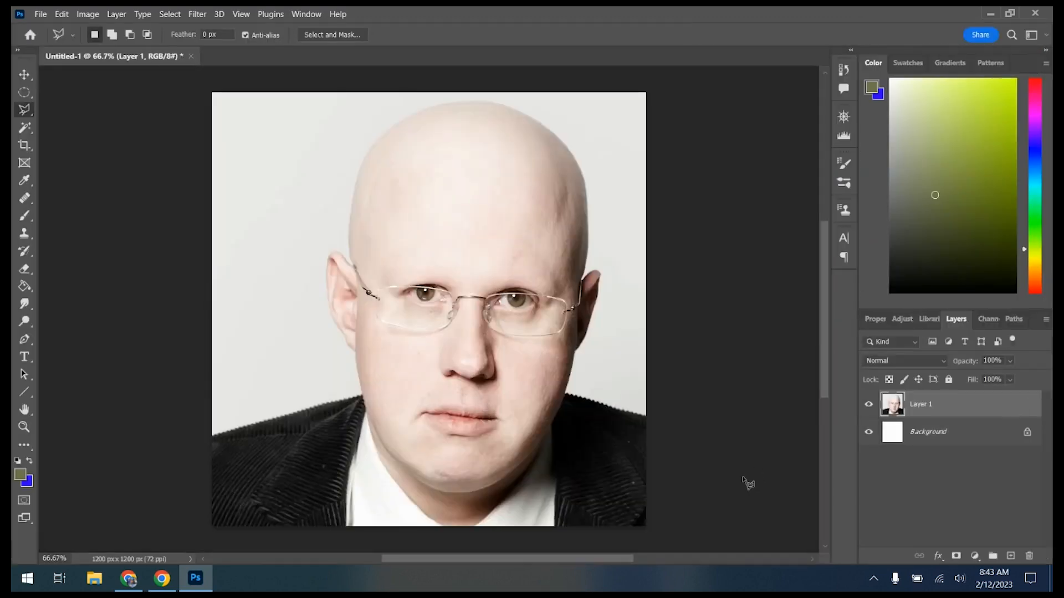
# Create a second blank document from the recent 15 x 15 inch preset at 72 ppi and make it the active document
pyautogui.click(30, 36)
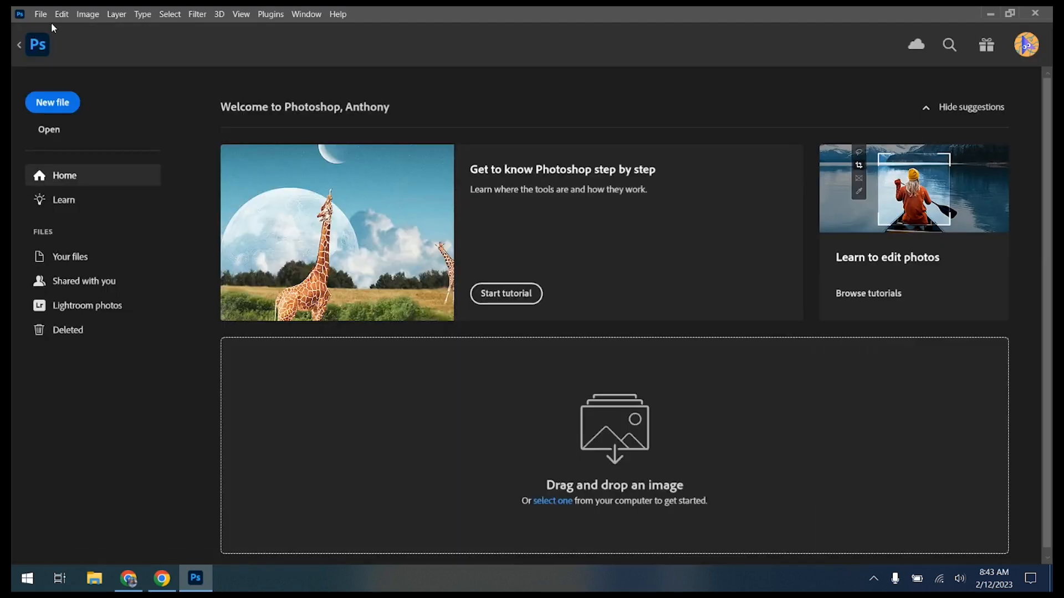
pyautogui.click(61, 103)
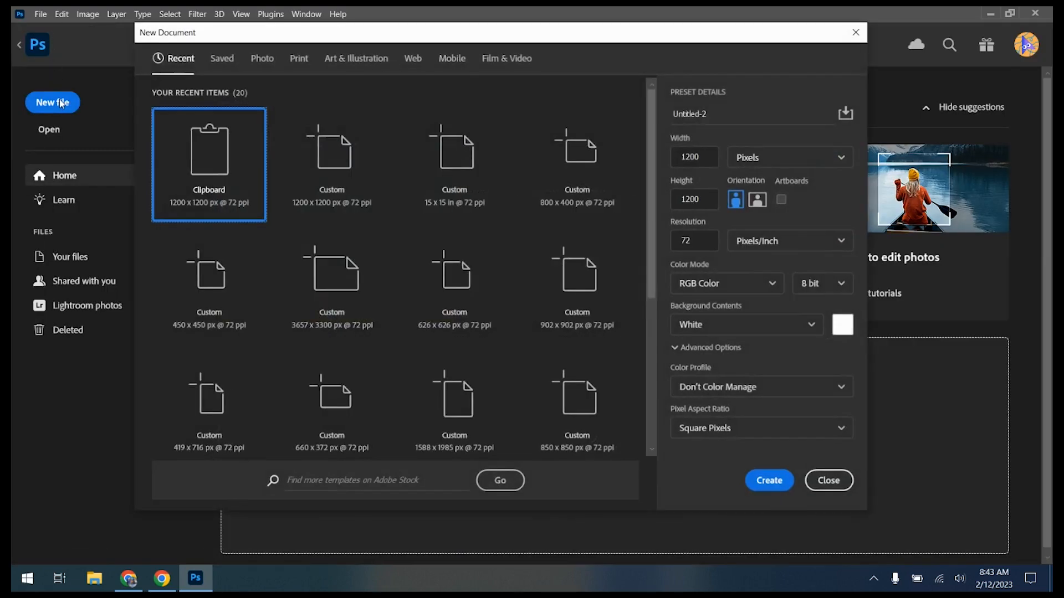
pyautogui.click(477, 164)
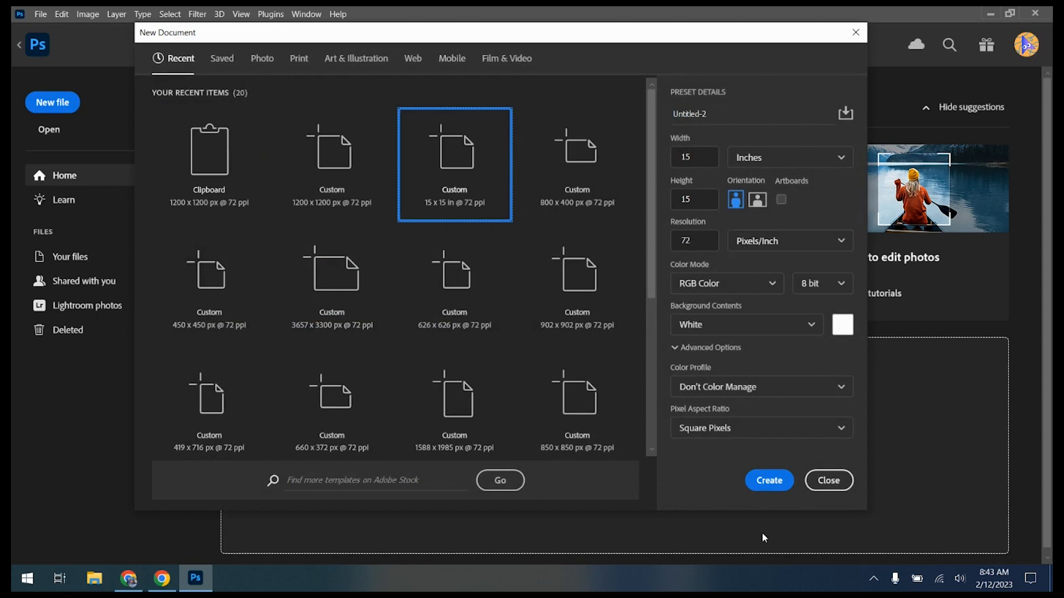
pyautogui.click(785, 482)
pyautogui.click(124, 62)
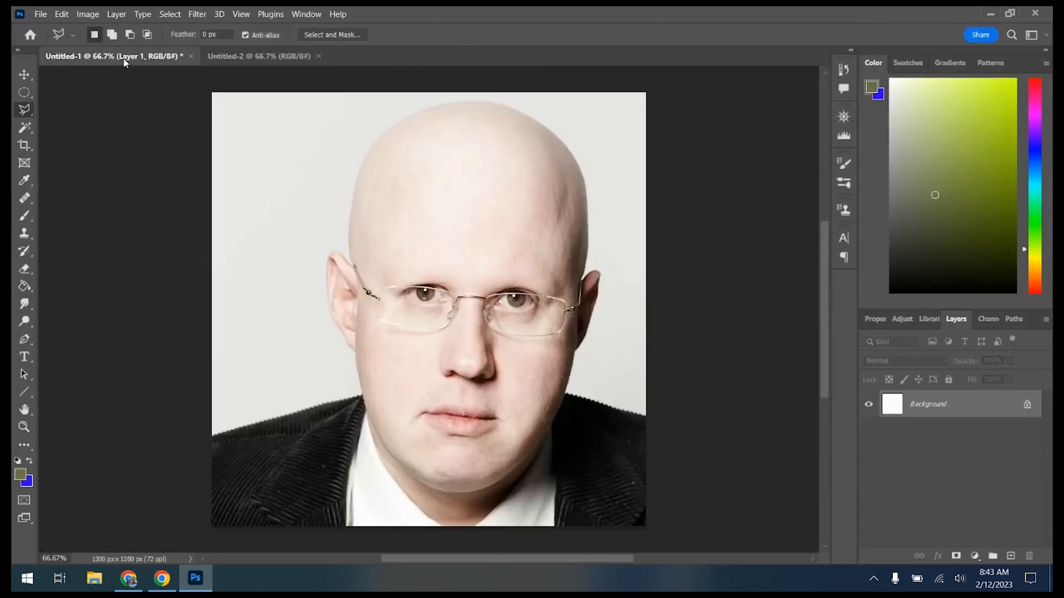
pyautogui.click(217, 50)
# Open the "pringles demo" image from the Desktop
pyautogui.click(38, 16)
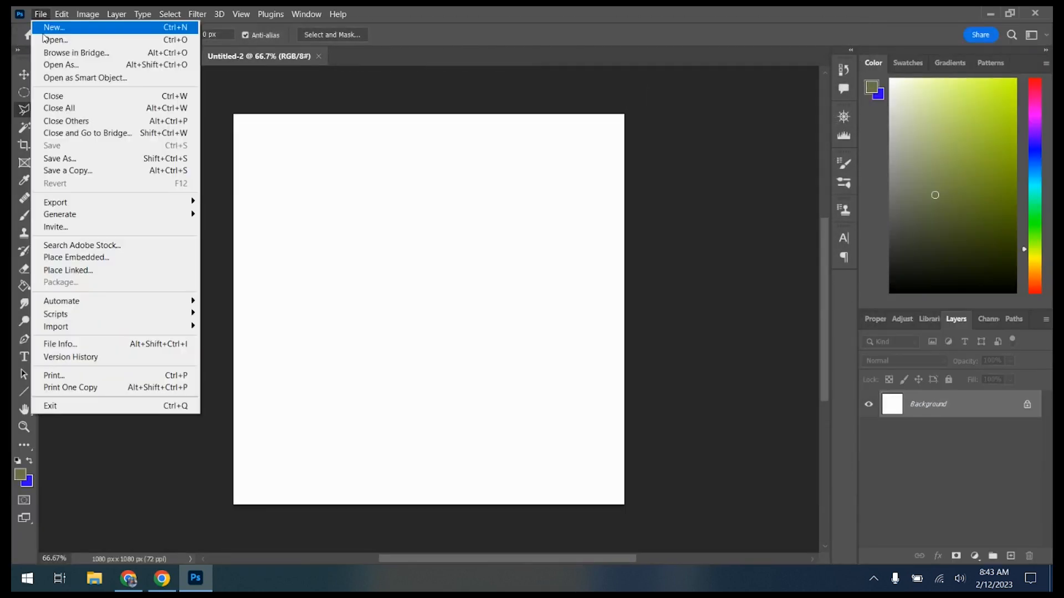
pyautogui.click(43, 37)
pyautogui.scroll(-5, 501, 216)
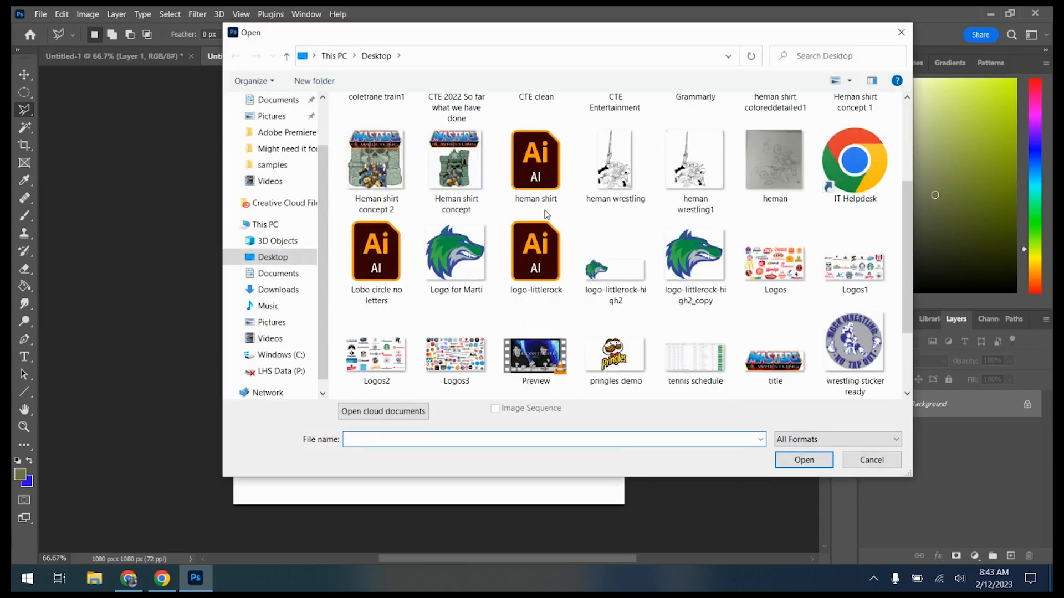
pyautogui.click(615, 260)
pyautogui.click(824, 470)
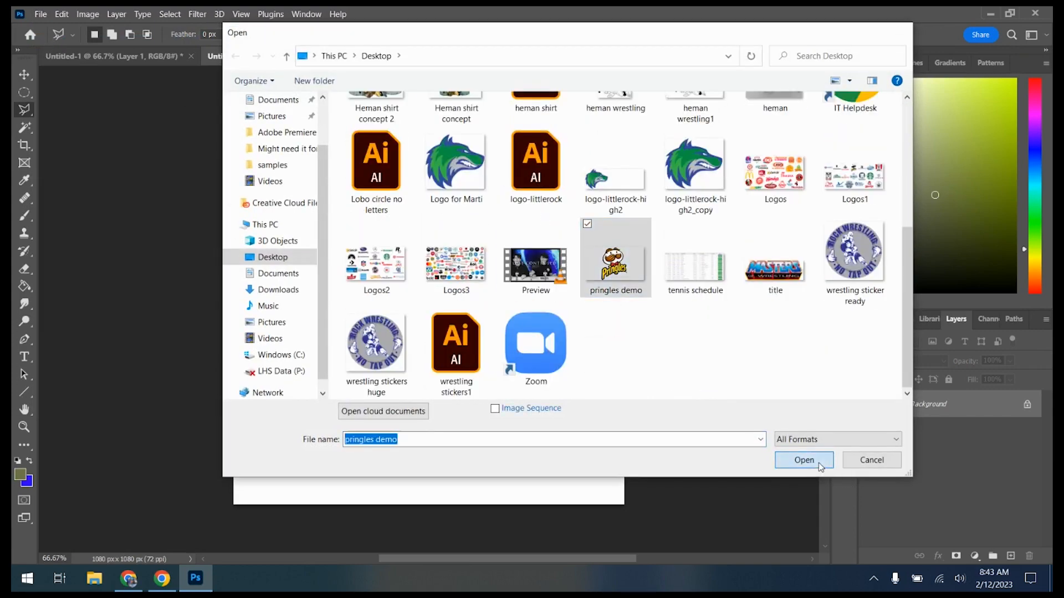
# Copy the Pringles logo using a rectangular selection around it and paste it into the blank Untitled-2 document
pyautogui.click(25, 93)
pyautogui.click(89, 92)
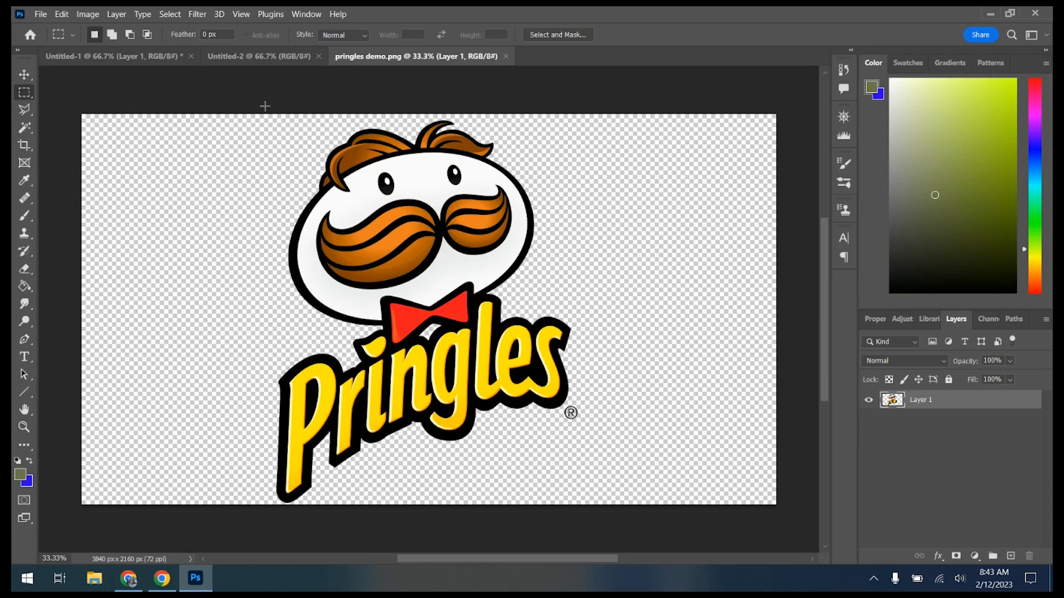
pyautogui.moveTo(246, 104); pyautogui.dragTo(593, 512)
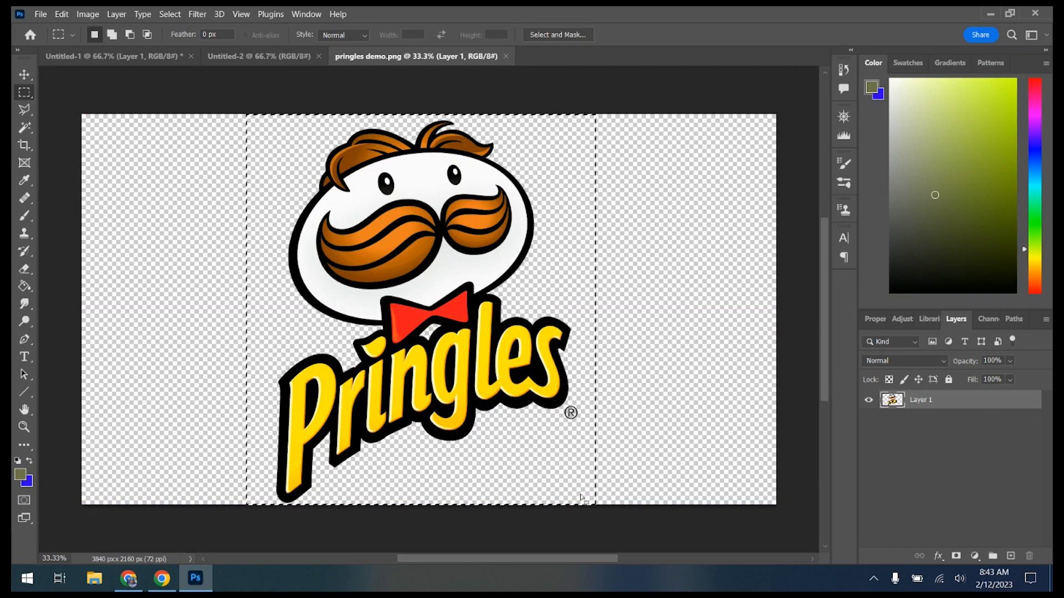
pyautogui.click(275, 51)
pyautogui.hotkey('ctrl', 'v')
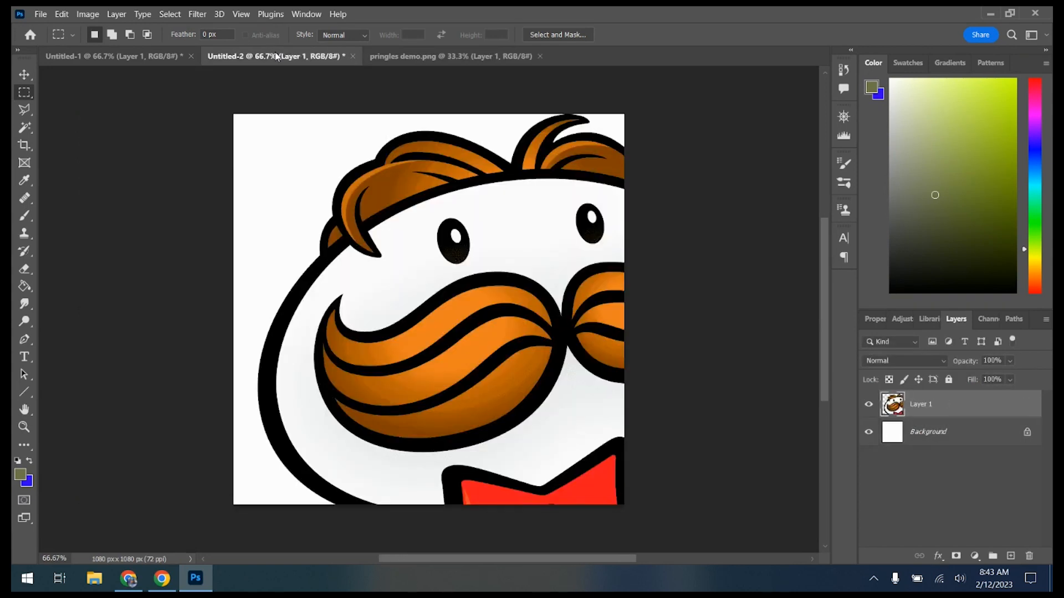
# Scale the pasted Pringles logo to about 52% and position it so that it nearly fills the square canvas
pyautogui.hotkey('ctrl', 't')
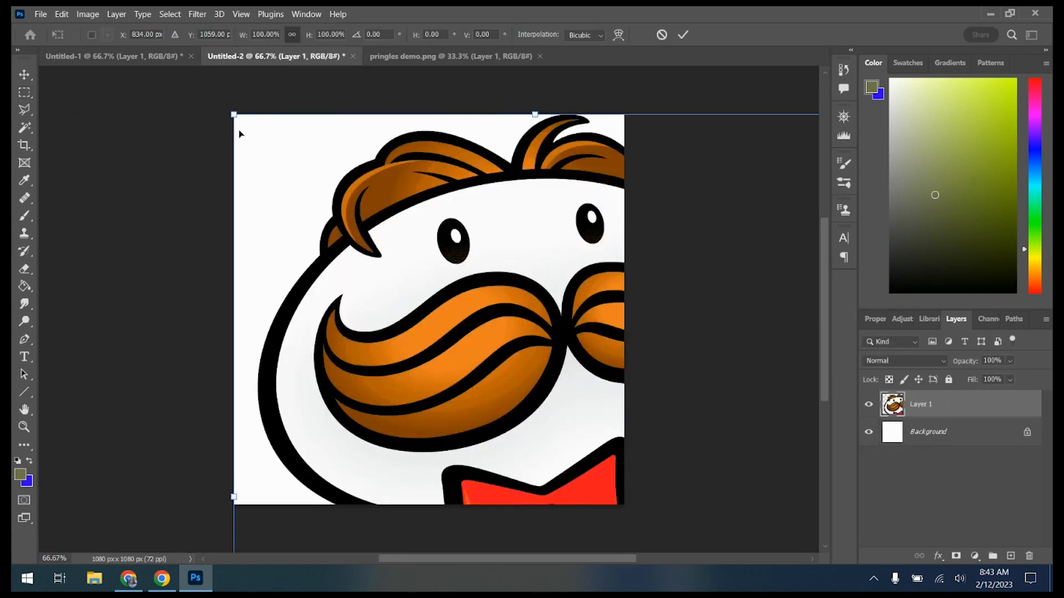
pyautogui.moveTo(232, 116); pyautogui.dragTo(527, 366)
pyautogui.moveTo(579, 429); pyautogui.dragTo(369, 123)
pyautogui.moveTo(622, 106); pyautogui.dragTo(511, 243)
pyautogui.moveTo(377, 287); pyautogui.dragTo(410, 218)
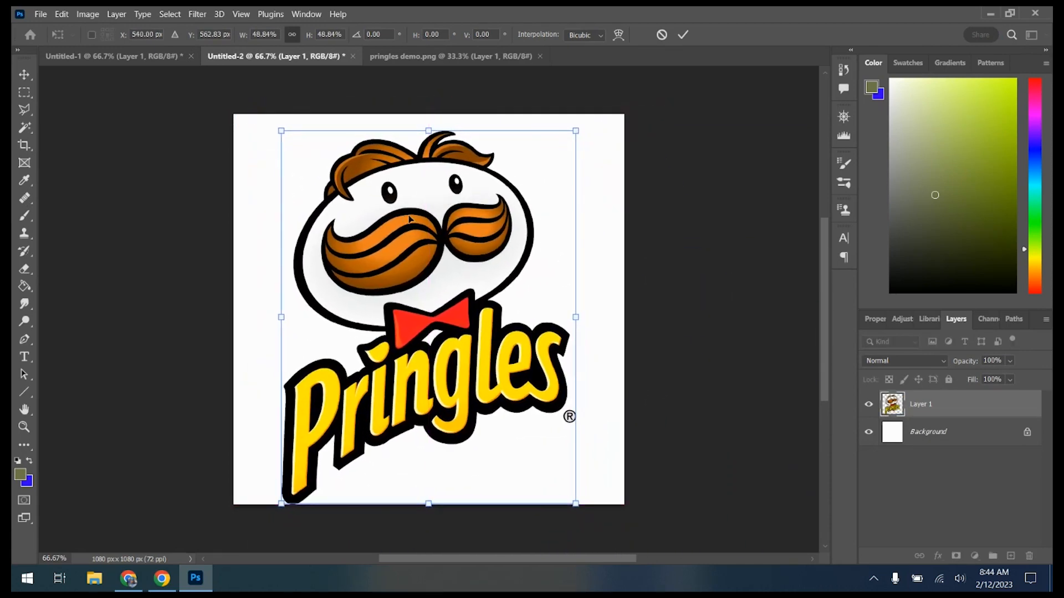
pyautogui.moveTo(576, 503); pyautogui.dragTo(596, 530)
pyautogui.moveTo(456, 379)
pyautogui.mouseDown()
pyautogui.moveTo(452, 358)
pyautogui.moveTo(449, 390)
pyautogui.moveTo(450, 370)
pyautogui.mouseUp()
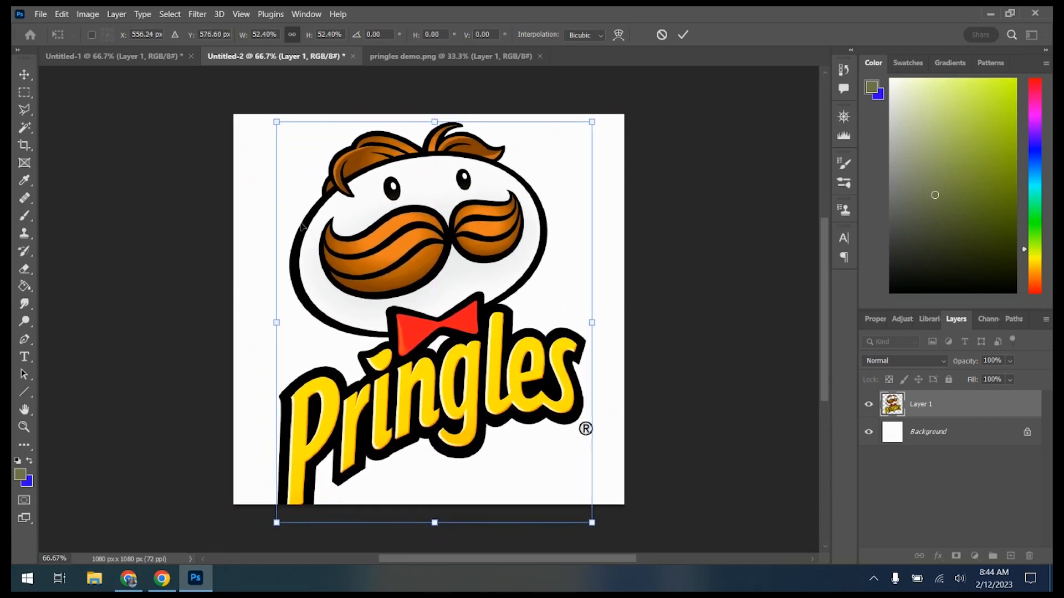
pyautogui.click(20, 94)
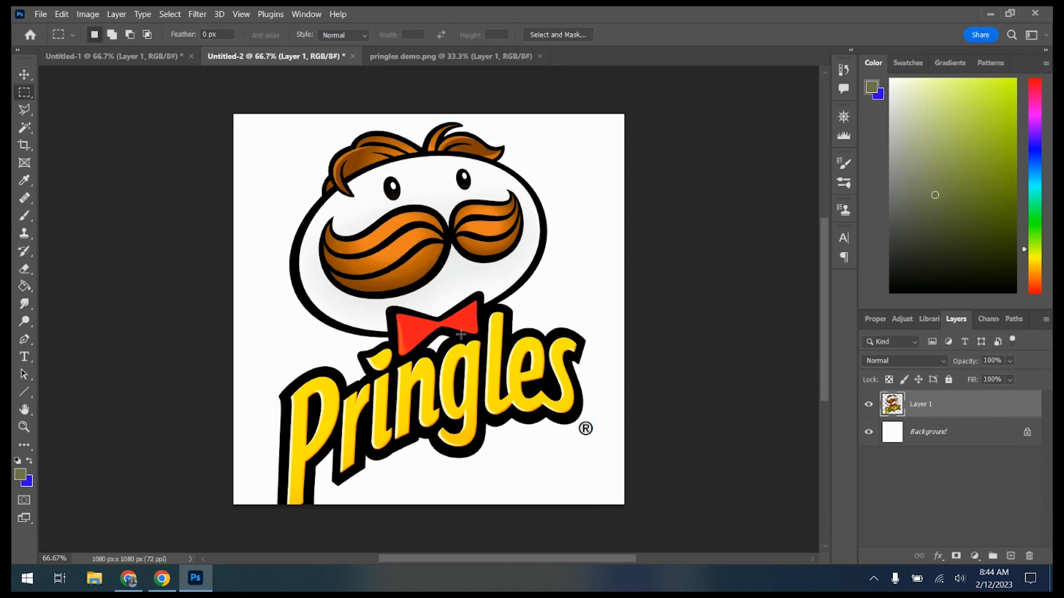
# Outline the Pringles lettering below the head and bow tie with a Polygonal Lasso selection
pyautogui.click(24, 110)
pyautogui.click(293, 321)
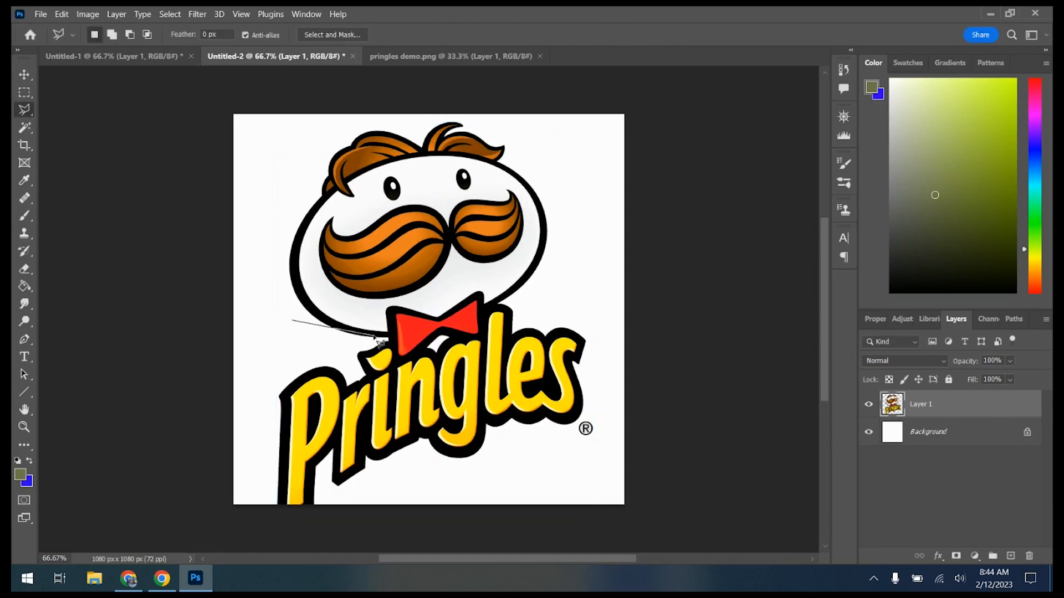
pyautogui.click(394, 366)
pyautogui.click(503, 302)
pyautogui.click(592, 300)
pyautogui.click(613, 443)
pyautogui.click(462, 500)
pyautogui.click(299, 533)
pyautogui.click(256, 518)
pyautogui.doubleClick(258, 362)
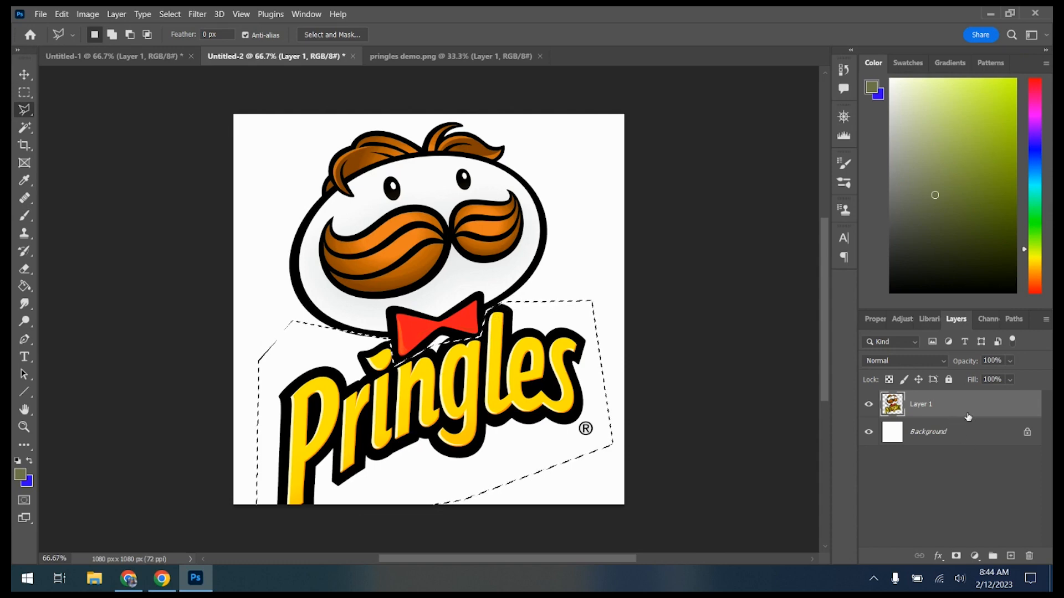
# Duplicate the logo layer and delete the selected lettering from the copy
pyautogui.moveTo(968, 417); pyautogui.dragTo(1011, 554)
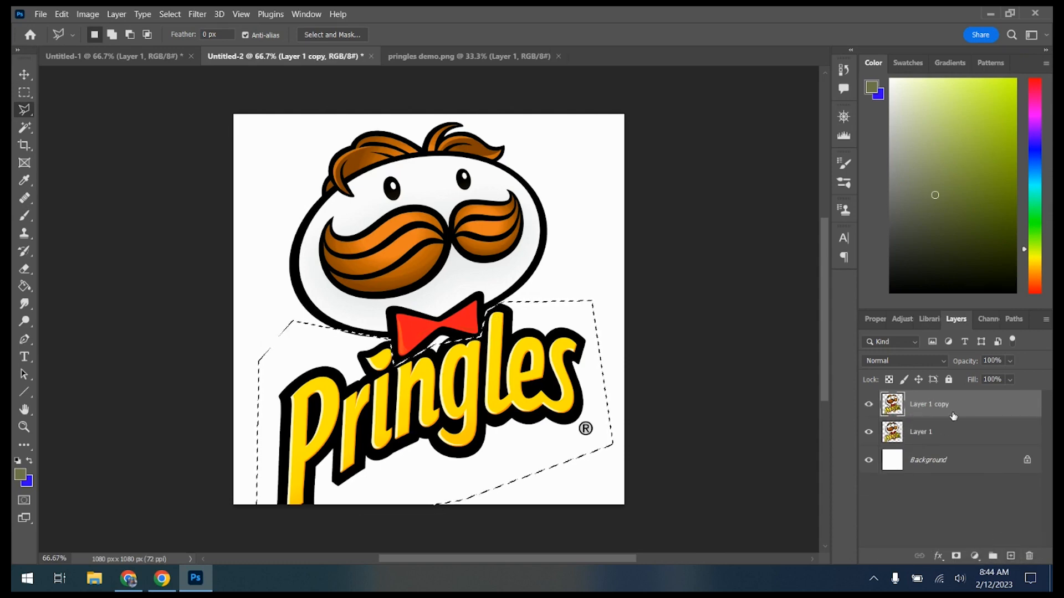
pyautogui.press('Delete')
# Mask the original logo layer to the selected lettering, apply the layer mask, and check the result with the head layer hidden
pyautogui.click(942, 432)
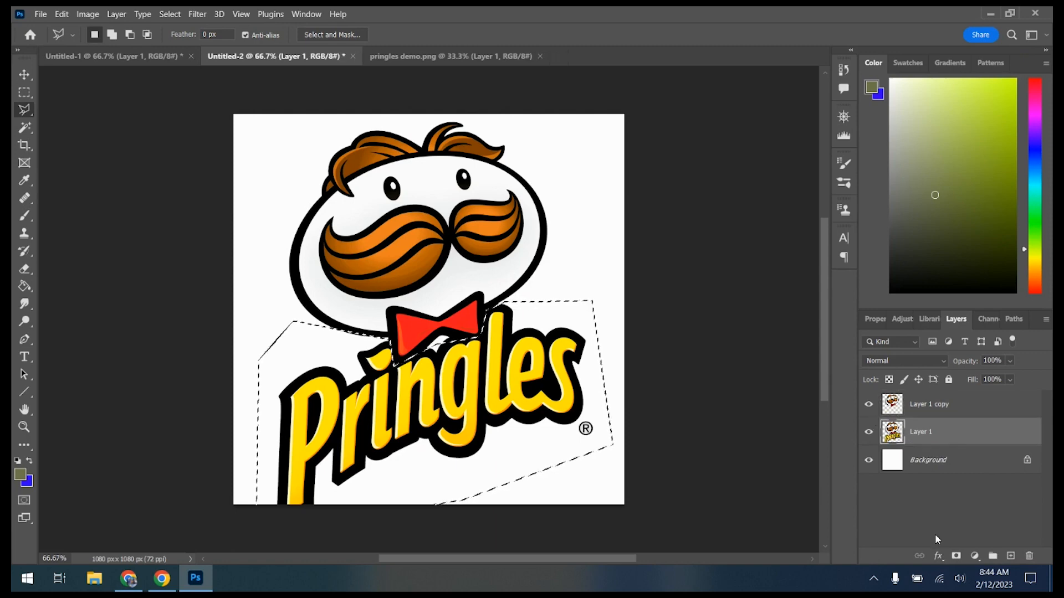
pyautogui.click(958, 556)
pyautogui.rightClick(926, 441)
pyautogui.click(935, 474)
pyautogui.click(869, 407)
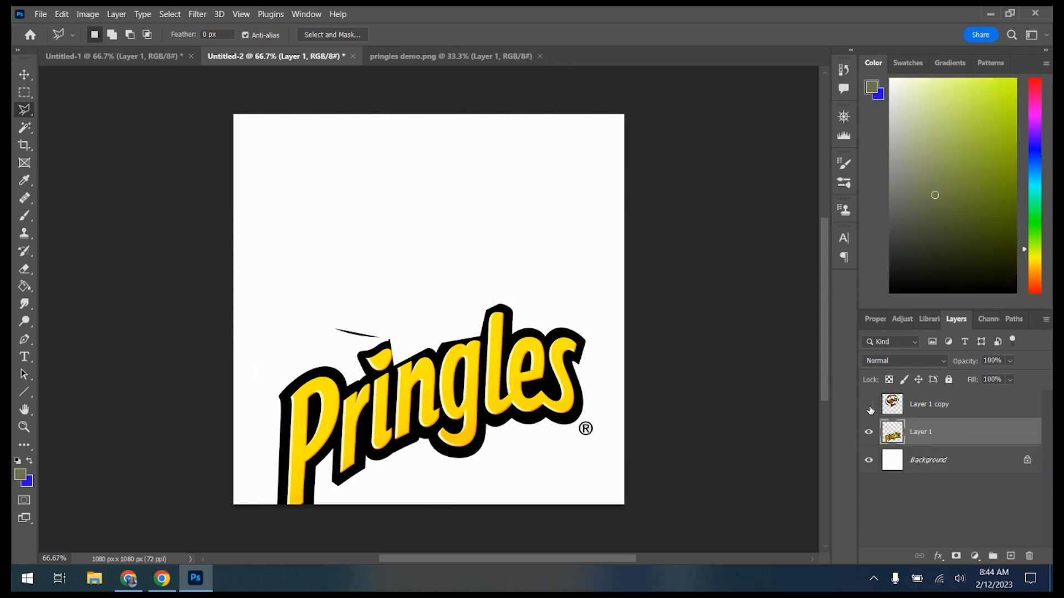
pyautogui.click(869, 405)
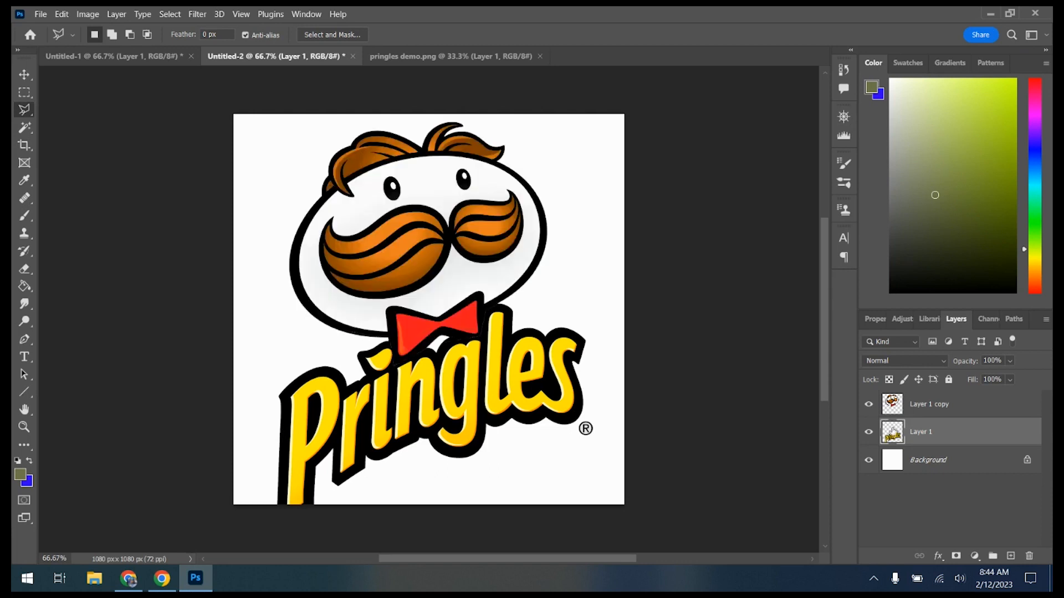
# Unlock the white background layer and move the lettering layer beneath it
pyautogui.click(1024, 461)
pyautogui.moveTo(989, 432); pyautogui.dragTo(982, 472)
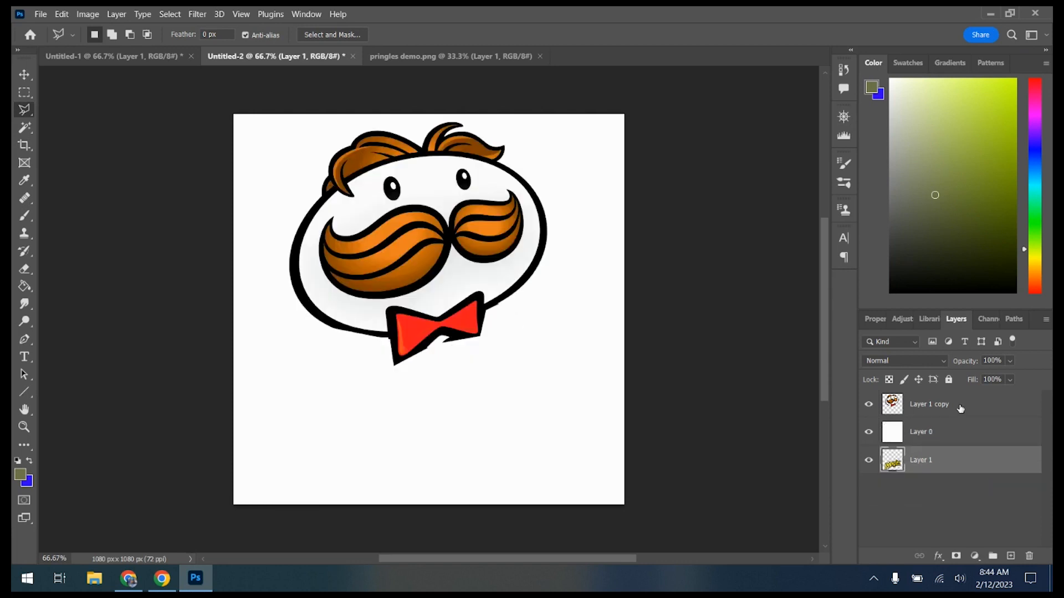
# Move the cartoon head layer down about 165 px, toward the middle of the canvas
pyautogui.click(937, 396)
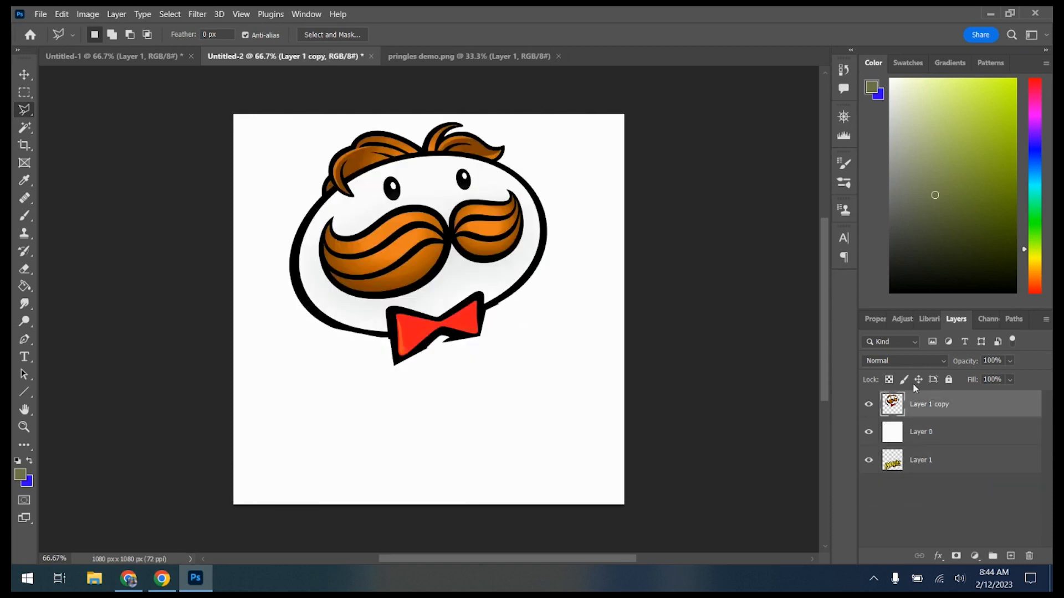
pyautogui.click(20, 74)
pyautogui.moveTo(438, 260); pyautogui.dragTo(435, 322)
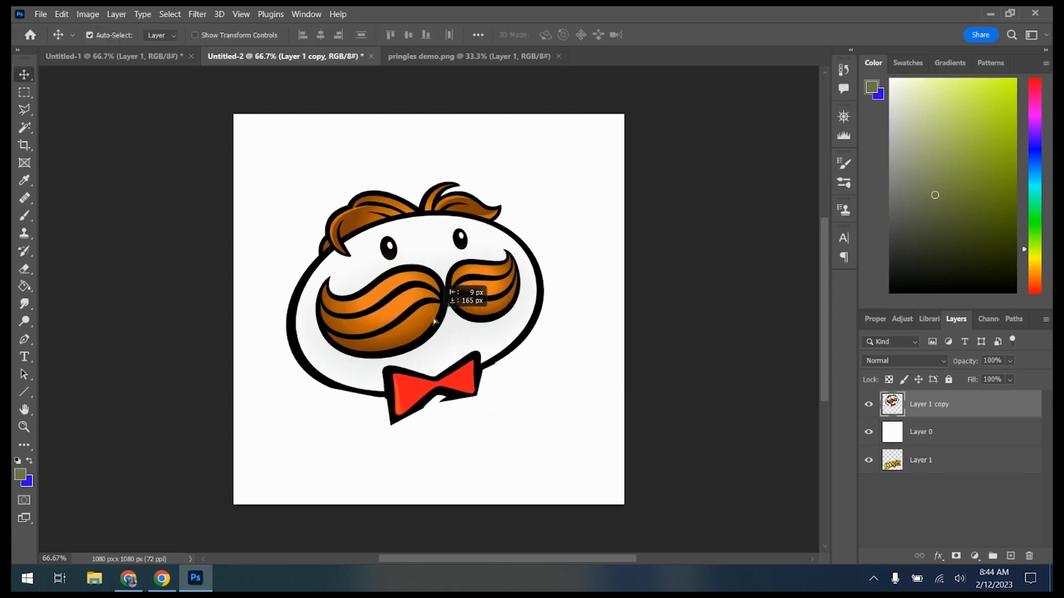
# Close pringles demo.png and select the man in the portrait document with the Select Subject command
pyautogui.click(454, 57)
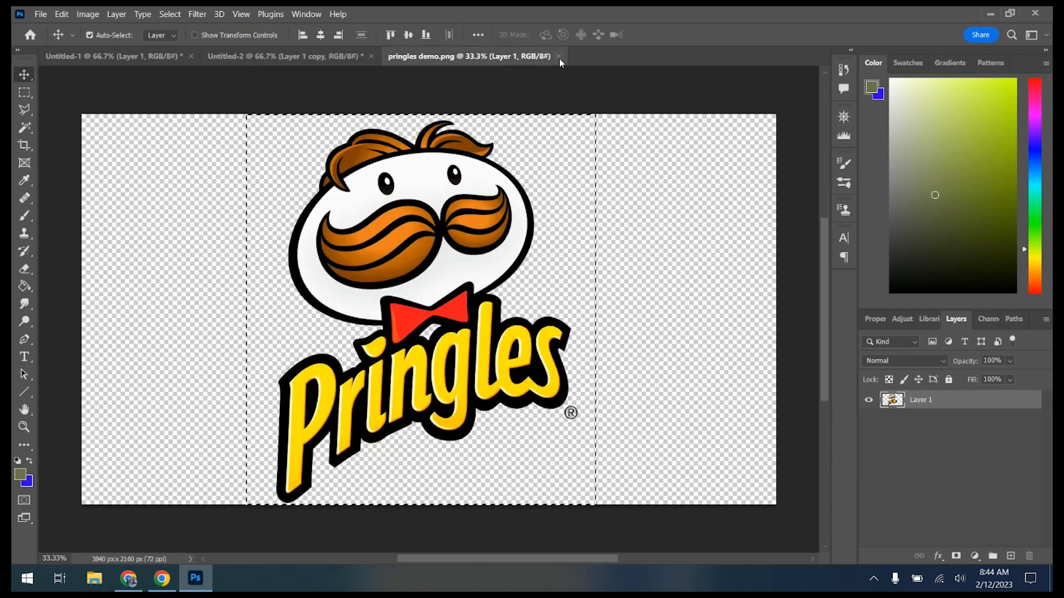
pyautogui.click(558, 57)
pyautogui.click(148, 58)
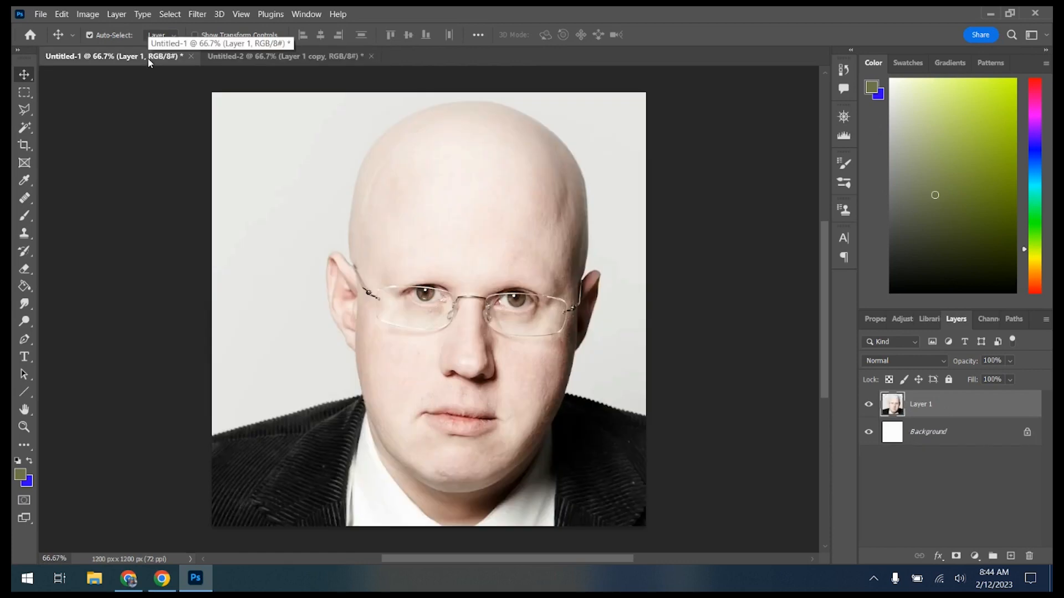
pyautogui.click(173, 15)
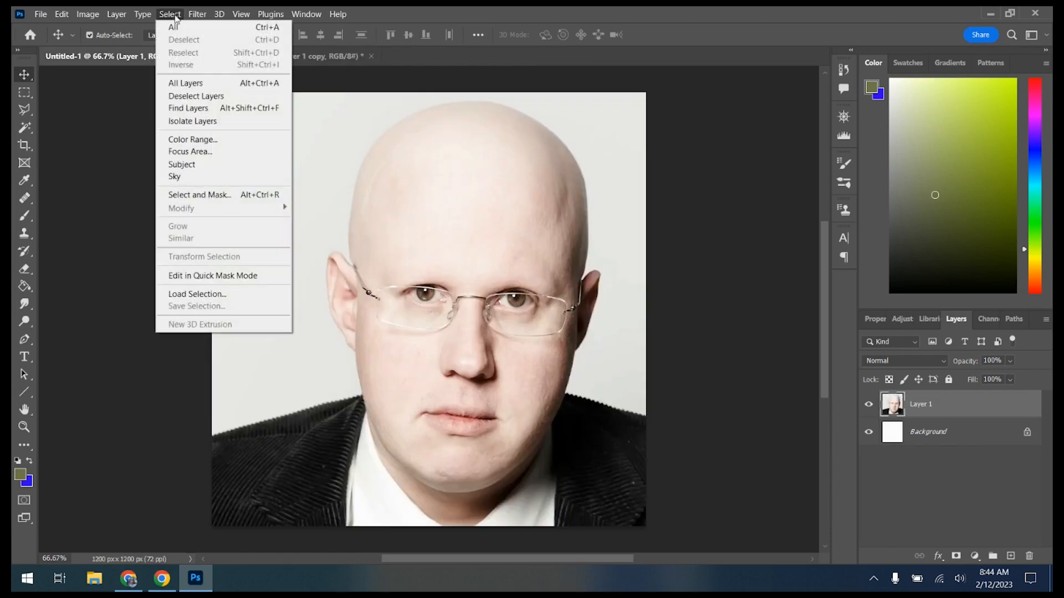
pyautogui.click(228, 163)
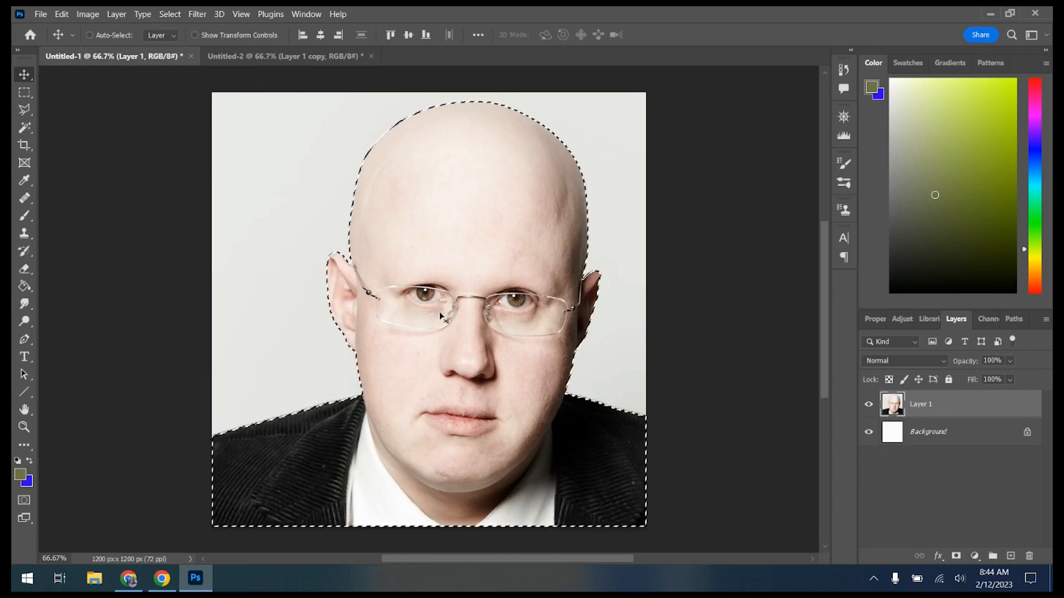
# Paste a copy of the portrait cut-out into the Pringles composition, scale it to about 78% and position it over the cartoon head
pyautogui.click(332, 59)
pyautogui.hotkey('ctrl', 'v')
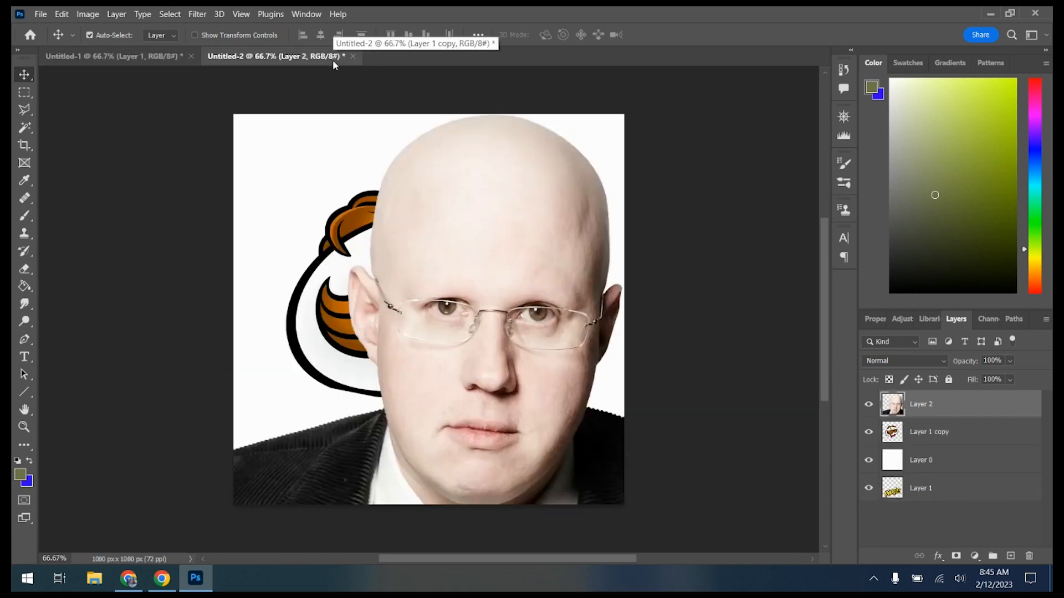
pyautogui.hotkey('ctrl', 't')
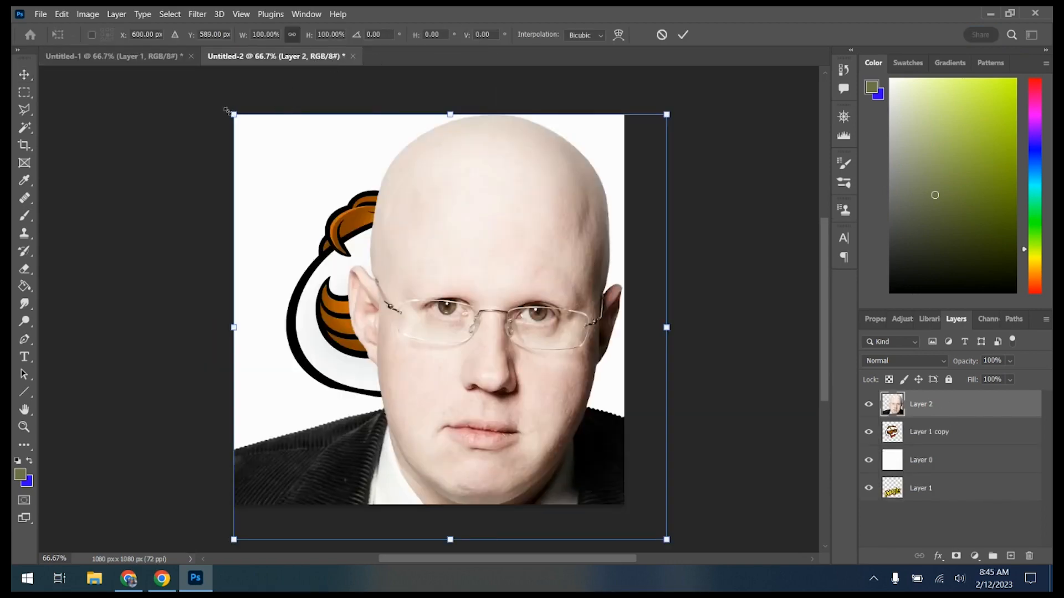
pyautogui.moveTo(233, 114); pyautogui.dragTo(328, 206)
pyautogui.moveTo(506, 352); pyautogui.dragTo(433, 277)
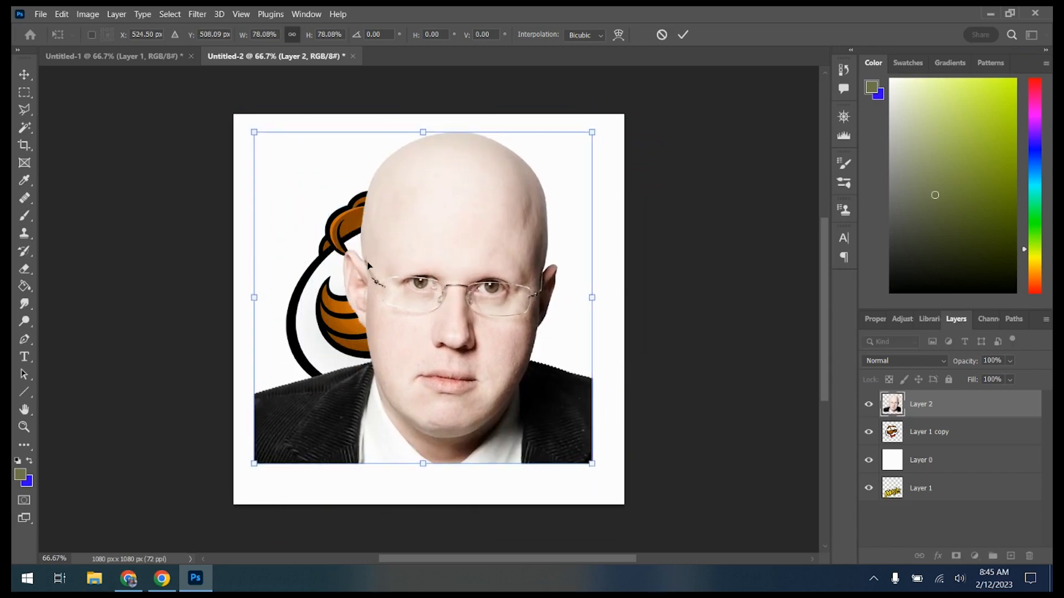
pyautogui.click(24, 93)
# Close the source portrait document Untitled-1 and return to the Pringles composition
pyautogui.click(178, 55)
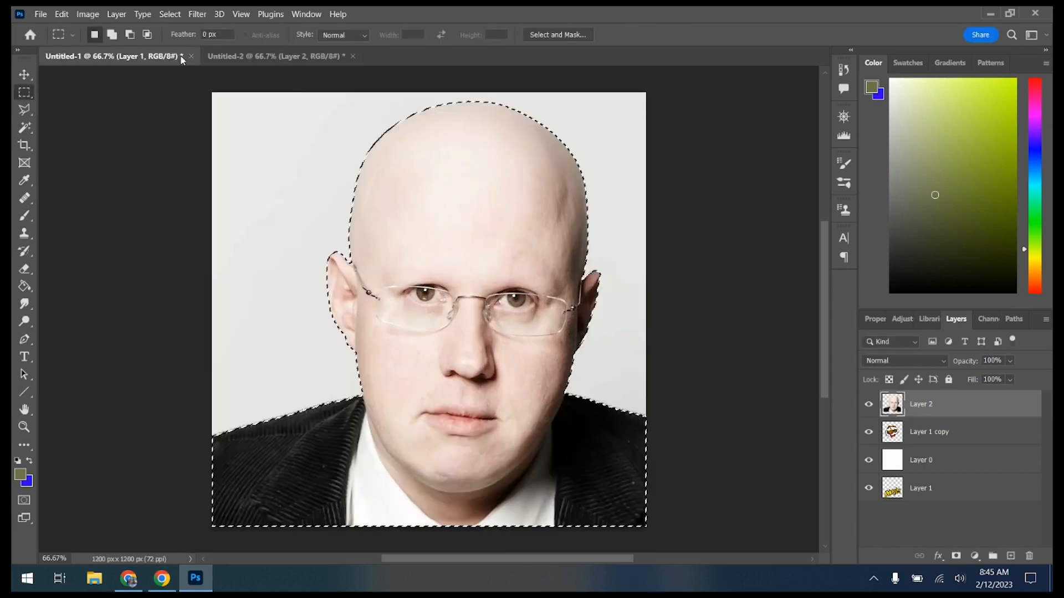
pyautogui.click(191, 56)
pyautogui.click(546, 230)
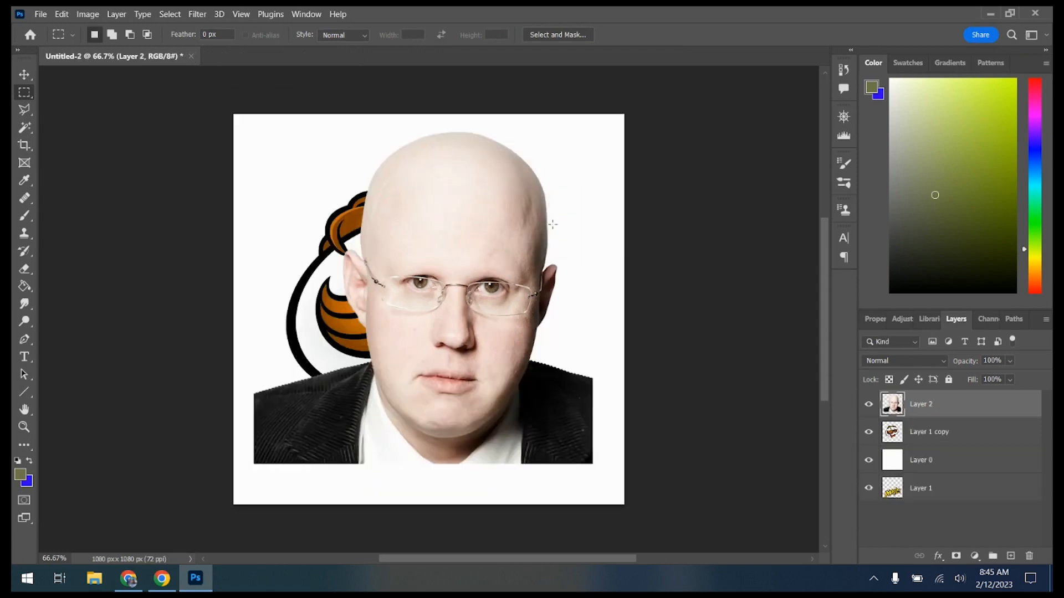
# Outline the man's head down to the jawline with the Magnetic Lasso and add a layer mask hiding his neck and suit
pyautogui.scroll(3, 425, 189)
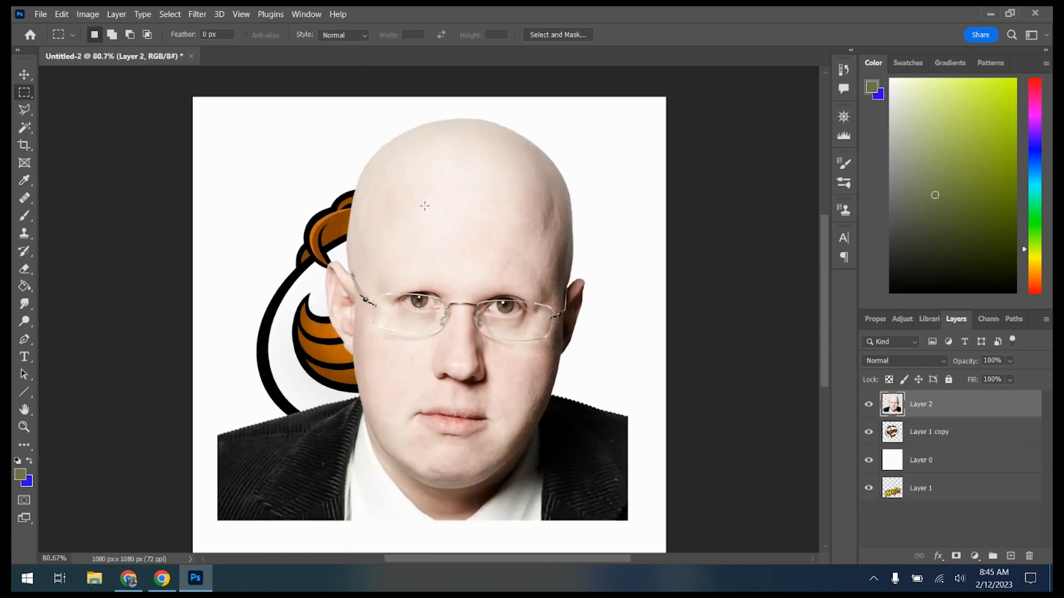
pyautogui.click(24, 109)
pyautogui.click(78, 119)
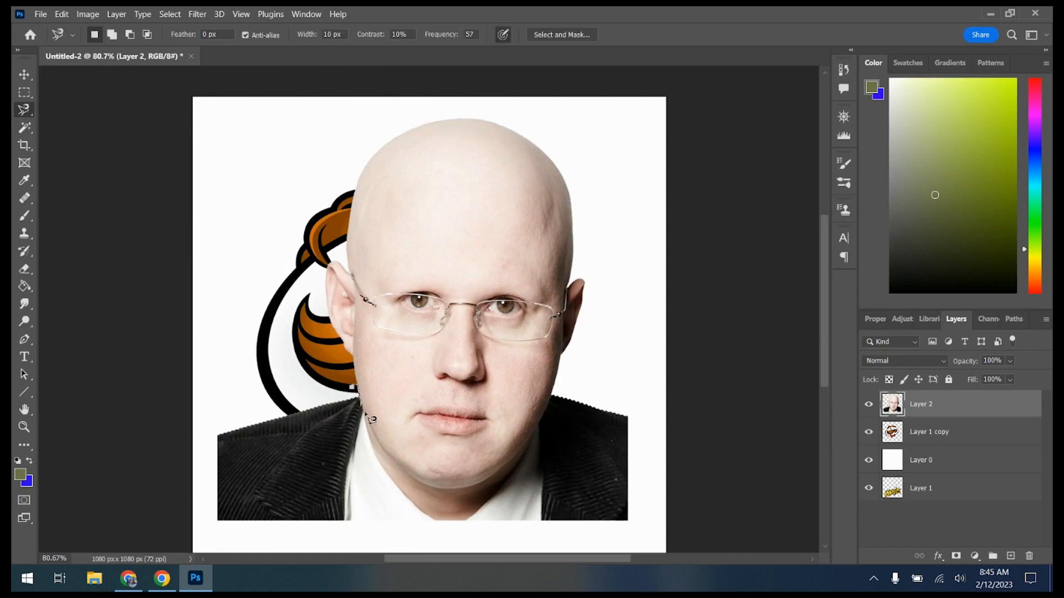
pyautogui.moveTo(385, 452)
pyautogui.mouseDown()
pyautogui.moveTo(420, 482)
pyautogui.moveTo(469, 492)
pyautogui.moveTo(537, 441)
pyautogui.moveTo(559, 410)
pyautogui.moveTo(595, 289)
pyautogui.moveTo(584, 172)
pyautogui.moveTo(524, 102)
pyautogui.moveTo(438, 107)
pyautogui.moveTo(345, 138)
pyautogui.moveTo(292, 325)
pyautogui.mouseUp()
pyautogui.doubleClick(292, 325)
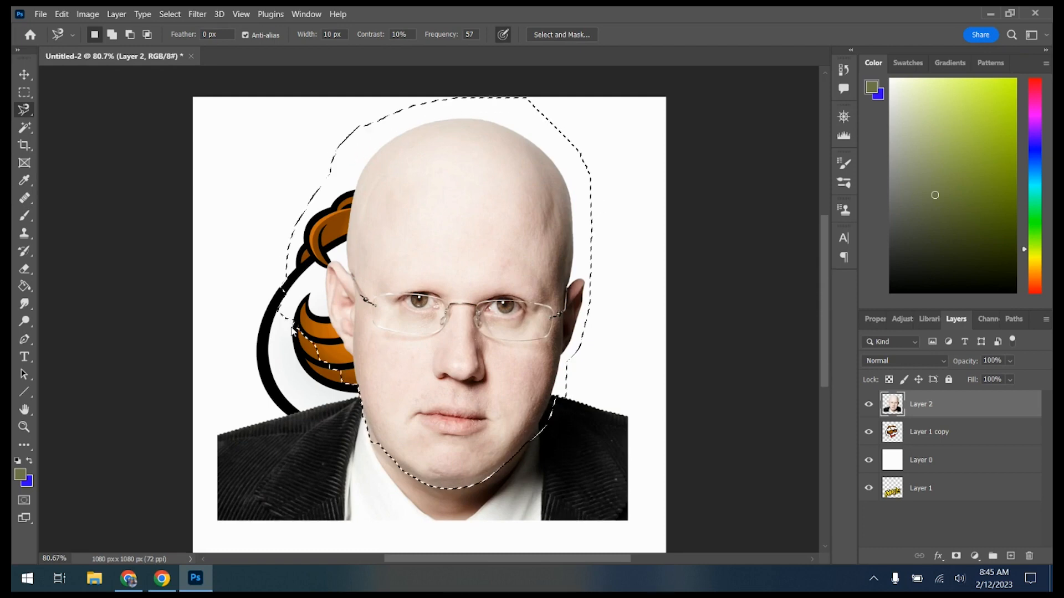
pyautogui.click(956, 555)
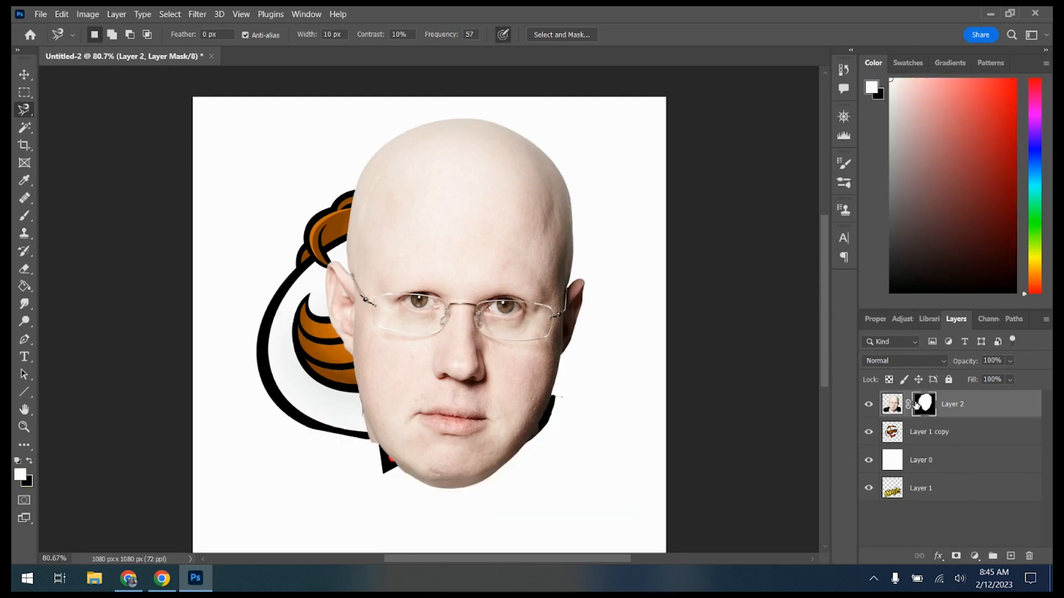
# Paint black on Layer 2's mask with a 91 px brush at 100% hardness to hide the ears and leftover collar edges
pyautogui.click(24, 216)
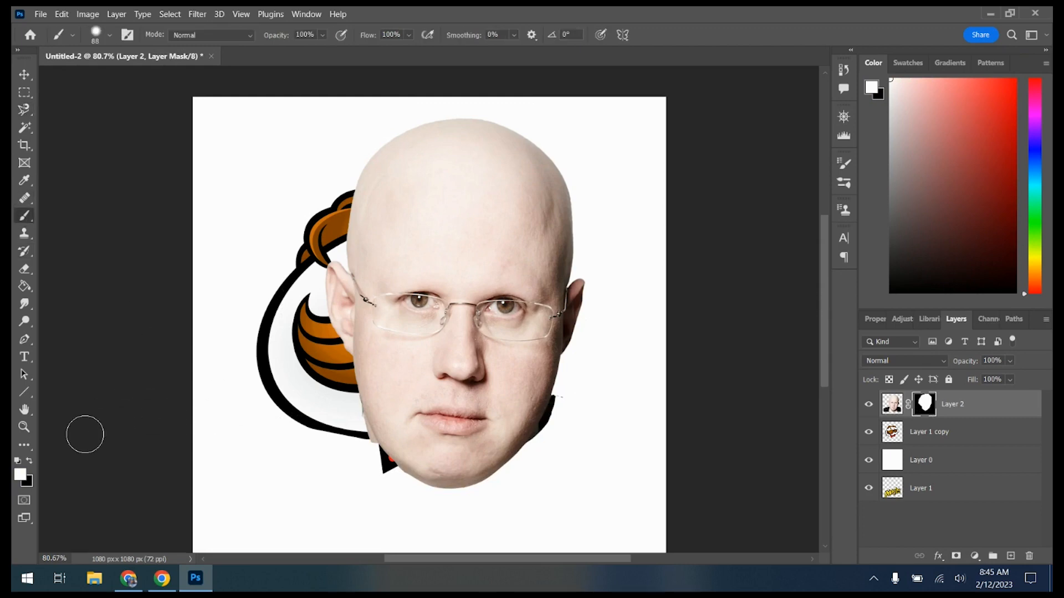
pyautogui.click(30, 460)
pyautogui.click(105, 42)
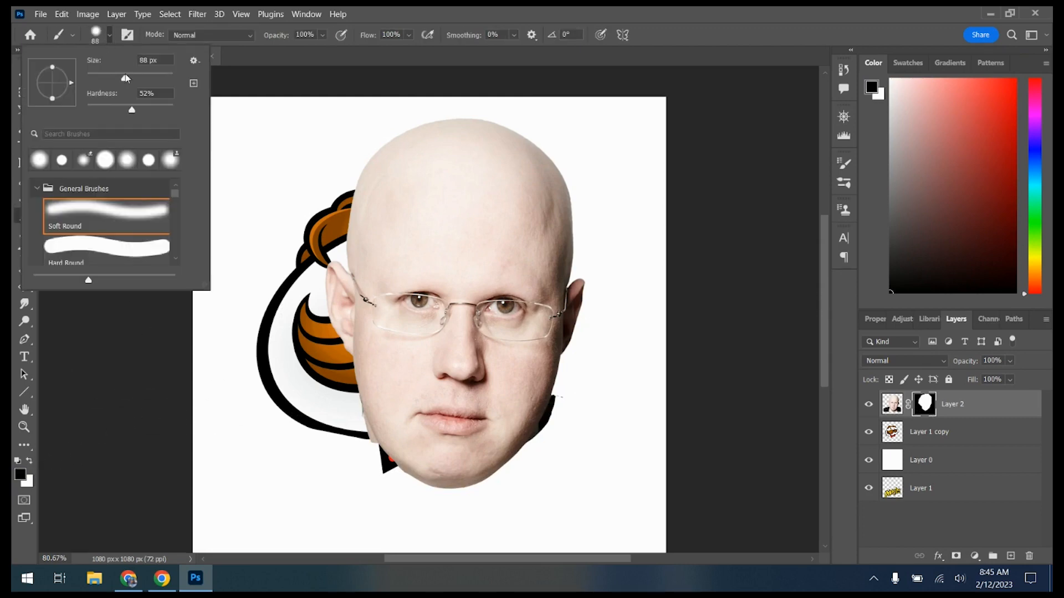
pyautogui.moveTo(134, 113); pyautogui.dragTo(205, 117)
pyautogui.click(126, 81)
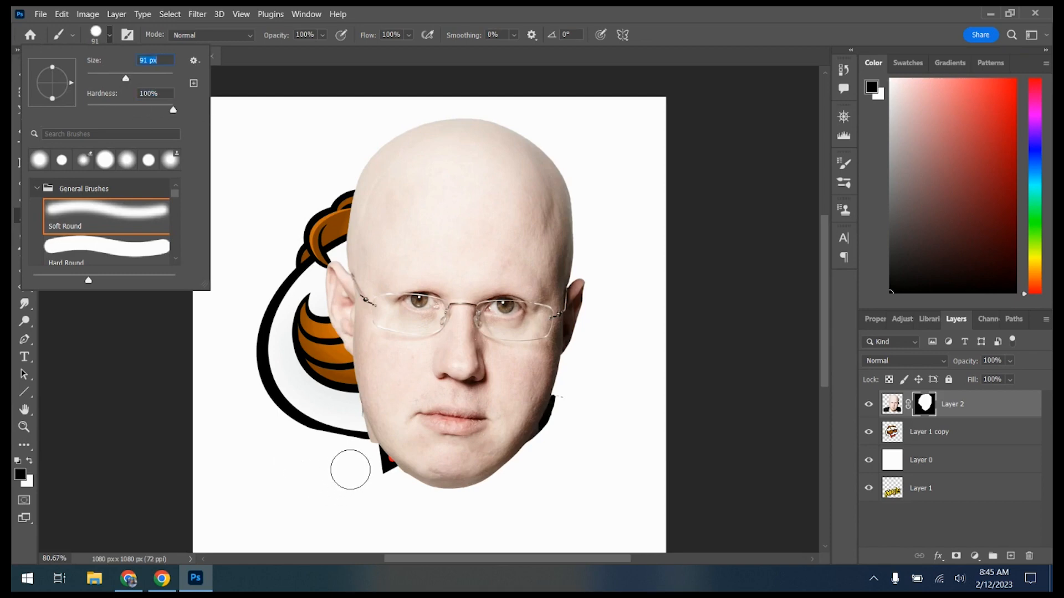
pyautogui.click(366, 461)
pyautogui.moveTo(365, 461); pyautogui.dragTo(345, 409)
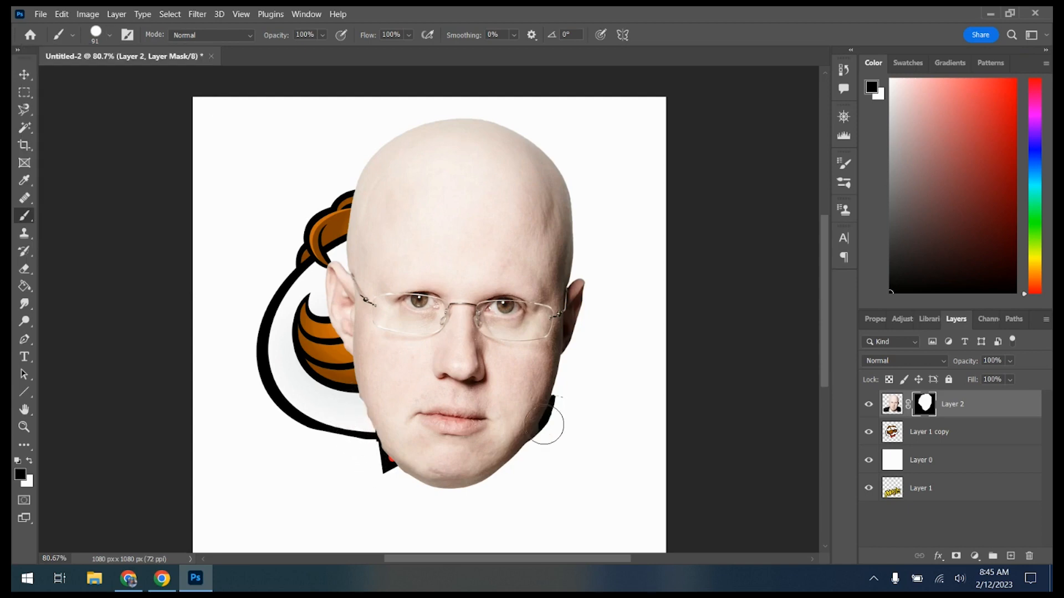
pyautogui.moveTo(567, 404); pyautogui.dragTo(568, 411)
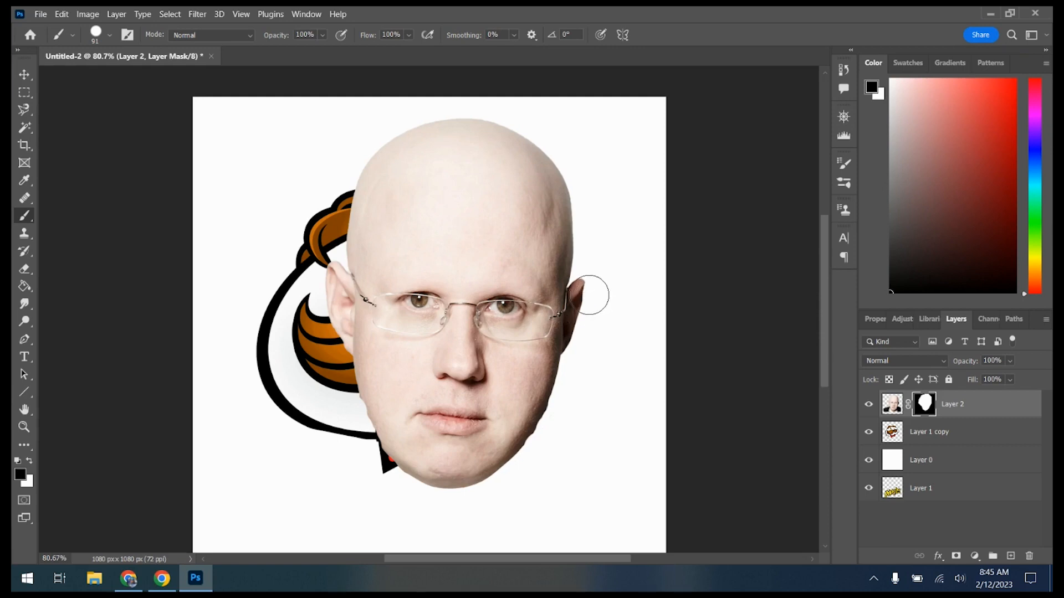
pyautogui.moveTo(582, 293)
pyautogui.mouseDown()
pyautogui.moveTo(594, 292)
pyautogui.moveTo(575, 346)
pyautogui.mouseUp()
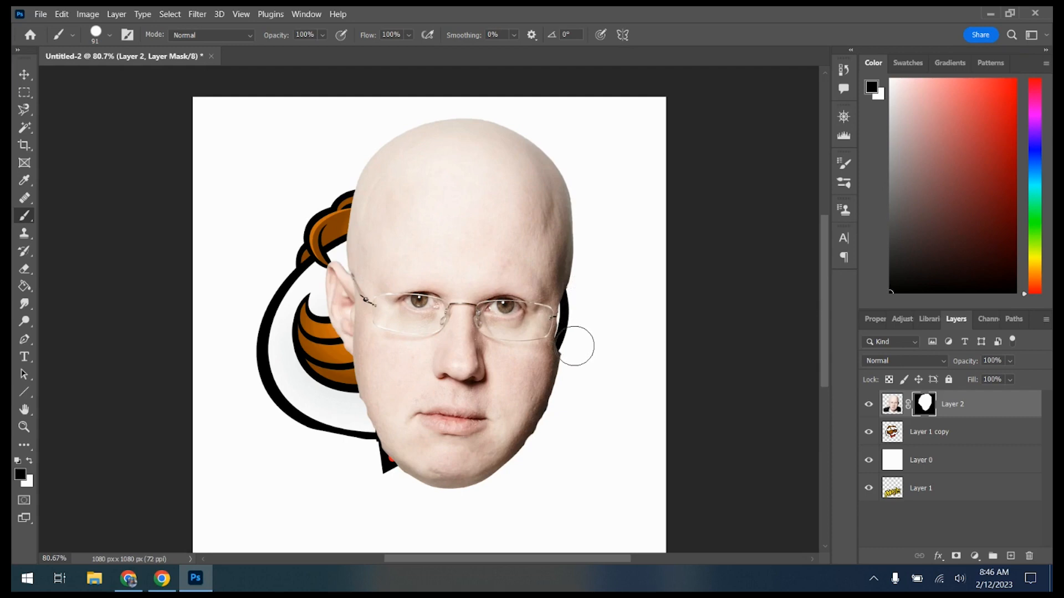
pyautogui.moveTo(306, 278)
pyautogui.mouseDown()
pyautogui.moveTo(333, 286)
pyautogui.moveTo(328, 337)
pyautogui.moveTo(335, 275)
pyautogui.moveTo(331, 347)
pyautogui.mouseUp()
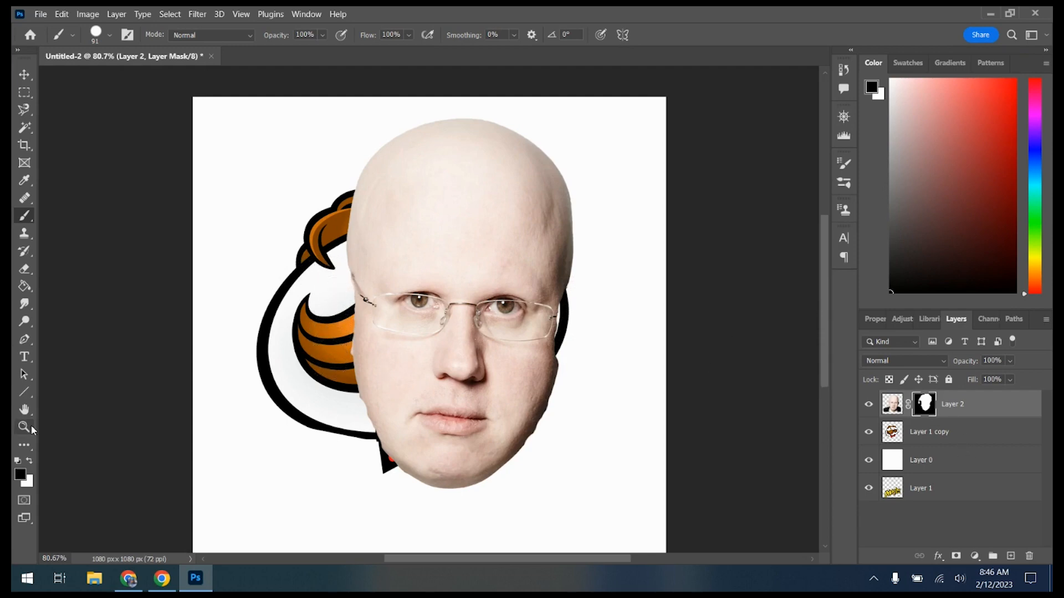
# Paint white on the mask to restore both side edges of the face, and apply the layer mask to Layer 2
pyautogui.click(31, 464)
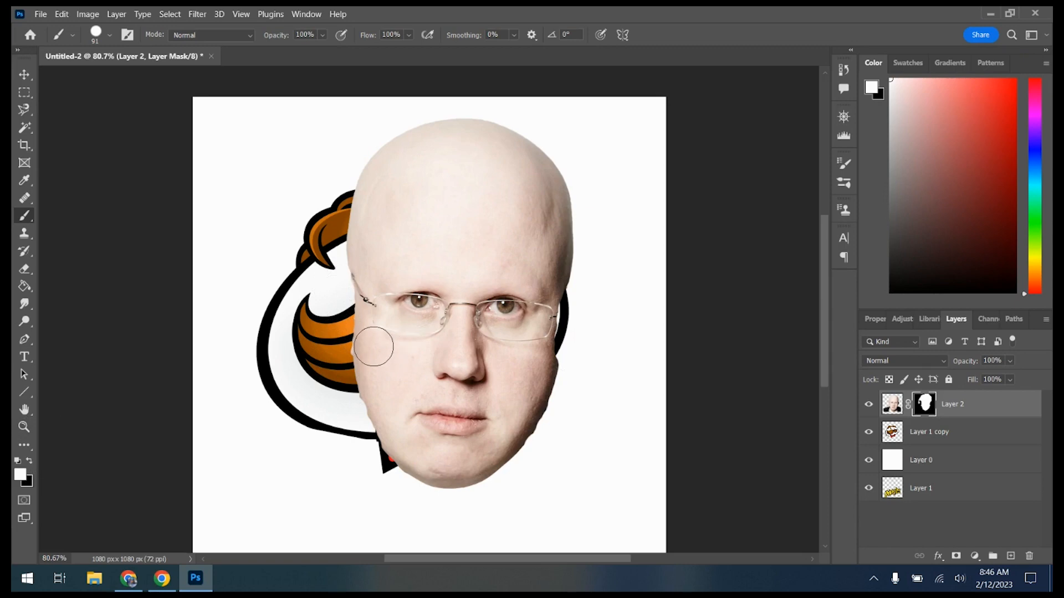
pyautogui.moveTo(372, 323)
pyautogui.mouseDown()
pyautogui.moveTo(367, 274)
pyautogui.moveTo(387, 250)
pyautogui.mouseUp()
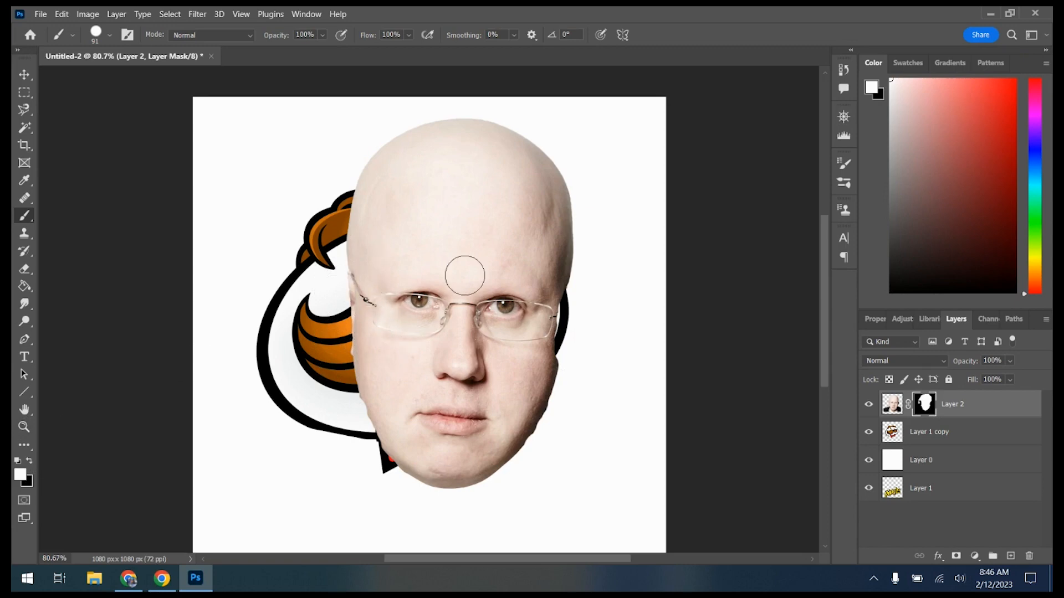
pyautogui.moveTo(536, 359)
pyautogui.mouseDown()
pyautogui.moveTo(545, 279)
pyautogui.moveTo(531, 367)
pyautogui.mouseUp()
pyautogui.rightClick(924, 409)
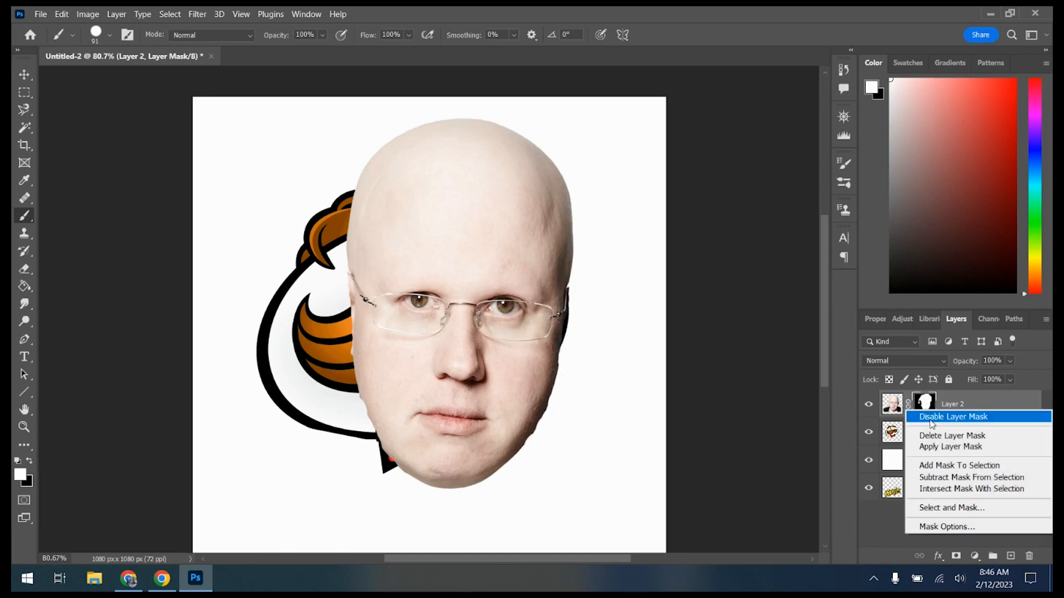
pyautogui.click(945, 450)
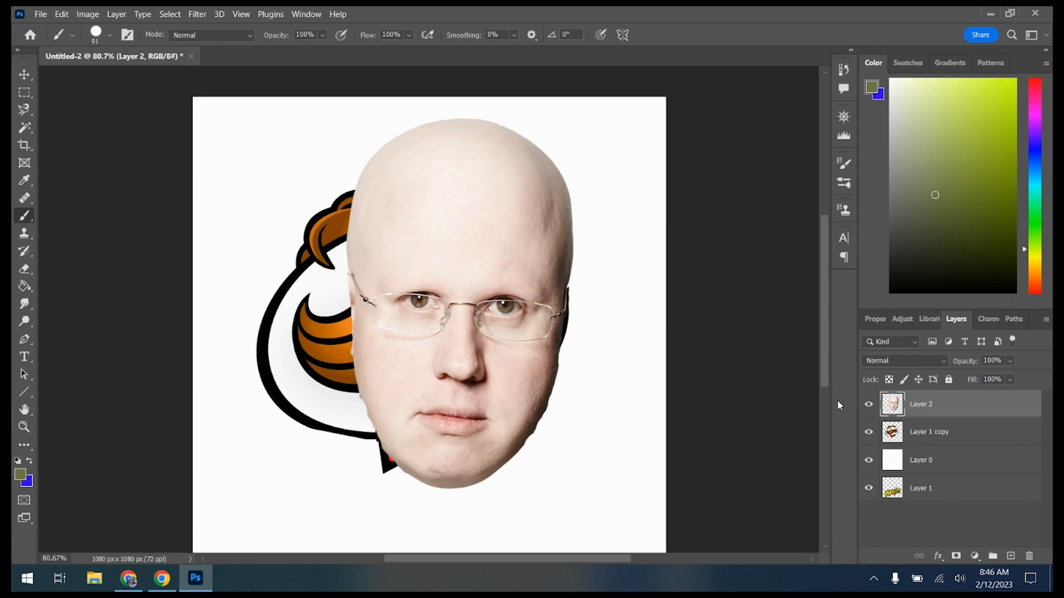
# Scale the cut-out head to about 56%, rotate it about -19.6° and position it over the centre of the cartoon face
pyautogui.hotkey('ctrl', 't')
pyautogui.moveTo(613, 129); pyautogui.dragTo(540, 106)
pyautogui.moveTo(523, 478); pyautogui.dragTo(438, 327)
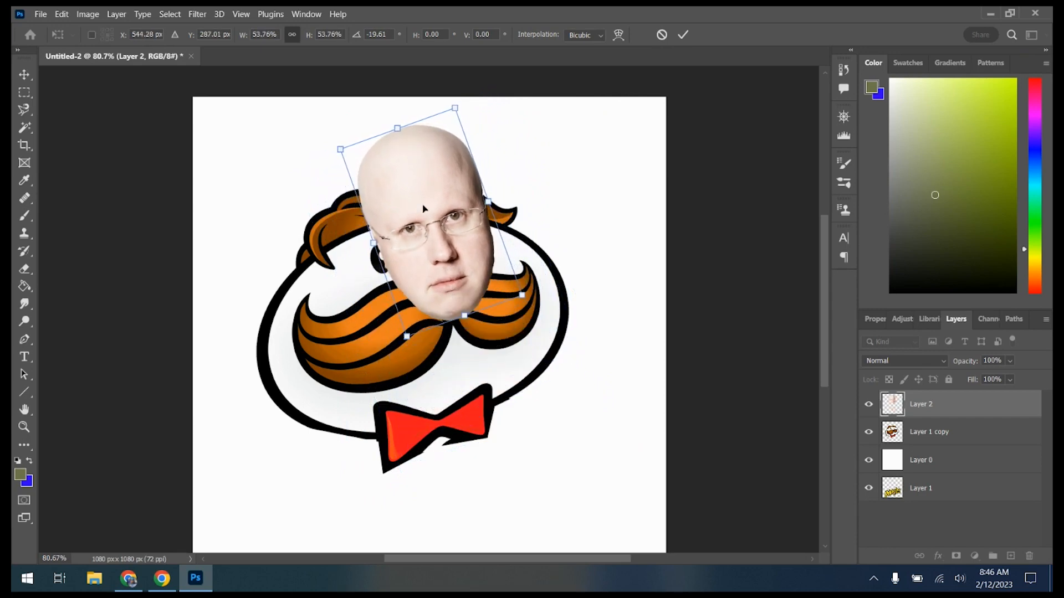
pyautogui.moveTo(423, 174); pyautogui.dragTo(410, 265)
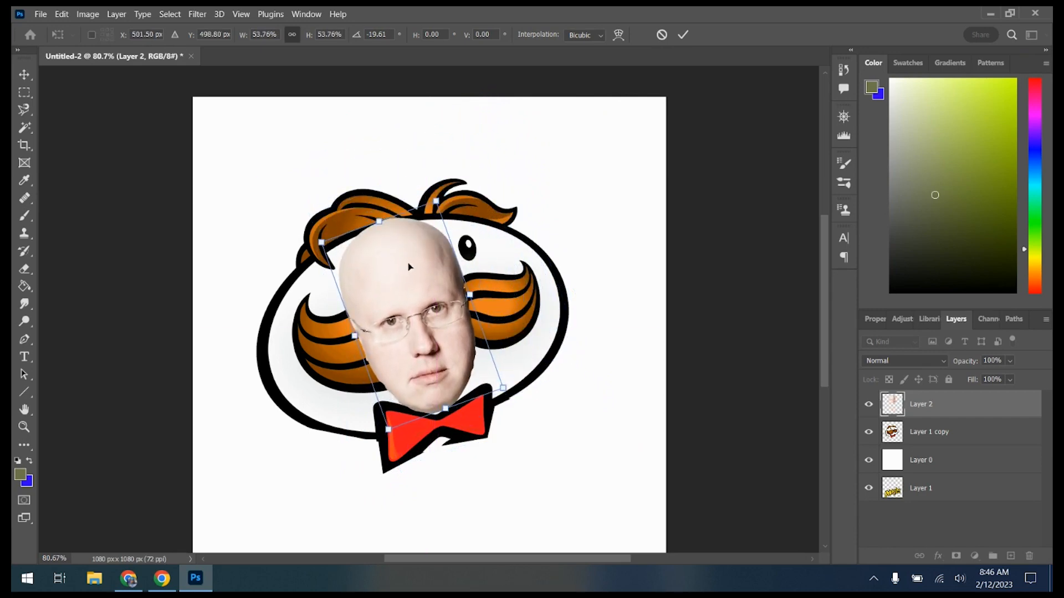
pyautogui.moveTo(446, 409); pyautogui.dragTo(449, 417)
# Distort the head to about 132% width and 58% height so it spreads across the cartoon face
pyautogui.rightClick(408, 287)
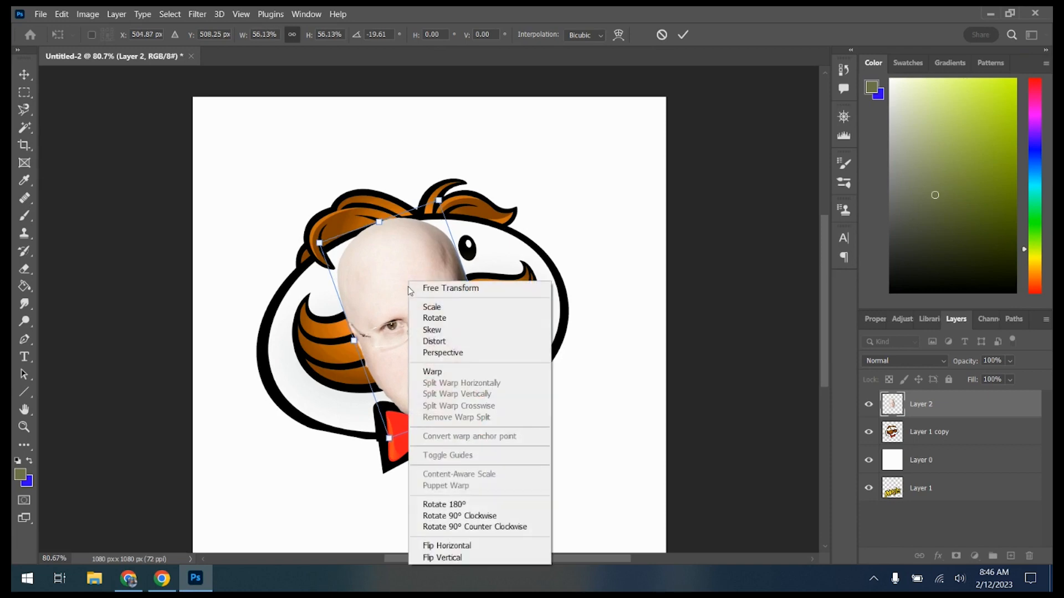
pyautogui.click(429, 340)
pyautogui.moveTo(354, 341); pyautogui.dragTo(280, 367)
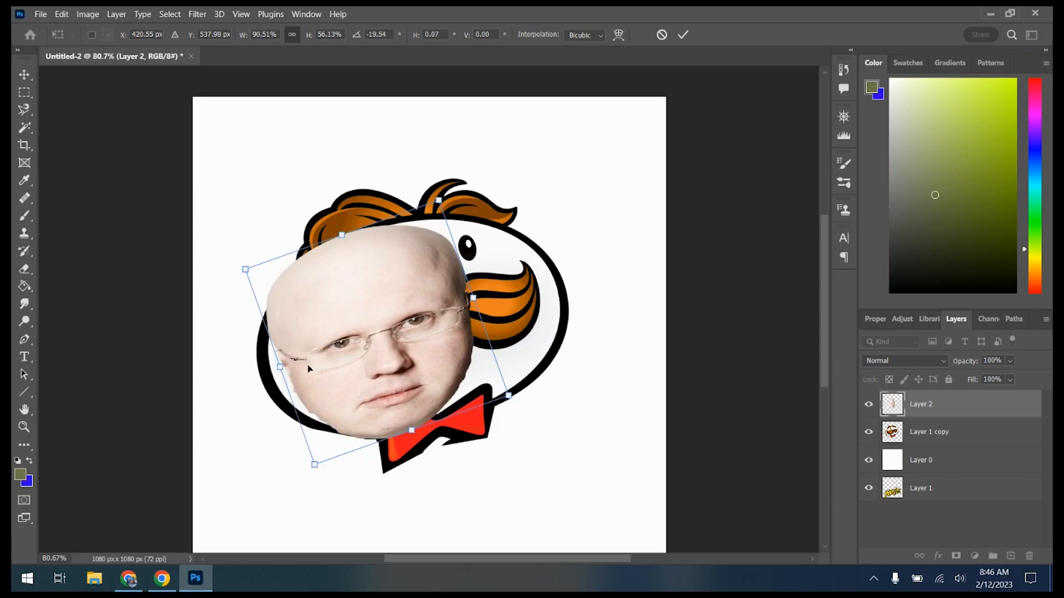
pyautogui.moveTo(473, 300); pyautogui.dragTo(560, 289)
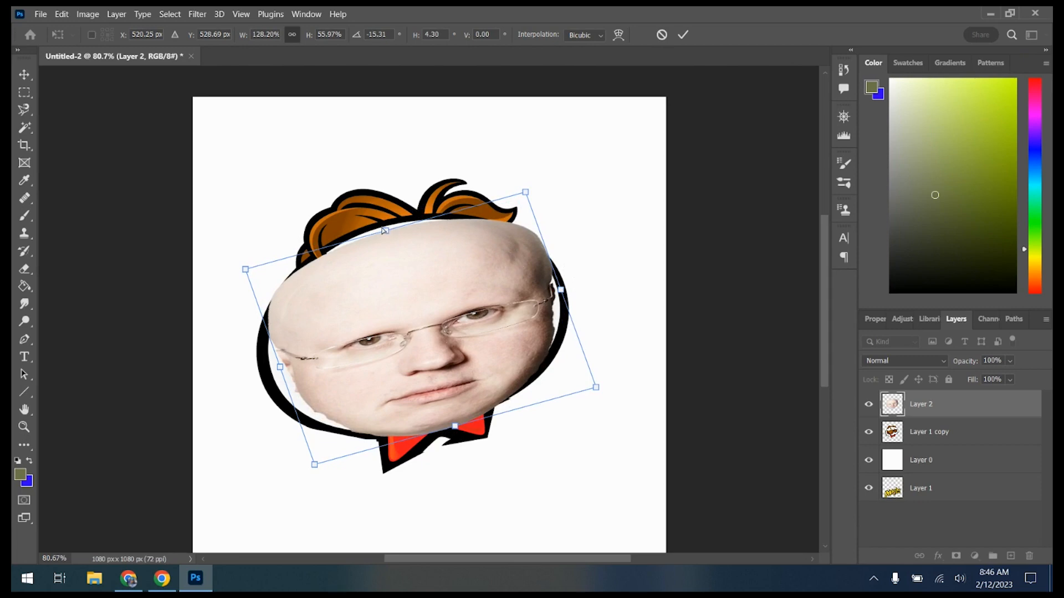
pyautogui.moveTo(385, 230); pyautogui.dragTo(385, 223)
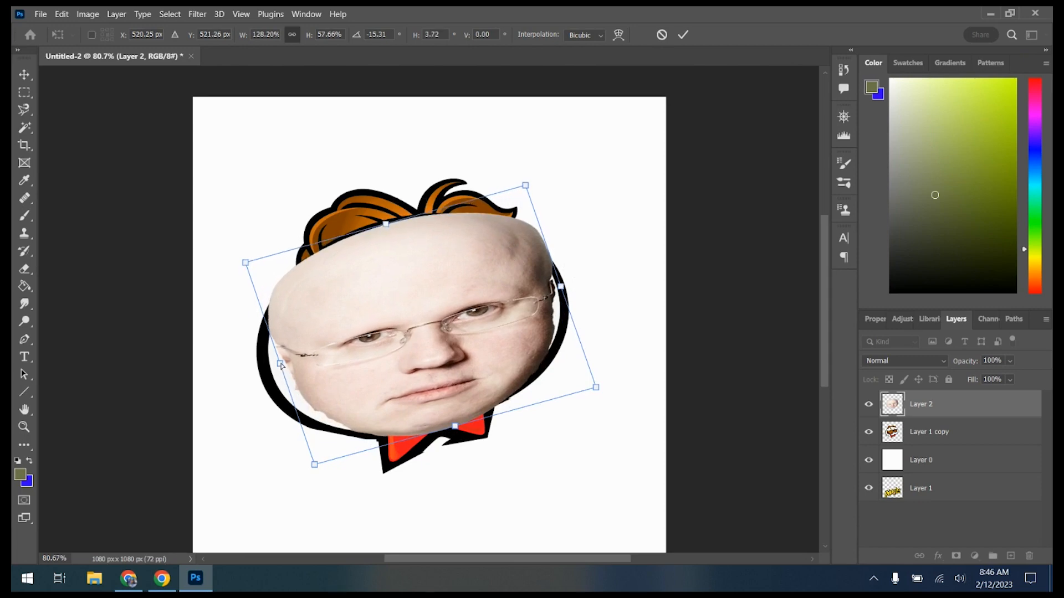
pyautogui.moveTo(279, 366); pyautogui.dragTo(272, 368)
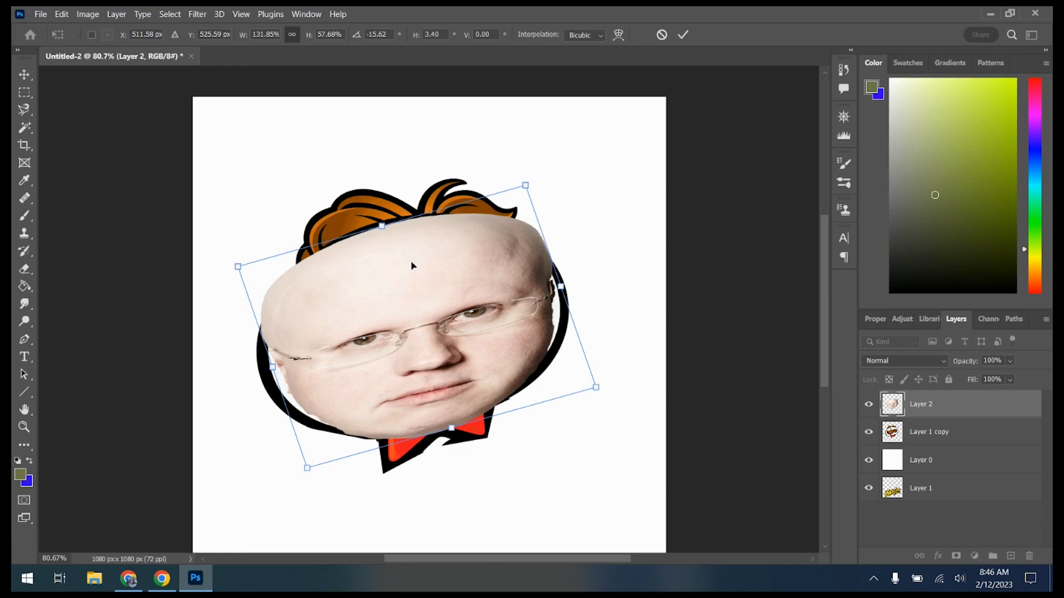
# Warp the head's lower sides outward to match the cartoon outline, using 64% layer opacity as a guide, and restore opacity to 100%
pyautogui.click(1010, 361)
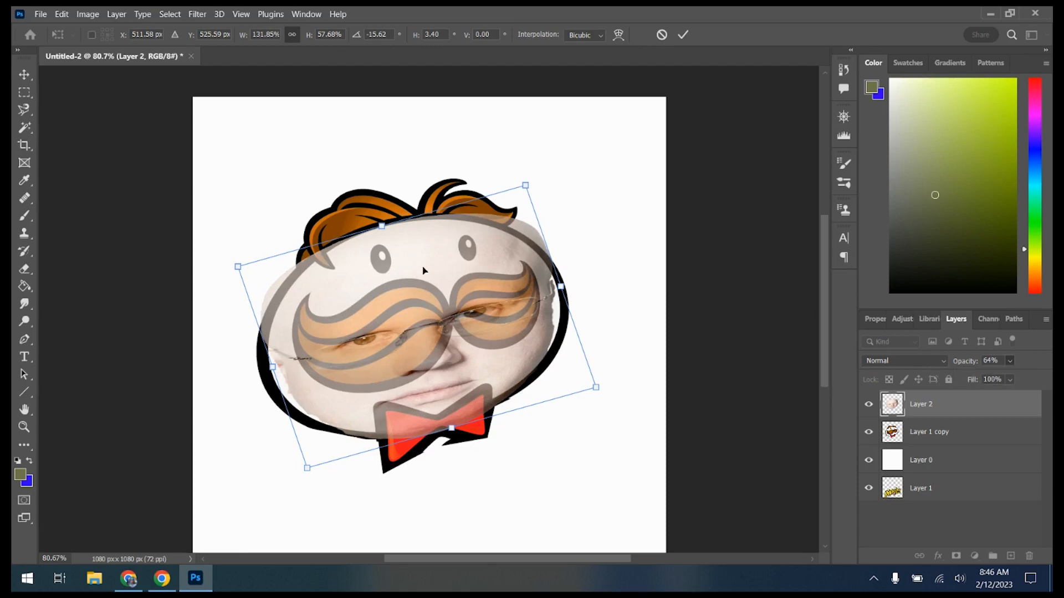
pyautogui.rightClick(423, 271)
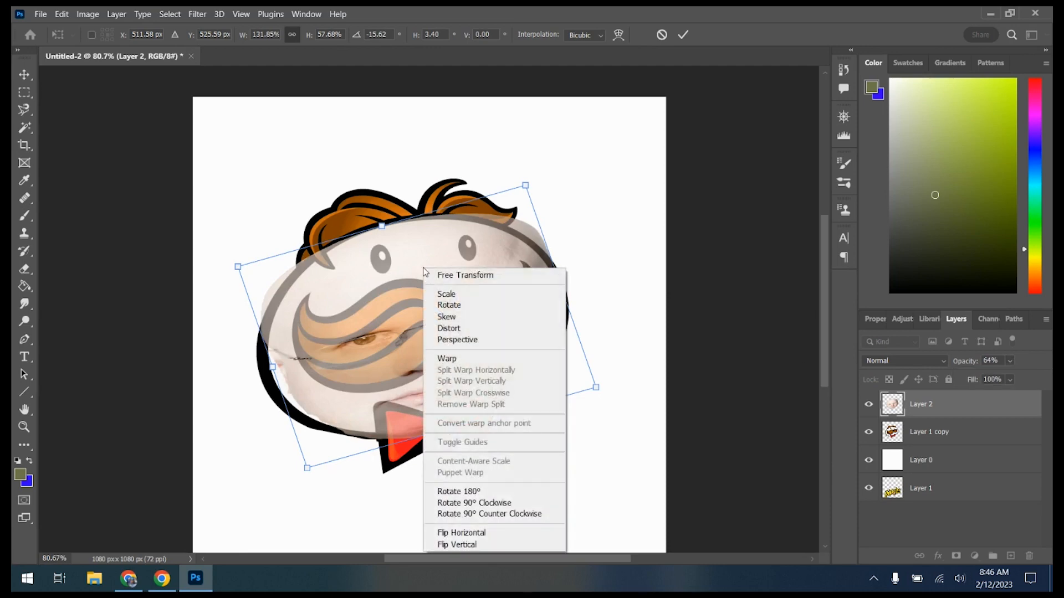
pyautogui.click(443, 359)
pyautogui.moveTo(300, 379); pyautogui.dragTo(266, 390)
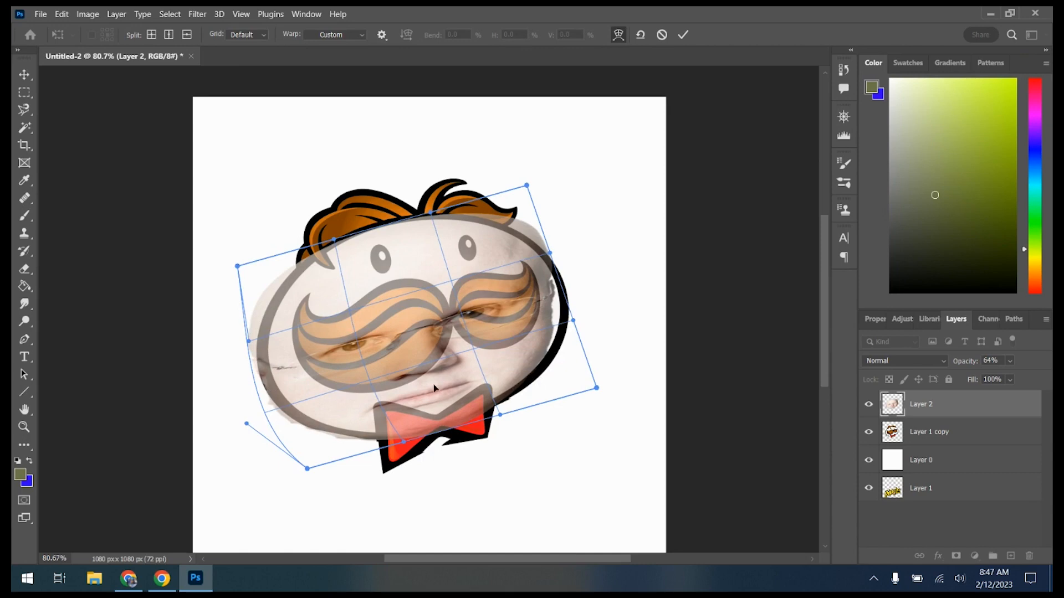
pyautogui.moveTo(535, 337); pyautogui.dragTo(555, 335)
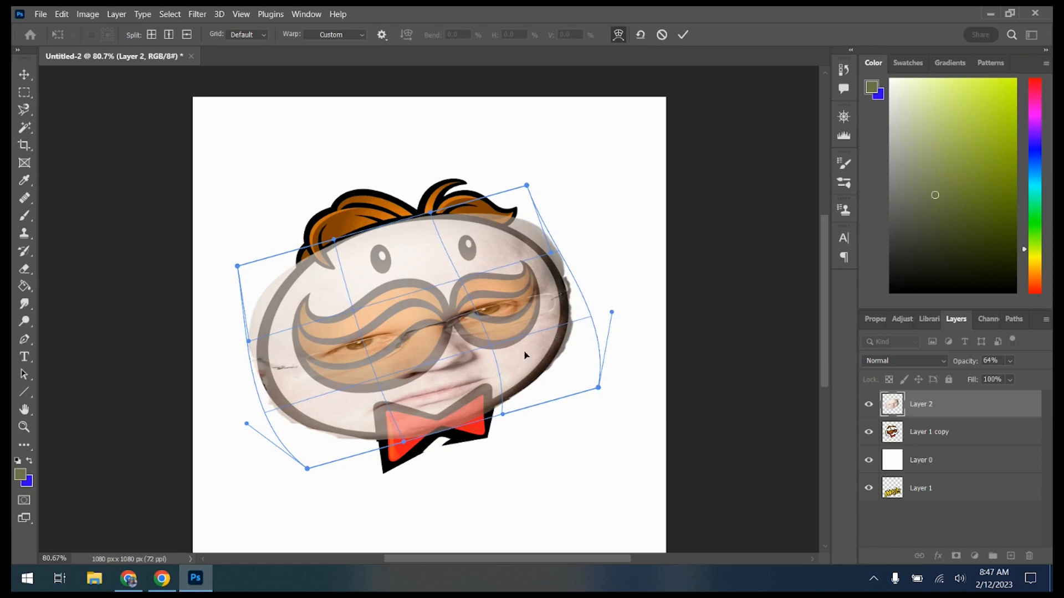
pyautogui.press('Return')
pyautogui.press('b')
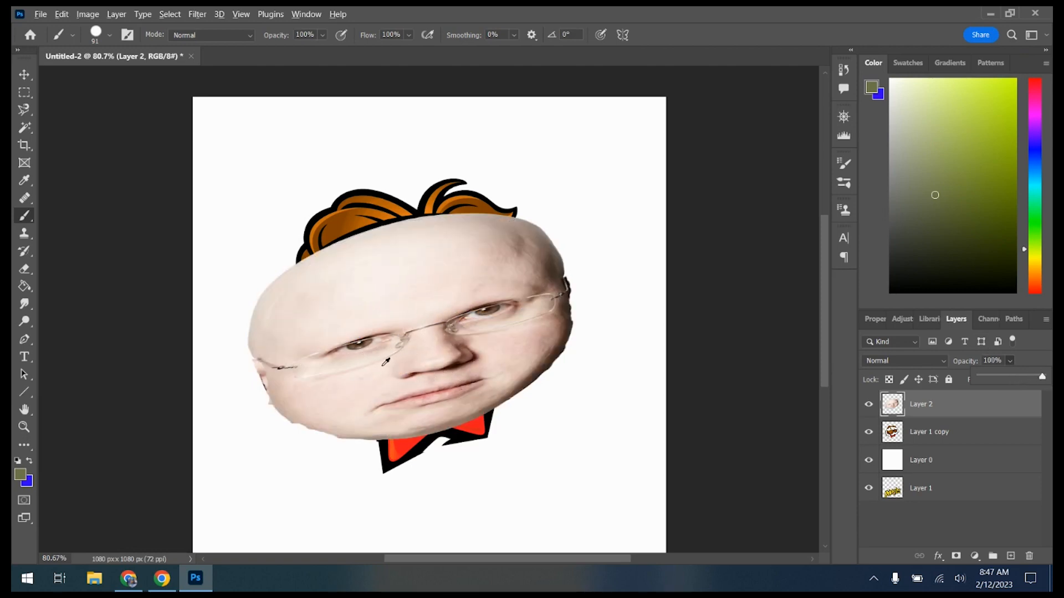
# Select the stretched face along its outline with the Magnetic Lasso, adding the missed area of the upper forehead to the selection
pyautogui.scroll(3, 386, 361)
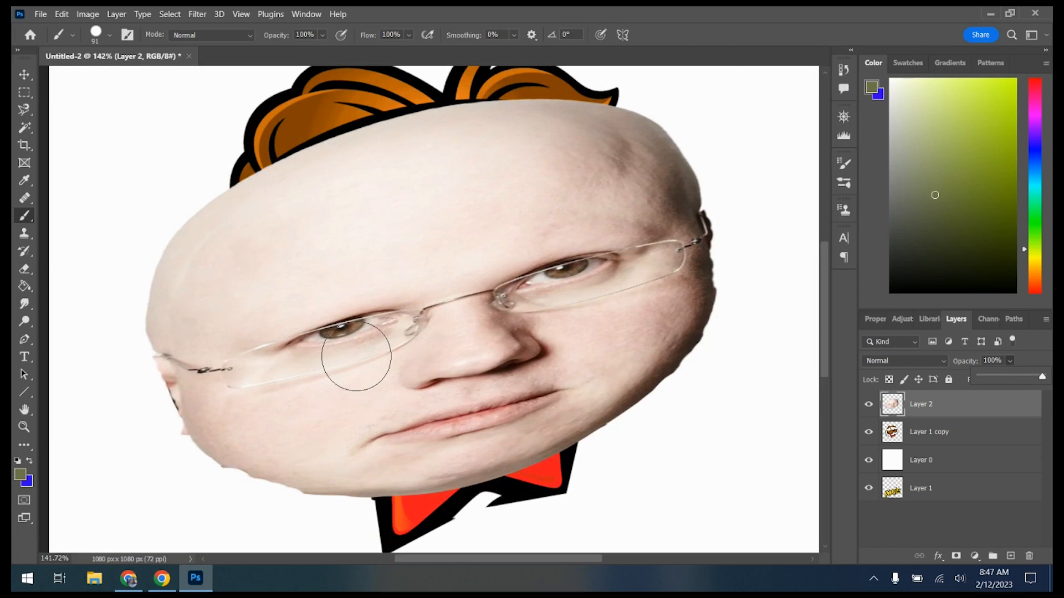
pyautogui.click(24, 110)
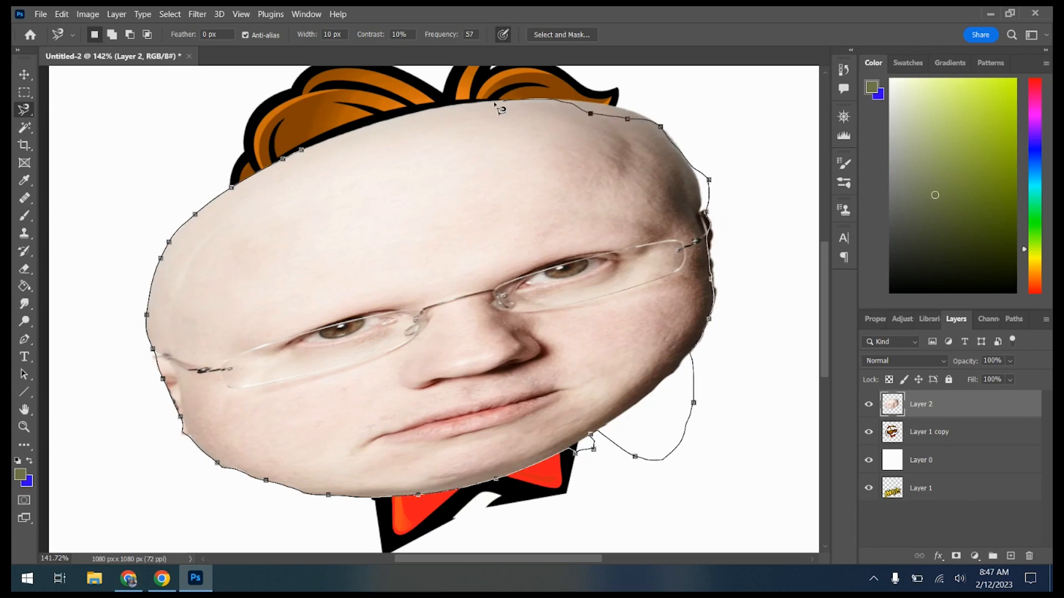
pyautogui.click(451, 105)
pyautogui.press('shift')
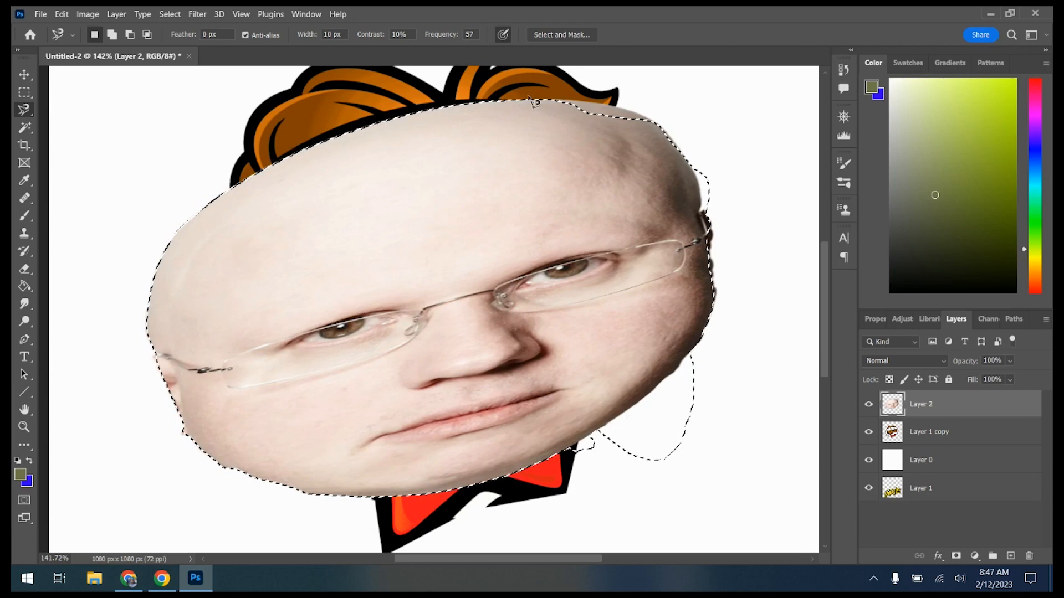
pyautogui.keyDown('shift'); pyautogui.click(546, 96); pyautogui.keyUp('shift')
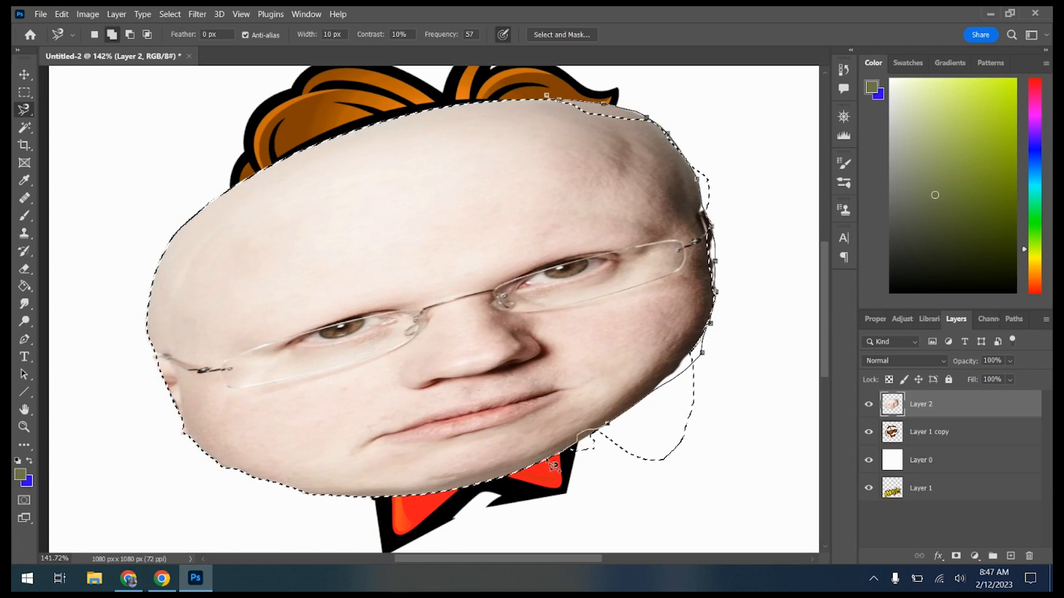
pyautogui.doubleClick(442, 358)
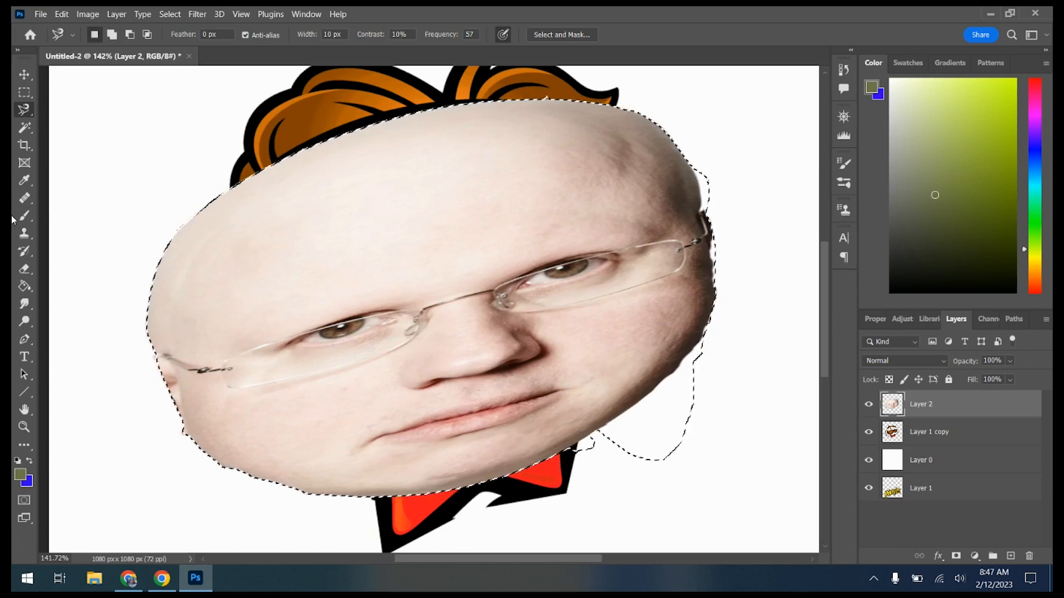
# Clone forehead skin over the glasses arm, eye and eyebrow beside the face's broad side, using a Clone Stamp of 92 px and 47% hardness
pyautogui.click(25, 233)
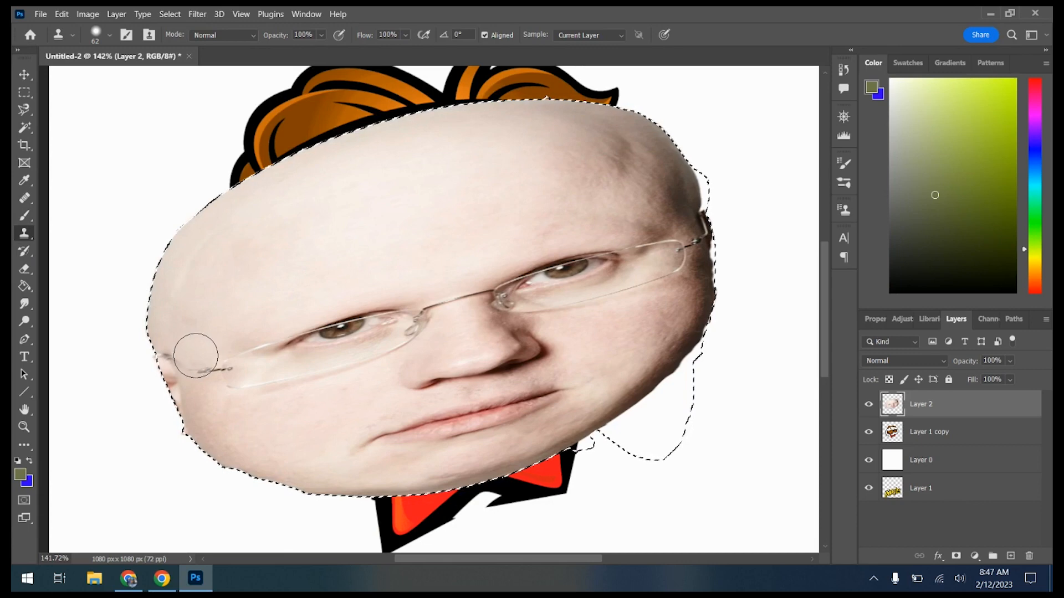
pyautogui.moveTo(194, 360); pyautogui.dragTo(218, 367)
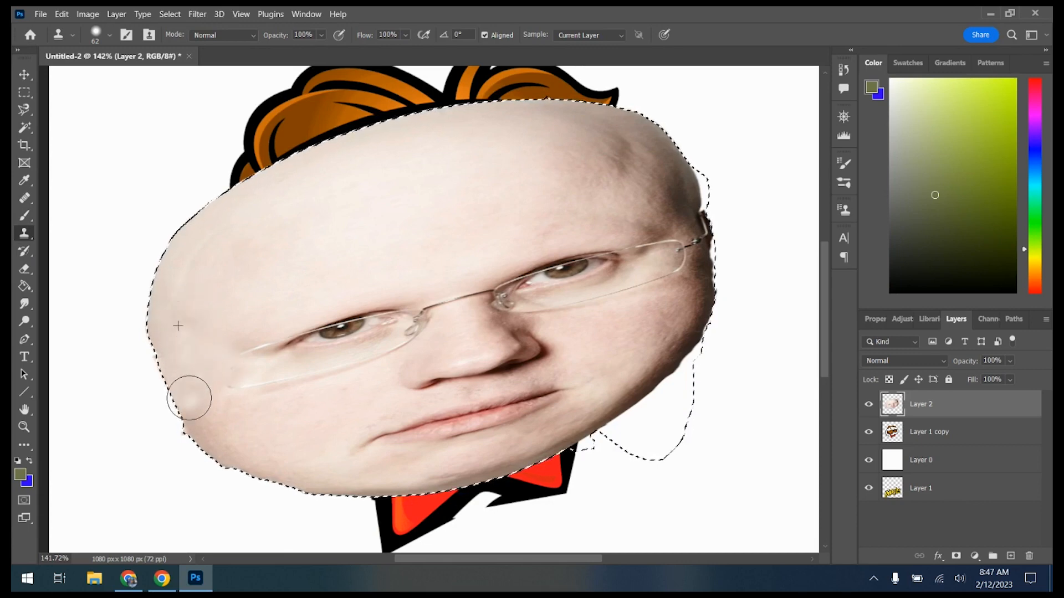
pyautogui.click(100, 35)
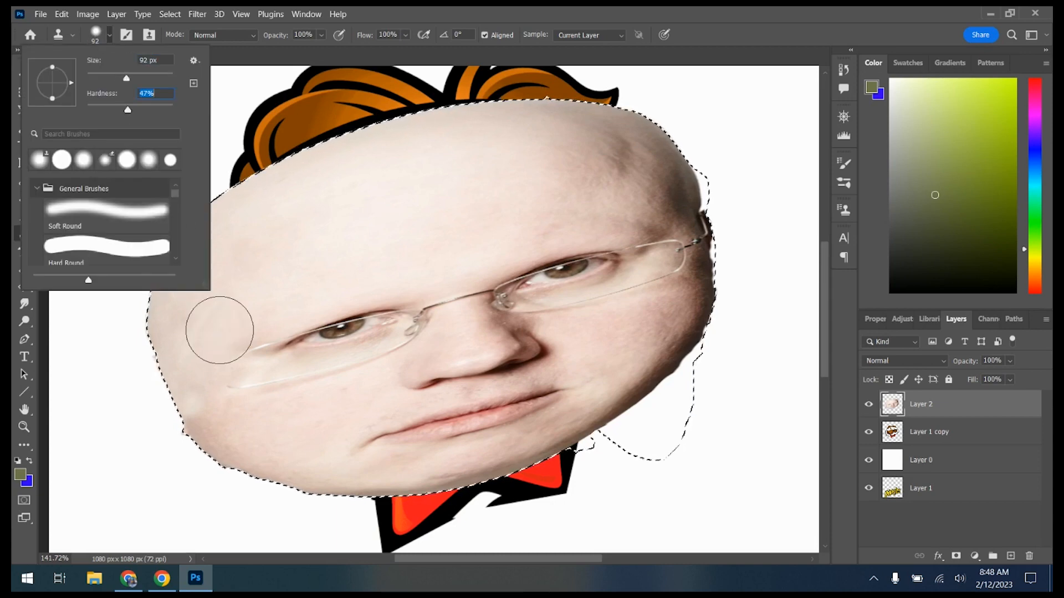
pyautogui.keyDown('alt'); pyautogui.click(249, 287); pyautogui.keyUp('alt')
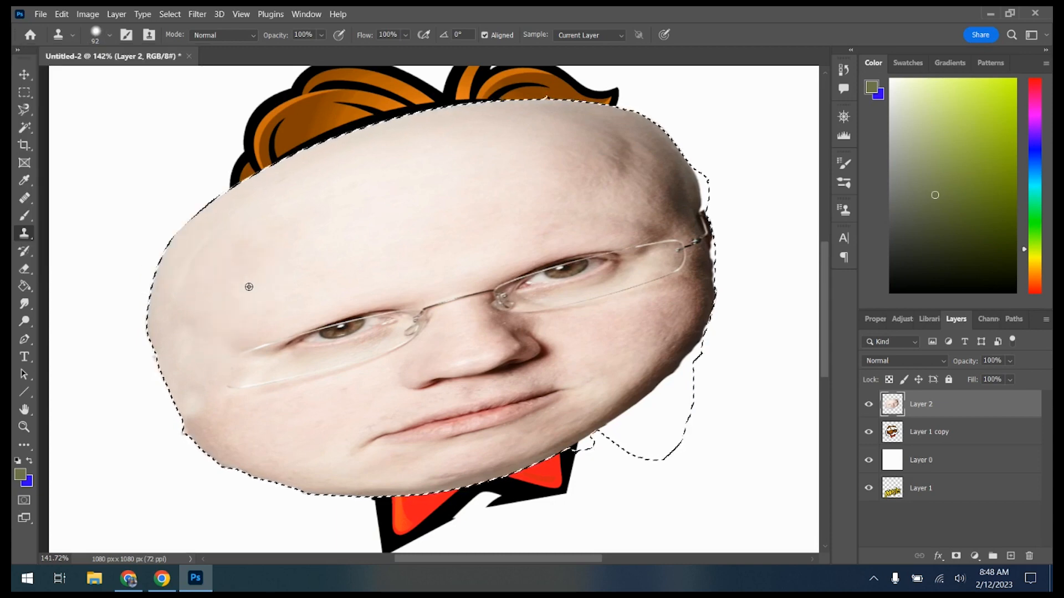
pyautogui.moveTo(250, 333)
pyautogui.mouseDown()
pyautogui.moveTo(374, 296)
pyautogui.moveTo(393, 301)
pyautogui.moveTo(281, 342)
pyautogui.moveTo(232, 381)
pyautogui.moveTo(212, 358)
pyautogui.moveTo(213, 325)
pyautogui.mouseUp()
pyautogui.keyDown('alt'); pyautogui.click(213, 325); pyautogui.keyUp('alt')
pyautogui.moveTo(201, 392); pyautogui.dragTo(195, 325)
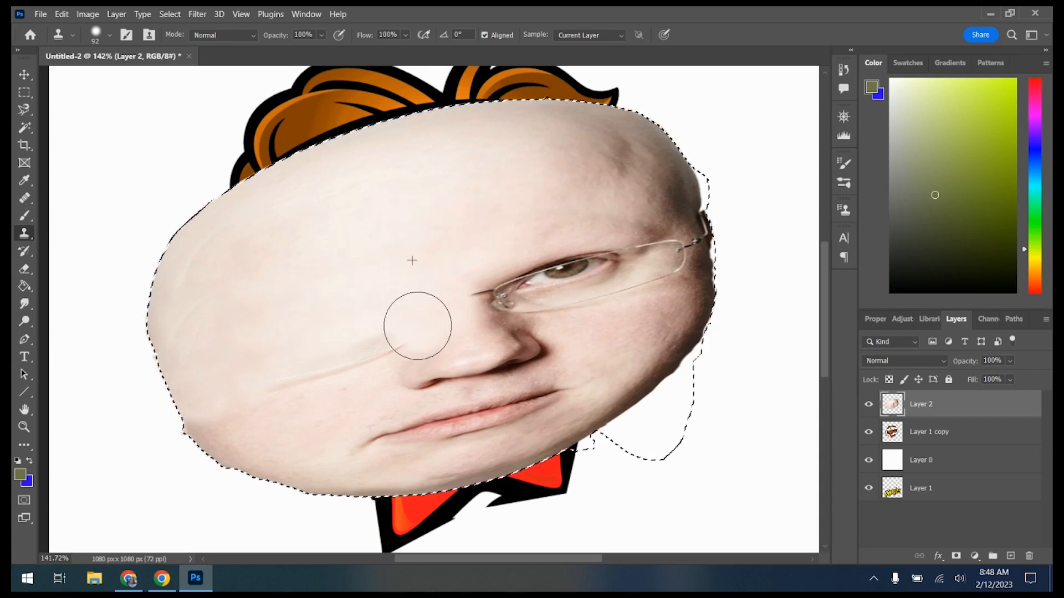
# Clone clean skin over the leftover lens rim, the mouth and the nose
pyautogui.keyDown('alt'); pyautogui.click(226, 338); pyautogui.keyUp('alt')
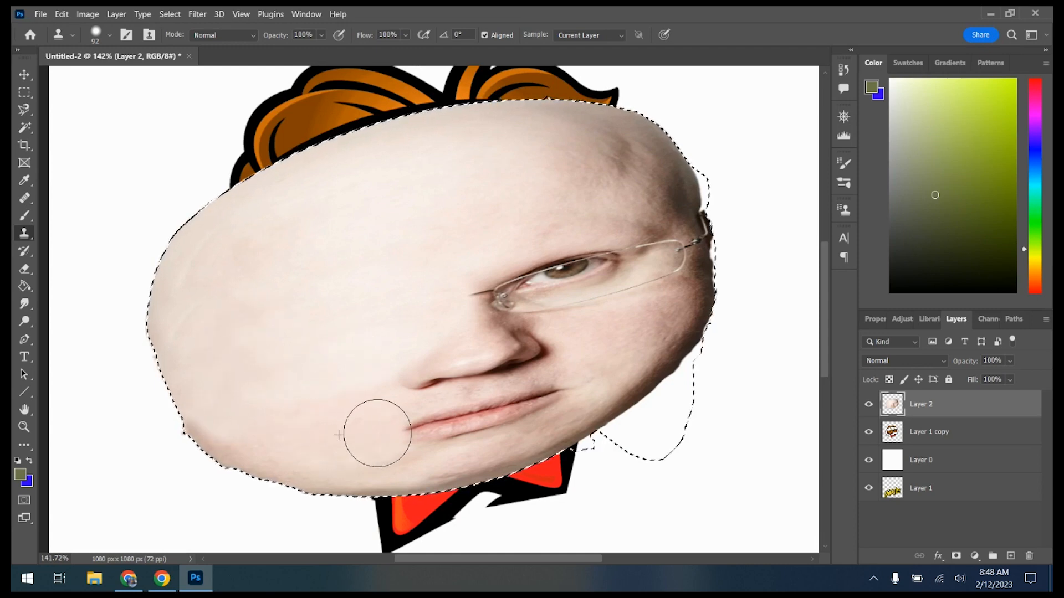
pyautogui.moveTo(444, 422)
pyautogui.mouseDown()
pyautogui.moveTo(487, 415)
pyautogui.moveTo(534, 387)
pyautogui.mouseUp()
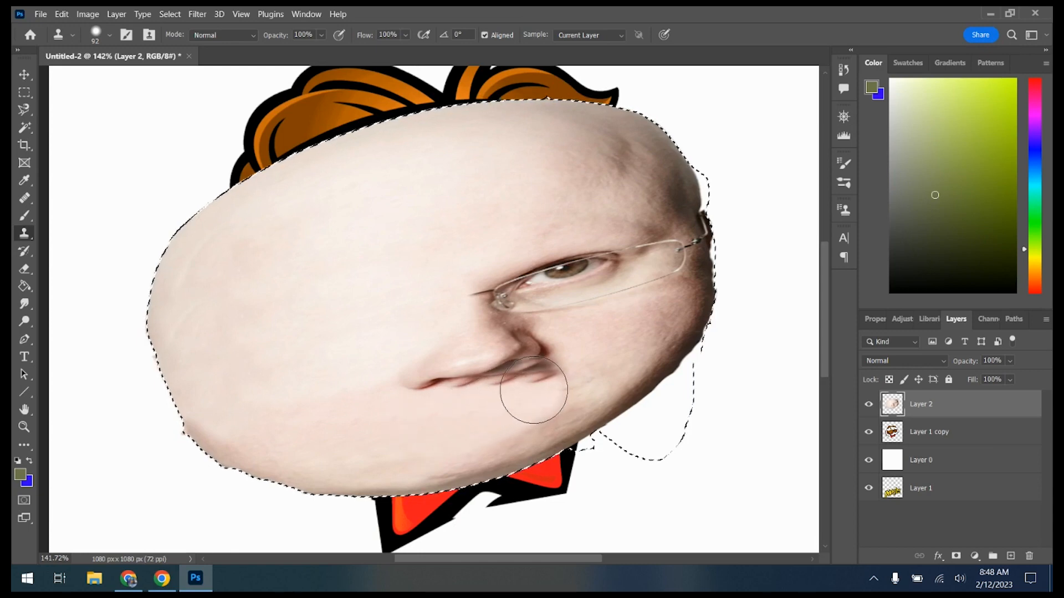
pyautogui.keyDown('alt'); pyautogui.click(335, 389); pyautogui.keyUp('alt')
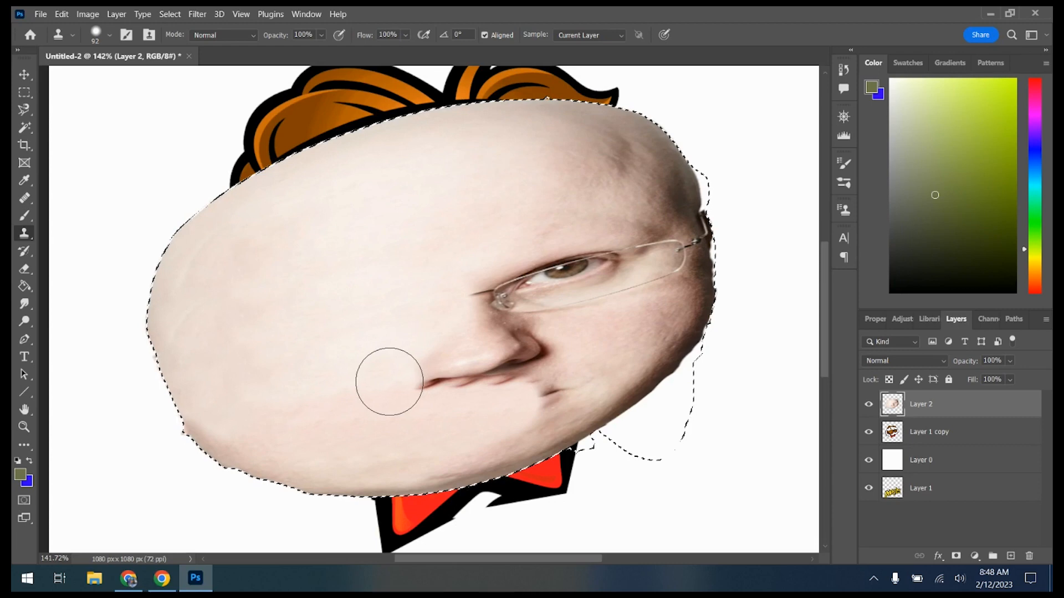
pyautogui.moveTo(392, 376); pyautogui.dragTo(440, 370)
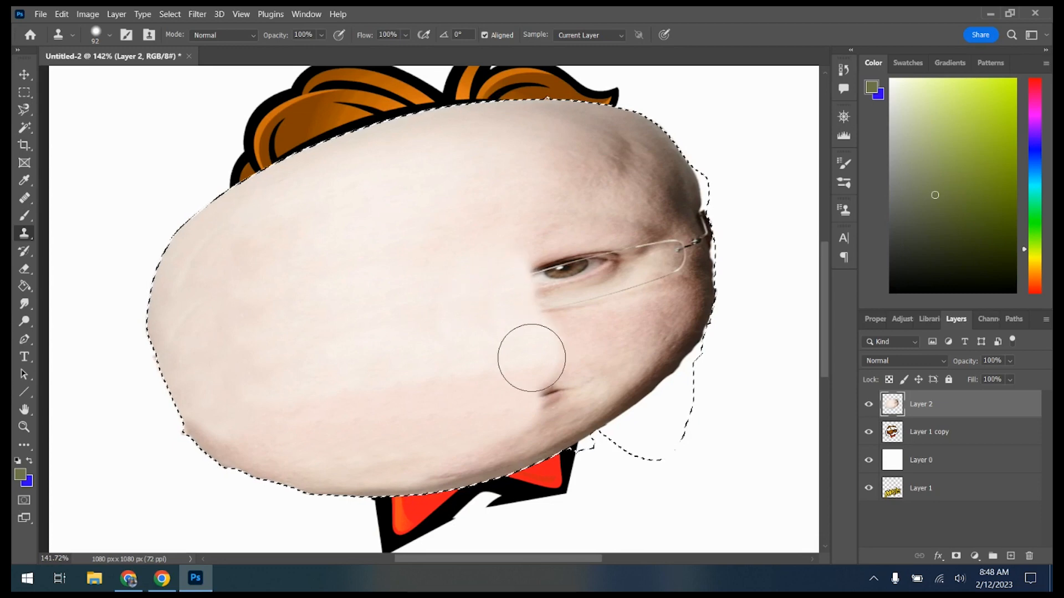
# Clone skin over the remaining mouth corner, the cheek beside it and the inner part of the remaining eye
pyautogui.keyDown('alt'); pyautogui.click(607, 344); pyautogui.keyUp('alt')
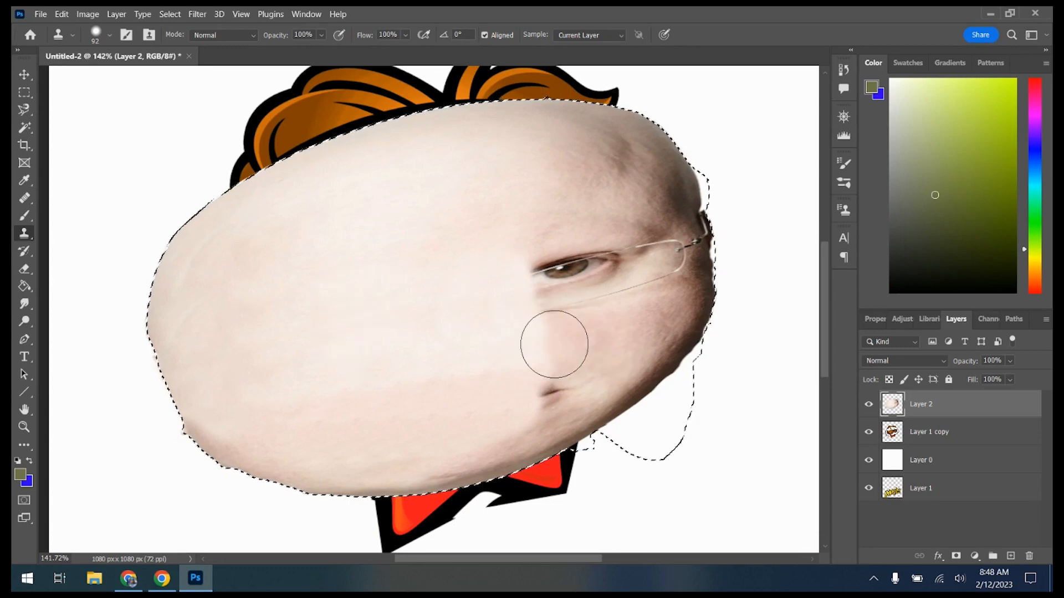
pyautogui.moveTo(535, 358)
pyautogui.mouseDown()
pyautogui.moveTo(547, 375)
pyautogui.moveTo(537, 388)
pyautogui.mouseUp()
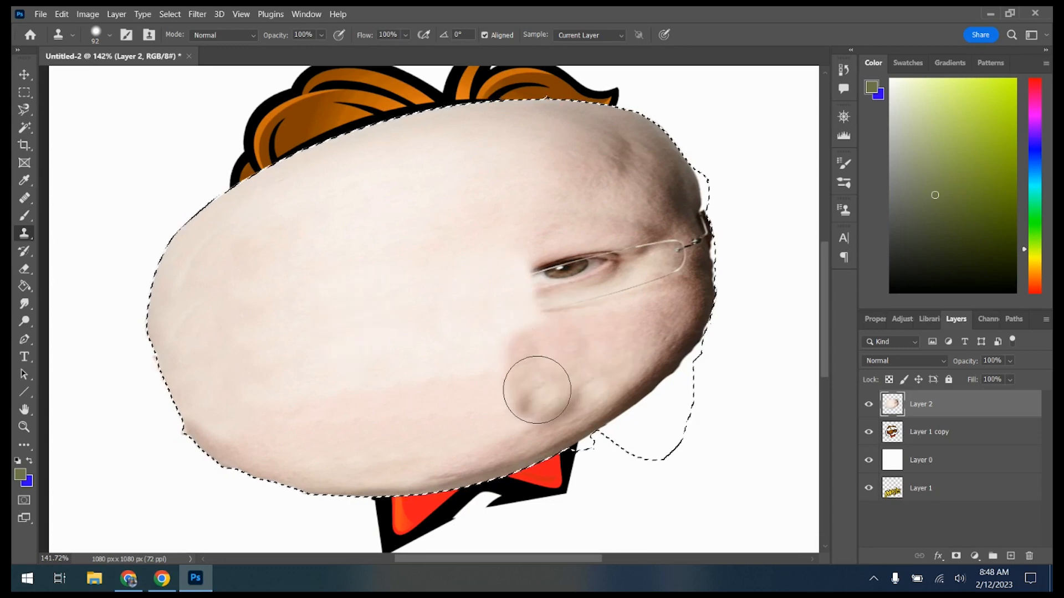
pyautogui.moveTo(508, 420); pyautogui.dragTo(558, 389)
pyautogui.keyDown('alt'); pyautogui.click(416, 384); pyautogui.keyUp('alt')
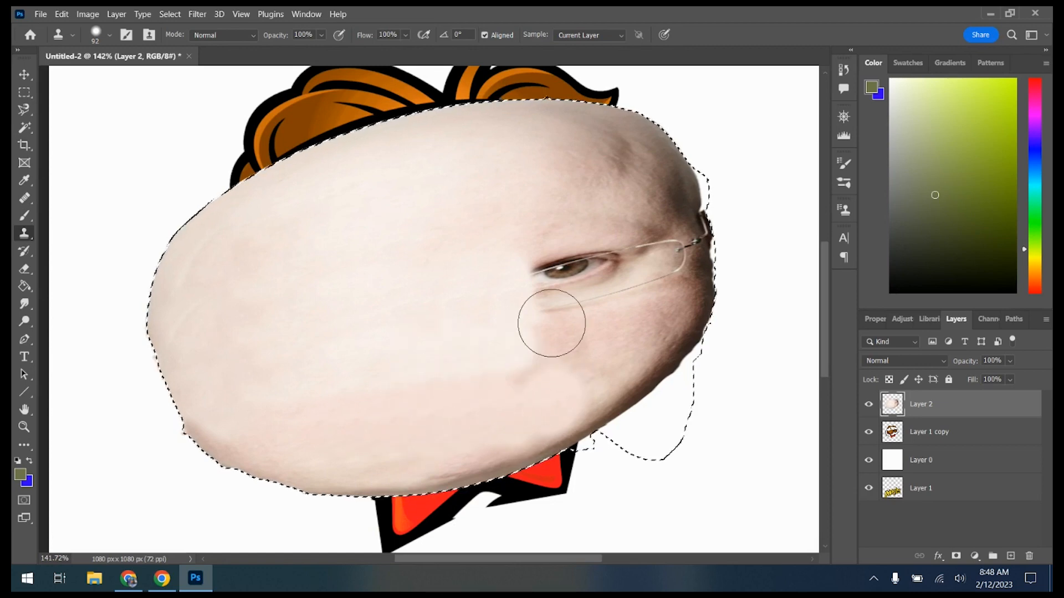
pyautogui.keyDown('alt'); pyautogui.click(502, 194); pyautogui.keyUp('alt')
pyautogui.moveTo(536, 286)
pyautogui.mouseDown()
pyautogui.moveTo(527, 269)
pyautogui.moveTo(532, 295)
pyautogui.moveTo(514, 359)
pyautogui.moveTo(544, 337)
pyautogui.mouseUp()
pyautogui.click(621, 311)
pyautogui.hotkey('ctrl', 'z')
pyautogui.keyDown('alt'); pyautogui.click(631, 332); pyautogui.keyUp('alt')
pyautogui.click(573, 349)
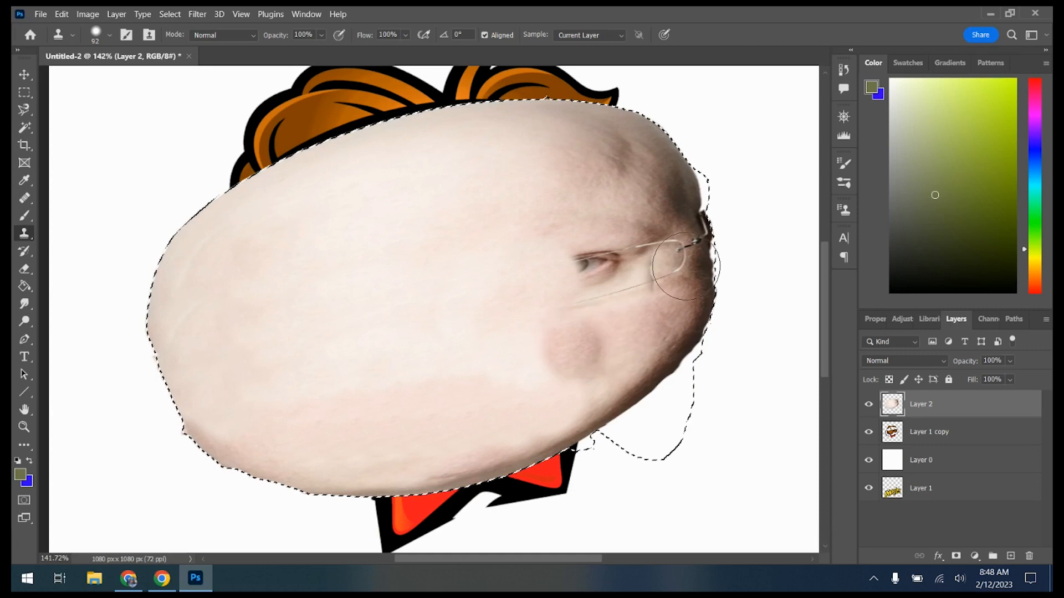
# Set the Clone Stamp to 149 px and 37% hardness, and cover the rest of the eye and the cheek blotch with light skin
pyautogui.click(109, 35)
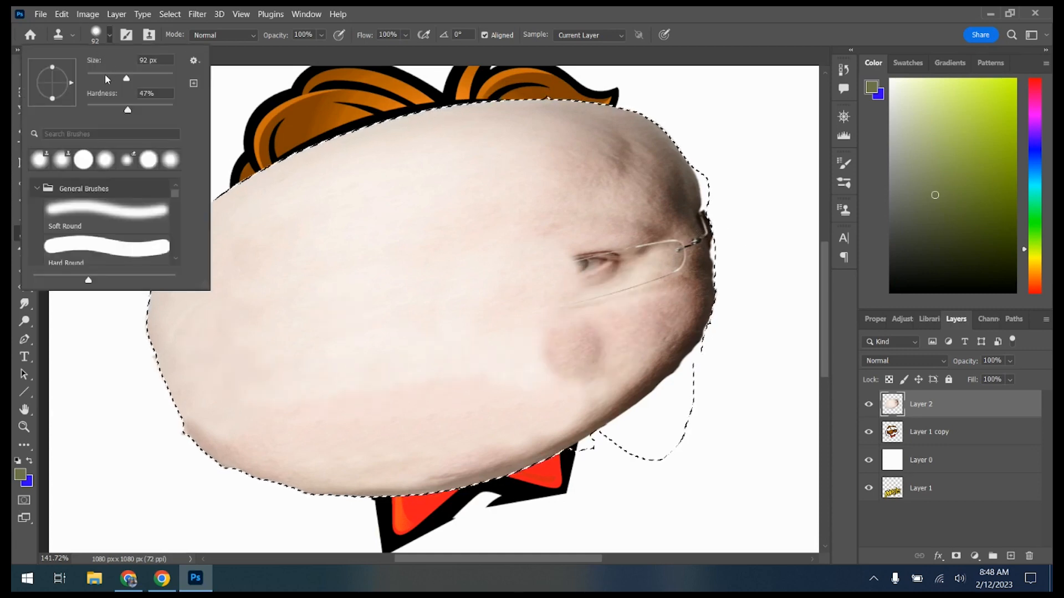
pyautogui.moveTo(127, 78)
pyautogui.mouseDown()
pyautogui.moveTo(141, 79)
pyautogui.moveTo(118, 110)
pyautogui.mouseUp()
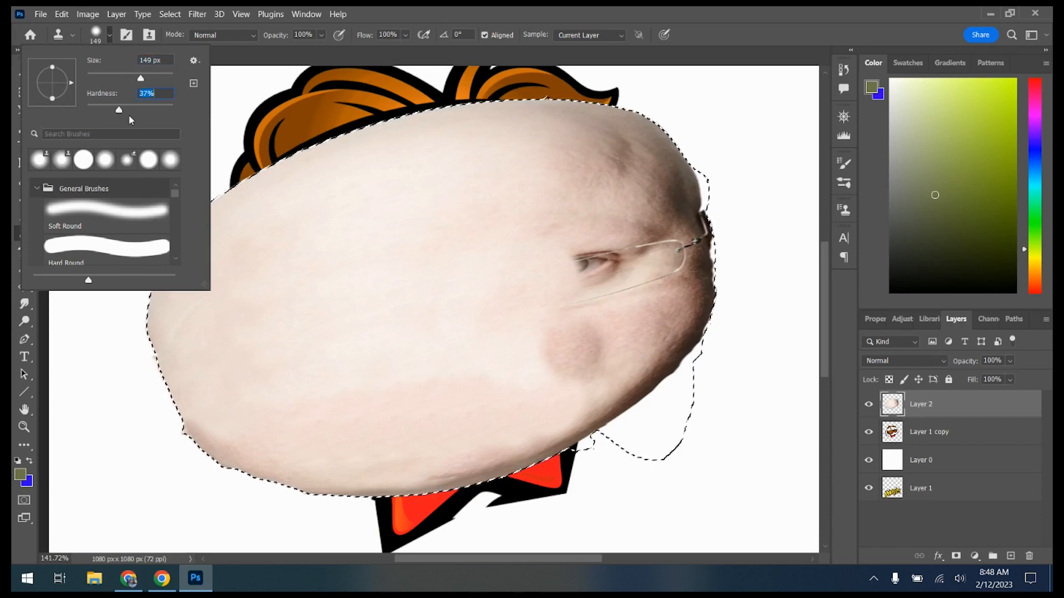
pyautogui.keyDown('alt'); pyautogui.click(398, 363); pyautogui.keyUp('alt')
pyautogui.moveTo(566, 345)
pyautogui.mouseDown()
pyautogui.moveTo(609, 259)
pyautogui.moveTo(579, 260)
pyautogui.moveTo(532, 289)
pyautogui.moveTo(499, 282)
pyautogui.moveTo(571, 282)
pyautogui.moveTo(556, 231)
pyautogui.moveTo(590, 237)
pyautogui.moveTo(581, 179)
pyautogui.moveTo(620, 254)
pyautogui.moveTo(529, 339)
pyautogui.moveTo(459, 336)
pyautogui.mouseUp()
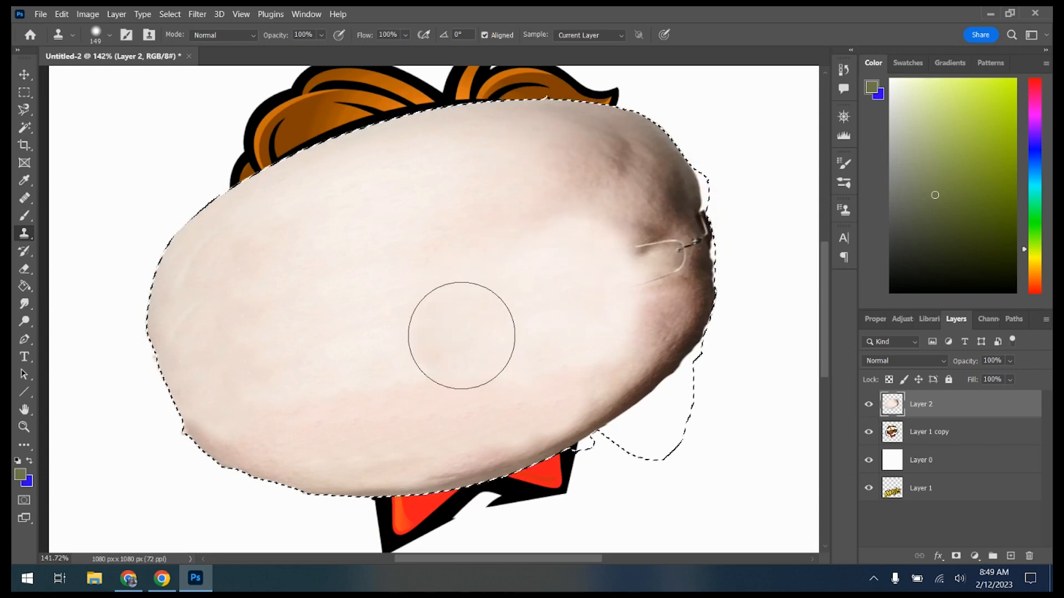
# Clone skin over the last glasses piece and smooth the dark patches along the shaded side of the head
pyautogui.keyDown('alt'); pyautogui.click(638, 183); pyautogui.keyUp('alt')
pyautogui.moveTo(638, 183)
pyautogui.mouseDown()
pyautogui.moveTo(656, 209)
pyautogui.moveTo(646, 219)
pyautogui.moveTo(652, 249)
pyautogui.moveTo(653, 228)
pyautogui.moveTo(664, 235)
pyautogui.mouseUp()
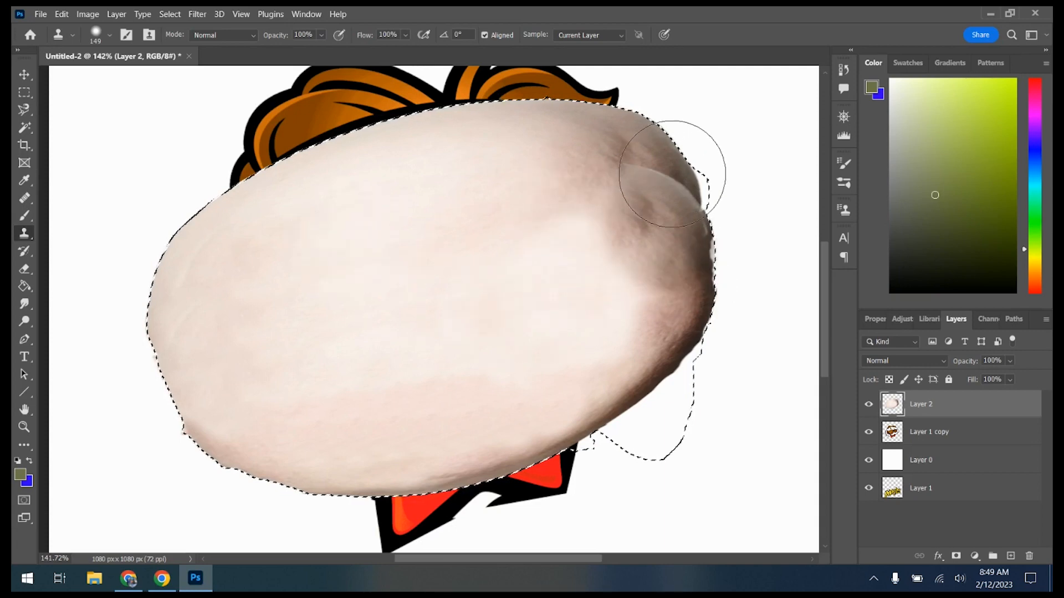
pyautogui.keyDown('alt'); pyautogui.click(570, 190); pyautogui.keyUp('alt')
pyautogui.moveTo(603, 169); pyautogui.dragTo(658, 190)
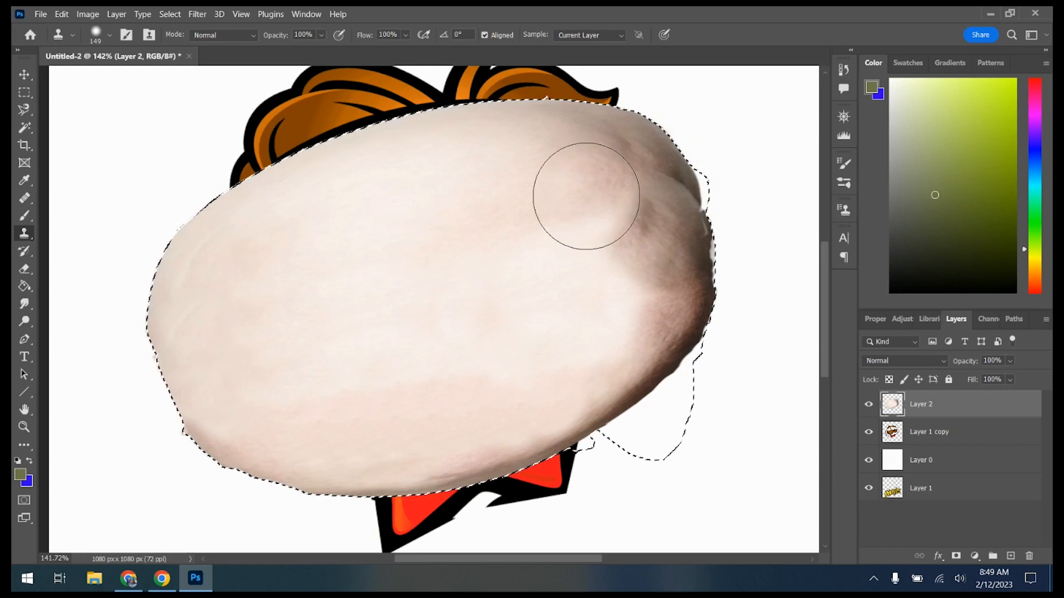
pyautogui.keyDown('alt'); pyautogui.click(606, 185); pyautogui.keyUp('alt')
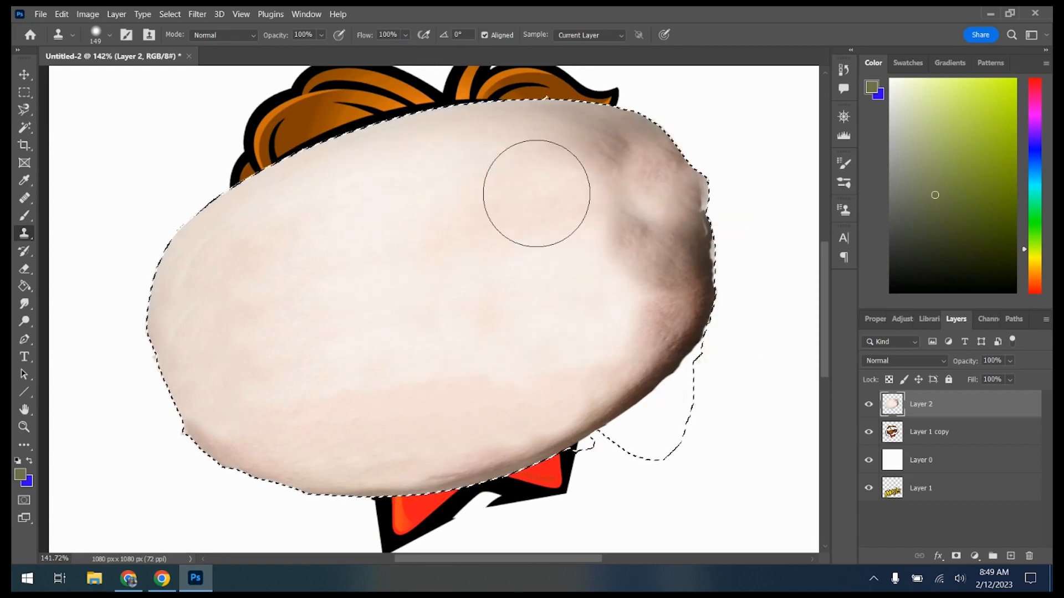
# Deselect the face area and hide Layer 2 to expose the cartoon face underneath
pyautogui.press('m')
pyautogui.hotkey('ctrl', 'd')
pyautogui.click(869, 405)
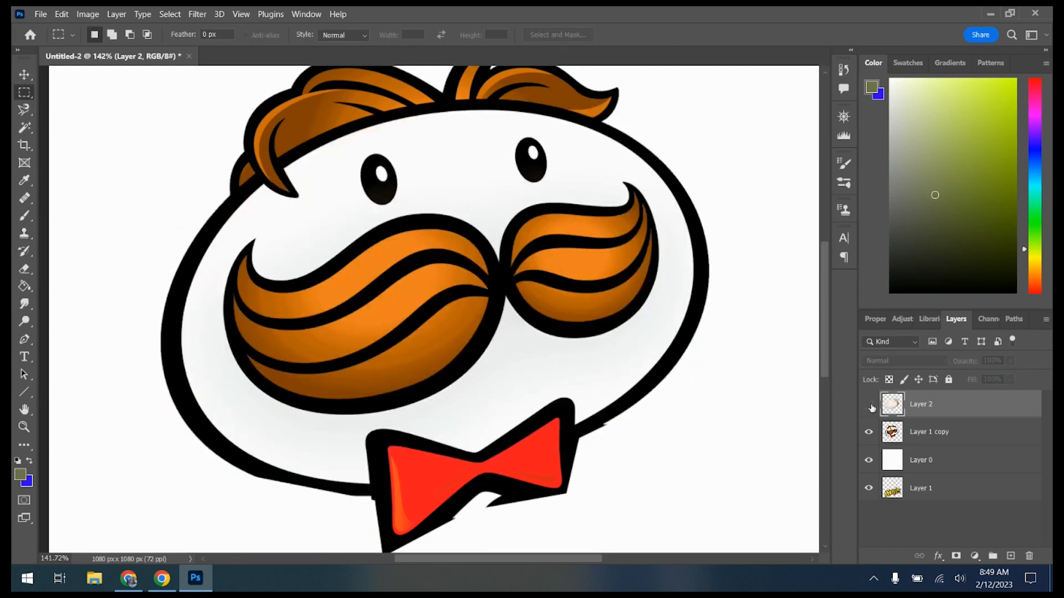
pyautogui.rightClick(25, 94)
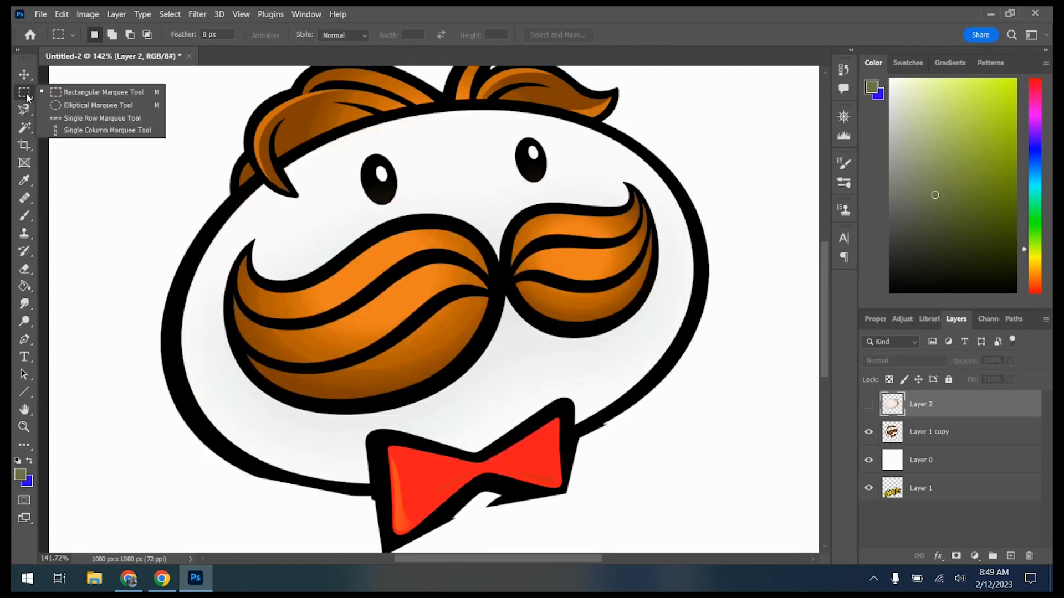
pyautogui.click(66, 105)
pyautogui.moveTo(192, 185); pyautogui.dragTo(668, 479)
pyautogui.click(530, 335)
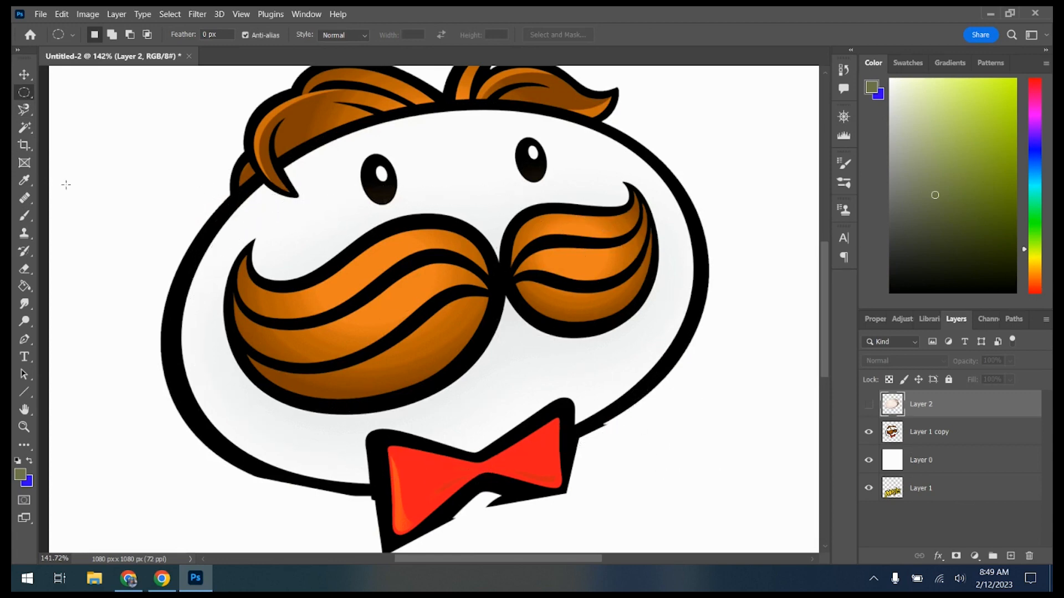
# Select the cartoon face along its outer black outline with the Magnetic Lasso, cutting across the hair and bow tie and adding the missed edge
pyautogui.click(26, 110)
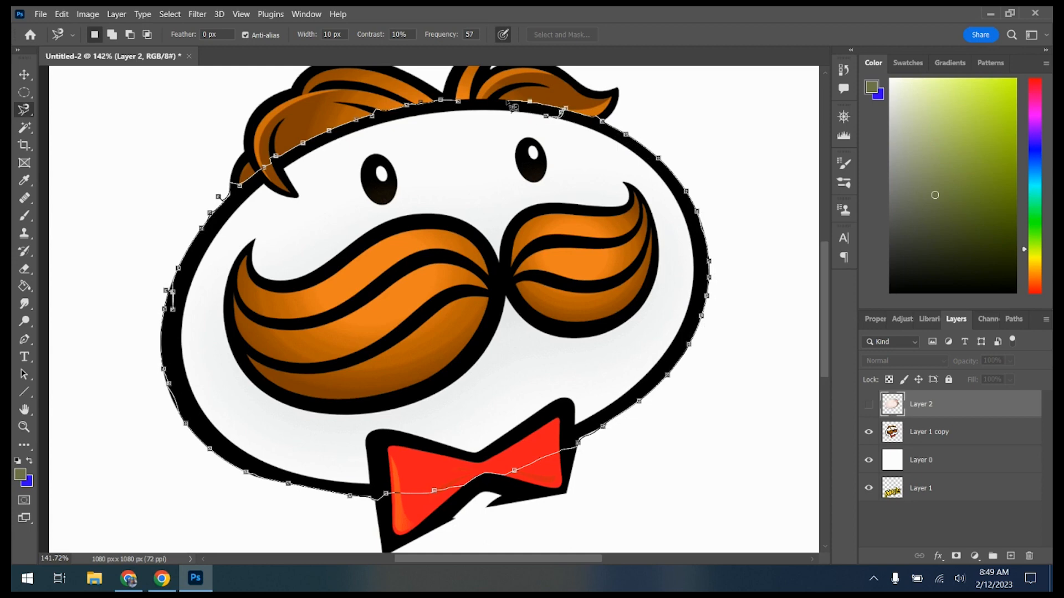
pyautogui.click(467, 106)
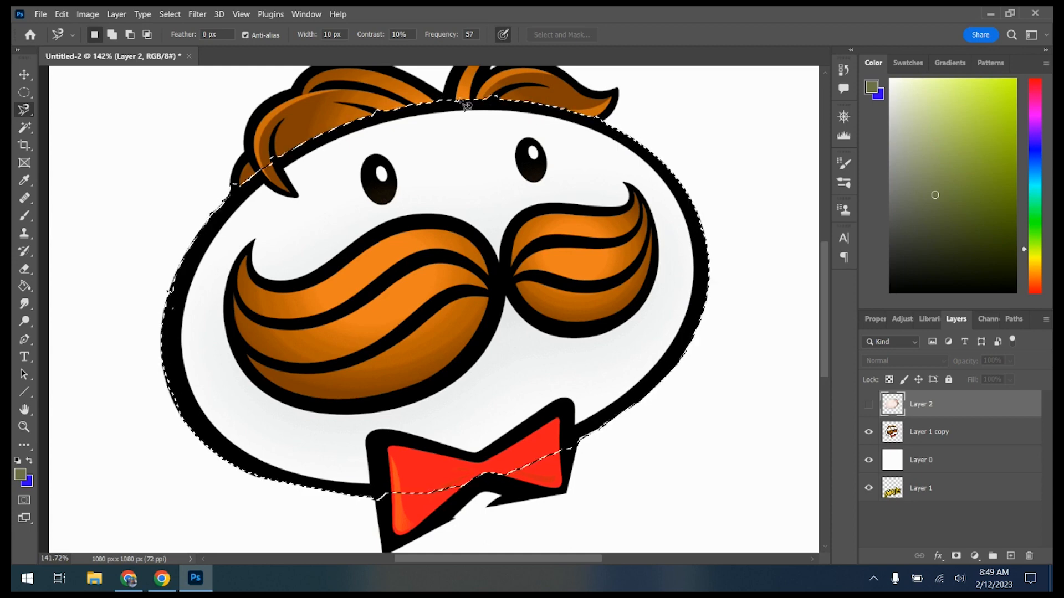
pyautogui.keyDown('shift'); pyautogui.click(181, 262); pyautogui.keyUp('shift')
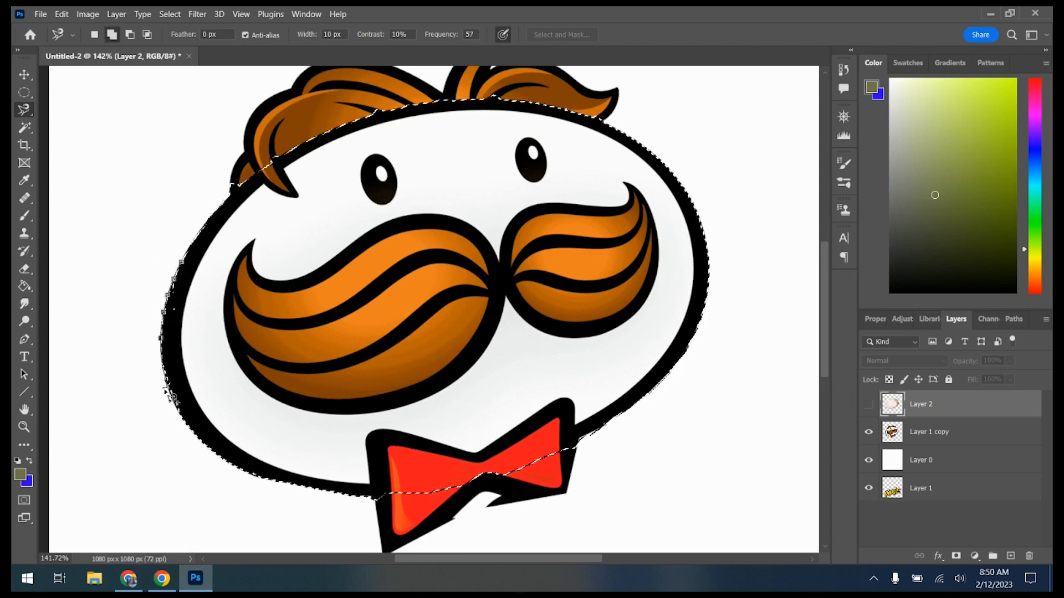
pyautogui.doubleClick(243, 314)
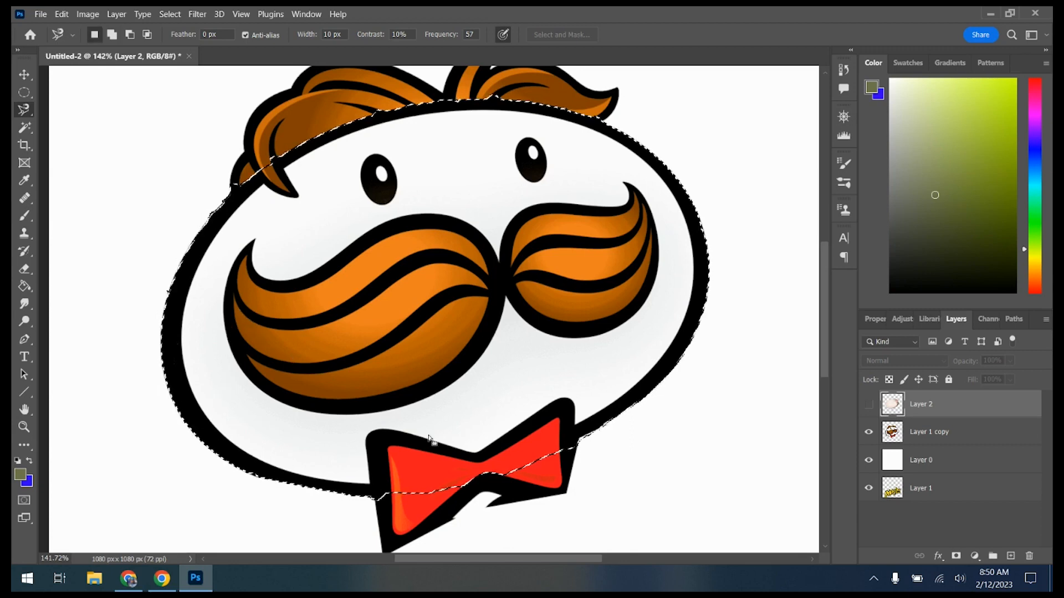
# Show Layer 2 again, mask it to the cartoon face selection and apply the layer mask
pyautogui.click(869, 404)
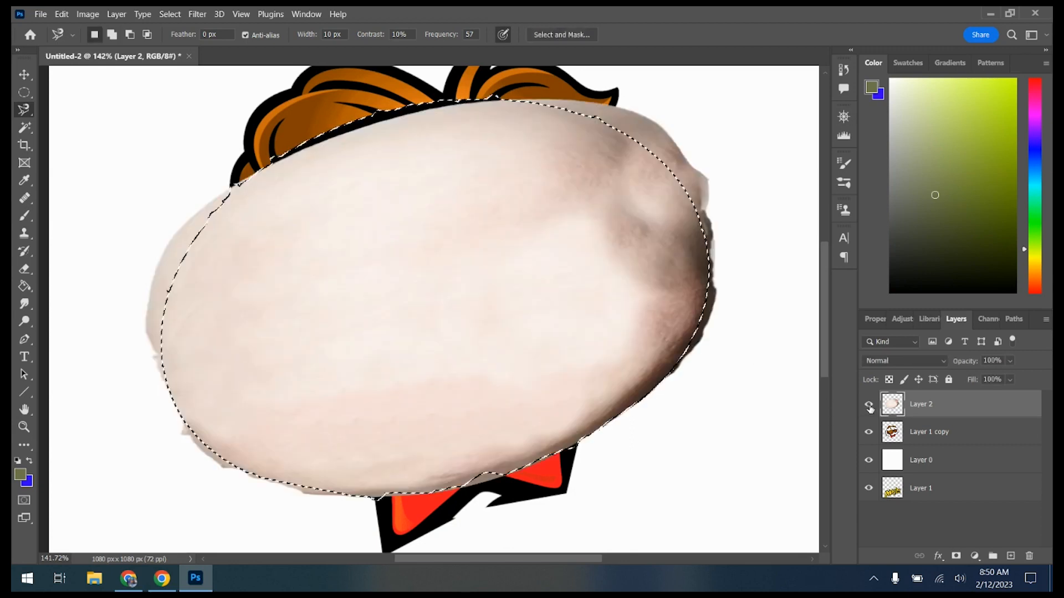
pyautogui.click(956, 557)
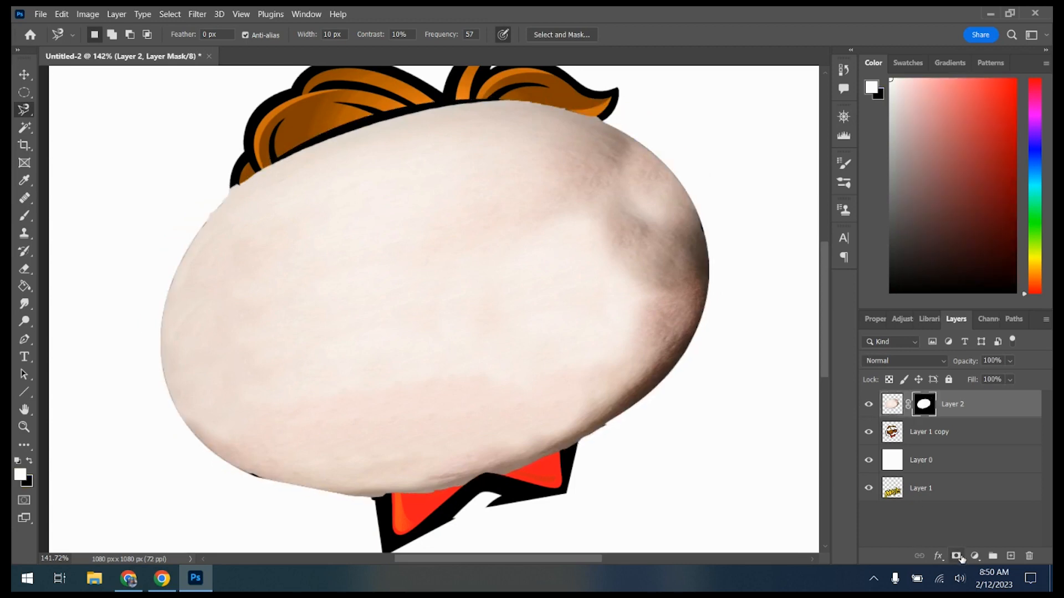
pyautogui.rightClick(932, 412)
pyautogui.click(948, 452)
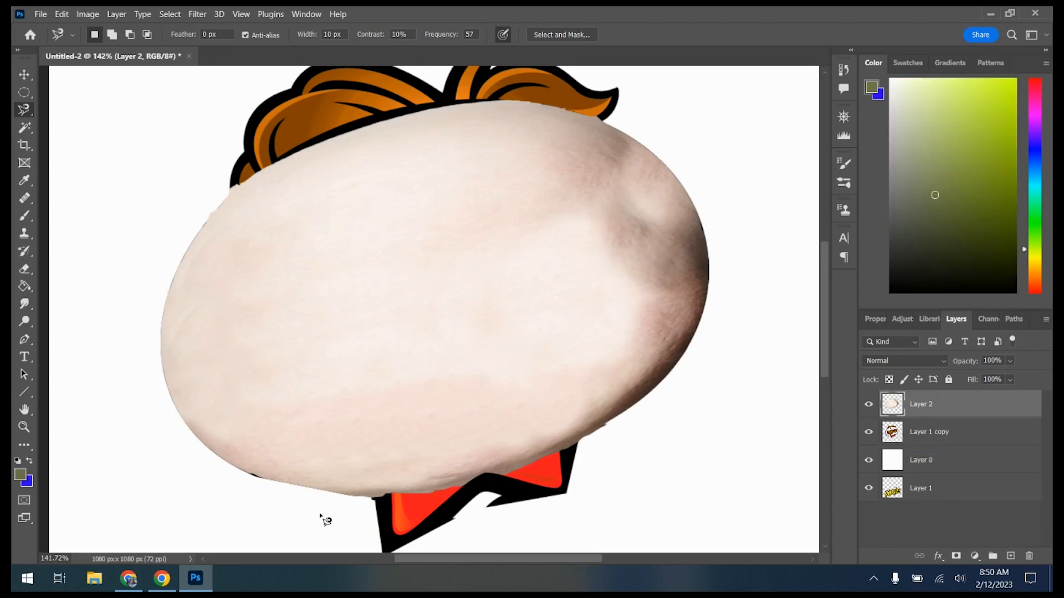
# Switch to the browser and replace the Google Images search with "eyelid"
pyautogui.click(132, 587)
pyautogui.scroll(3, 190, 99)
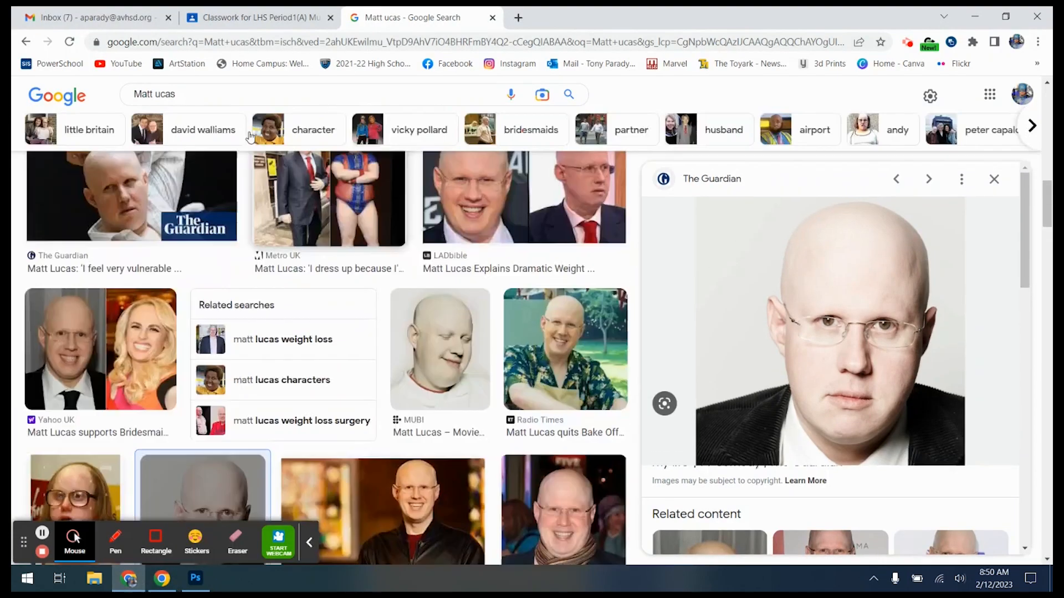
pyautogui.tripleClick(190, 98)
pyautogui.write('eye')
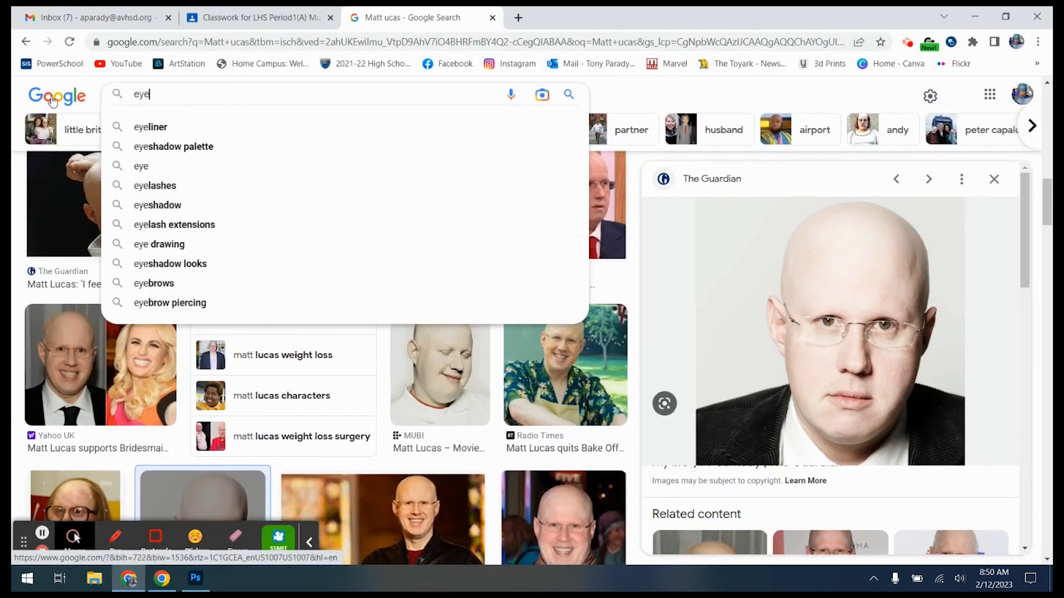
pyautogui.write('lid')
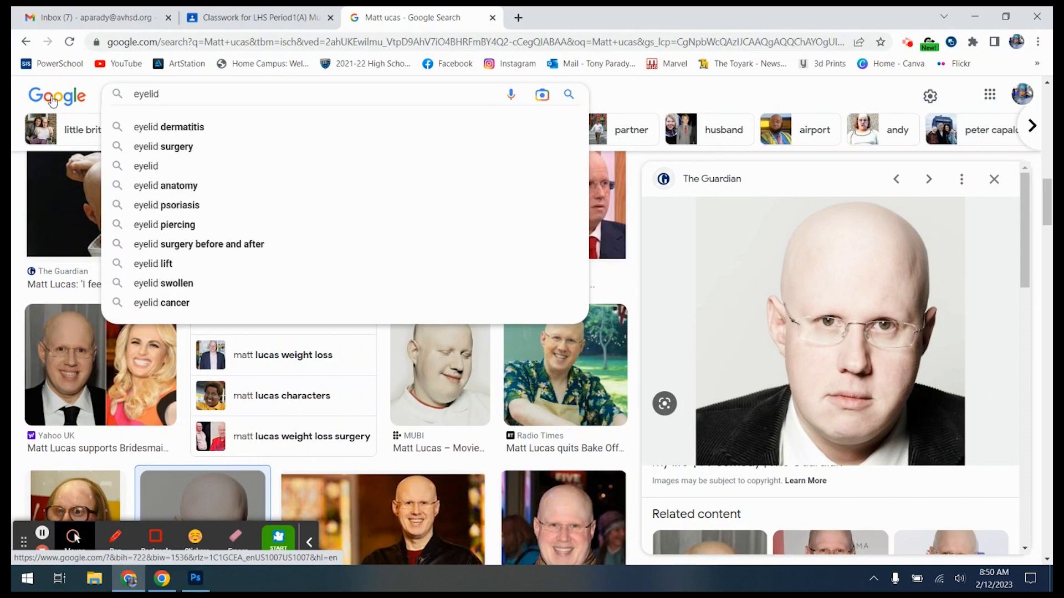
pyautogui.press('Return')
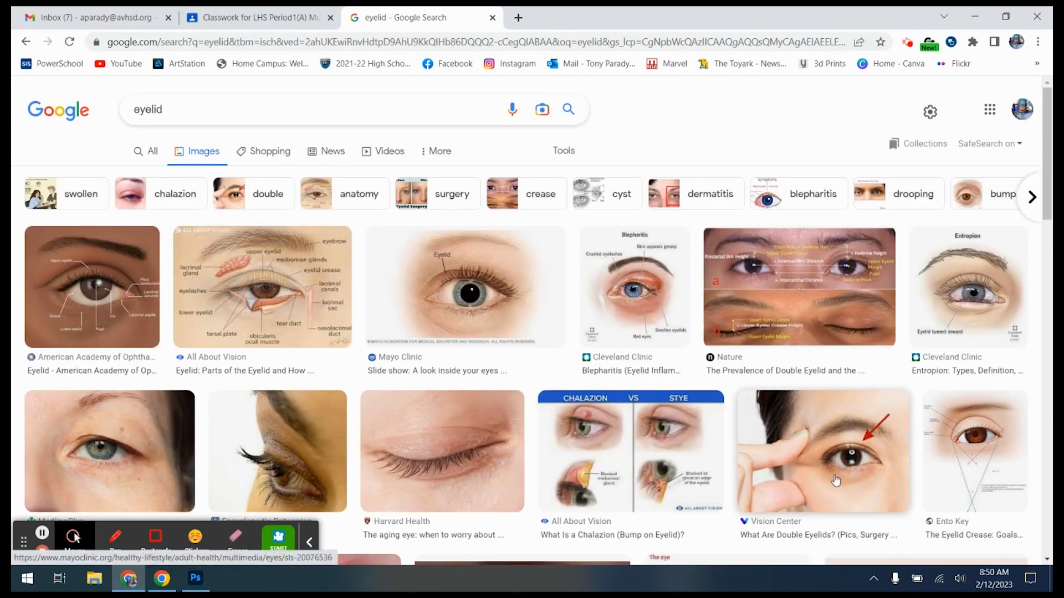
# Limit the eyelid image results to large sizes and look through them for a realistic eye photo
pyautogui.scroll(-4, 505, 305)
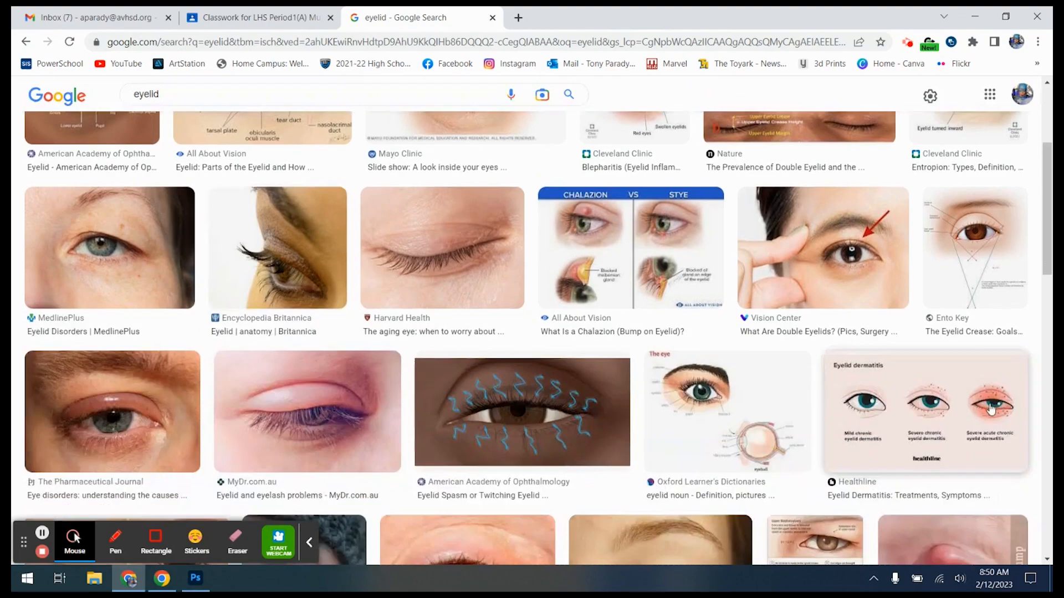
pyautogui.scroll(-3, 282, 342)
pyautogui.scroll(-5, 282, 343)
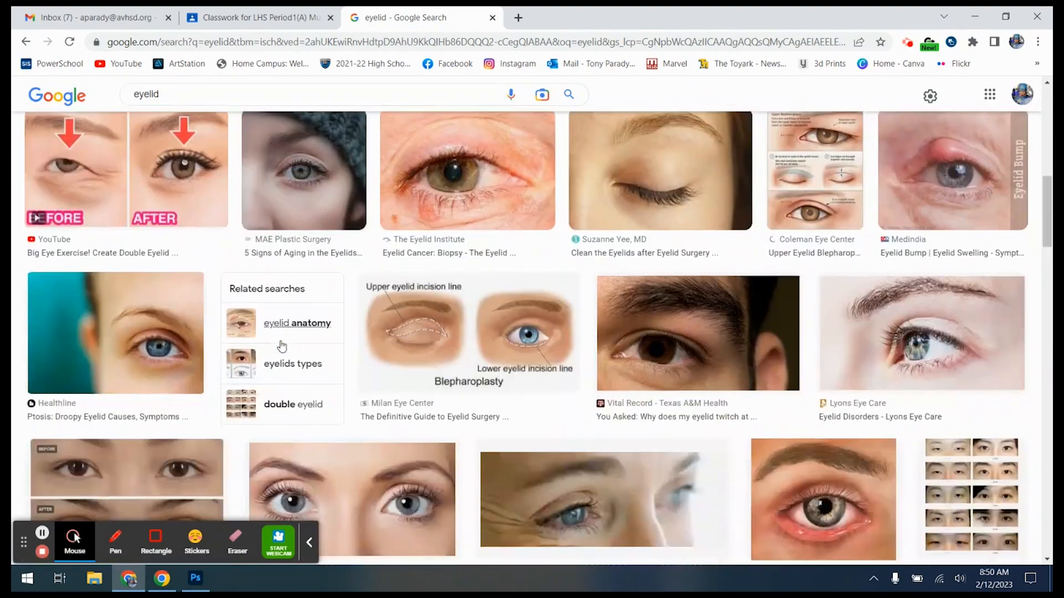
pyautogui.scroll(12, 467, 277)
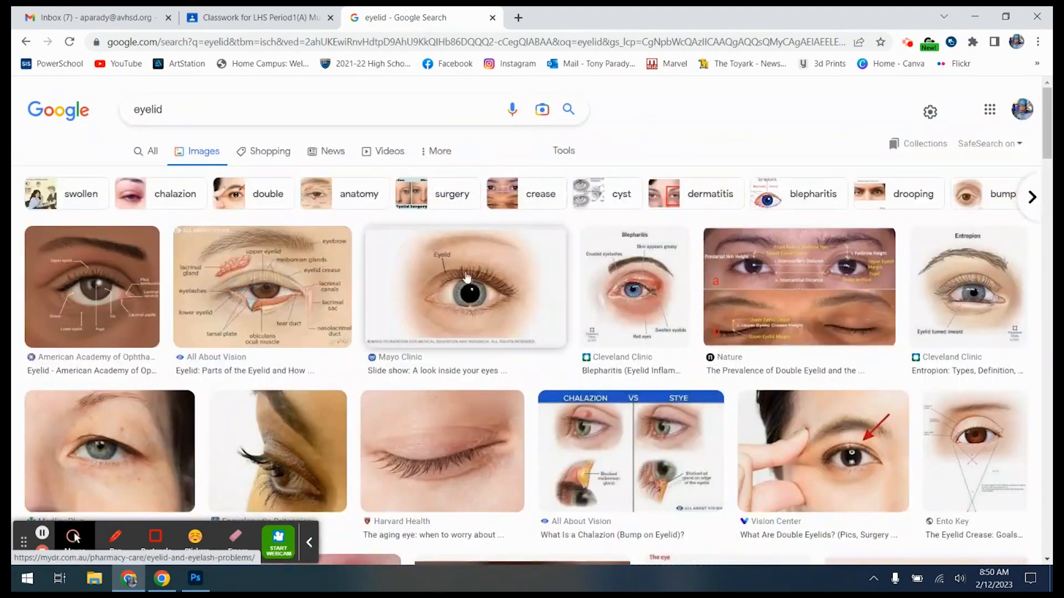
pyautogui.click(563, 149)
pyautogui.click(131, 176)
pyautogui.click(133, 220)
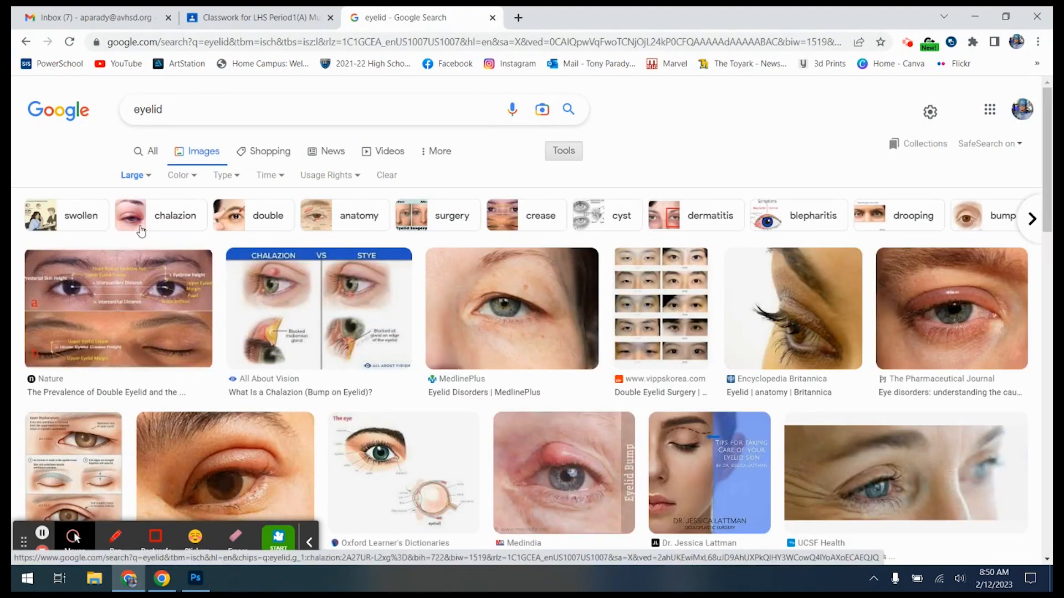
pyautogui.scroll(-6, 141, 232)
pyautogui.scroll(-4, 139, 240)
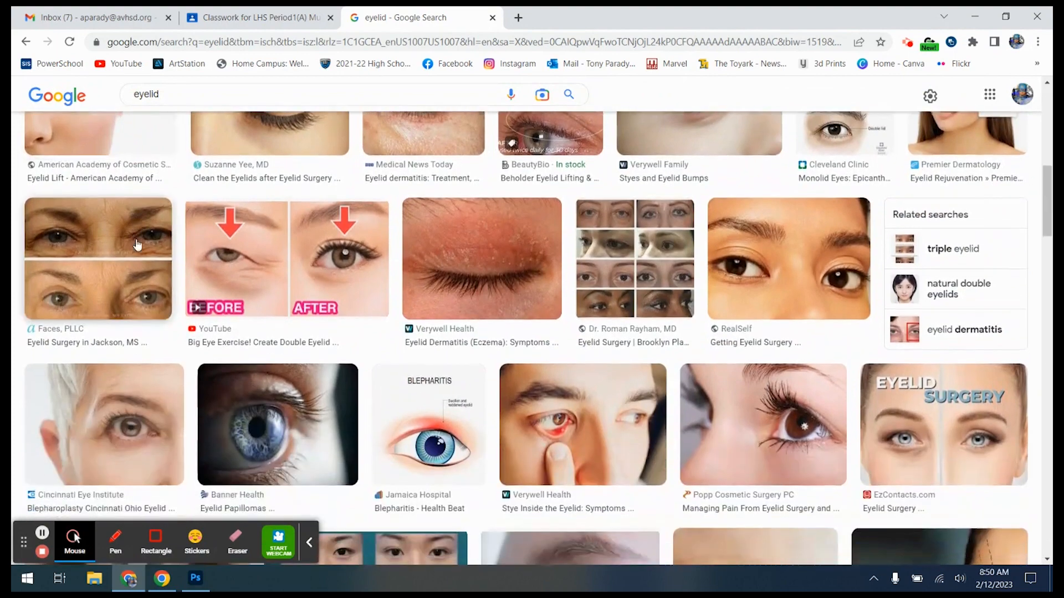
# Switch to Photoshop, hide Layer 2 briefly to check the cartoon eyes, show it again and return to the browser
pyautogui.click(204, 585)
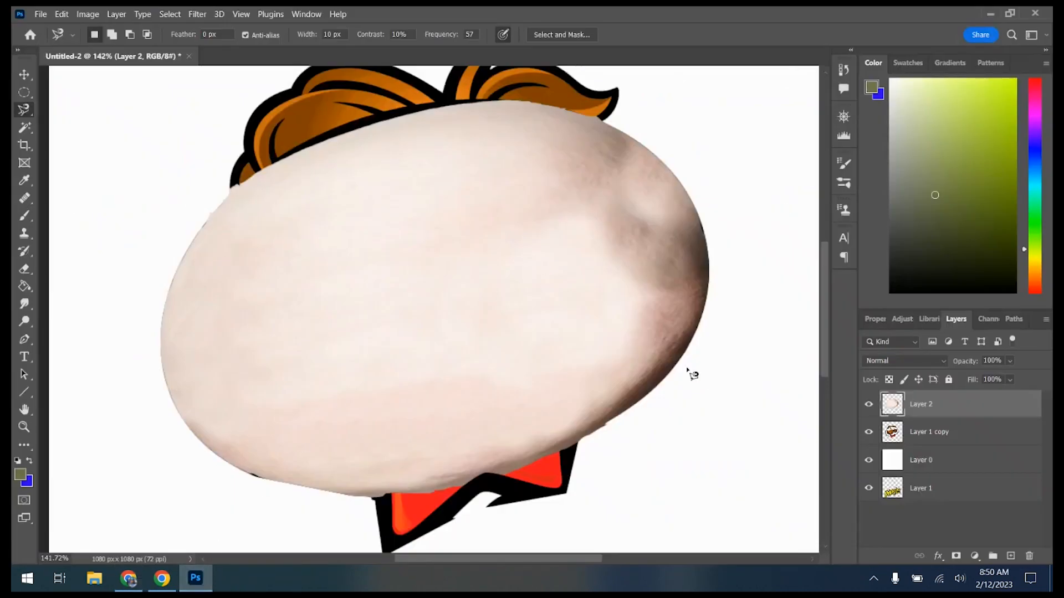
pyautogui.click(868, 411)
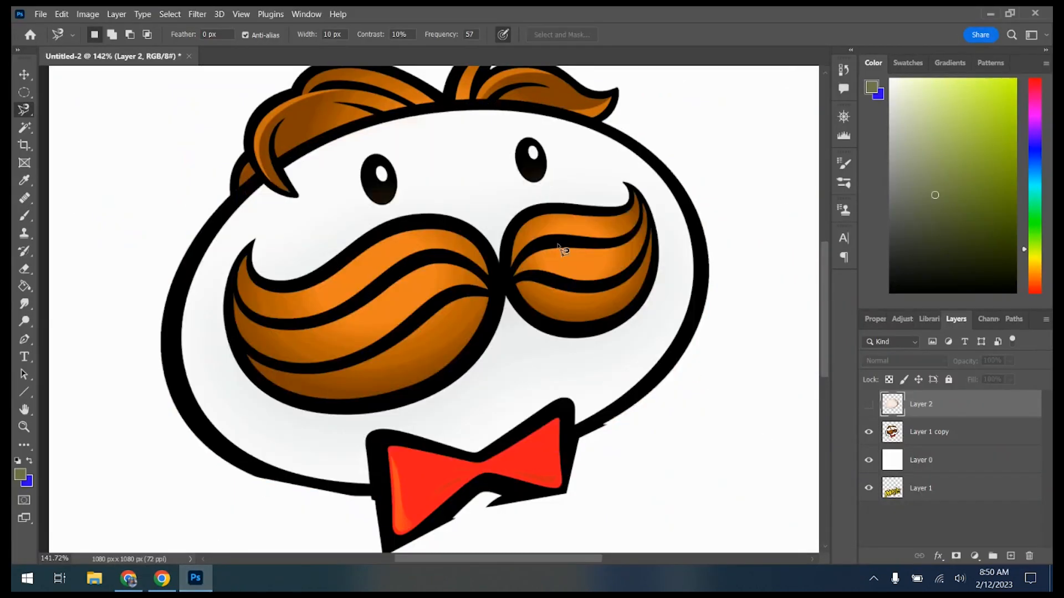
pyautogui.click(869, 404)
pyautogui.hotkey('alt', 'Tab')
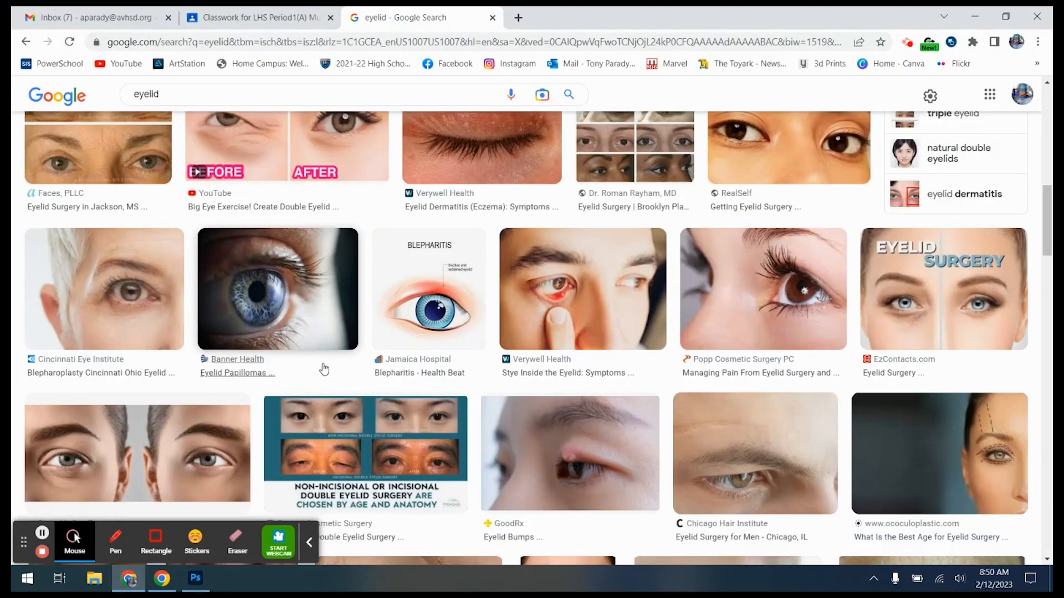
# Examine the large eyelid photos for a pair of eyes that suits the mascot's face
pyautogui.scroll(-2, 323, 368)
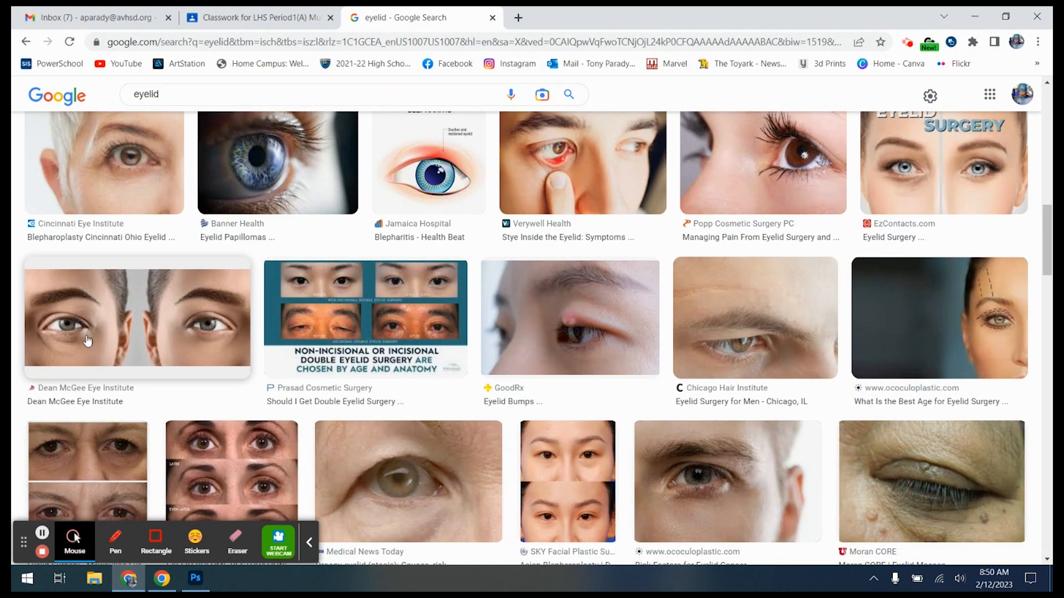
pyautogui.scroll(-4, 87, 341)
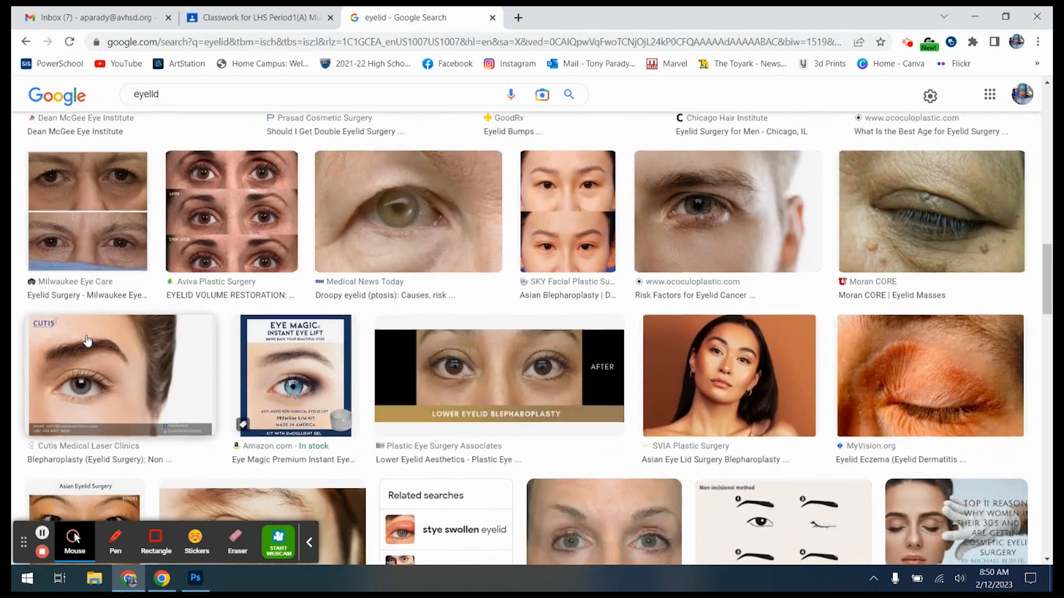
pyautogui.scroll(1, 87, 341)
pyautogui.scroll(-4, 87, 340)
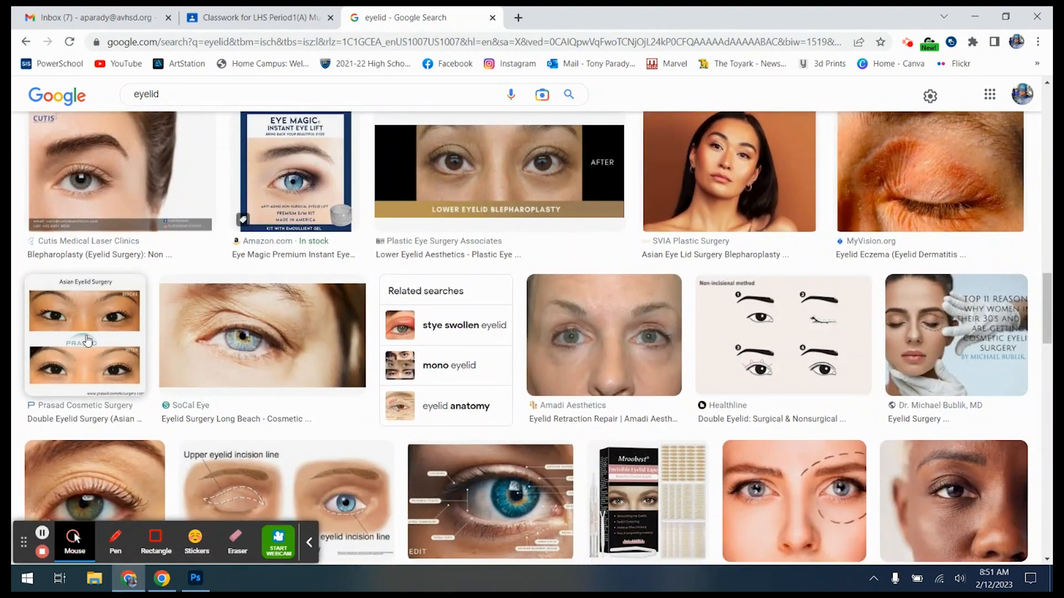
pyautogui.scroll(-3, 87, 340)
pyautogui.scroll(-3, 87, 340)
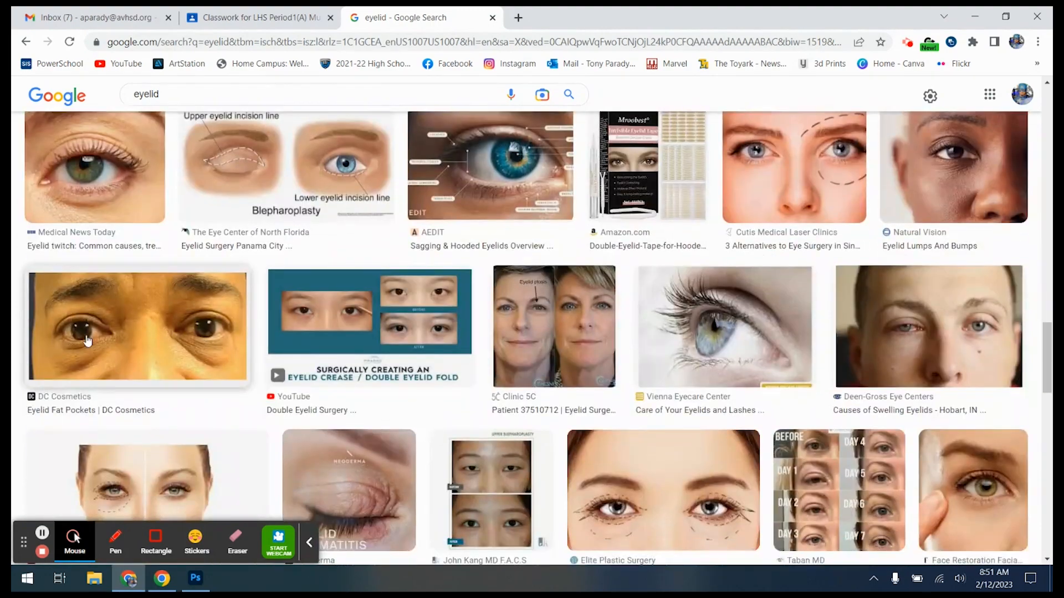
pyautogui.scroll(-1, 89, 342)
pyautogui.scroll(20, 90, 342)
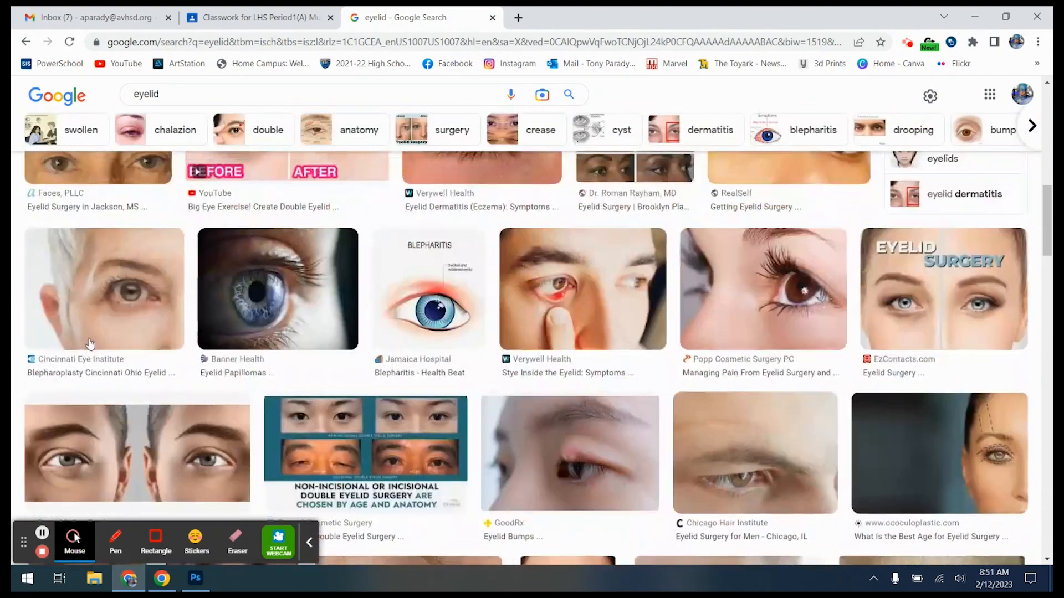
pyautogui.scroll(3, 90, 344)
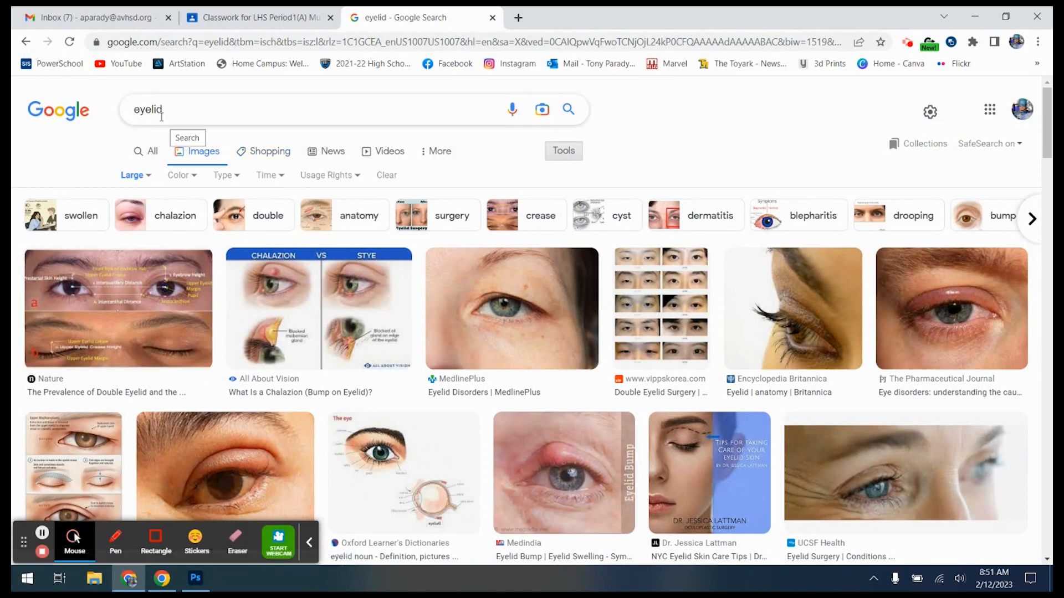
# Refine the image search to "young eyelid"
pyautogui.click(135, 109)
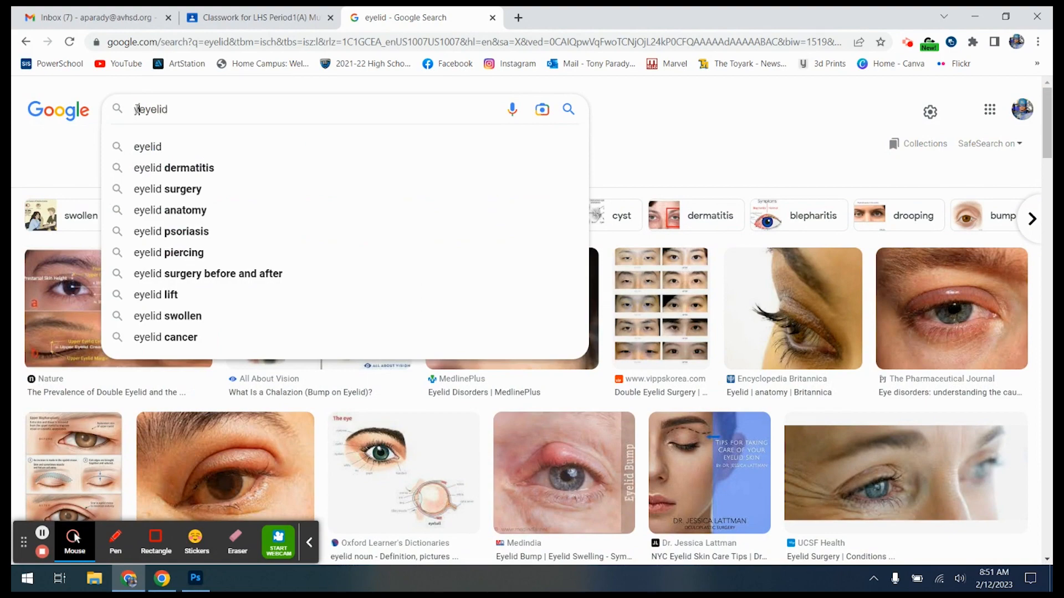
pyautogui.write('young')
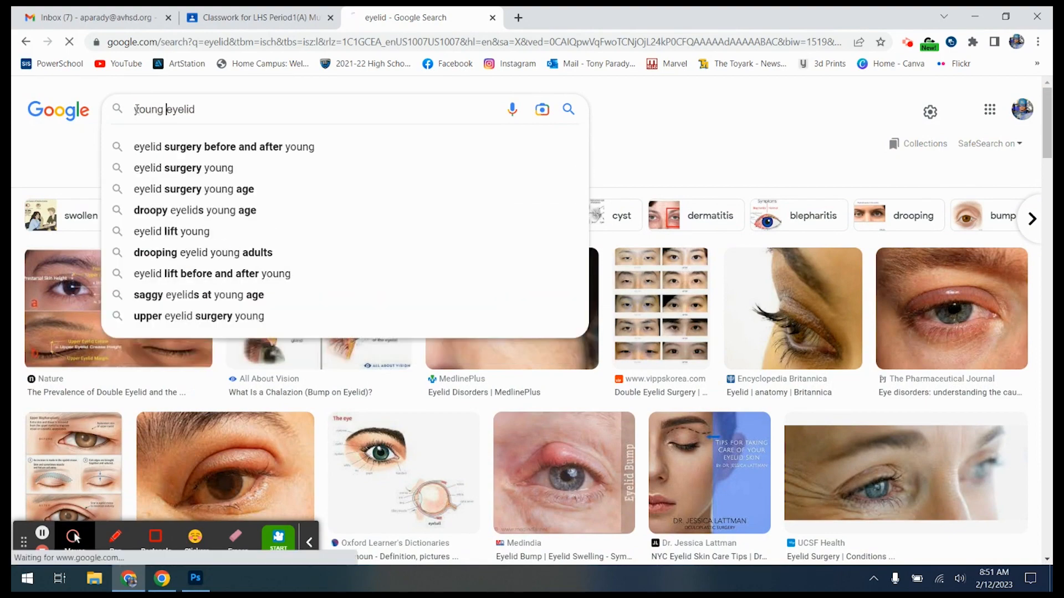
pyautogui.press('Return')
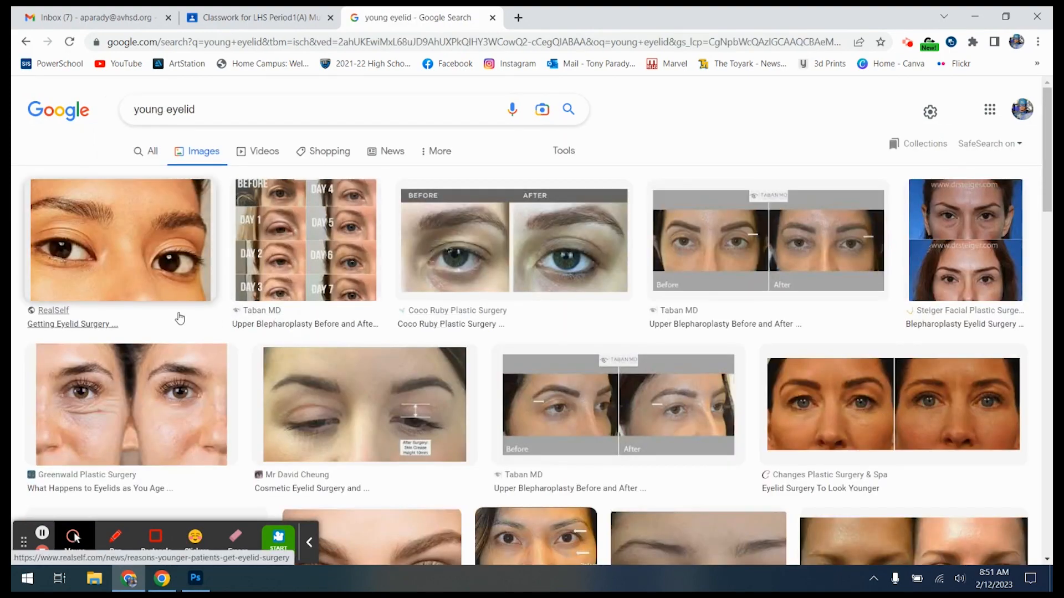
# Look through the young eyelid results for a clear frontal photo of realistic eyes
pyautogui.scroll(-2, 727, 373)
pyautogui.scroll(-2, 623, 389)
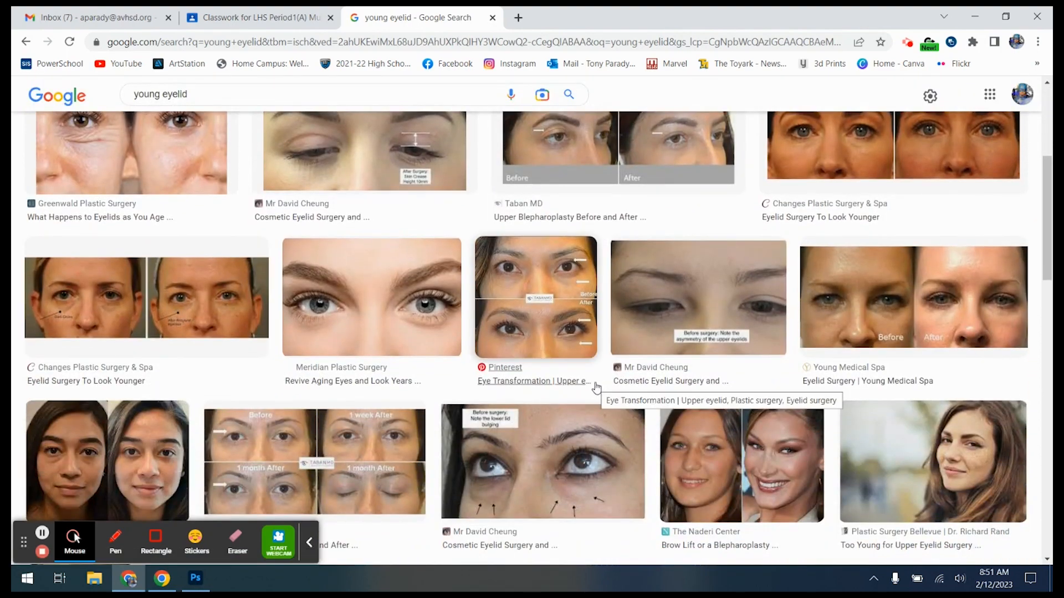
pyautogui.scroll(-2, 596, 386)
pyautogui.scroll(-3, 548, 401)
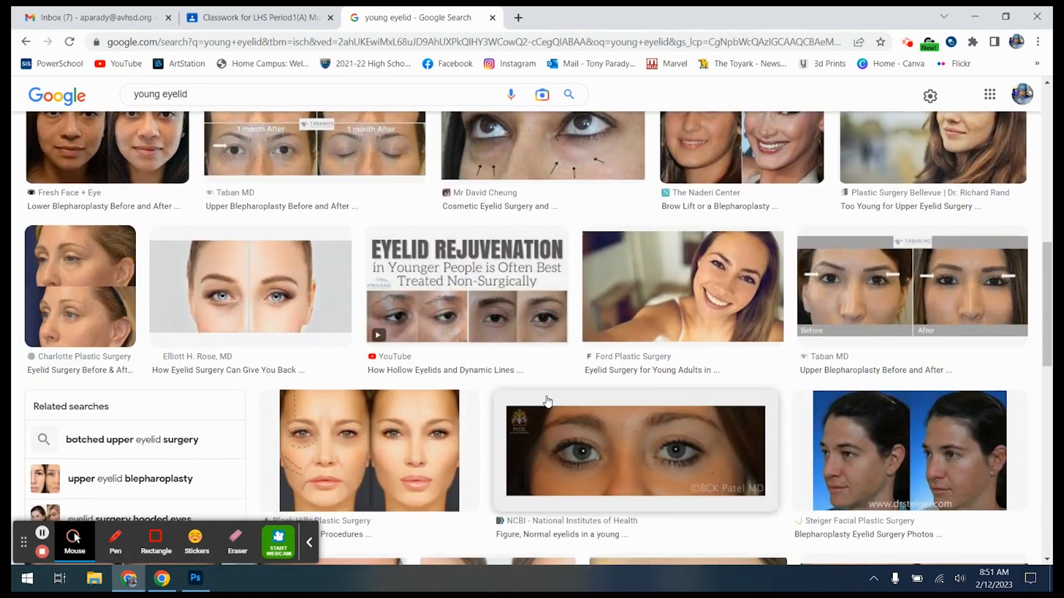
pyautogui.scroll(-3, 547, 401)
pyautogui.scroll(-2, 548, 400)
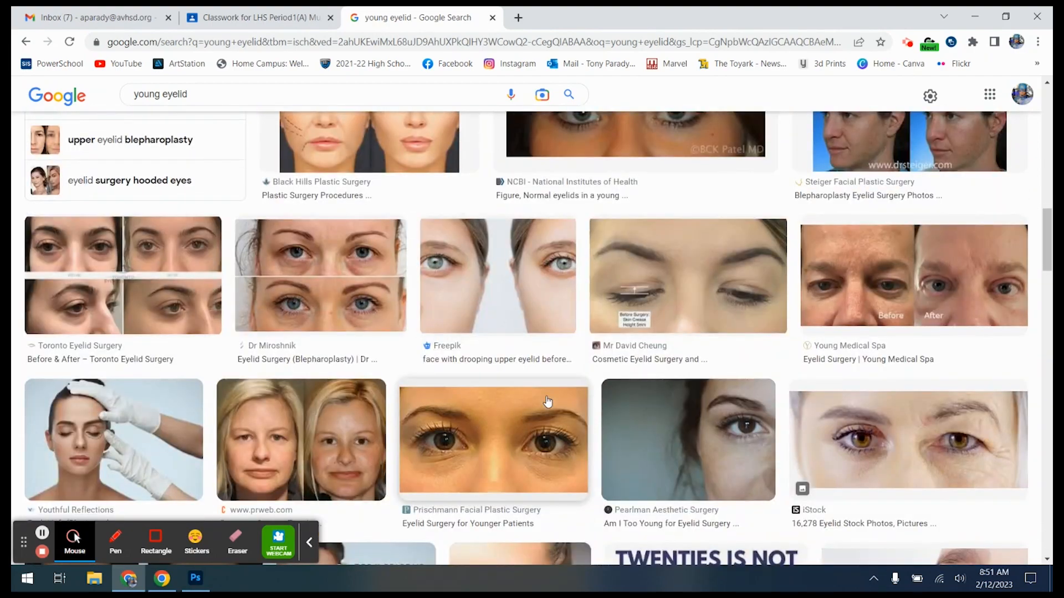
pyautogui.scroll(-4, 547, 401)
pyautogui.scroll(-4, 545, 404)
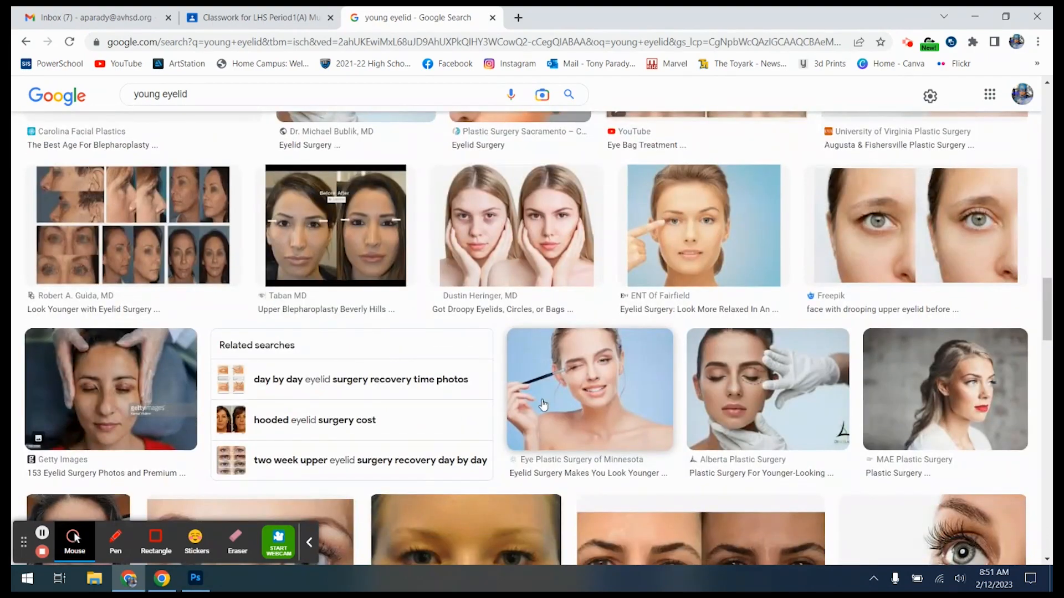
pyautogui.scroll(-3, 543, 405)
pyautogui.scroll(-3, 537, 405)
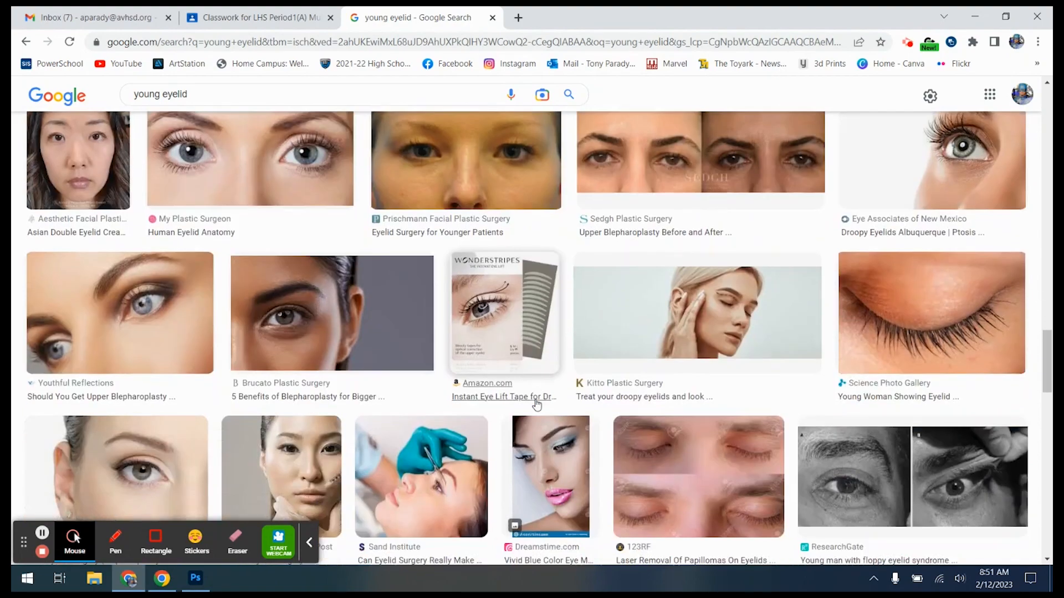
pyautogui.scroll(20, 537, 403)
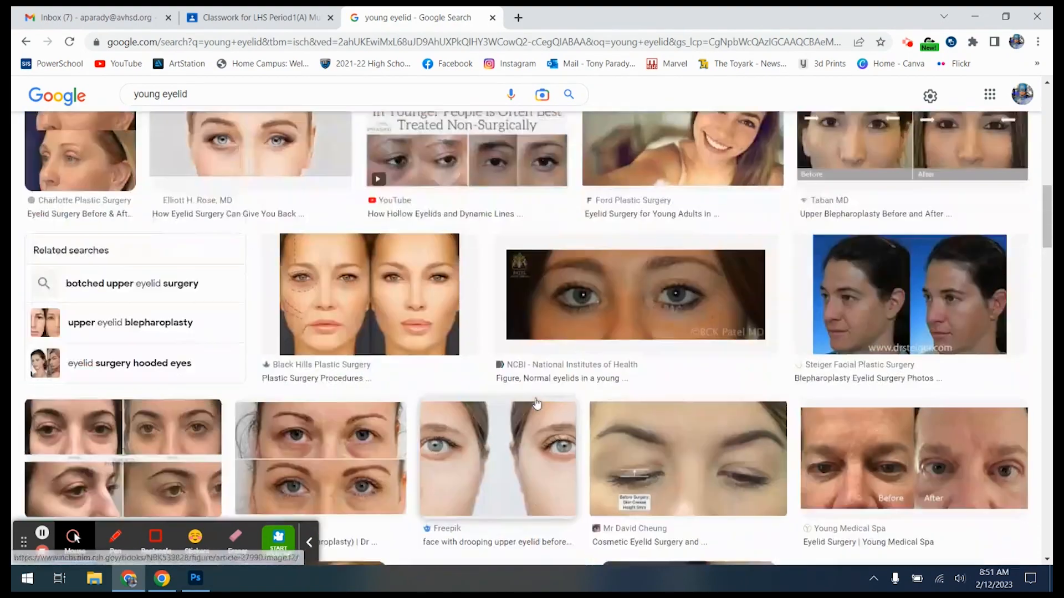
pyautogui.scroll(3, 537, 403)
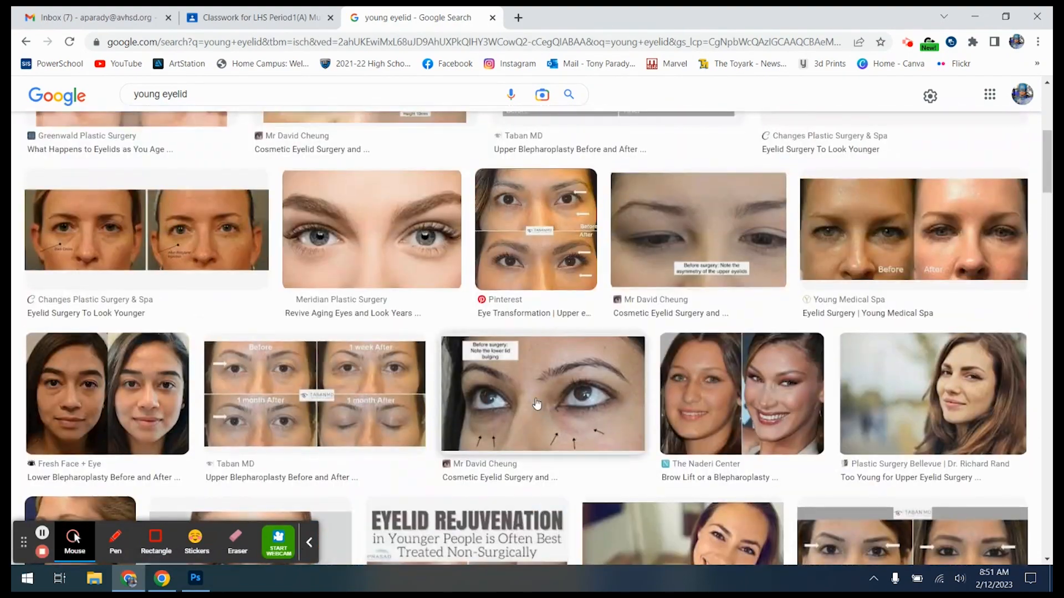
pyautogui.scroll(5, 537, 404)
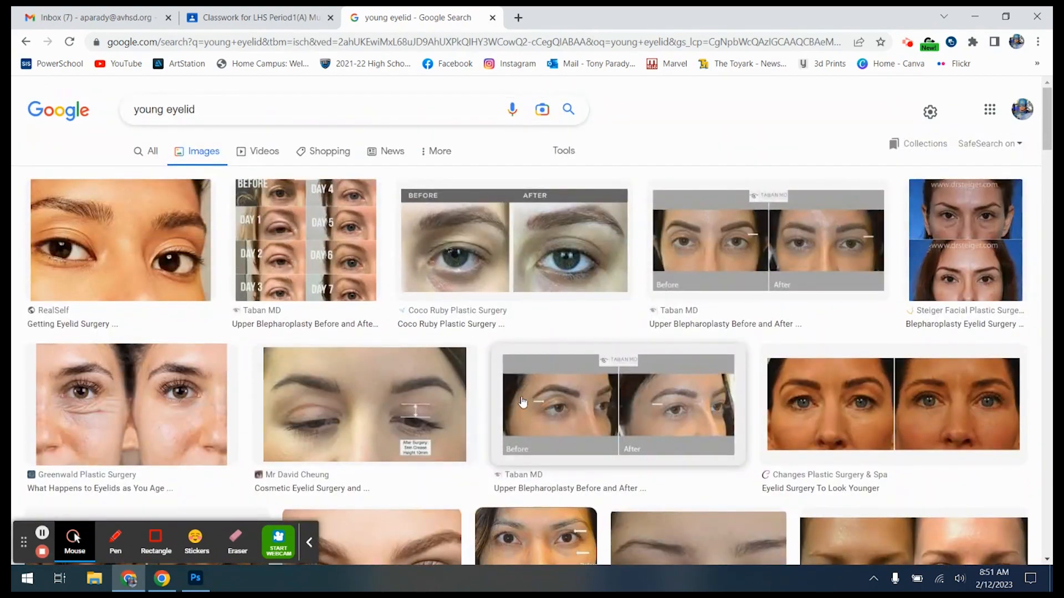
# Narrow the image search to "young man eyelid"
pyautogui.click(168, 112)
pyautogui.write('man')
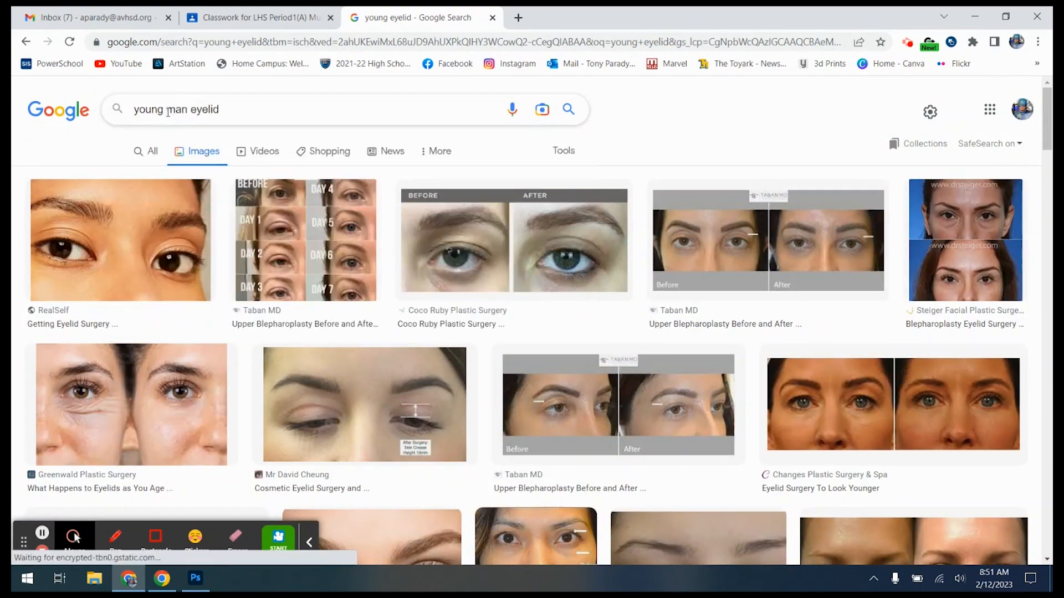
pyautogui.click(184, 157)
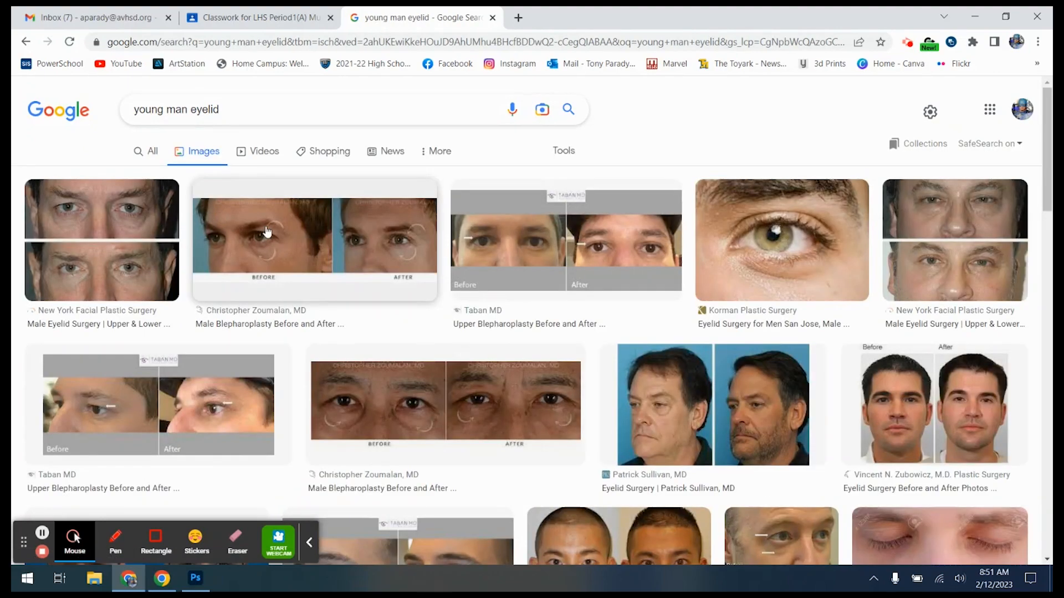
# Find the Parker Center for Plastic Surgery before-and-after eye photo and save it to the Desktop as "eyelid"
pyautogui.scroll(-5, 555, 325)
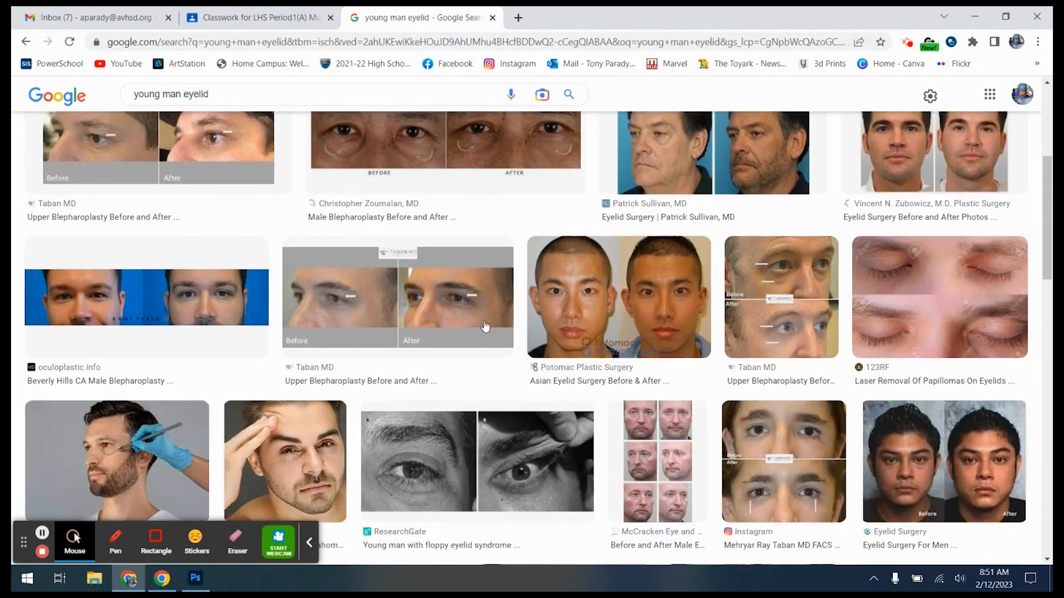
pyautogui.scroll(-3, 359, 344)
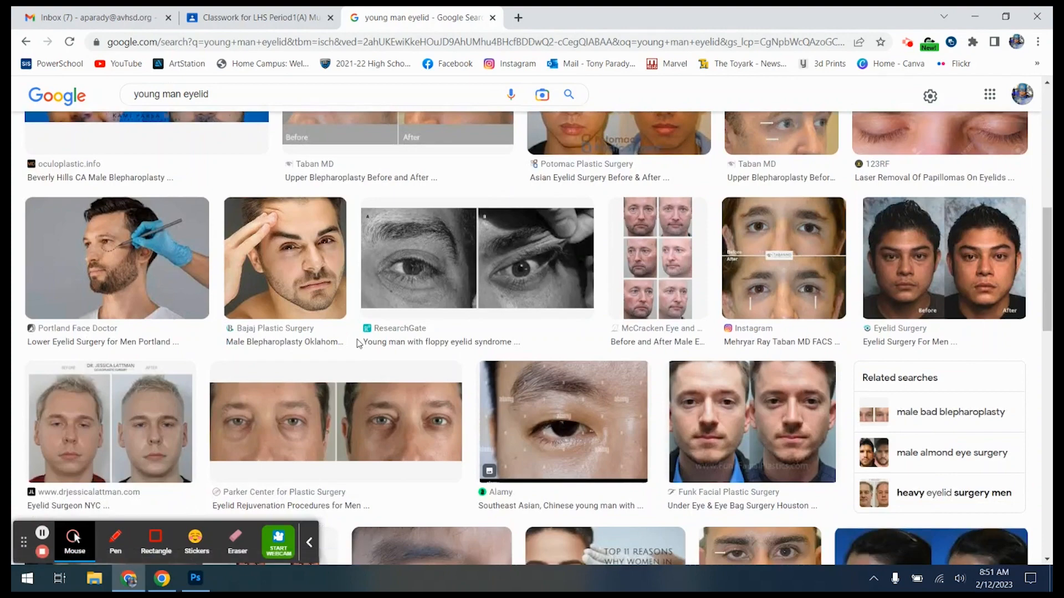
pyautogui.scroll(-3, 359, 345)
pyautogui.click(271, 285)
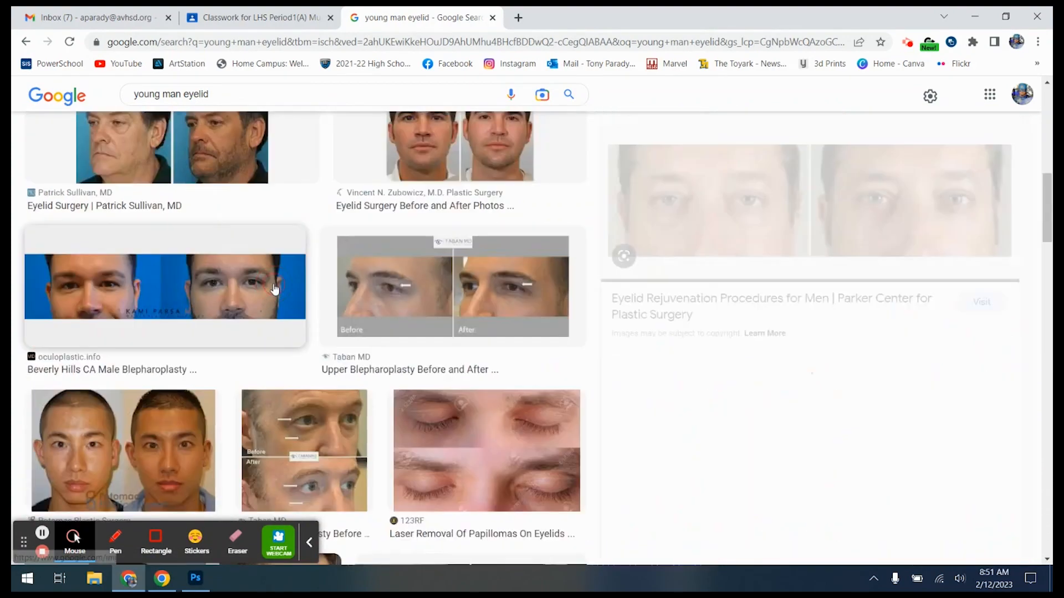
pyautogui.rightClick(717, 221)
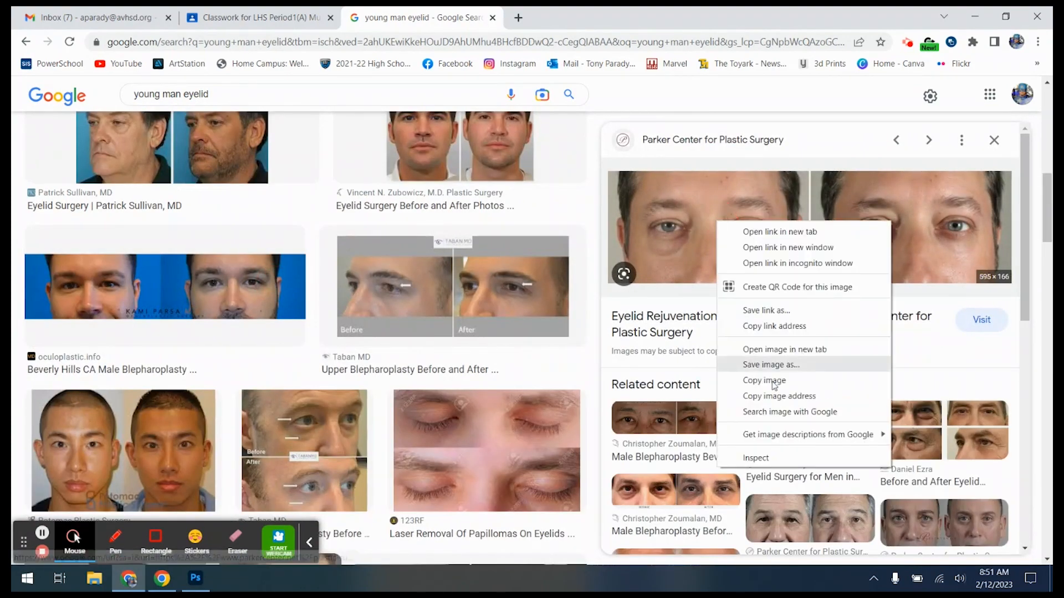
pyautogui.click(780, 366)
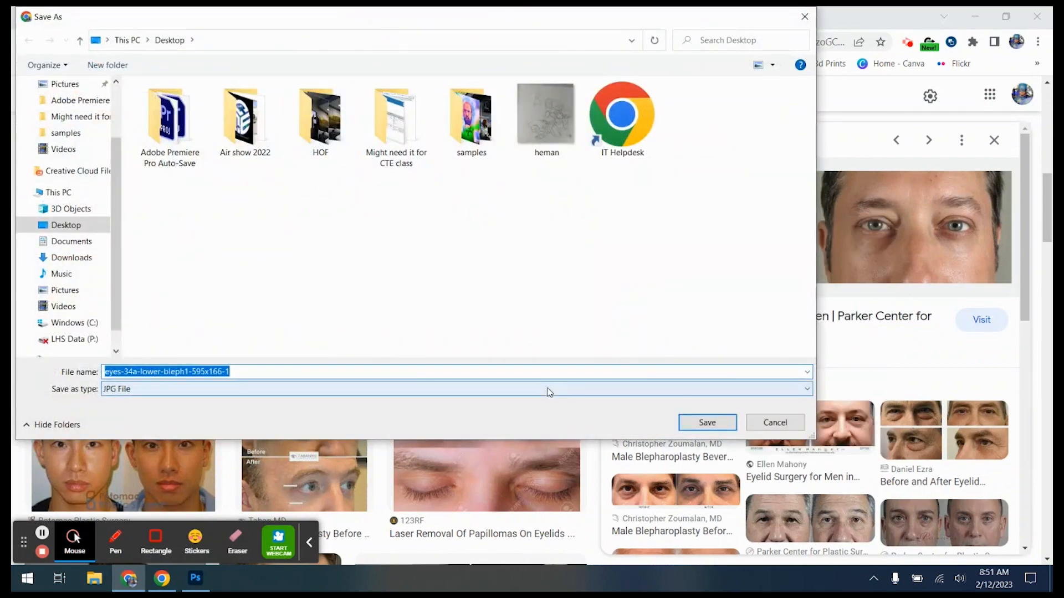
pyautogui.write('eyelid')
pyautogui.press('Return')
# Switch to Photoshop and open the eyelid image from the Desktop
pyautogui.click(205, 586)
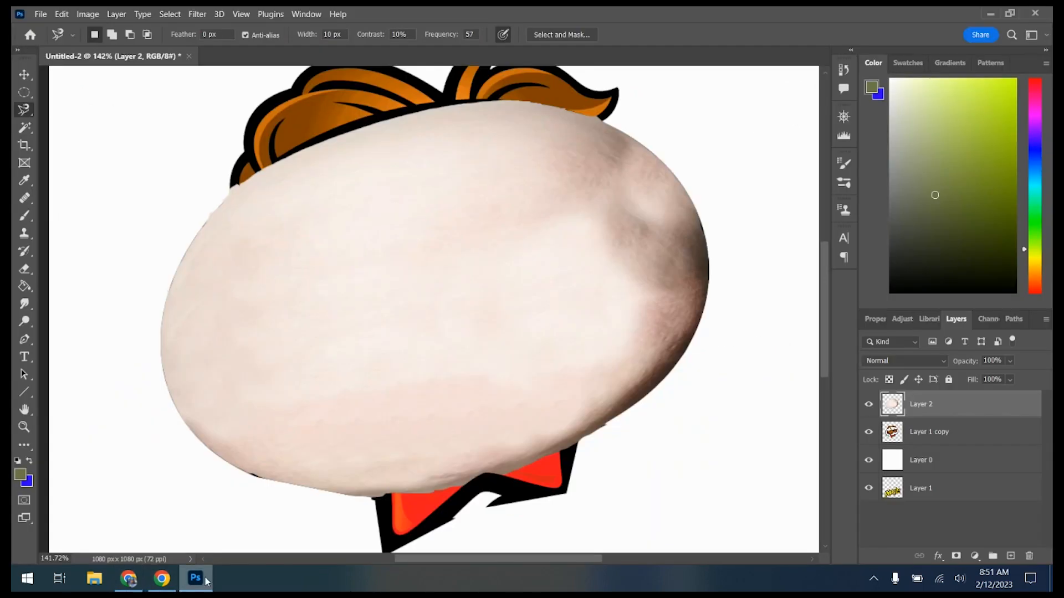
pyautogui.click(40, 15)
pyautogui.click(61, 41)
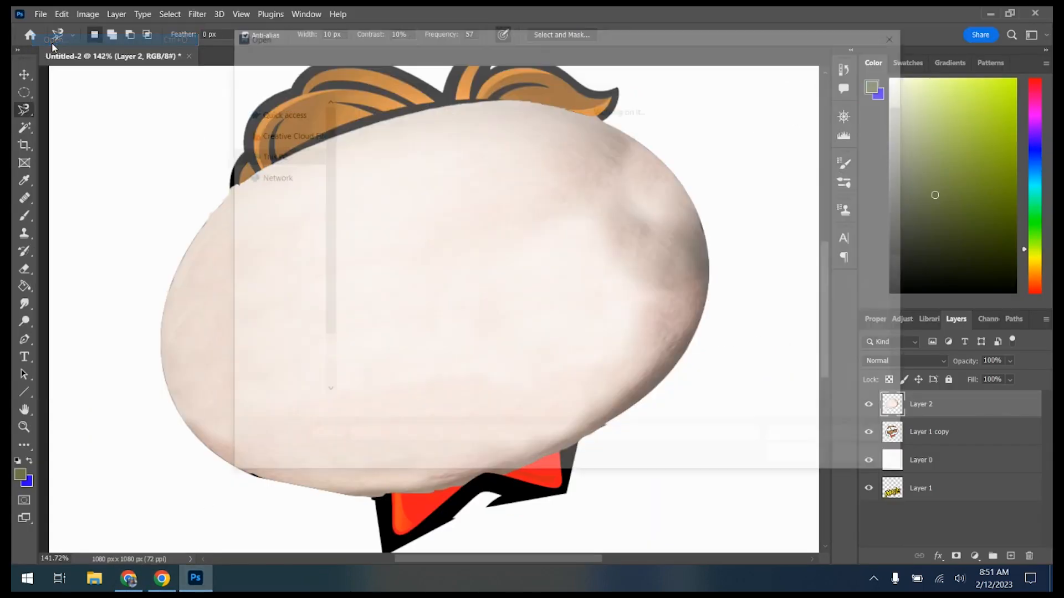
pyautogui.click(693, 251)
pyautogui.click(804, 460)
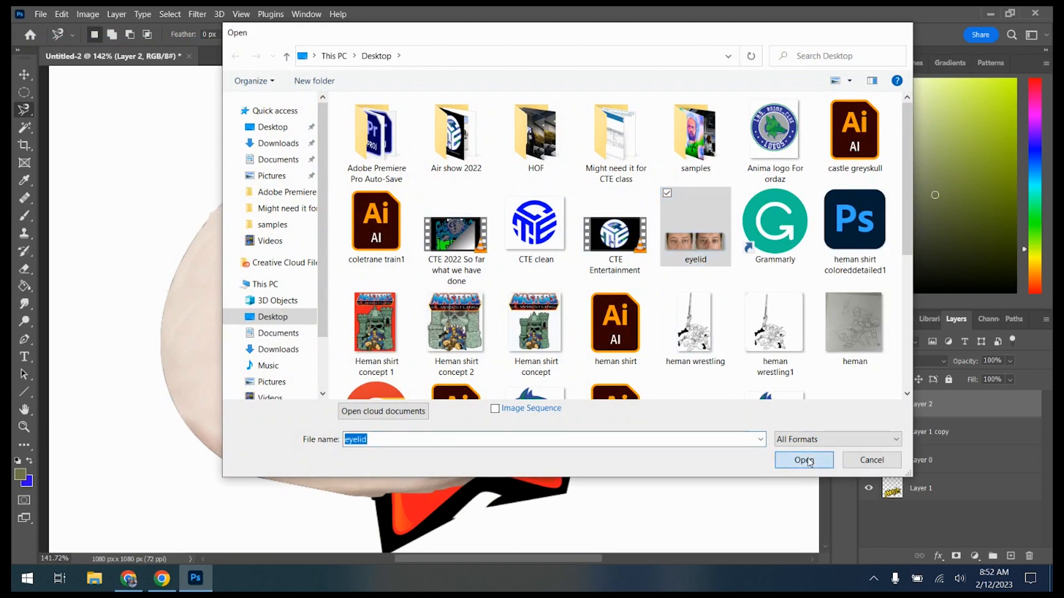
# Copy an elliptical selection of the left eye from the second face and paste it into the Untitled-2 mascot document
pyautogui.scroll(5, 360, 329)
pyautogui.scroll(1, 352, 328)
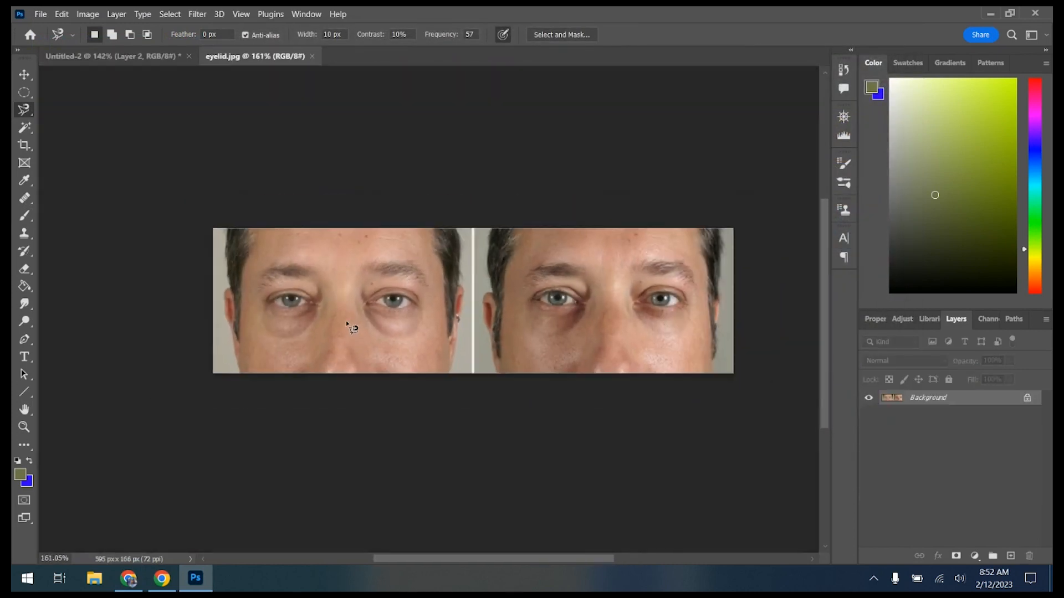
pyautogui.scroll(-2, 350, 328)
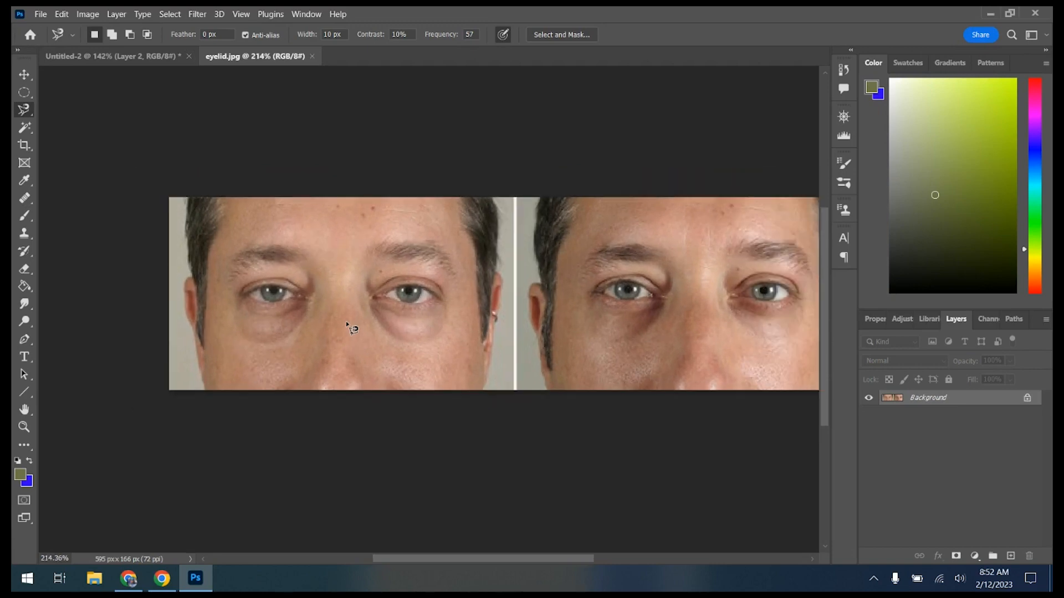
pyautogui.click(25, 90)
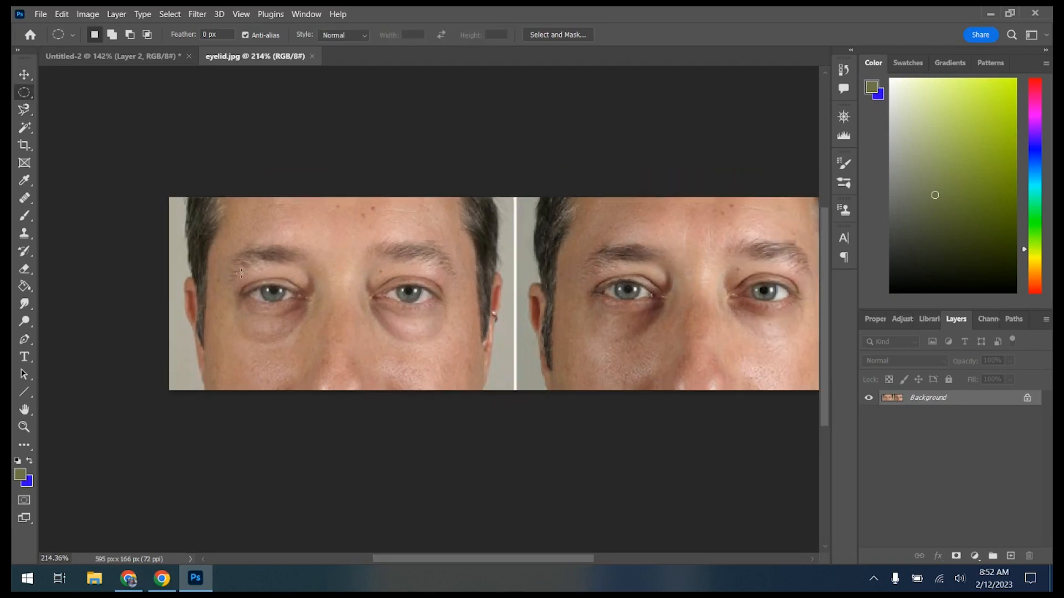
pyautogui.moveTo(241, 272); pyautogui.dragTo(660, 311)
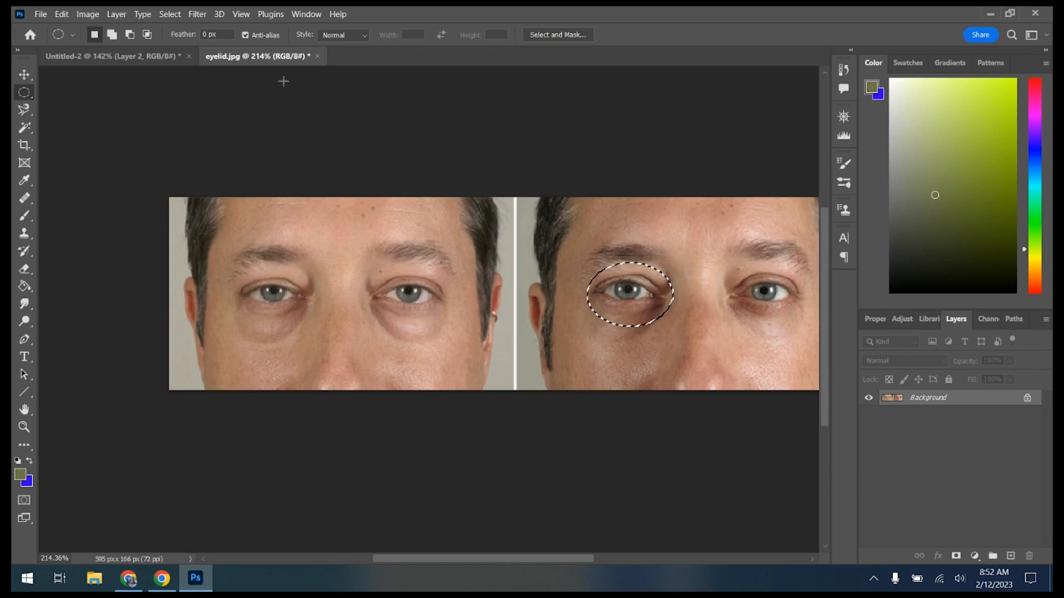
pyautogui.click(122, 61)
pyautogui.hotkey('ctrl', 'v')
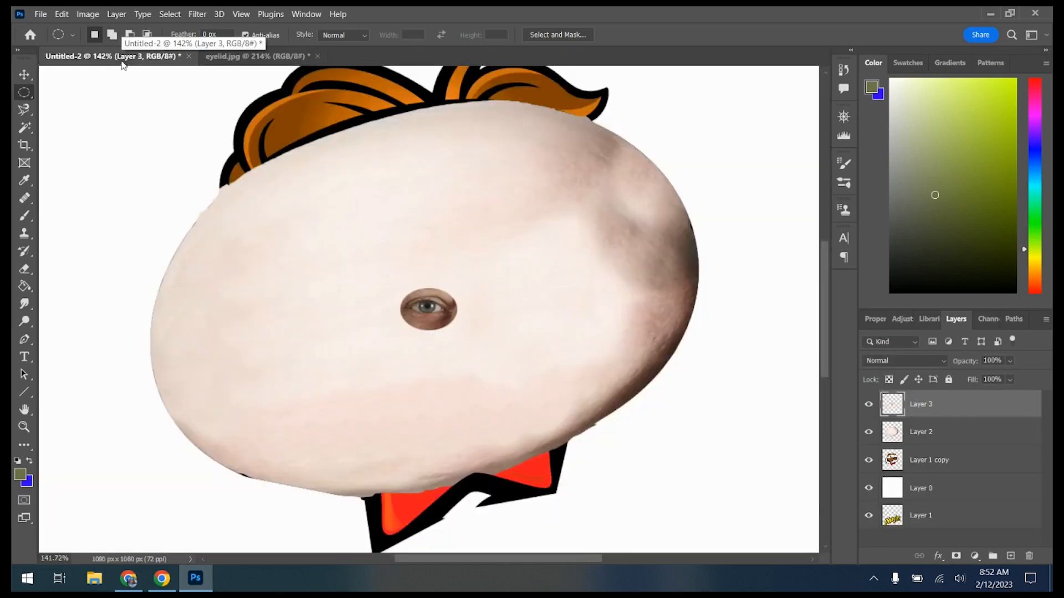
# Enlarge the pasted eye to about 147% and distort it into a tall, narrow oval with a slight tilt
pyautogui.hotkey('ctrl', 't')
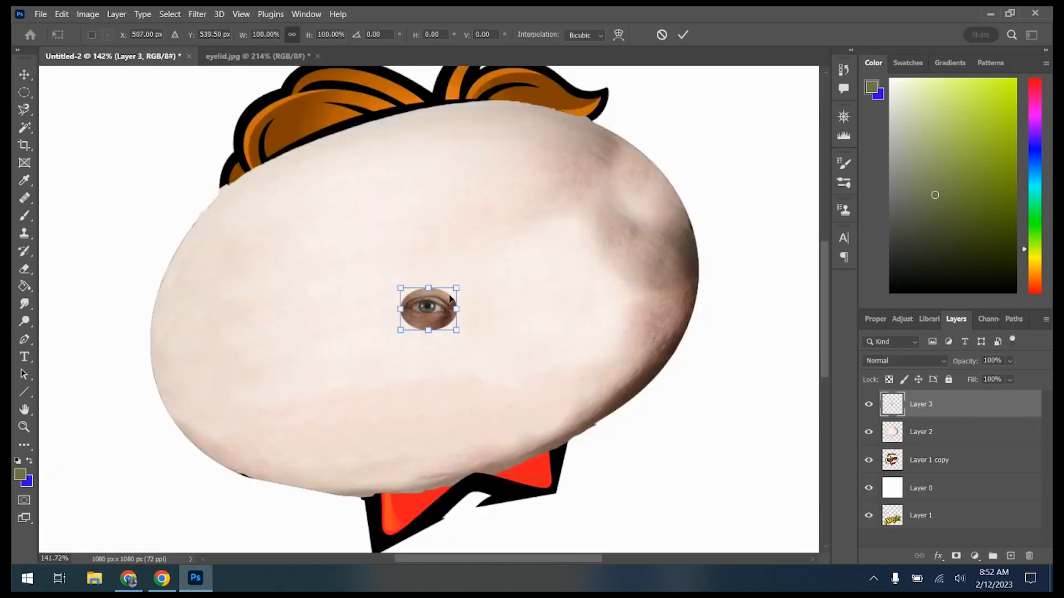
pyautogui.moveTo(455, 288); pyautogui.dragTo(483, 269)
pyautogui.rightClick(448, 301)
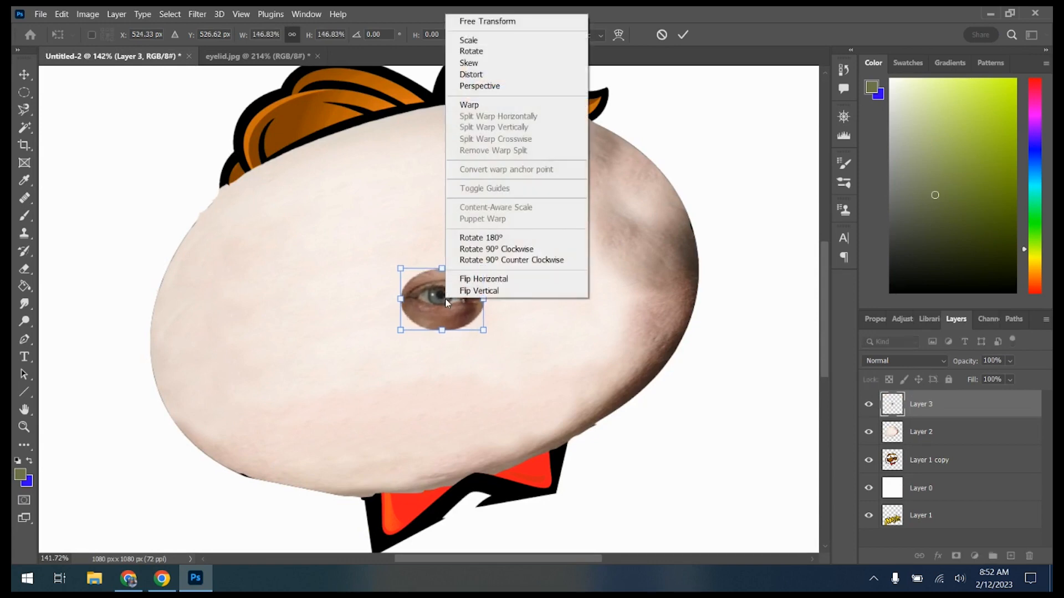
pyautogui.click(471, 74)
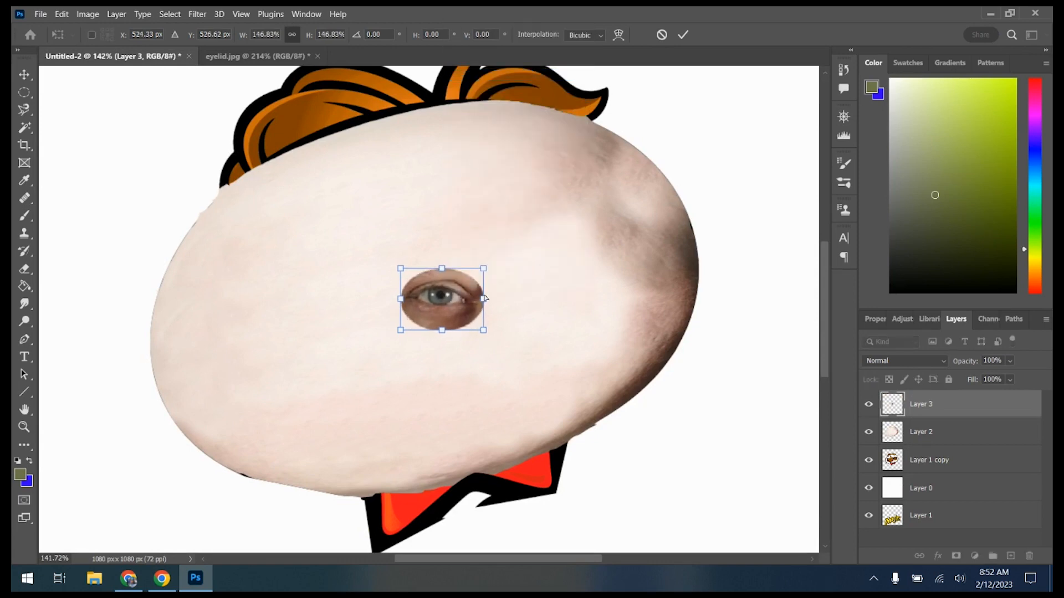
pyautogui.moveTo(483, 301); pyautogui.dragTo(429, 228)
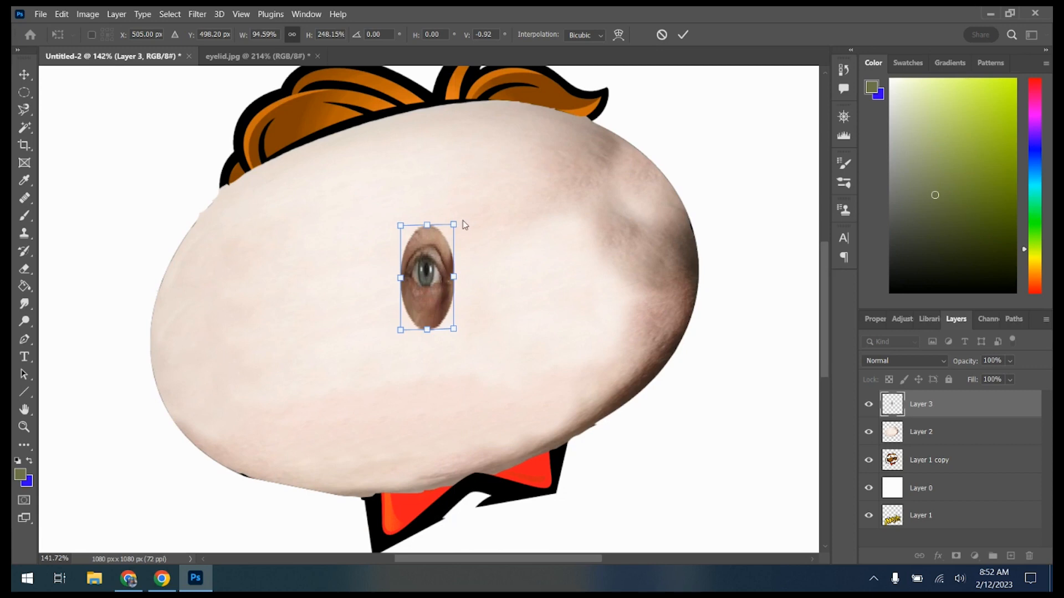
pyautogui.moveTo(402, 227); pyautogui.dragTo(446, 218)
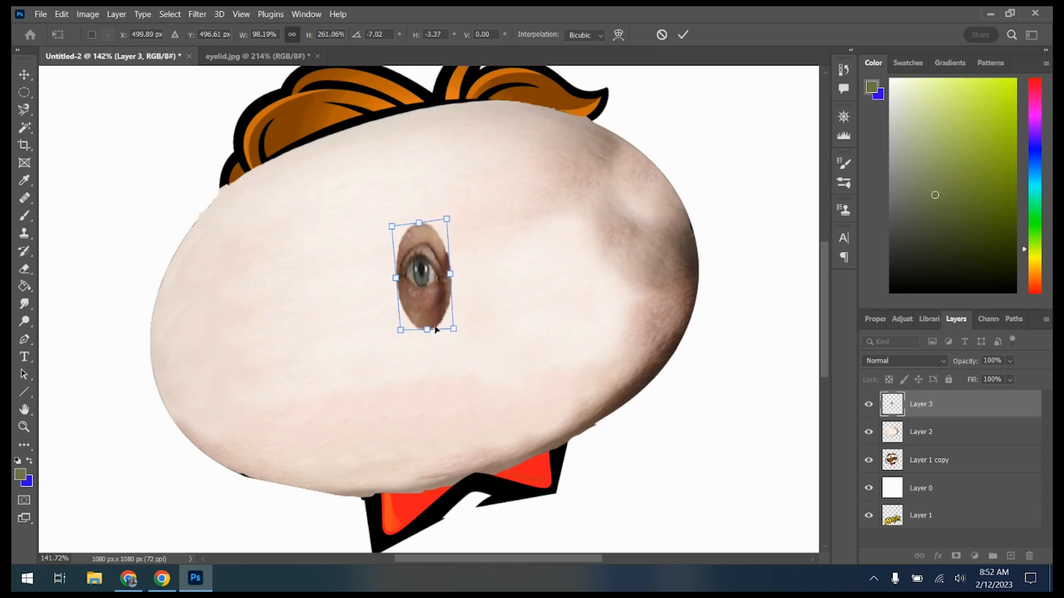
pyautogui.moveTo(427, 330); pyautogui.dragTo(427, 337)
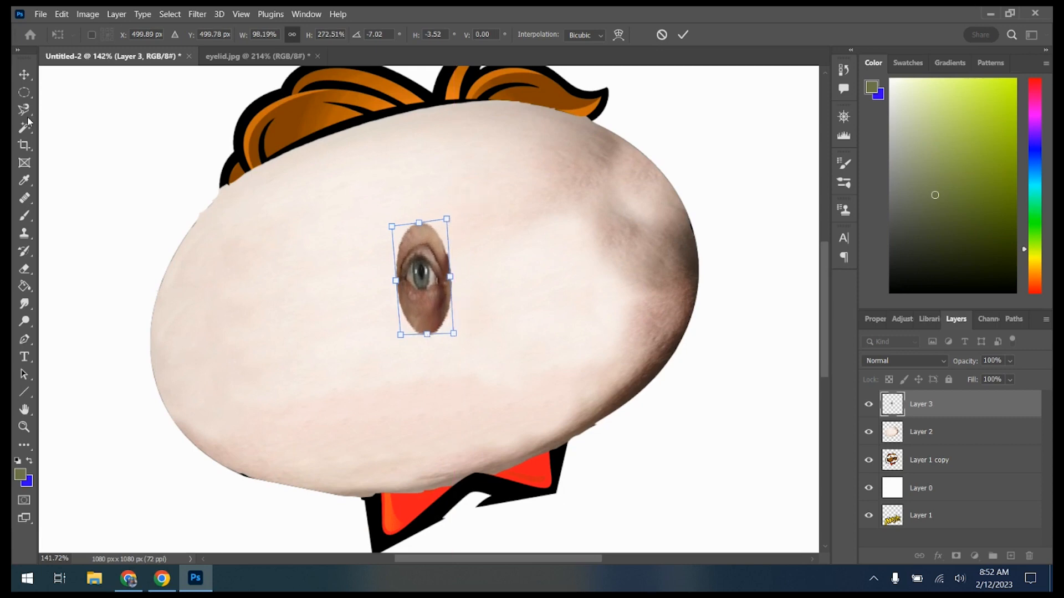
pyautogui.click(20, 92)
# Rotate the oval eye counterclockwise and move it to the upper-left area of the face
pyautogui.hotkey('ctrl', 't')
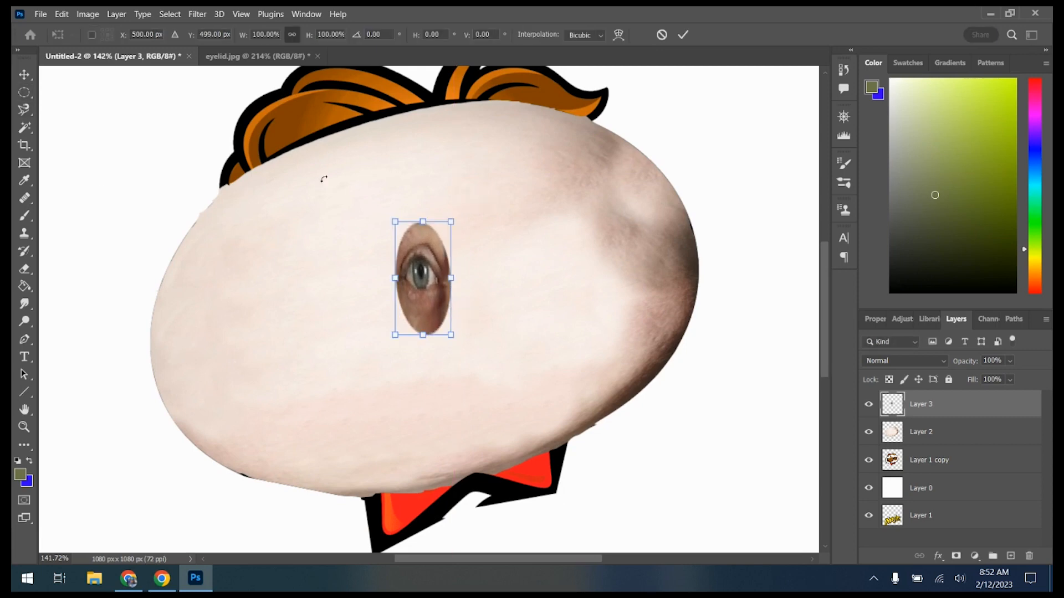
pyautogui.moveTo(463, 212); pyautogui.dragTo(445, 203)
pyautogui.moveTo(417, 282); pyautogui.dragTo(362, 211)
pyautogui.press('Return')
# Hide the skin on Layer 2 and position the realistic eye over the mascot's left cartoon eye
pyautogui.click(868, 432)
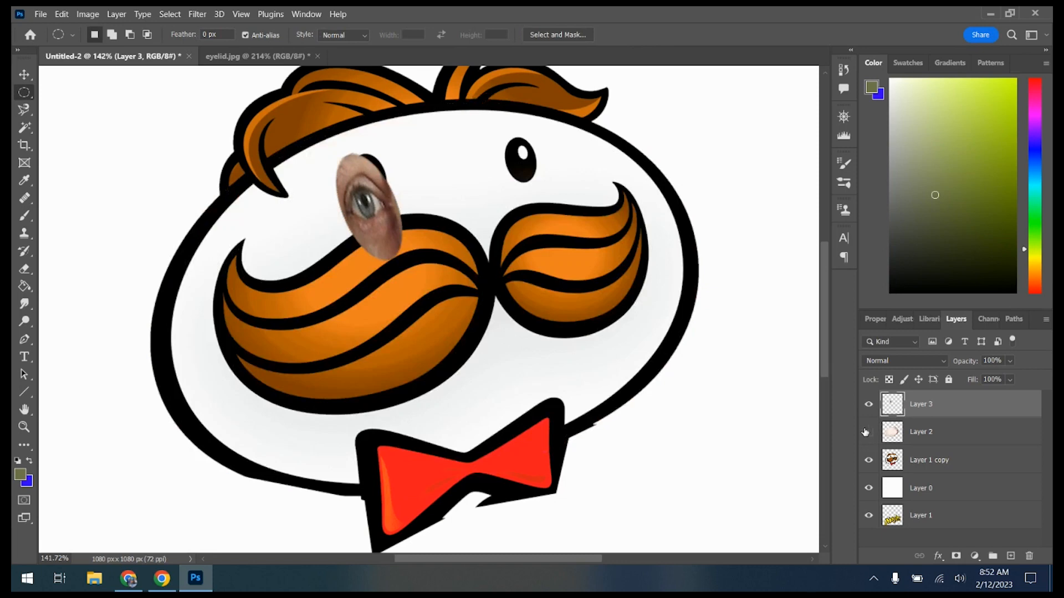
pyautogui.click(28, 76)
pyautogui.moveTo(325, 226)
pyautogui.mouseDown()
pyautogui.moveTo(439, 167)
pyautogui.moveTo(356, 197)
pyautogui.moveTo(332, 227)
pyautogui.mouseUp()
pyautogui.click(70, 13)
pyautogui.click(83, 22)
pyautogui.click(936, 408)
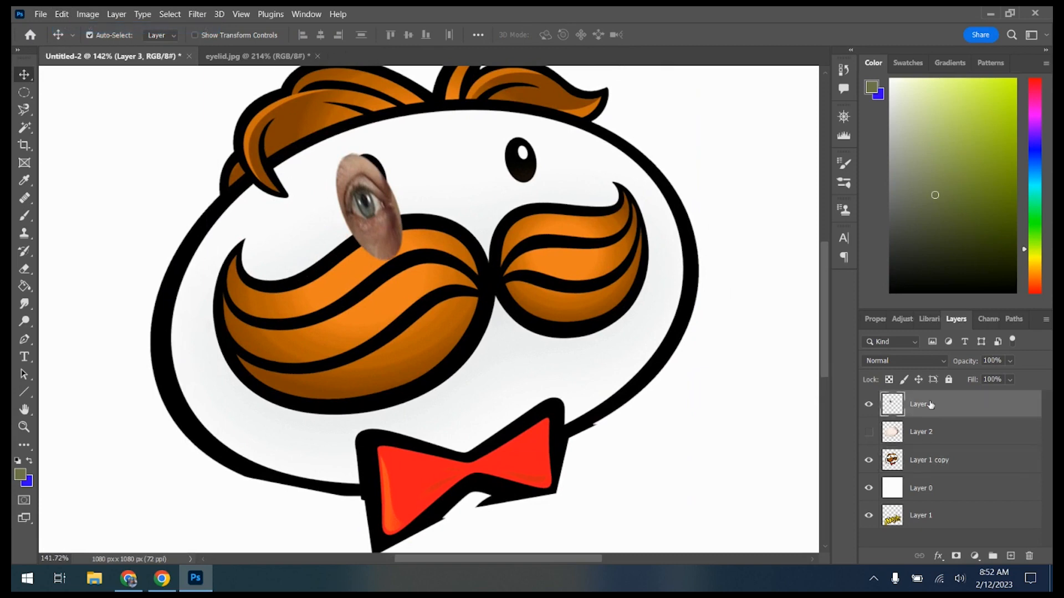
pyautogui.moveTo(368, 231); pyautogui.dragTo(375, 207)
# Duplicate the eye on Layer 3 and flip the copy horizontally
pyautogui.moveTo(948, 413); pyautogui.dragTo(1011, 556)
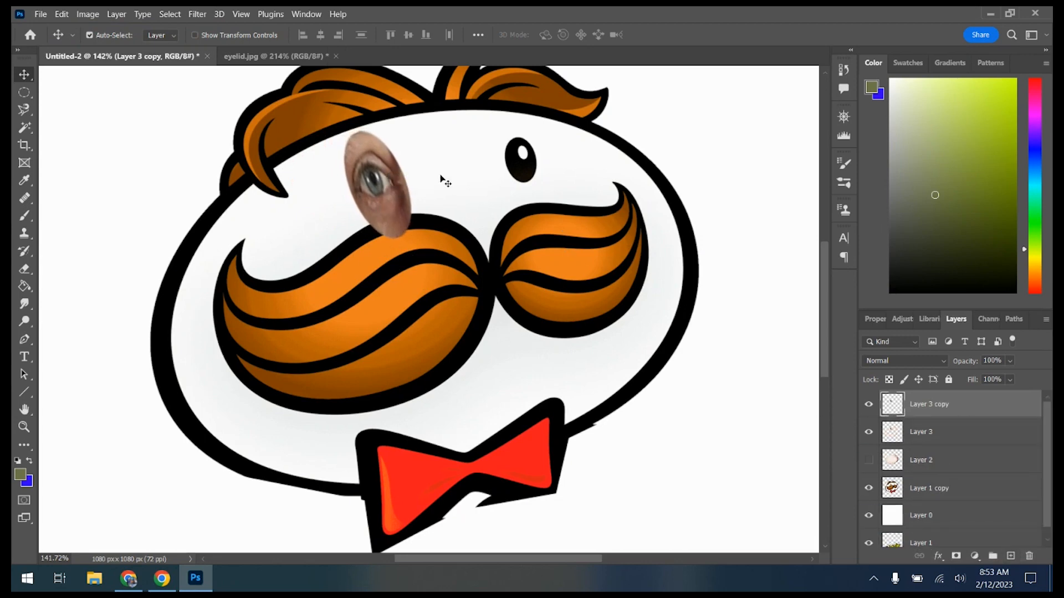
pyautogui.click(69, 15)
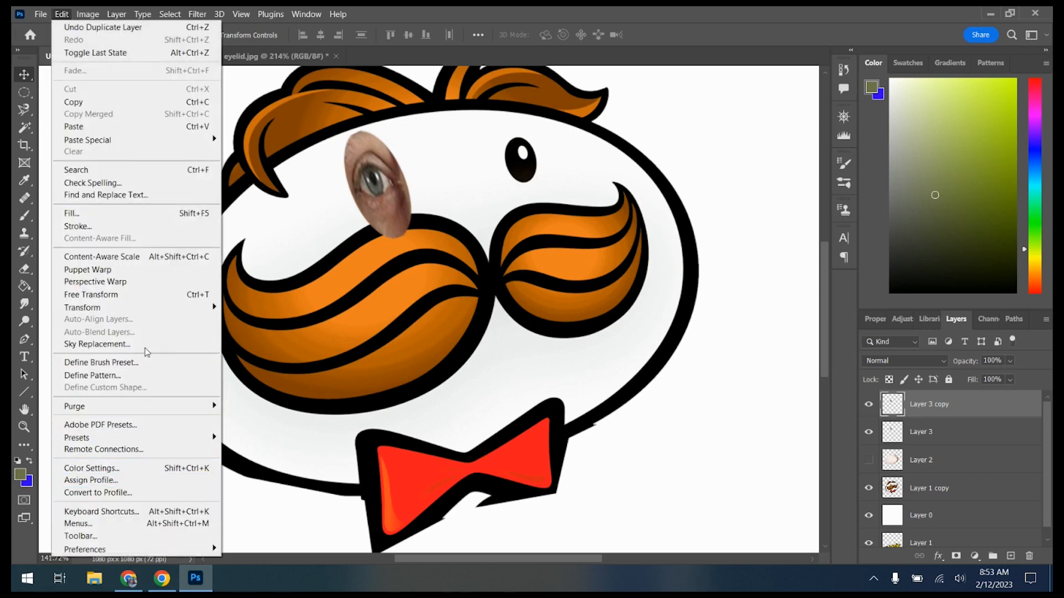
pyautogui.moveTo(147, 308)
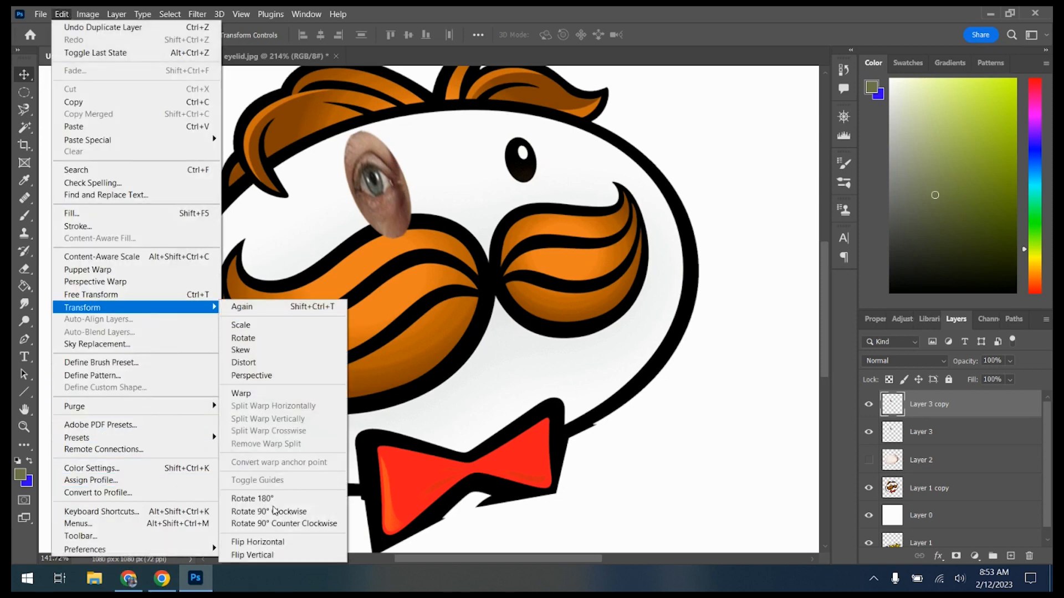
pyautogui.click(274, 543)
# Rotate the flipped eye counterclockwise and place it over the mascot's right cartoon eye
pyautogui.hotkey('ctrl', 't')
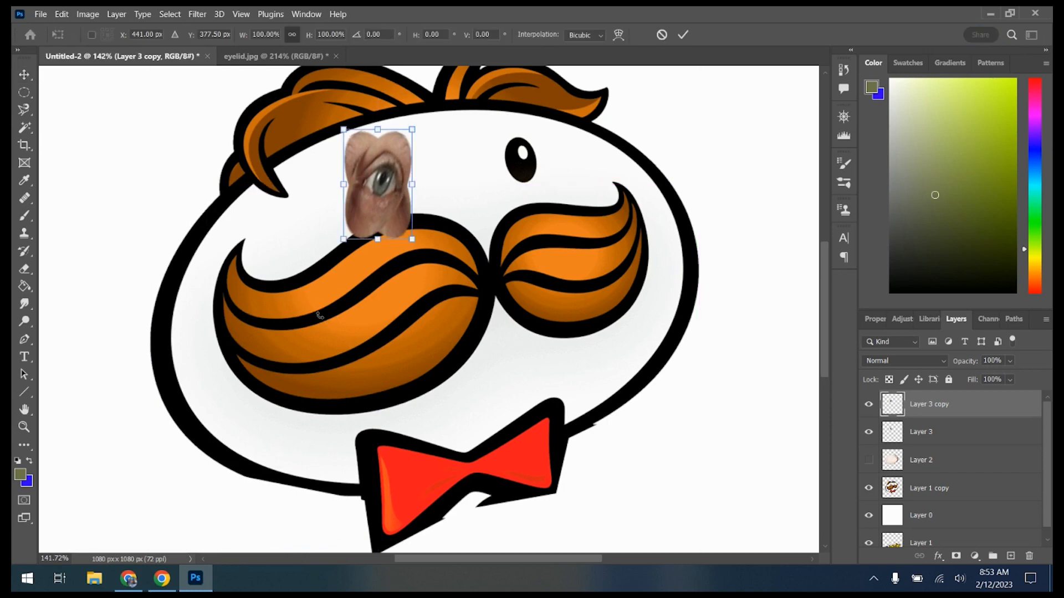
pyautogui.moveTo(434, 126); pyautogui.dragTo(399, 106)
pyautogui.moveTo(371, 183); pyautogui.dragTo(524, 156)
pyautogui.click(22, 95)
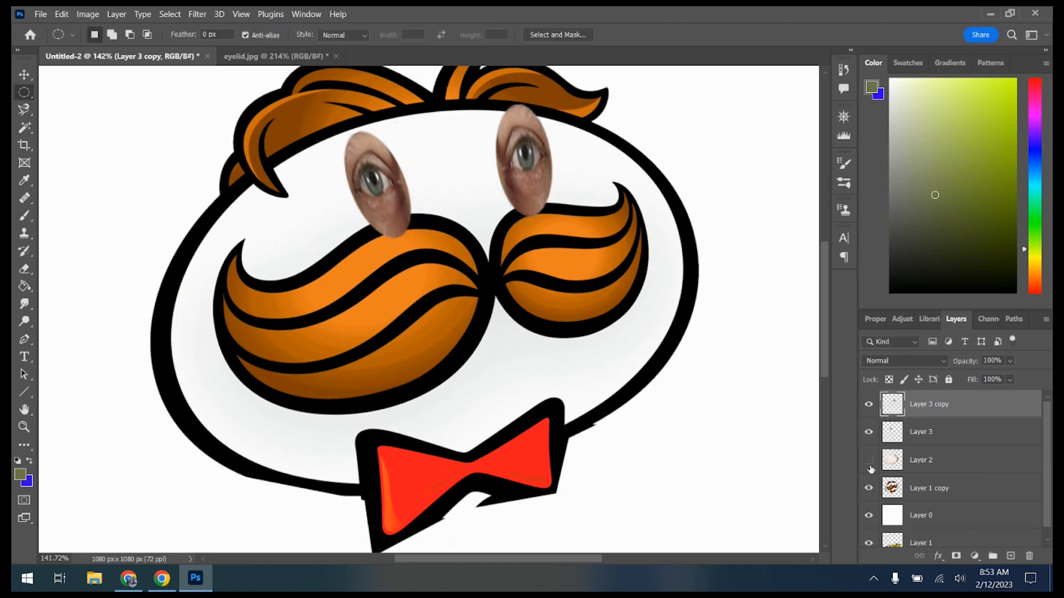
# Show the skin on Layer 2 again and merge the two eye layers into Layer 3
pyautogui.click(870, 460)
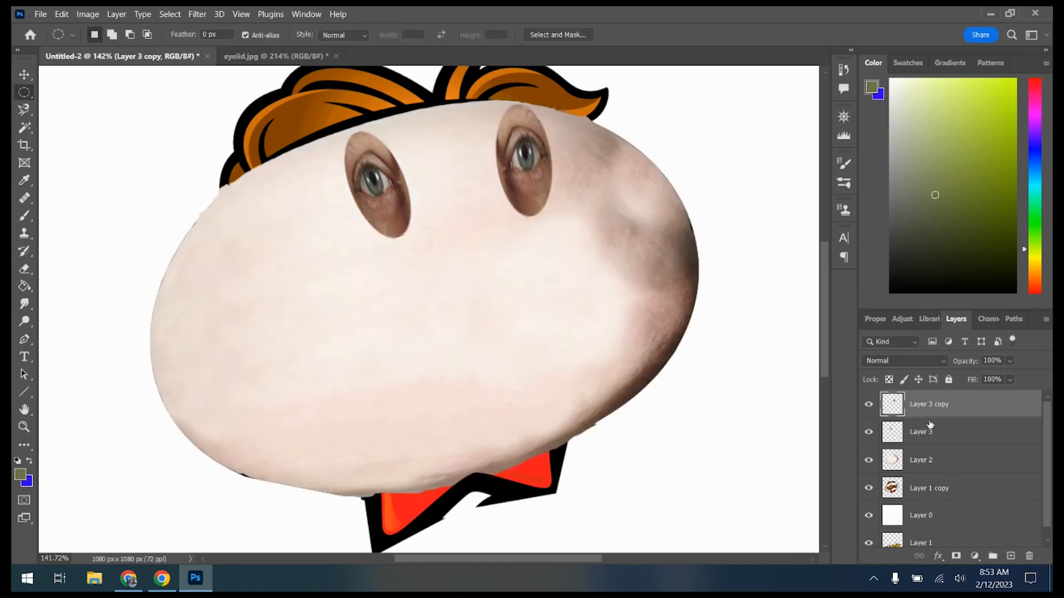
pyautogui.press('Delete')
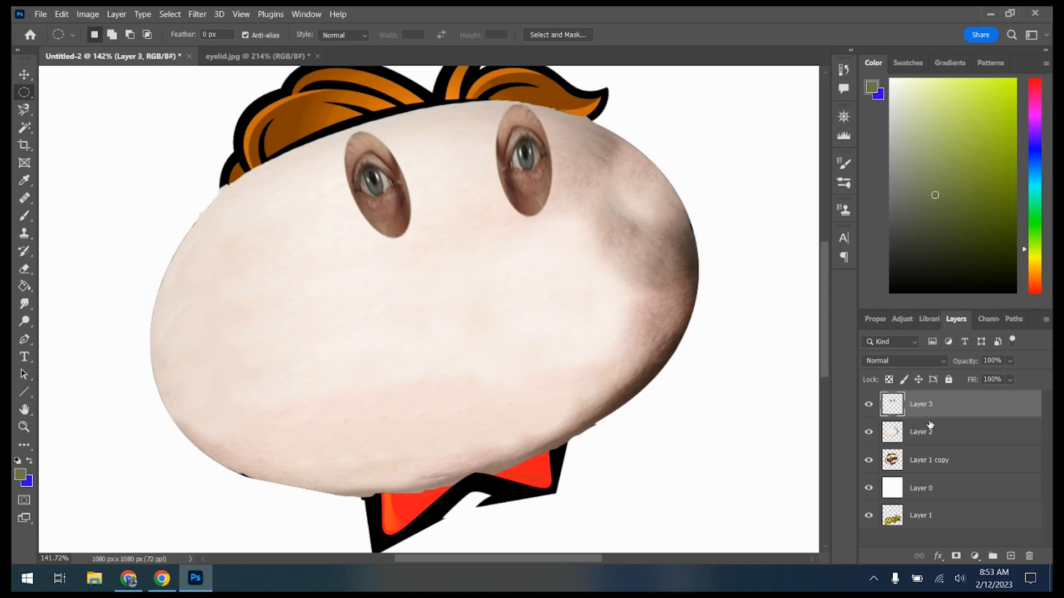
# Add a layer mask to the merged eyes and set up a 56 px Soft Round brush with black as the foreground colour
pyautogui.scroll(5, 467, 81)
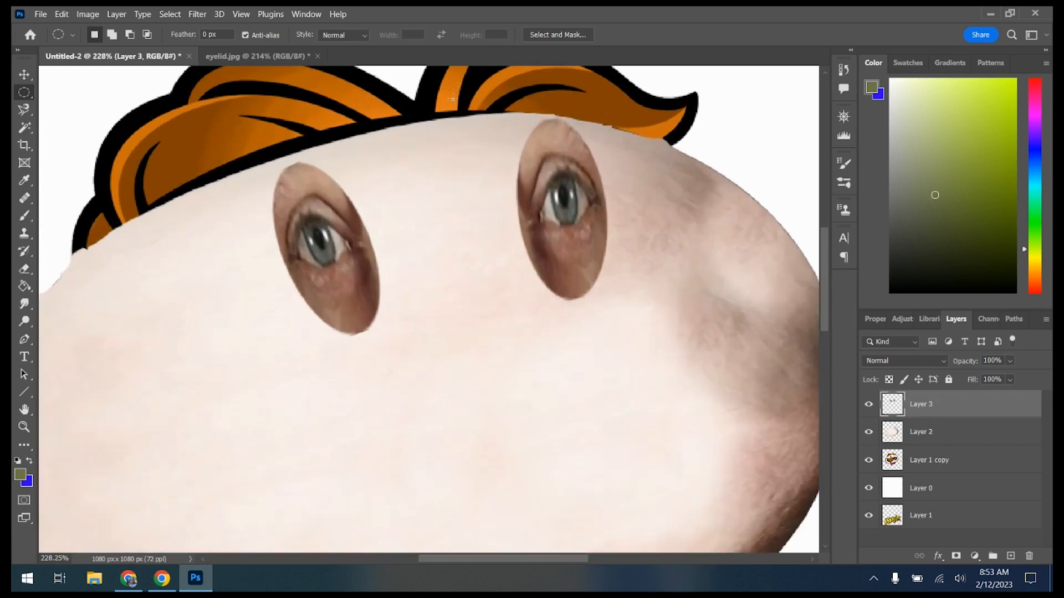
pyautogui.click(956, 556)
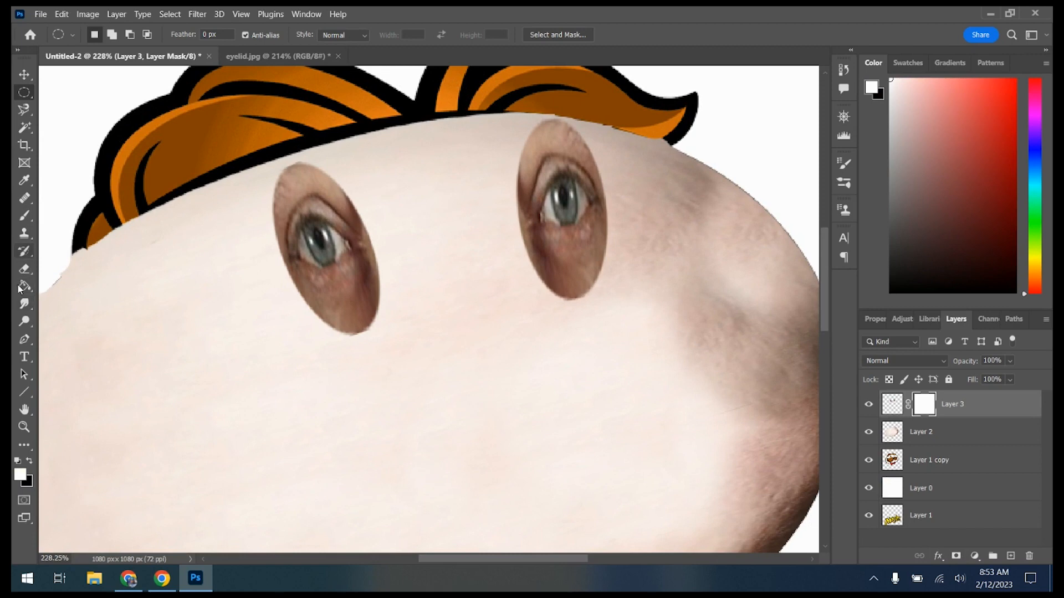
pyautogui.click(24, 218)
pyautogui.click(31, 463)
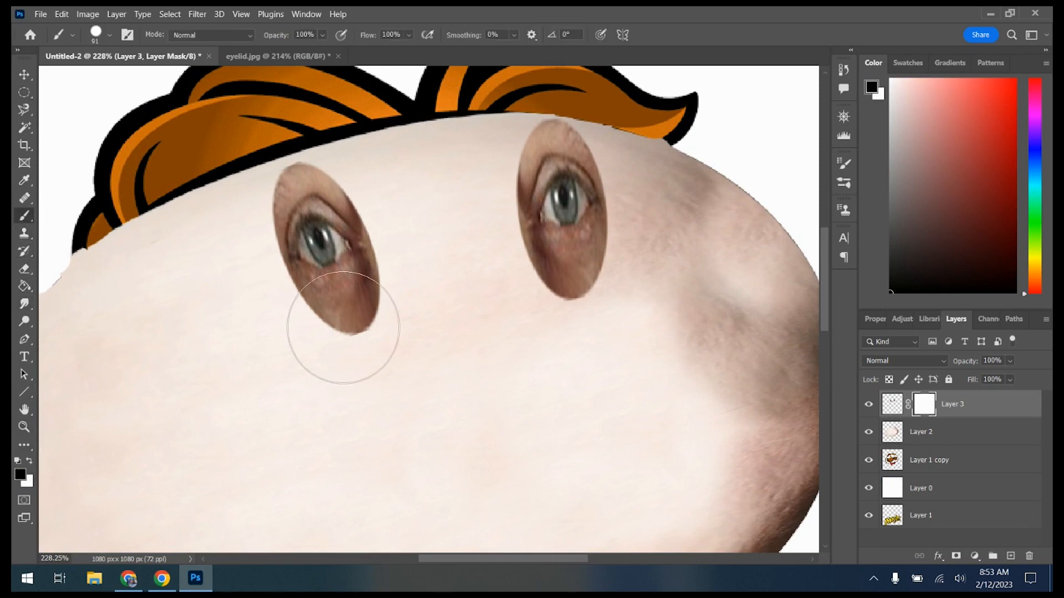
pyautogui.click(111, 36)
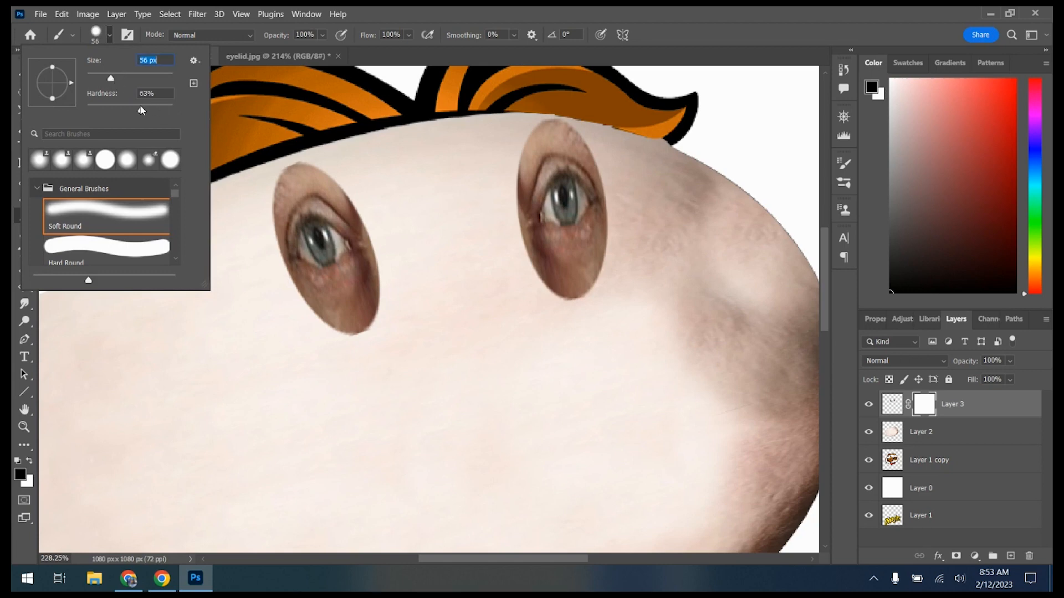
# Paint out the hard skin edges around both eyes on the mask, and apply the mask to Layer 3
pyautogui.moveTo(355, 173)
pyautogui.mouseDown()
pyautogui.moveTo(284, 141)
pyautogui.moveTo(265, 180)
pyautogui.moveTo(307, 162)
pyautogui.moveTo(344, 165)
pyautogui.moveTo(365, 186)
pyautogui.moveTo(401, 258)
pyautogui.moveTo(389, 318)
pyautogui.moveTo(368, 345)
pyautogui.moveTo(338, 351)
pyautogui.moveTo(294, 326)
pyautogui.moveTo(343, 333)
pyautogui.moveTo(378, 316)
pyautogui.moveTo(327, 334)
pyautogui.moveTo(284, 320)
pyautogui.moveTo(252, 243)
pyautogui.moveTo(257, 212)
pyautogui.moveTo(246, 238)
pyautogui.moveTo(261, 283)
pyautogui.mouseUp()
pyautogui.moveTo(499, 276)
pyautogui.mouseDown()
pyautogui.moveTo(584, 299)
pyautogui.moveTo(630, 261)
pyautogui.moveTo(633, 245)
pyautogui.moveTo(624, 263)
pyautogui.moveTo(554, 289)
pyautogui.moveTo(514, 264)
pyautogui.moveTo(488, 184)
pyautogui.moveTo(512, 123)
pyautogui.moveTo(534, 109)
pyautogui.moveTo(566, 110)
pyautogui.moveTo(611, 139)
pyautogui.moveTo(635, 186)
pyautogui.moveTo(639, 235)
pyautogui.moveTo(640, 194)
pyautogui.moveTo(618, 139)
pyautogui.moveTo(469, 148)
pyautogui.moveTo(489, 194)
pyautogui.mouseUp()
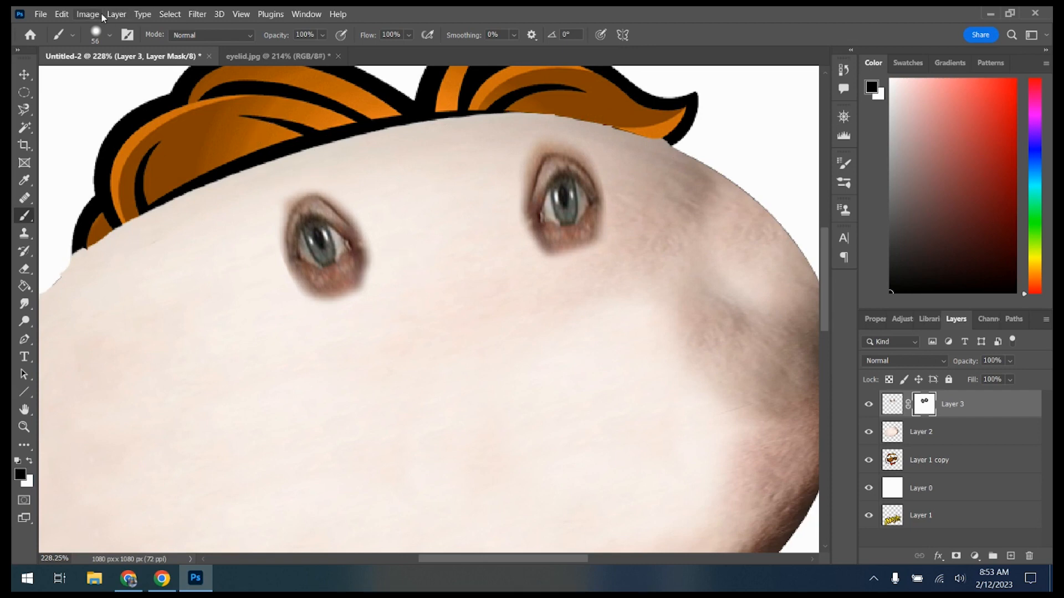
pyautogui.rightClick(932, 407)
pyautogui.click(939, 443)
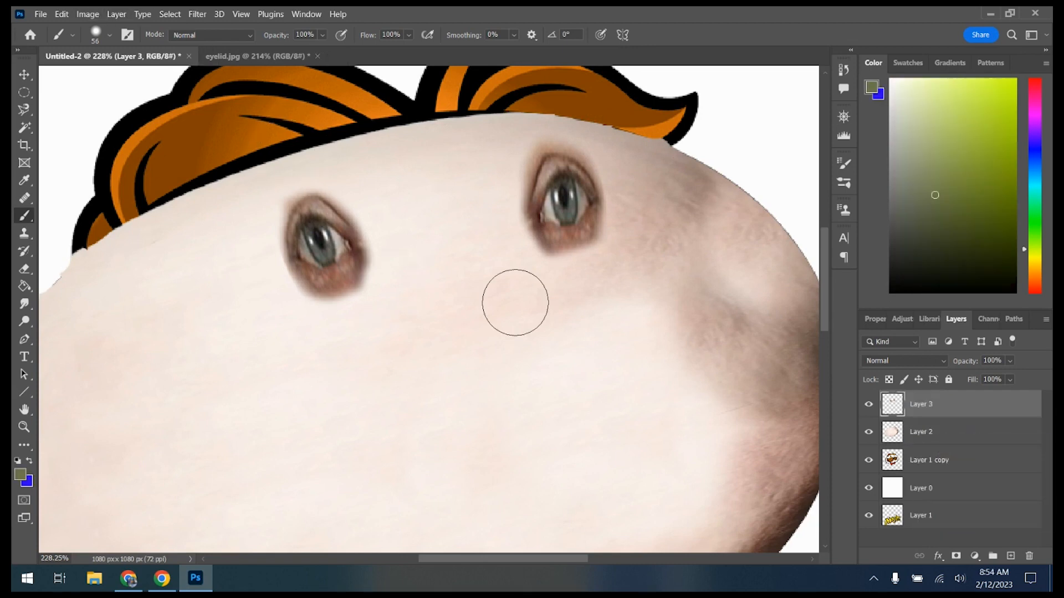
# Try the Auto Tone correction on the merged eyes of Layer 3 and undo it
pyautogui.click(98, 15)
pyautogui.moveTo(85, 53)
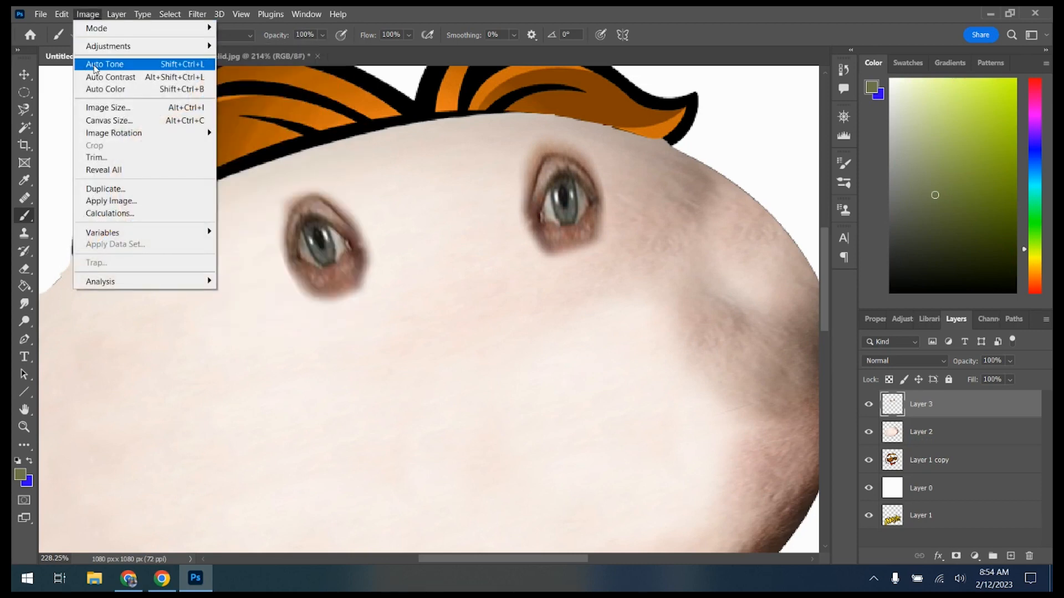
pyautogui.click(94, 65)
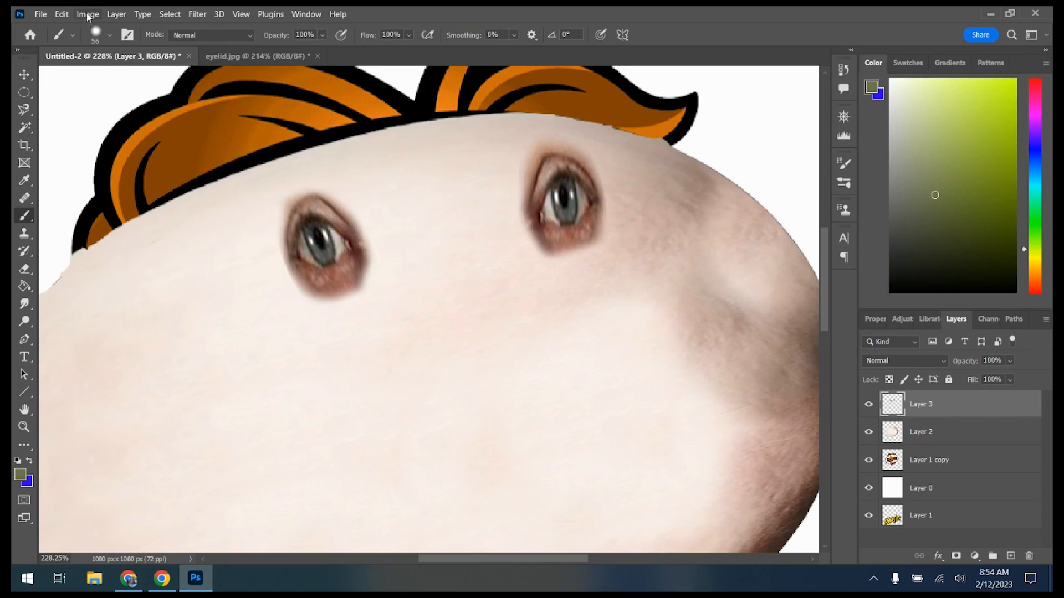
pyautogui.click(63, 15)
pyautogui.click(70, 27)
# Try the Auto Contrast correction on the eyes of Layer 3 and undo it
pyautogui.click(89, 15)
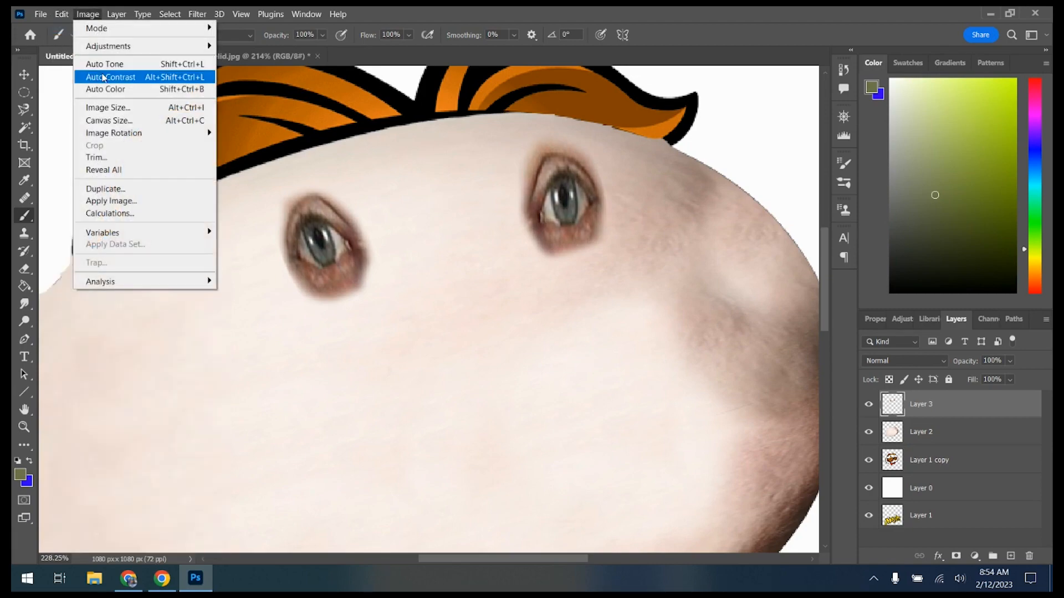
pyautogui.click(104, 77)
pyautogui.click(71, 15)
pyautogui.click(70, 26)
# Try the Auto Color correction on the eyes of Layer 3 and undo it
pyautogui.click(90, 16)
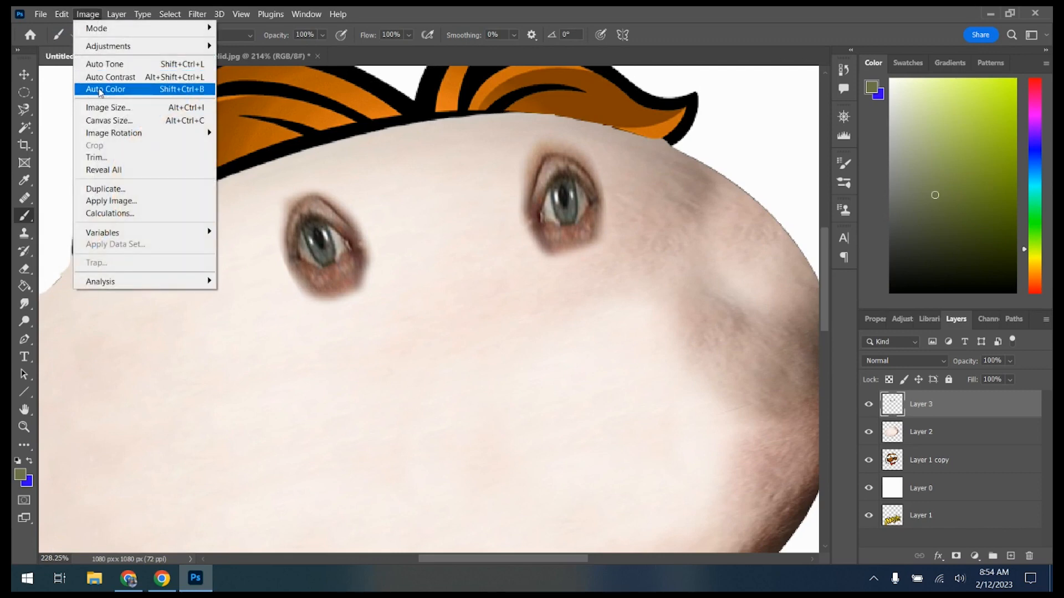
pyautogui.click(100, 89)
pyautogui.click(62, 15)
pyautogui.click(67, 27)
# Brighten the eyes on Layer 3 with Levels, setting the input levels to 5 and 183 and raising the output black level
pyautogui.click(87, 15)
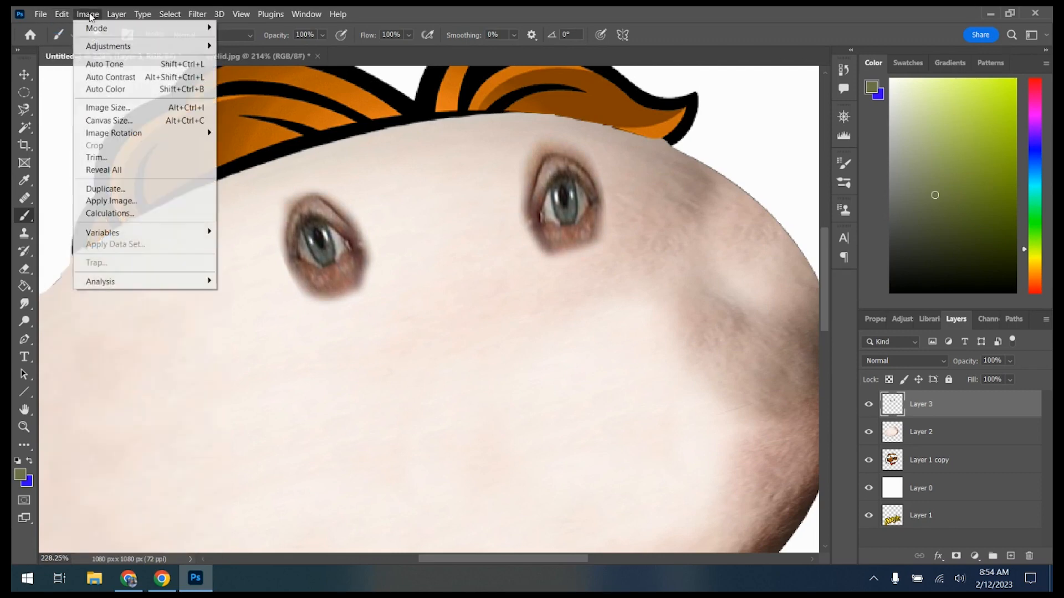
pyautogui.moveTo(105, 49)
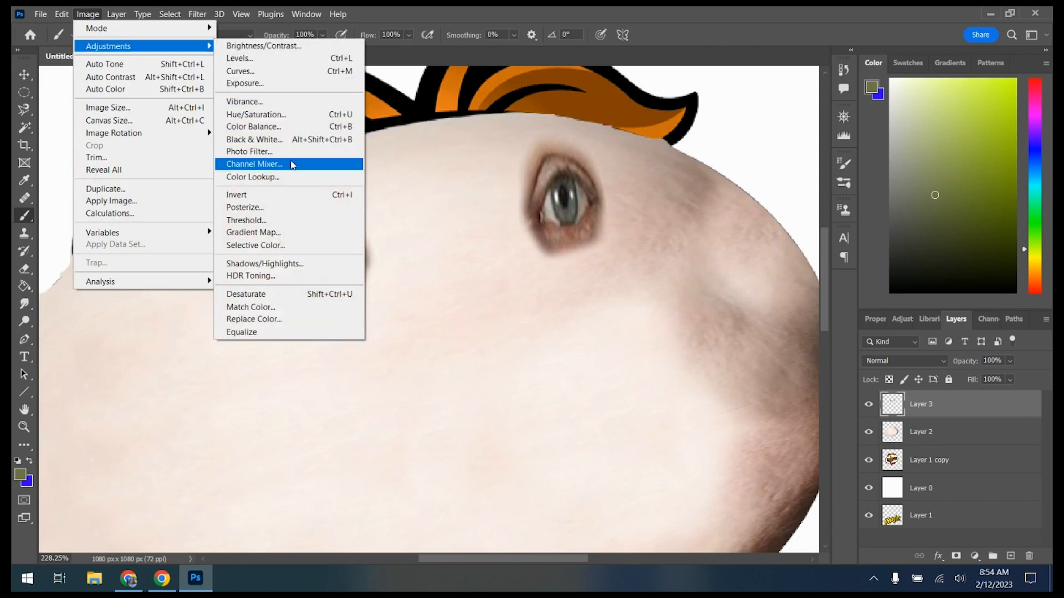
pyautogui.click(274, 62)
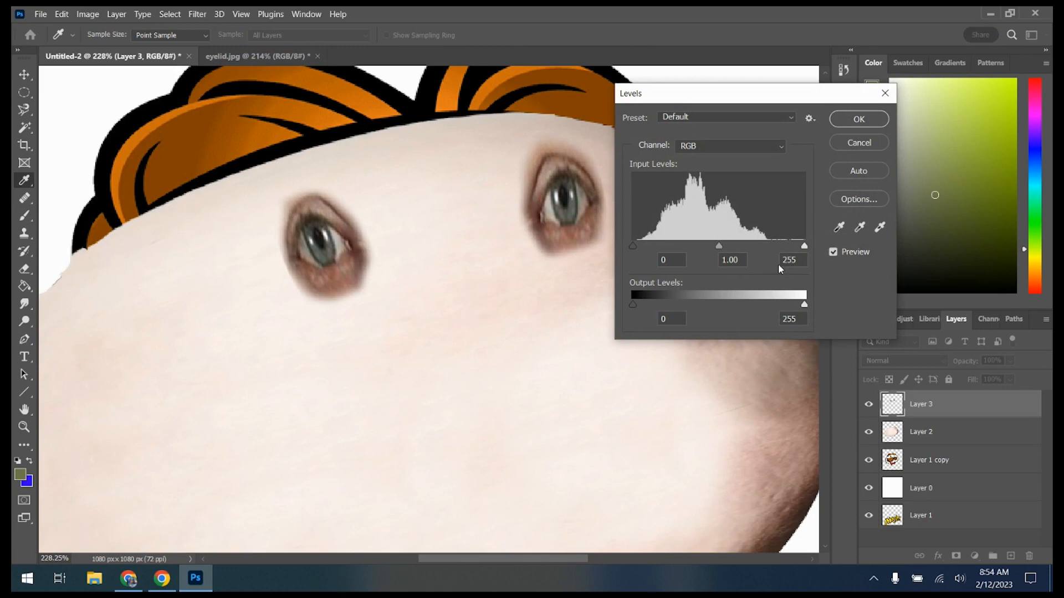
pyautogui.moveTo(802, 247); pyautogui.dragTo(771, 248)
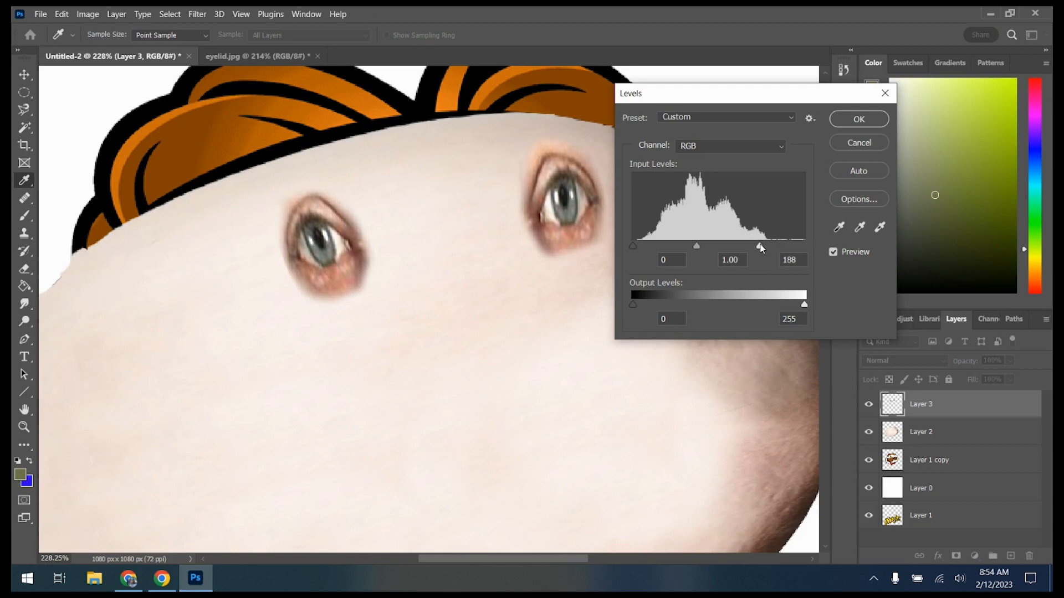
pyautogui.moveTo(637, 250)
pyautogui.mouseDown()
pyautogui.moveTo(650, 247)
pyautogui.moveTo(636, 249)
pyautogui.mouseUp()
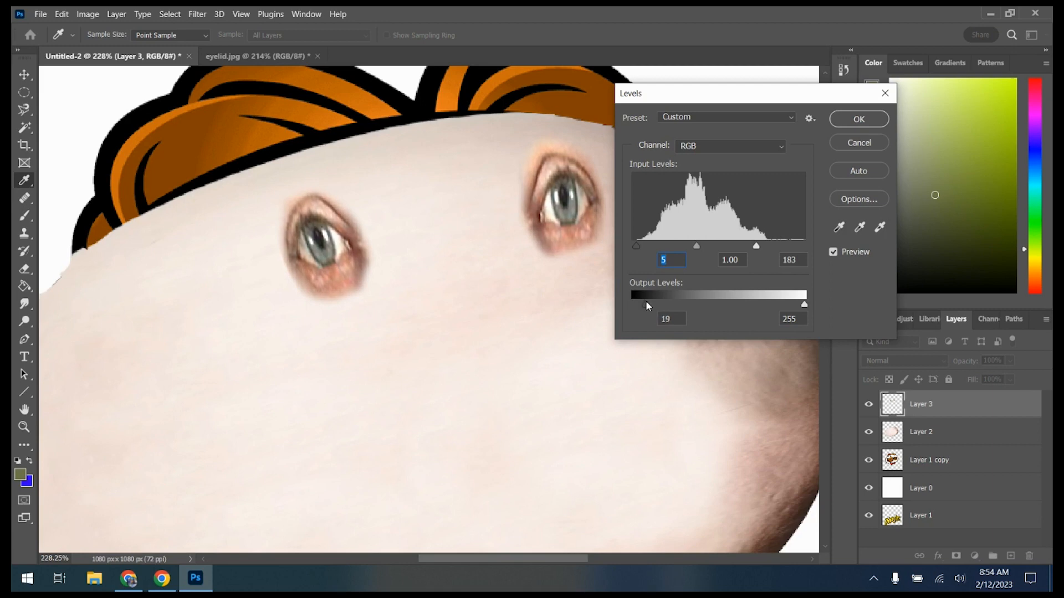
pyautogui.click(651, 302)
pyautogui.moveTo(801, 305)
pyautogui.mouseDown()
pyautogui.moveTo(783, 305)
pyautogui.moveTo(814, 305)
pyautogui.mouseUp()
pyautogui.moveTo(651, 307)
pyautogui.mouseDown()
pyautogui.moveTo(668, 306)
pyautogui.moveTo(649, 304)
pyautogui.mouseUp()
pyautogui.press('alt')
pyautogui.moveTo(648, 305); pyautogui.dragTo(657, 306)
pyautogui.press('b')
pyautogui.click(849, 121)
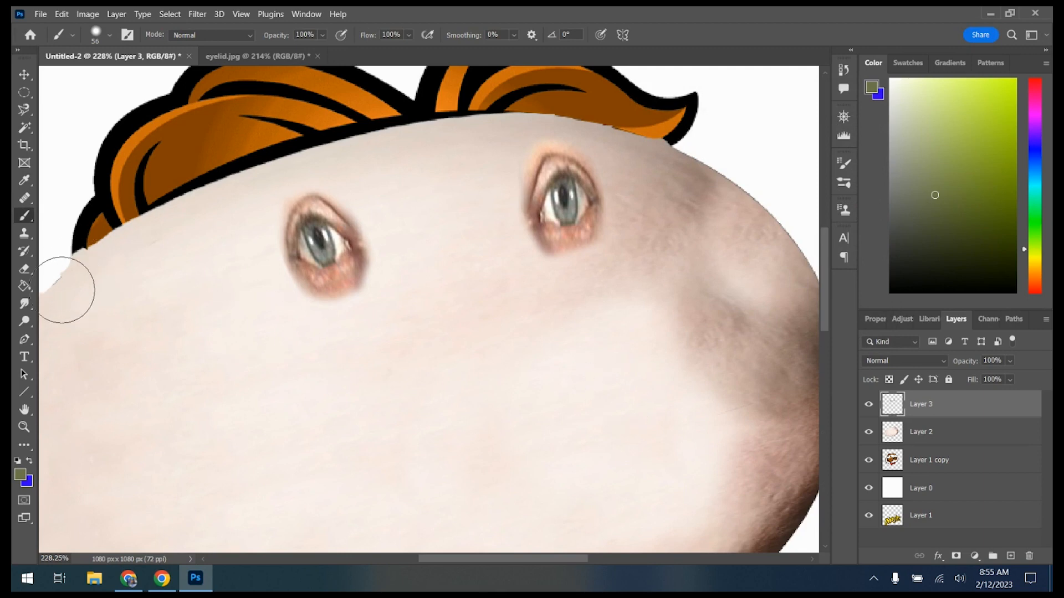
# Soften the skin edges around both eyes on a new Layer 3 mask, using the brush at 45% opacity, and reset the opacity to 100%
pyautogui.click(954, 555)
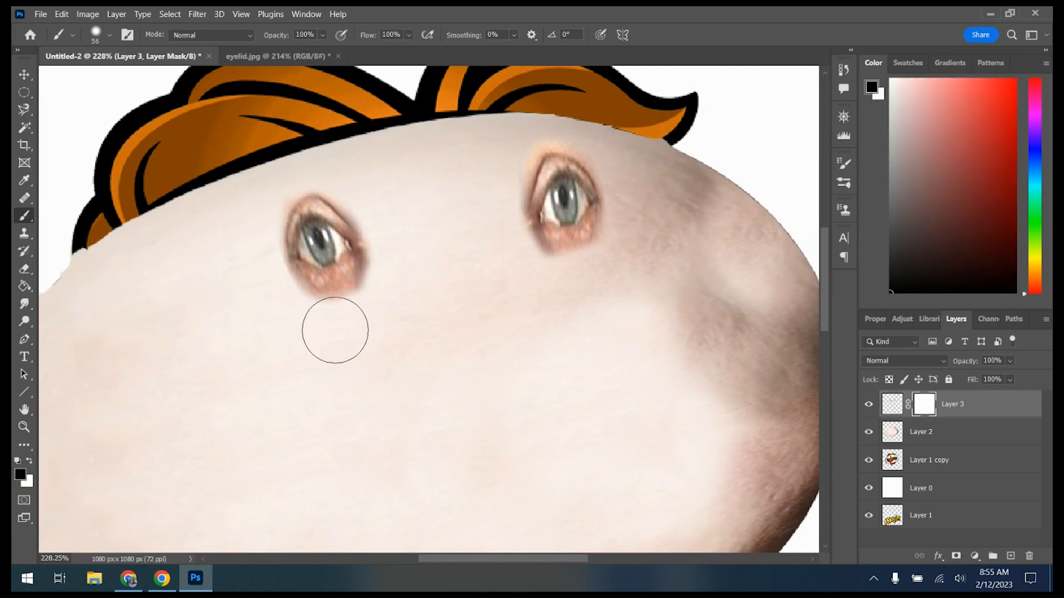
pyautogui.moveTo(344, 322); pyautogui.dragTo(371, 308)
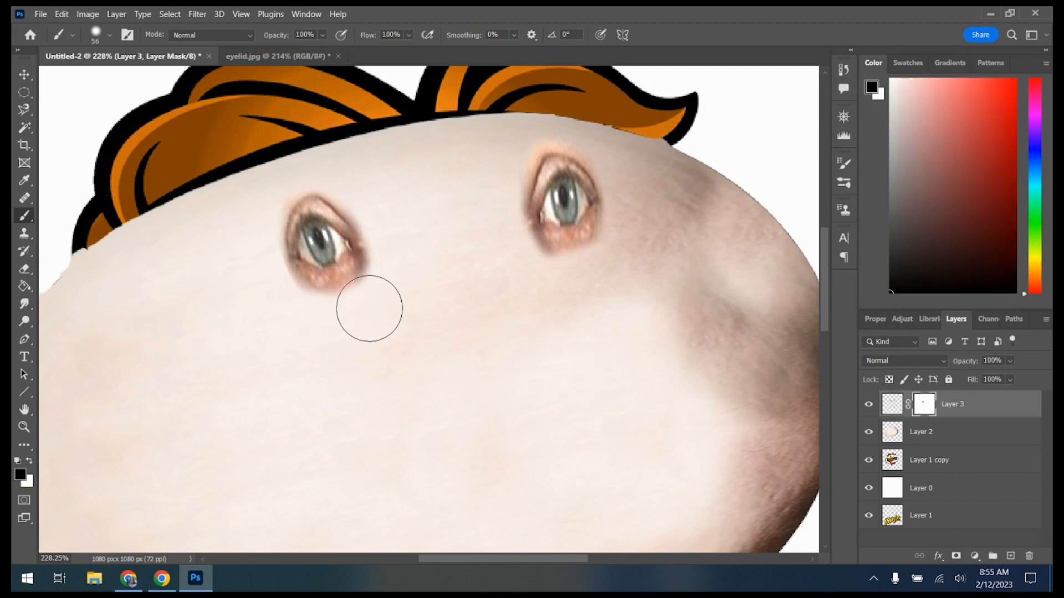
pyautogui.click(321, 35)
pyautogui.moveTo(294, 48); pyautogui.dragTo(302, 50)
pyautogui.moveTo(501, 150)
pyautogui.mouseDown()
pyautogui.moveTo(543, 117)
pyautogui.moveTo(573, 116)
pyautogui.moveTo(554, 122)
pyautogui.moveTo(594, 138)
pyautogui.mouseUp()
pyautogui.moveTo(626, 249)
pyautogui.mouseDown()
pyautogui.moveTo(541, 264)
pyautogui.moveTo(598, 257)
pyautogui.moveTo(610, 230)
pyautogui.mouseUp()
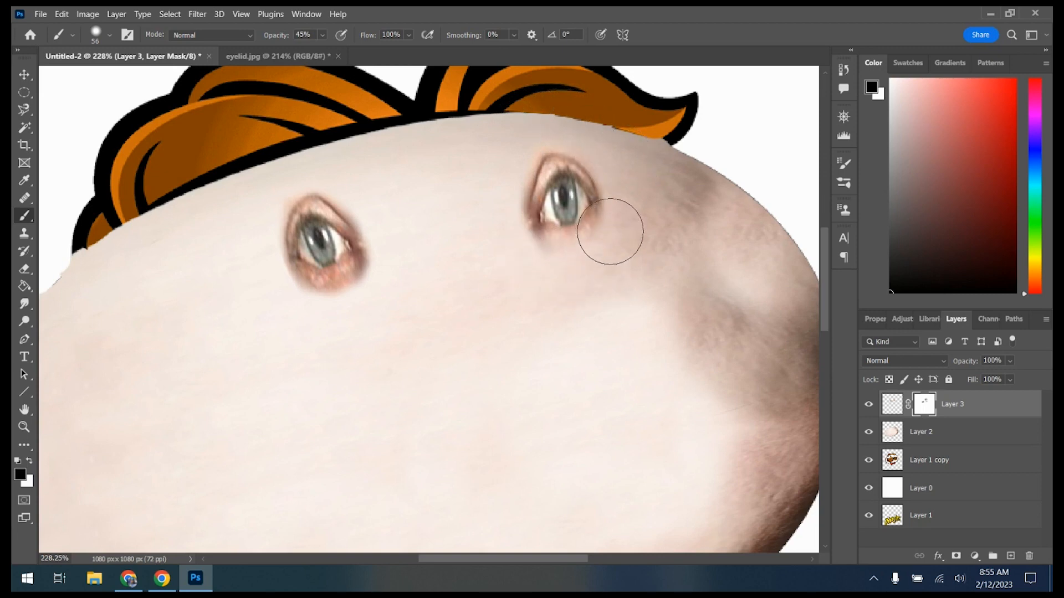
pyautogui.moveTo(304, 321)
pyautogui.mouseDown()
pyautogui.moveTo(354, 285)
pyautogui.moveTo(294, 301)
pyautogui.moveTo(255, 231)
pyautogui.mouseUp()
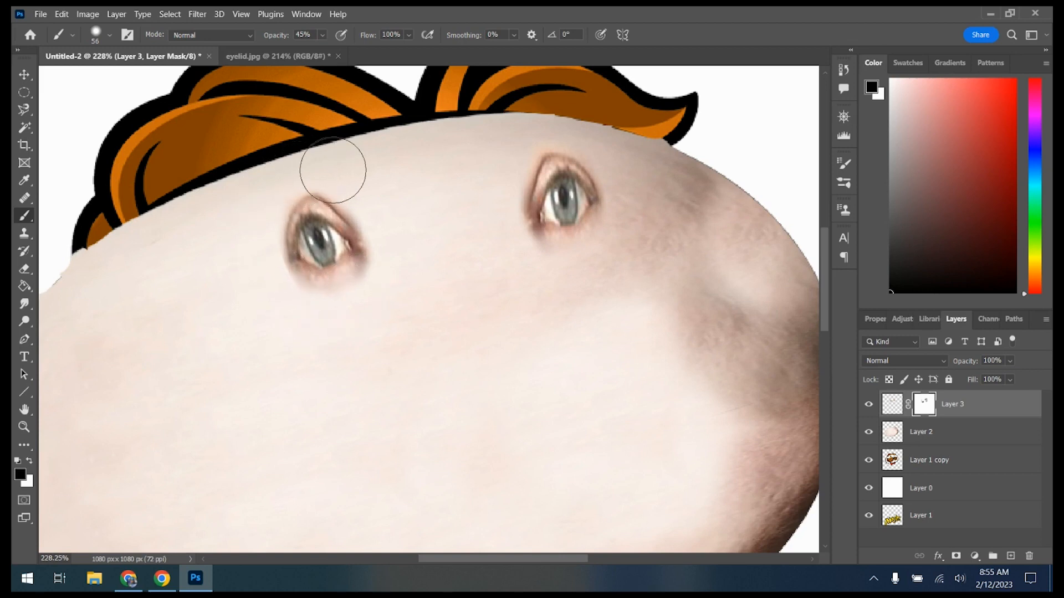
pyautogui.click(323, 34)
pyautogui.moveTo(330, 50); pyautogui.dragTo(364, 51)
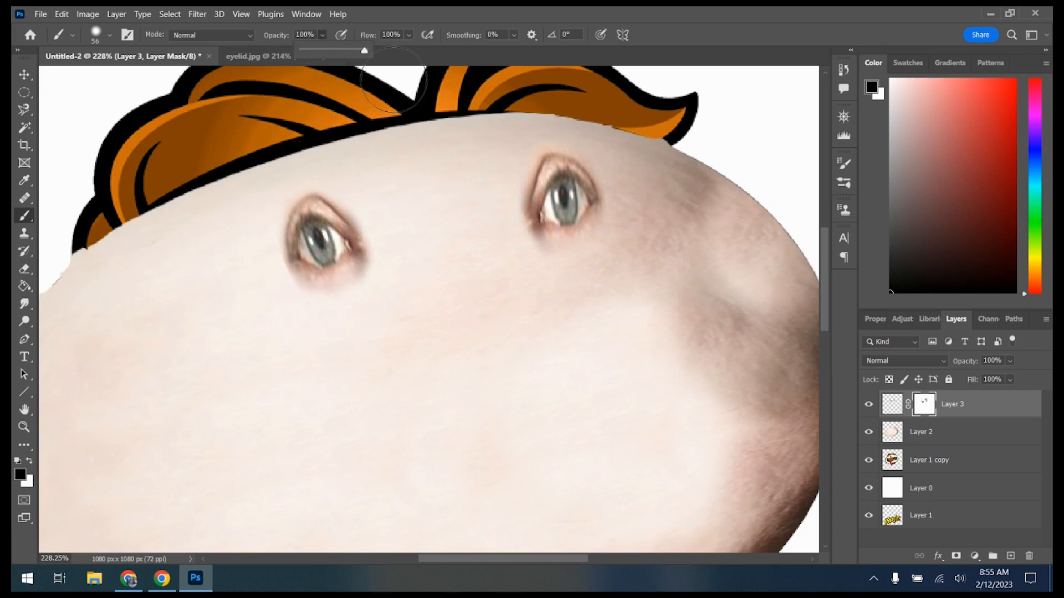
# Compare the eyes with the Layer 2 skin hidden and shown, and apply the layer mask to Layer 3
pyautogui.scroll(-4, 502, 323)
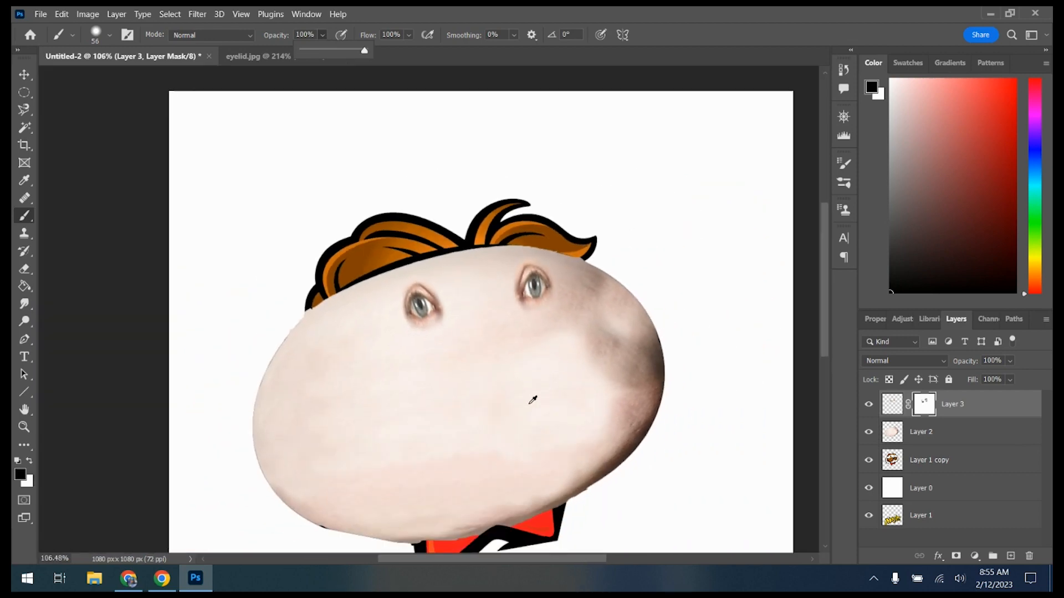
pyautogui.click(869, 432)
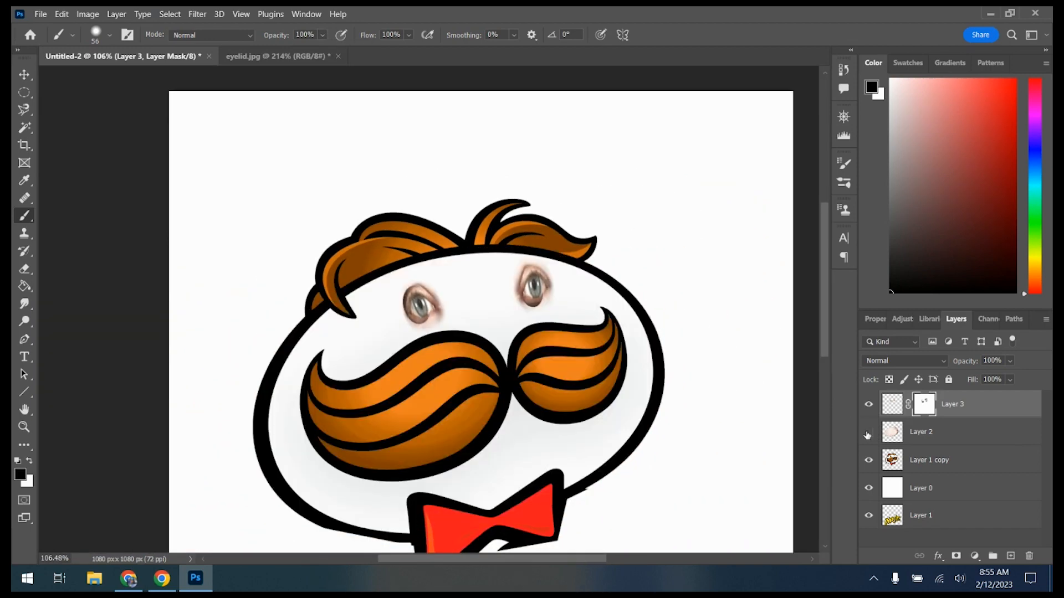
pyautogui.click(869, 432)
pyautogui.click(869, 432)
pyautogui.click(868, 433)
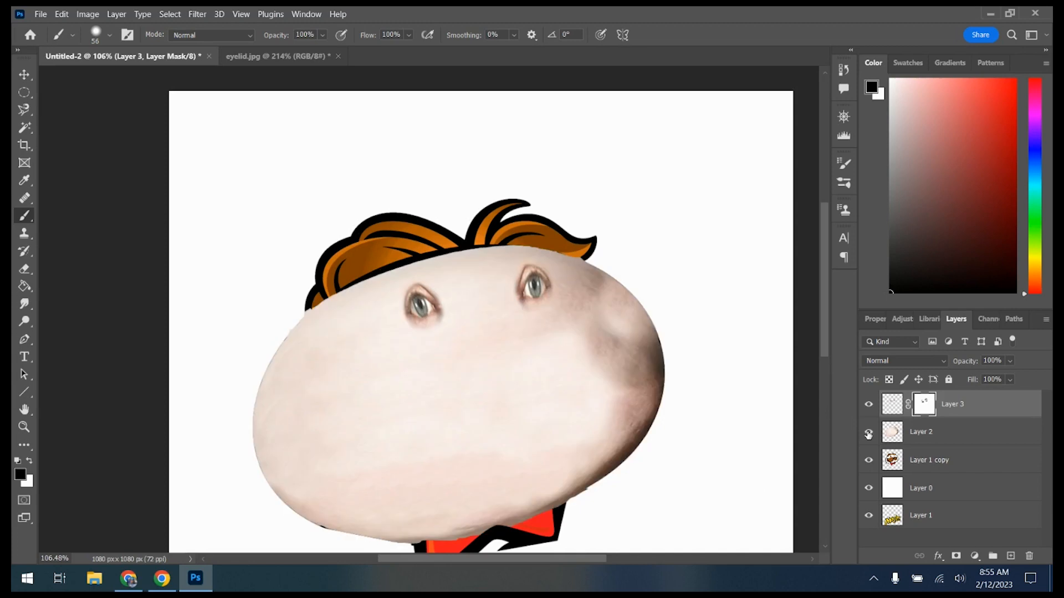
pyautogui.rightClick(921, 410)
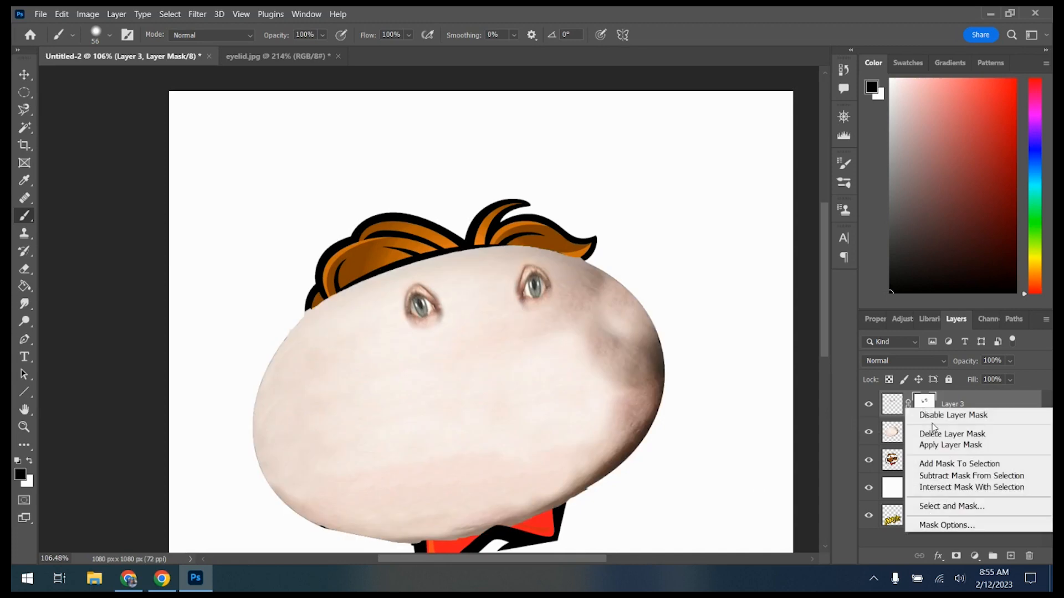
pyautogui.click(950, 446)
pyautogui.scroll(-3, 702, 299)
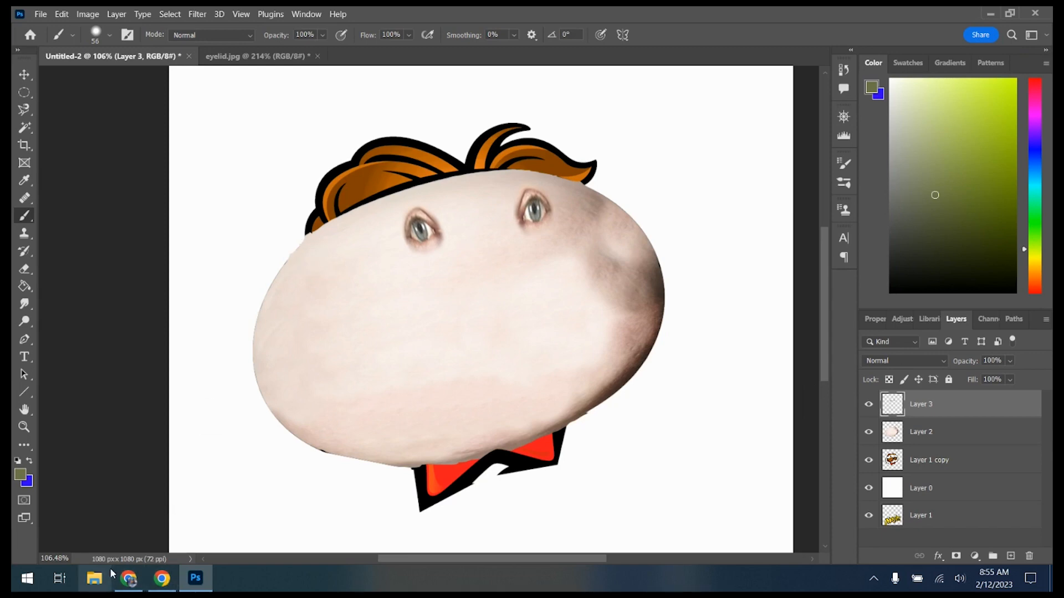
# Switch to Chrome and search Google Images for "tom selleck mustache"
pyautogui.click(129, 579)
pyautogui.click(113, 92)
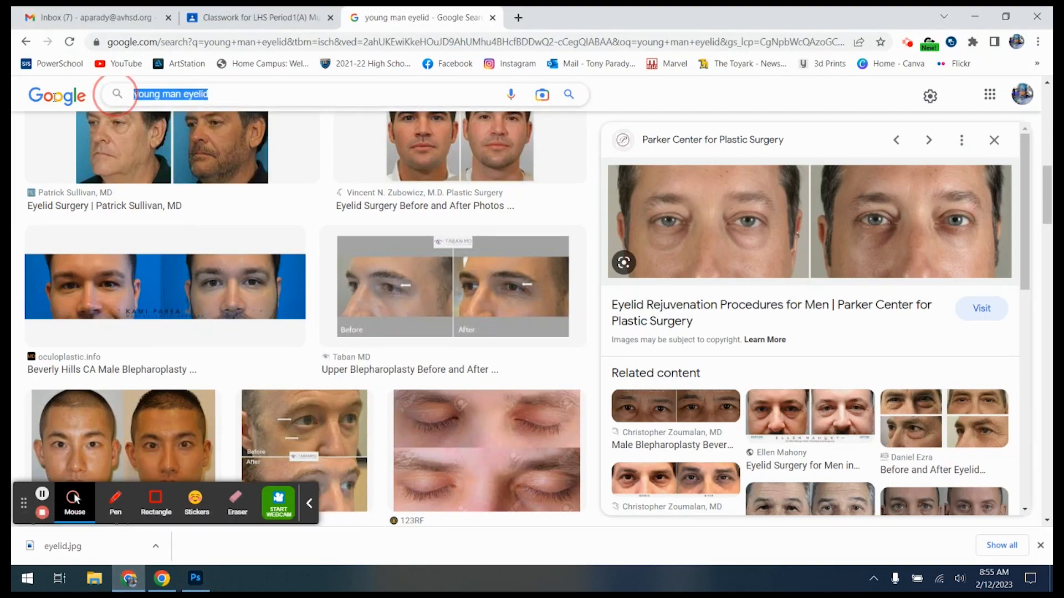
pyautogui.write('tom')
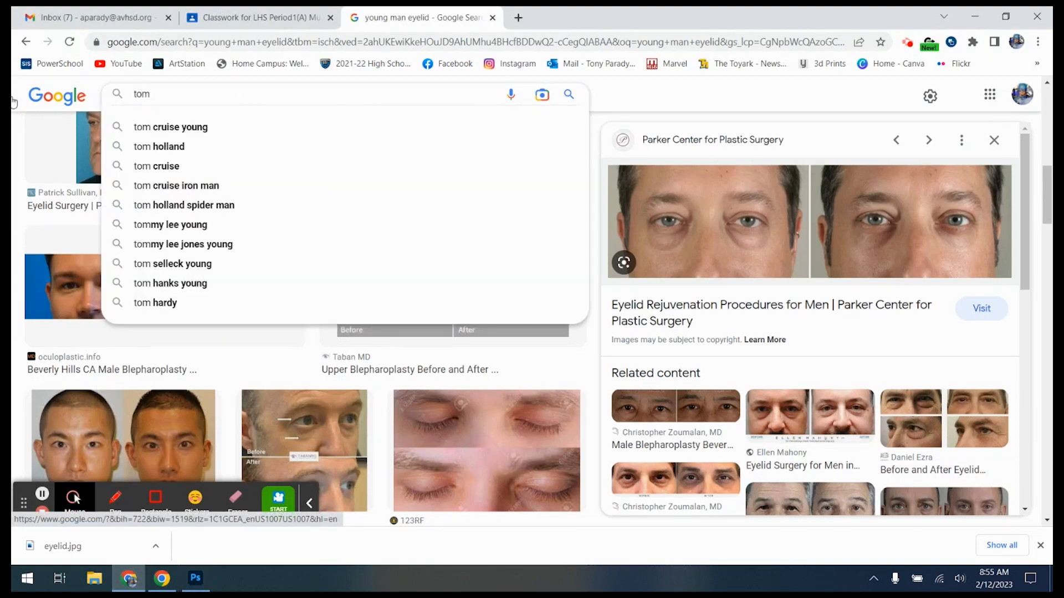
pyautogui.write(' sell')
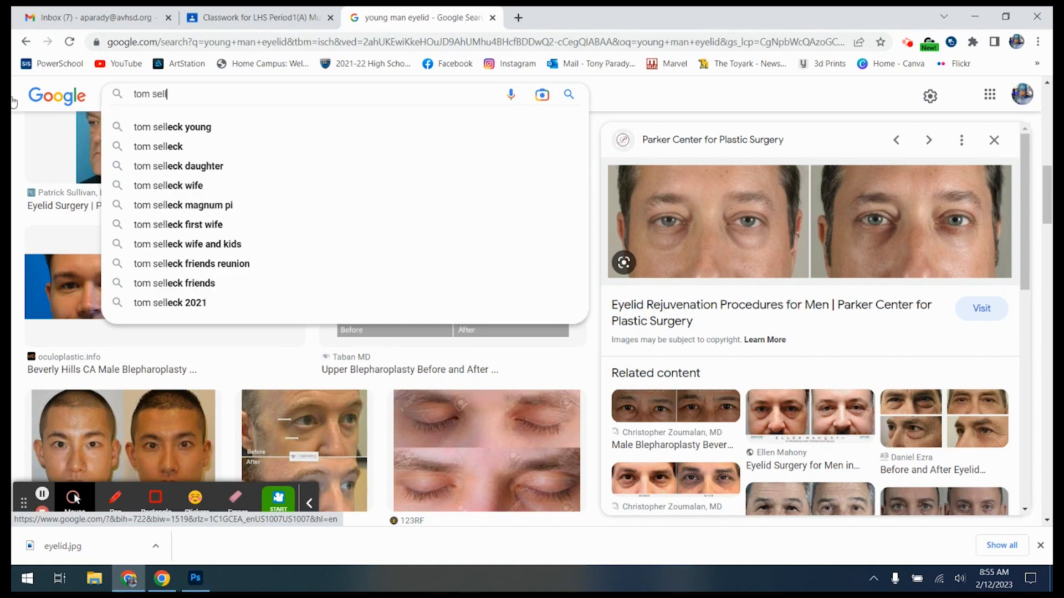
pyautogui.write('eck m')
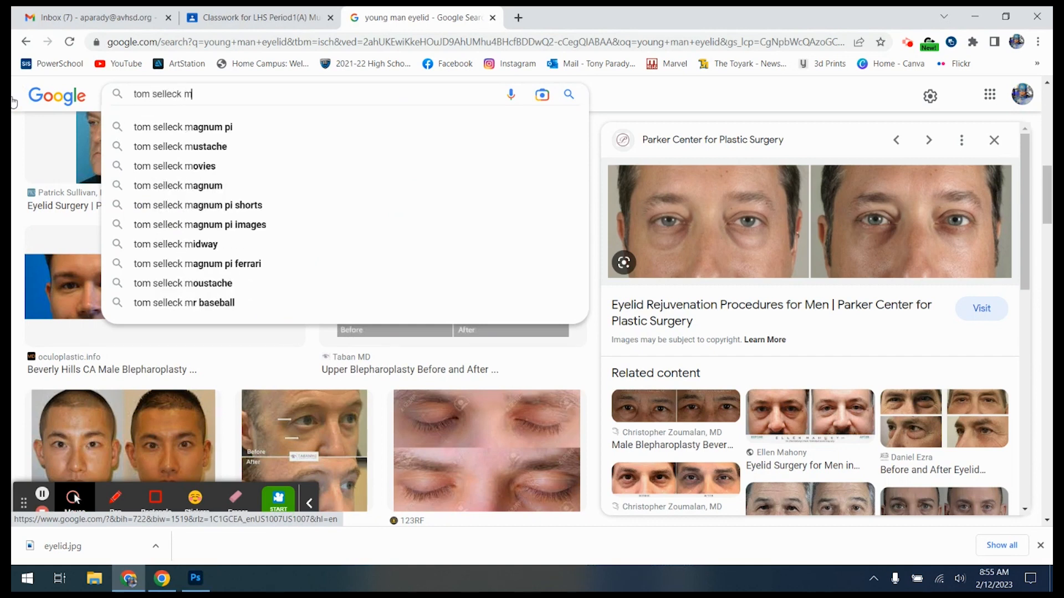
pyautogui.write('ustache')
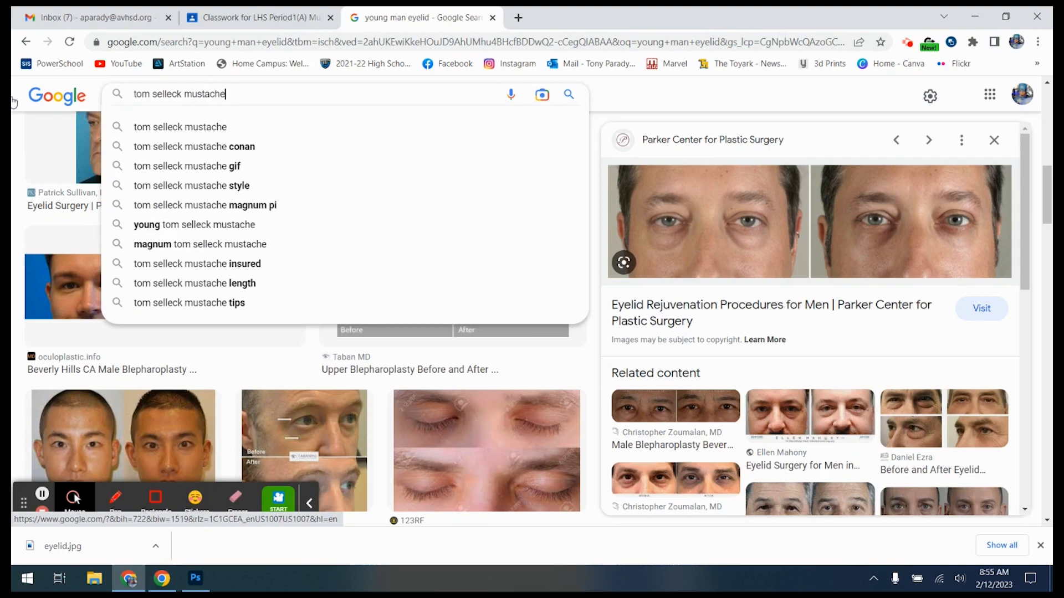
pyautogui.press('Return')
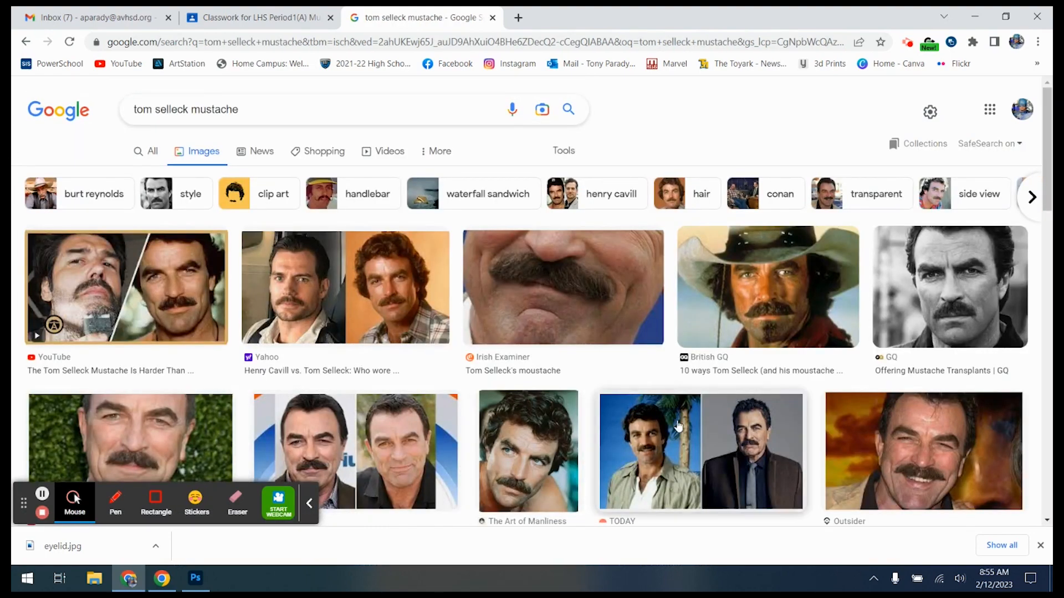
# Save the Nicki Swift portrait of Tom Selleck to the Desktop as a JPG named "tom selleck mustache"
pyautogui.scroll(-5, 190, 292)
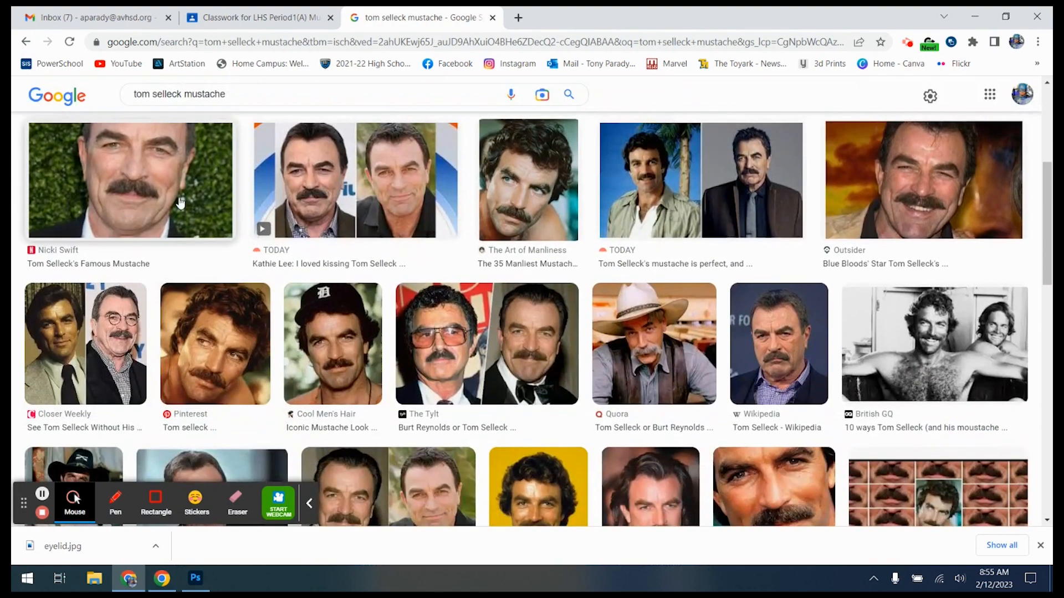
pyautogui.click(139, 204)
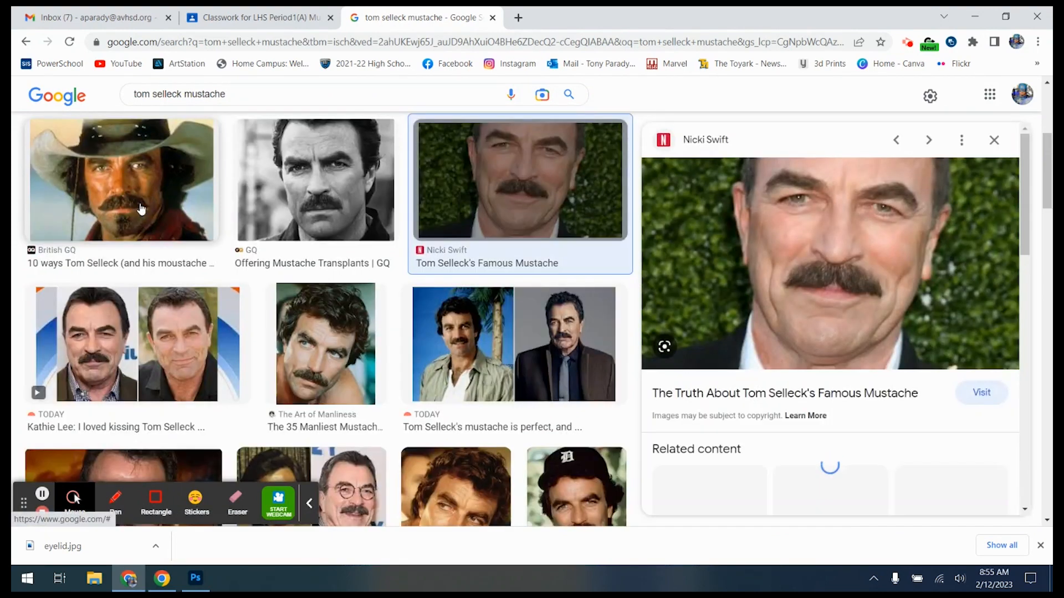
pyautogui.rightClick(770, 274)
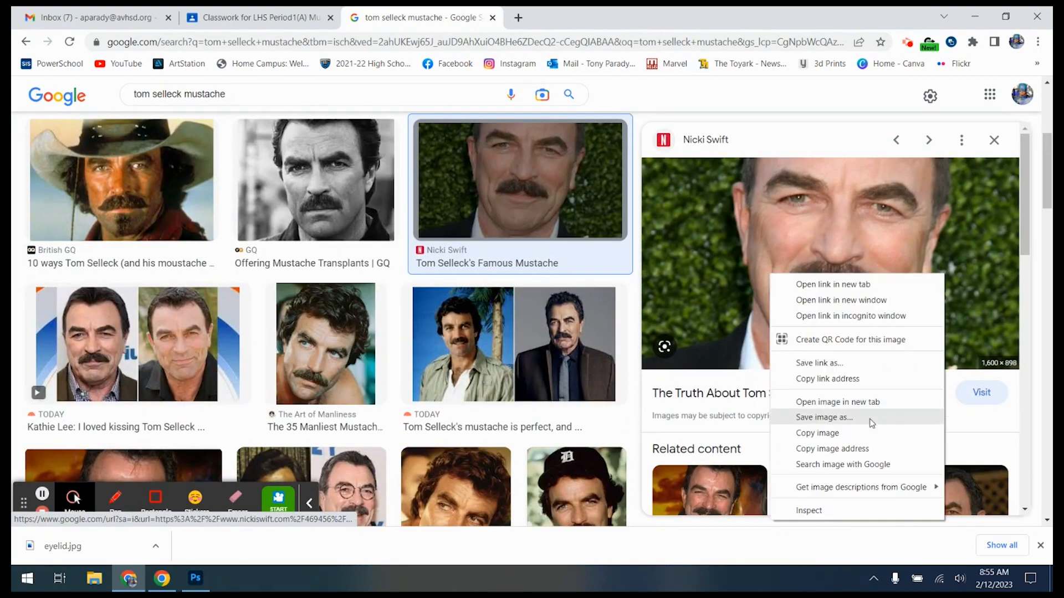
pyautogui.click(869, 419)
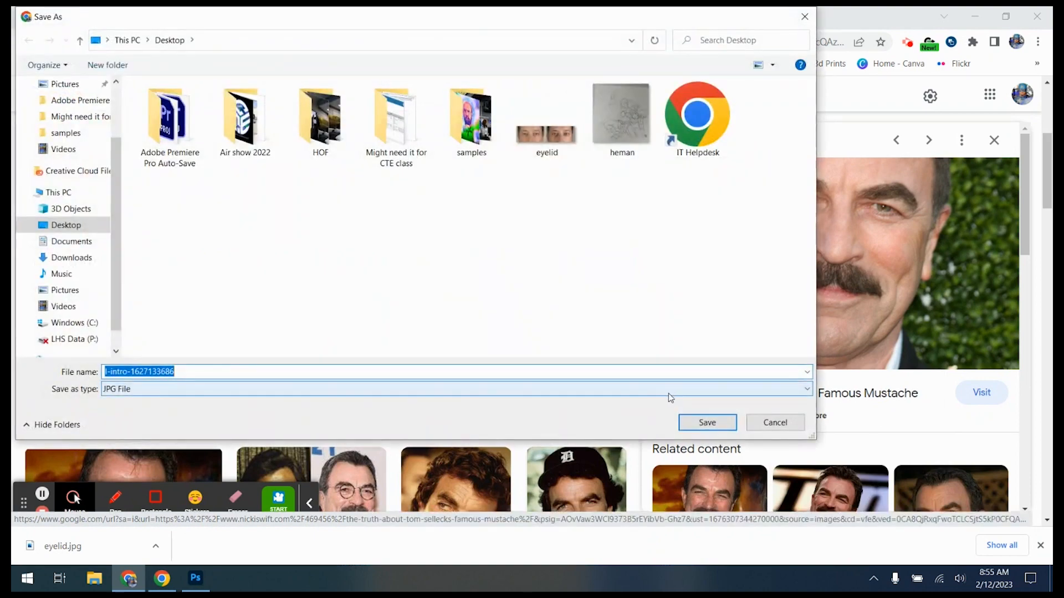
pyautogui.write('tom selleck mustache')
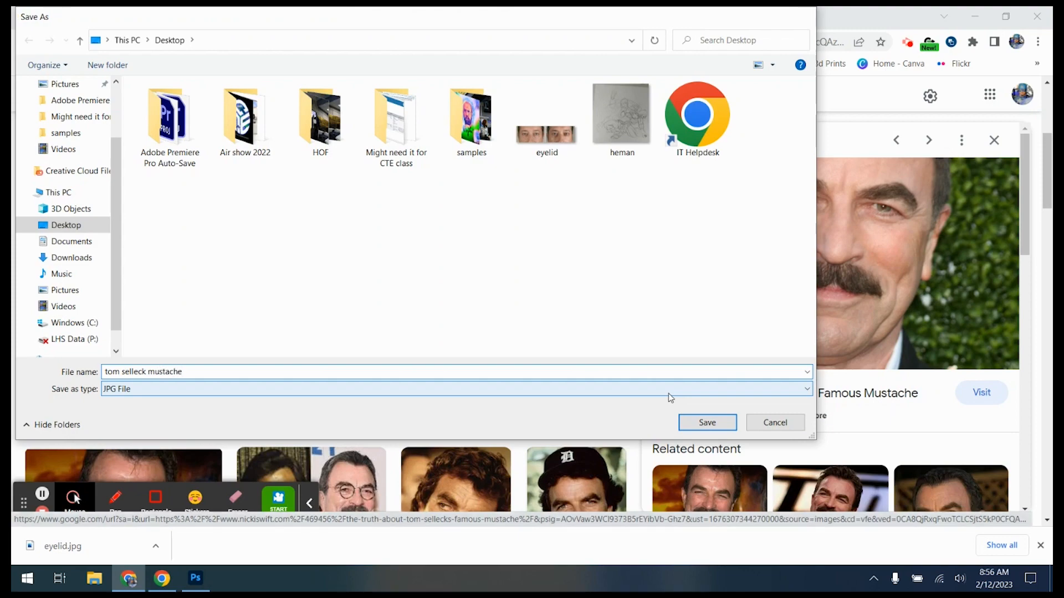
pyautogui.press('Return')
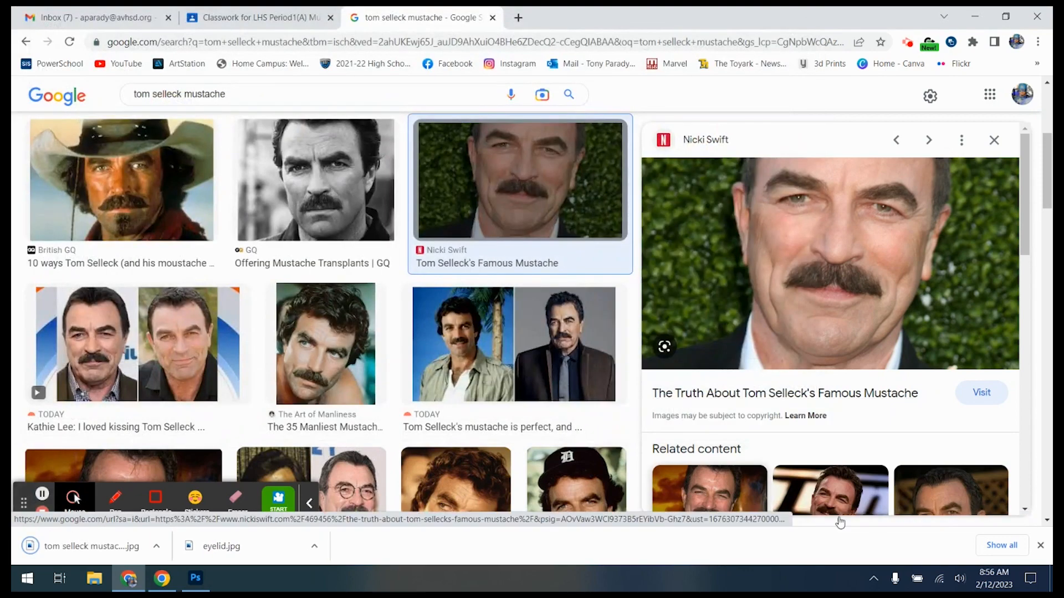
pyautogui.click(1040, 545)
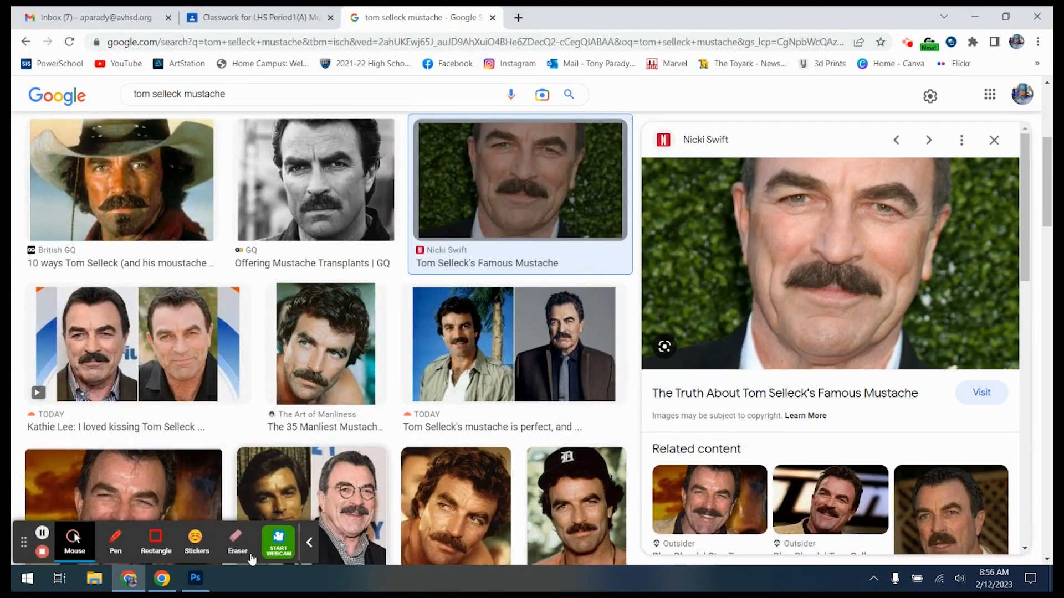
# Switch back to Photoshop and close eyelid.jpg without saving its changes
pyautogui.click(192, 587)
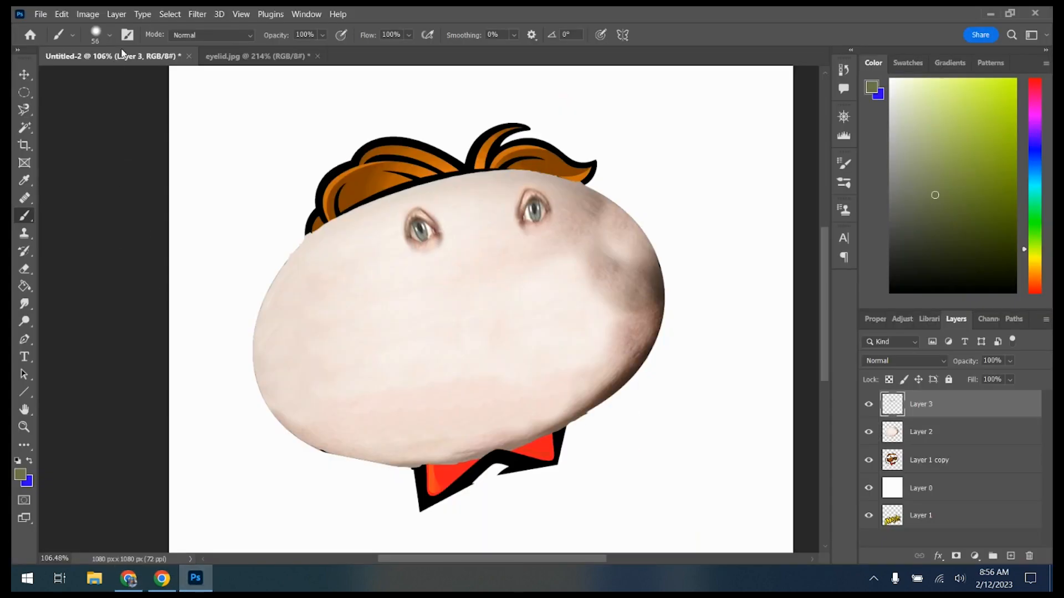
pyautogui.click(313, 56)
pyautogui.click(317, 55)
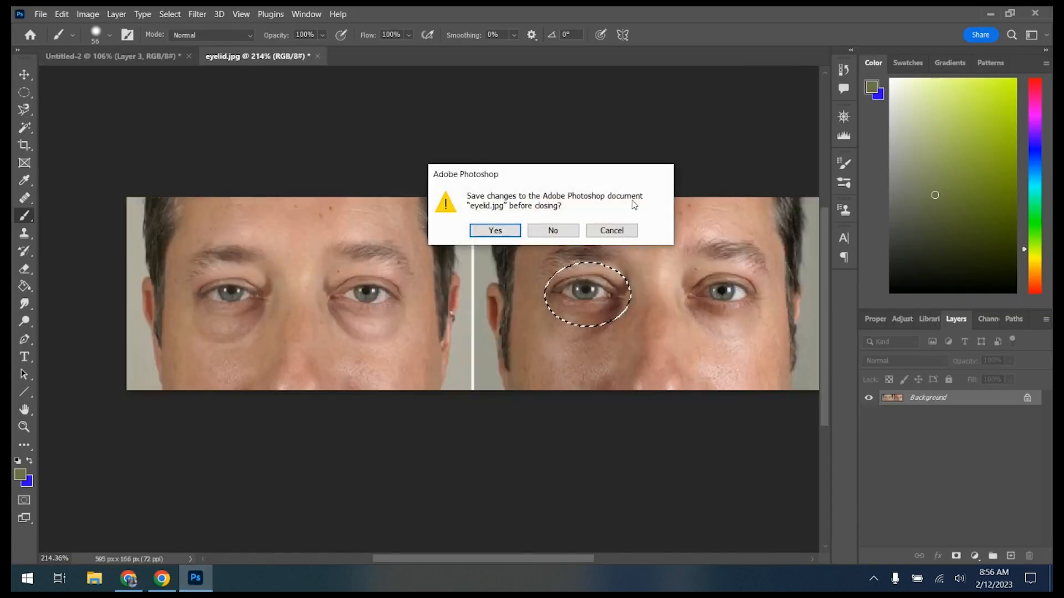
pyautogui.click(562, 228)
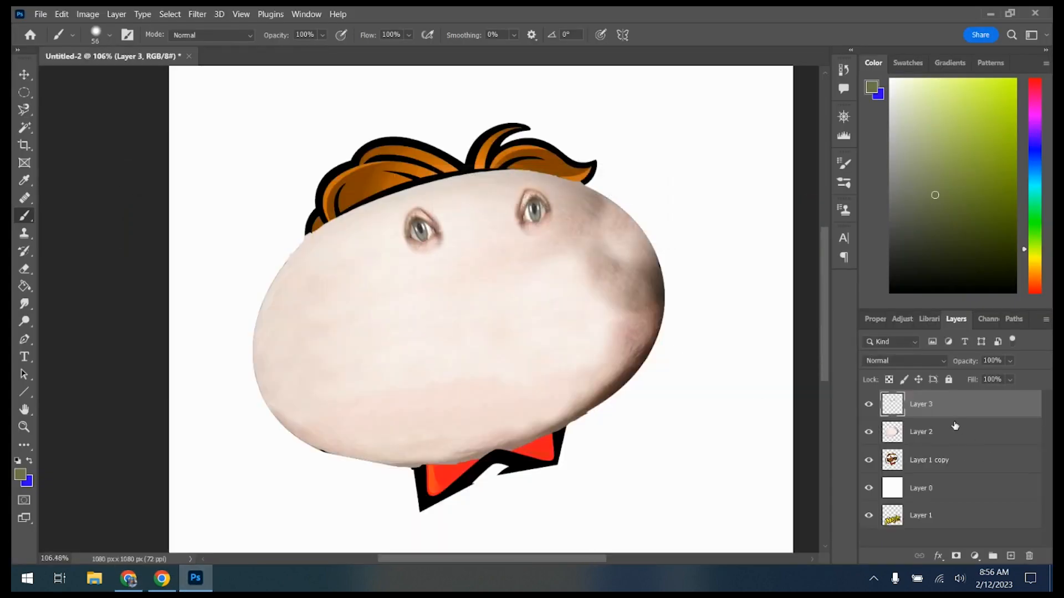
# Compare the artwork with the Layer 3 eyes and the Layer 2 skin hidden and shown in turn
pyautogui.click(869, 404)
pyautogui.click(869, 404)
pyautogui.click(868, 432)
pyautogui.click(868, 432)
# Delete the eyelid image from the Desktop and open the "tom selleck mustache" photo
pyautogui.click(43, 14)
pyautogui.click(51, 38)
pyautogui.scroll(-3, 615, 221)
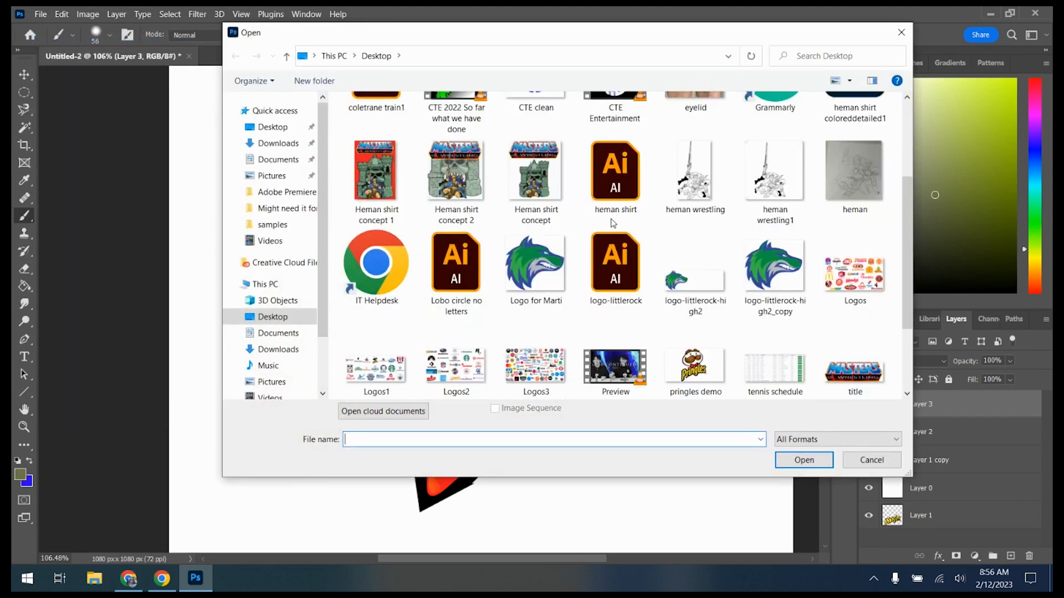
pyautogui.scroll(3, 692, 216)
pyautogui.click(701, 228)
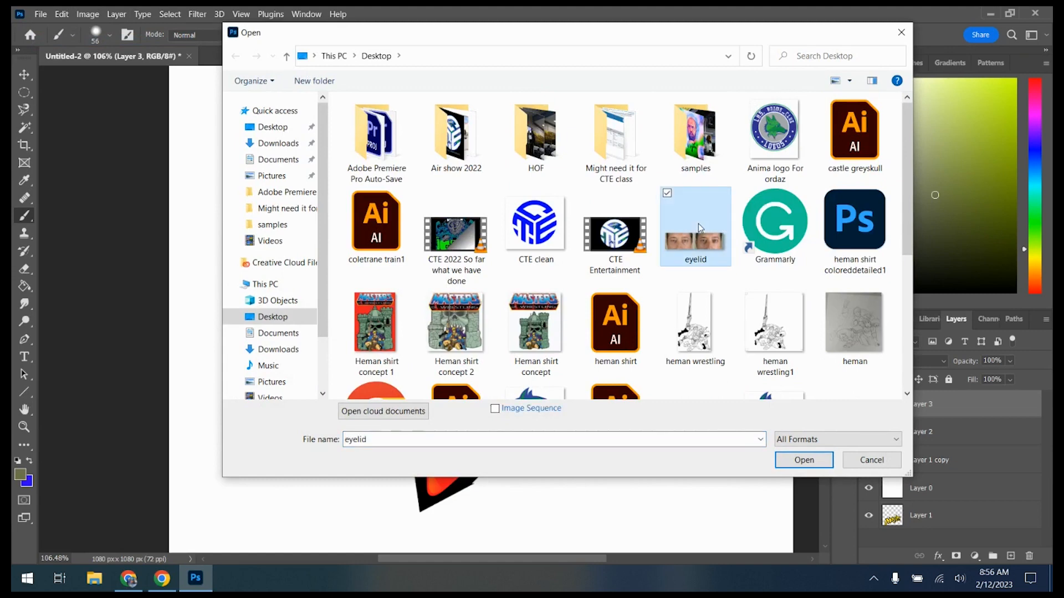
pyautogui.press('Delete')
pyautogui.scroll(-3, 685, 233)
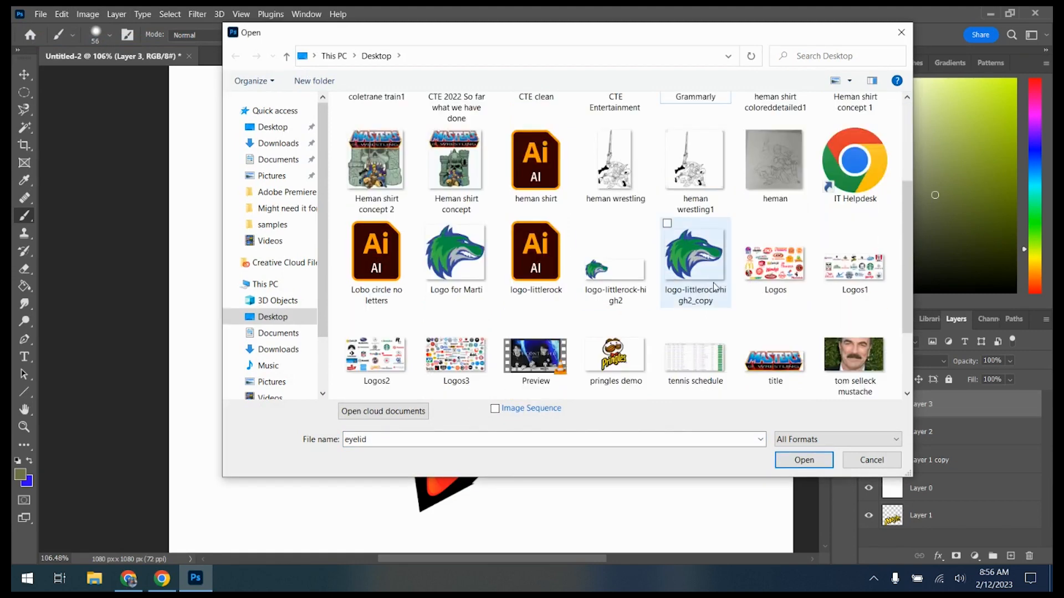
pyautogui.click(854, 360)
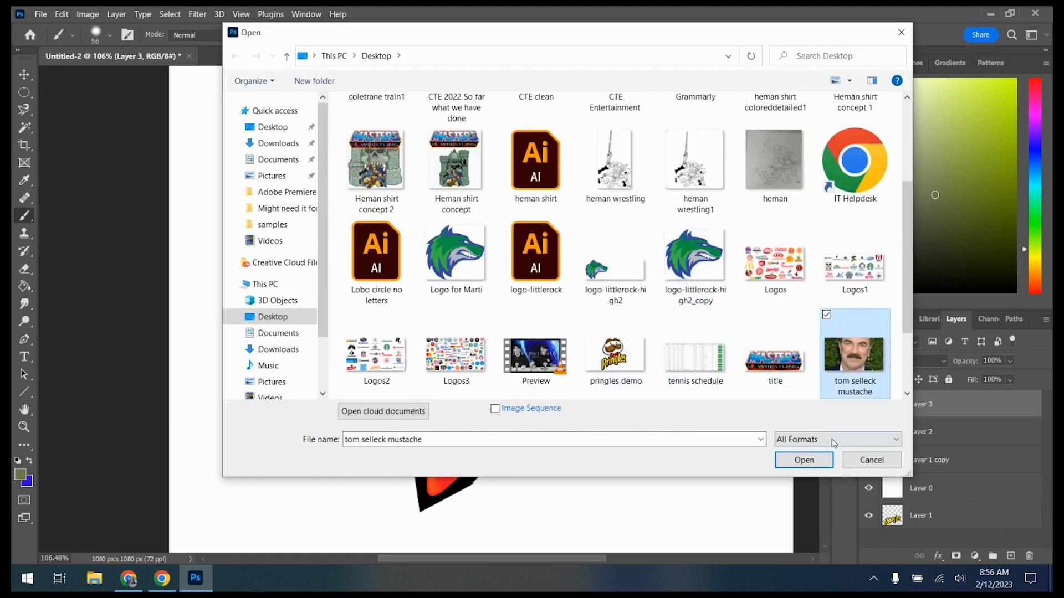
pyautogui.click(806, 459)
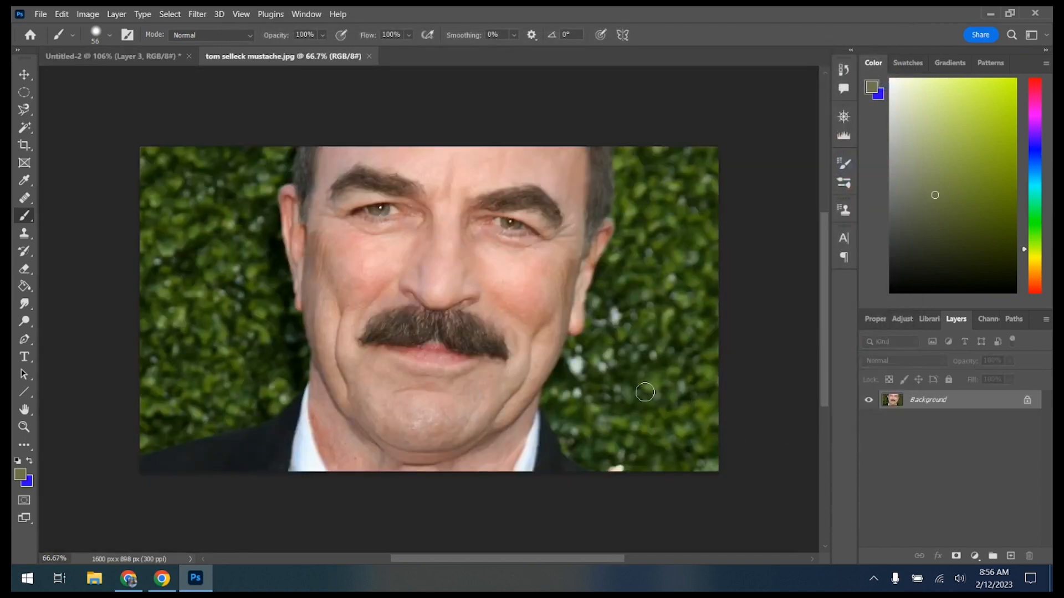
# Copy an elliptical selection around the mustache in the portrait and paste it into Untitled-2
pyautogui.click(24, 92)
pyautogui.moveTo(350, 285); pyautogui.dragTo(532, 396)
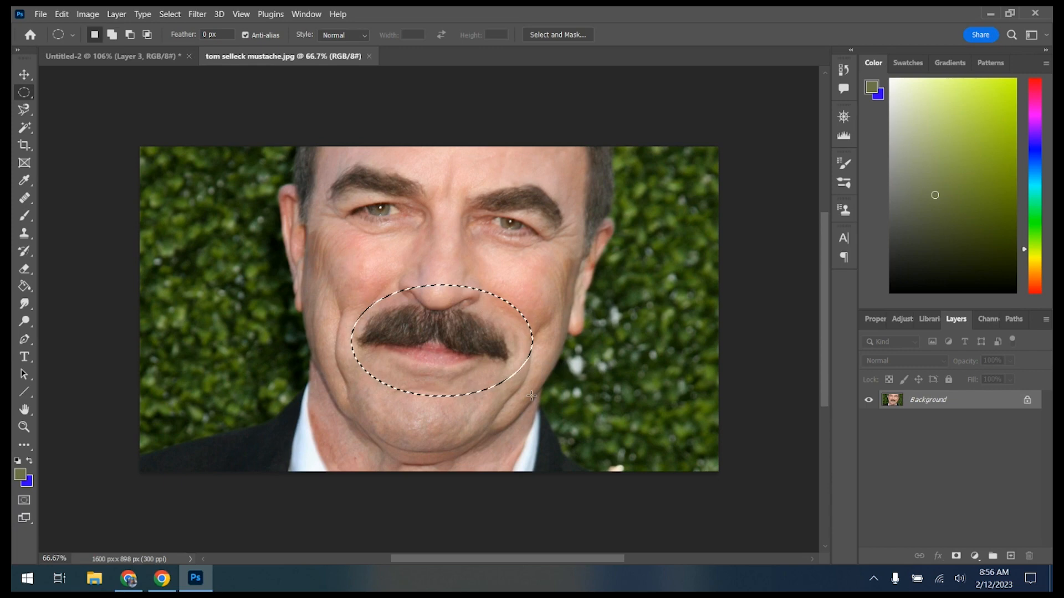
pyautogui.hotkey('ctrl', 'c')
pyautogui.click(147, 57)
pyautogui.hotkey('ctrl', 'v')
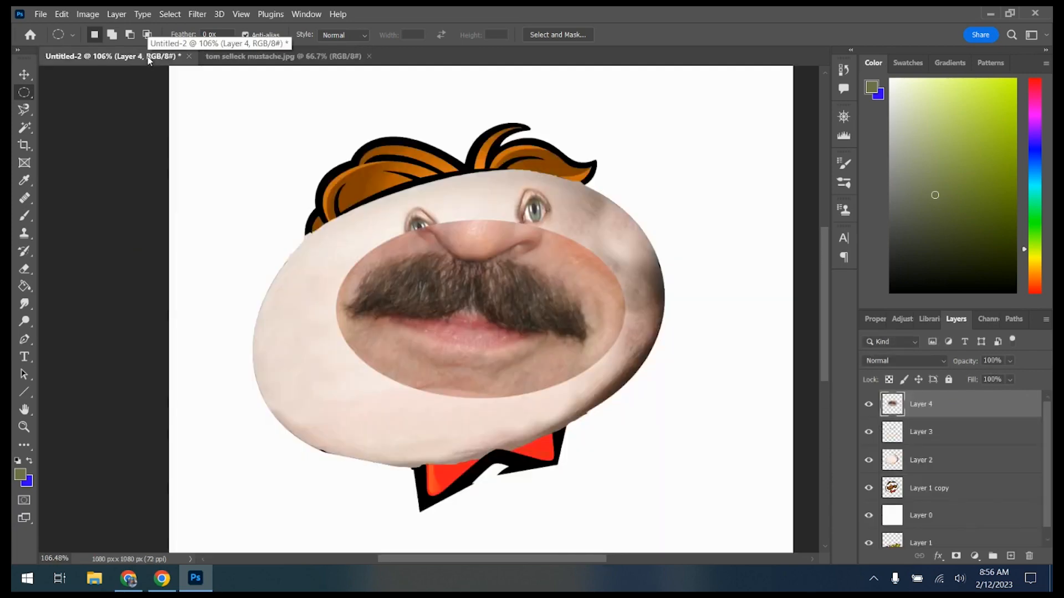
# Scale the pasted mustache patch to about 78%, rotate it about -19° and centre it below the eyes
pyautogui.hotkey('ctrl', 't')
pyautogui.moveTo(675, 202); pyautogui.dragTo(620, 159)
pyautogui.moveTo(501, 270); pyautogui.dragTo(516, 295)
pyautogui.moveTo(670, 379); pyautogui.dragTo(596, 353)
pyautogui.moveTo(520, 329); pyautogui.dragTo(549, 330)
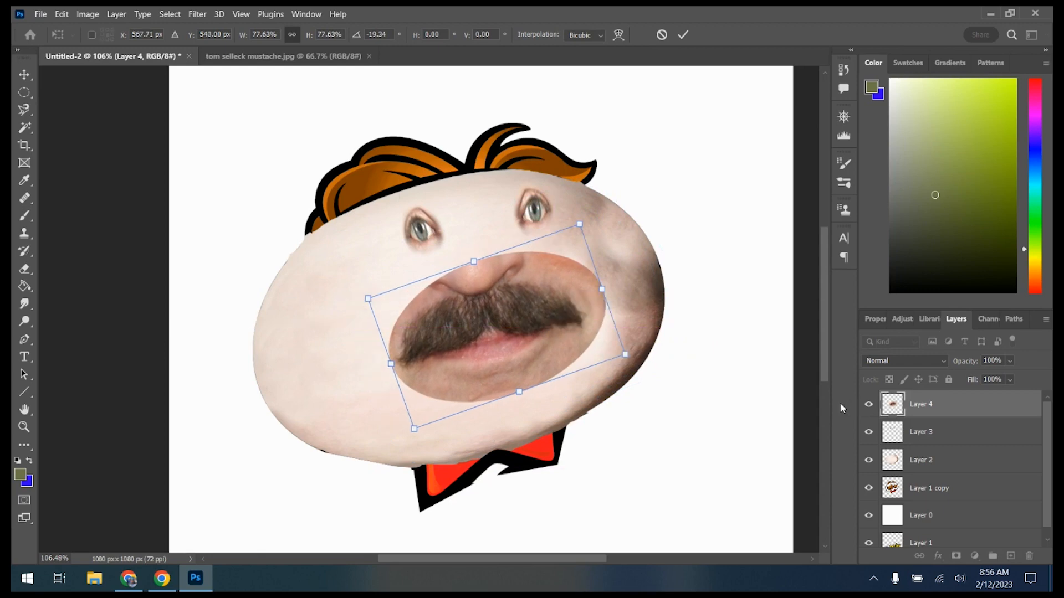
# With Layer 4 at 57% opacity and Layer 2 hidden, enlarge the mustache patch to about 145% over the cartoon mustache
pyautogui.click(1009, 361)
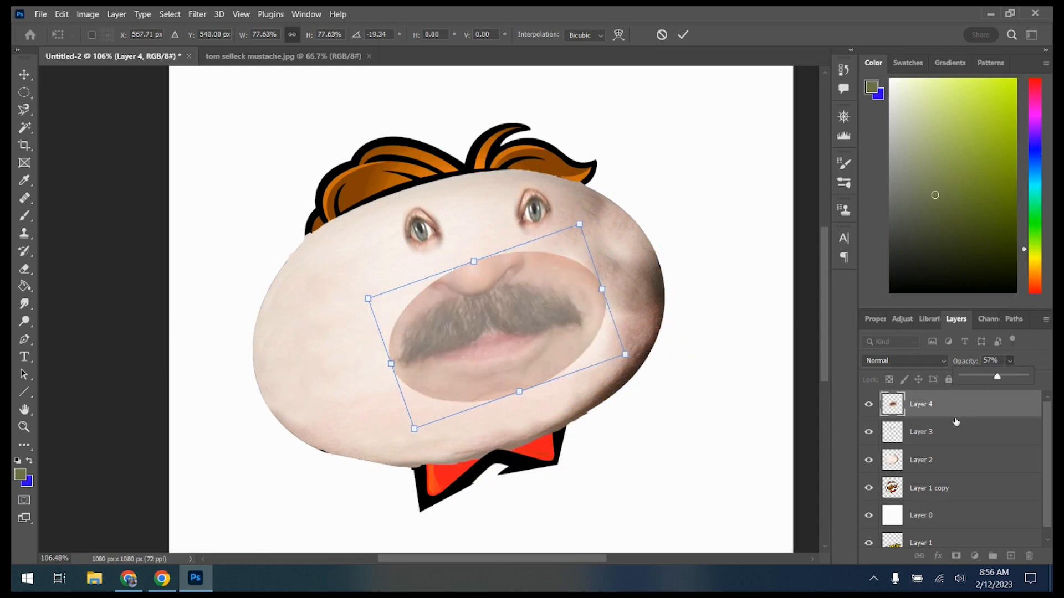
pyautogui.click(869, 459)
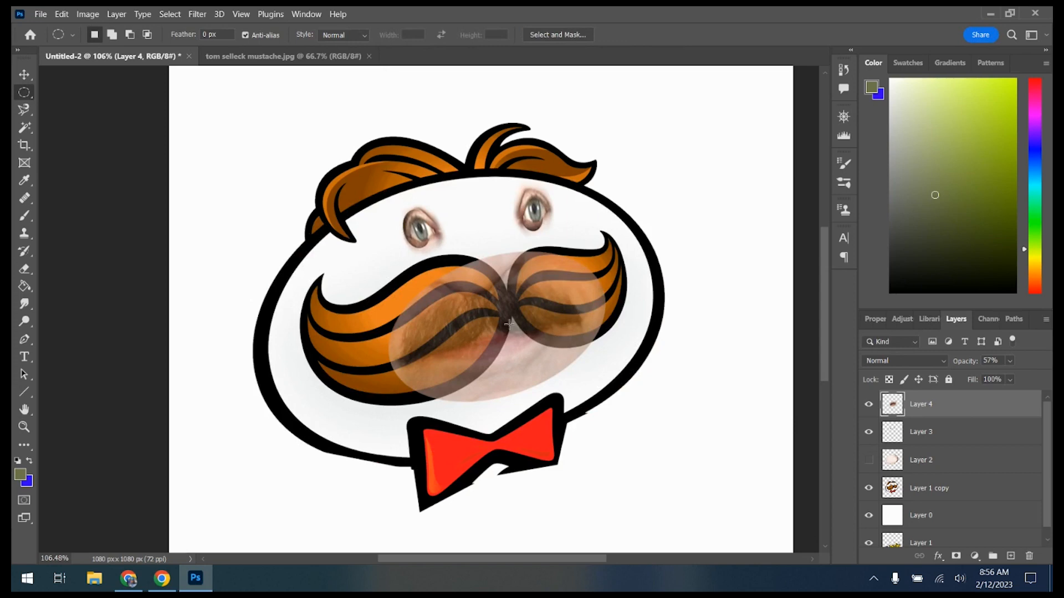
pyautogui.hotkey('ctrl', 't')
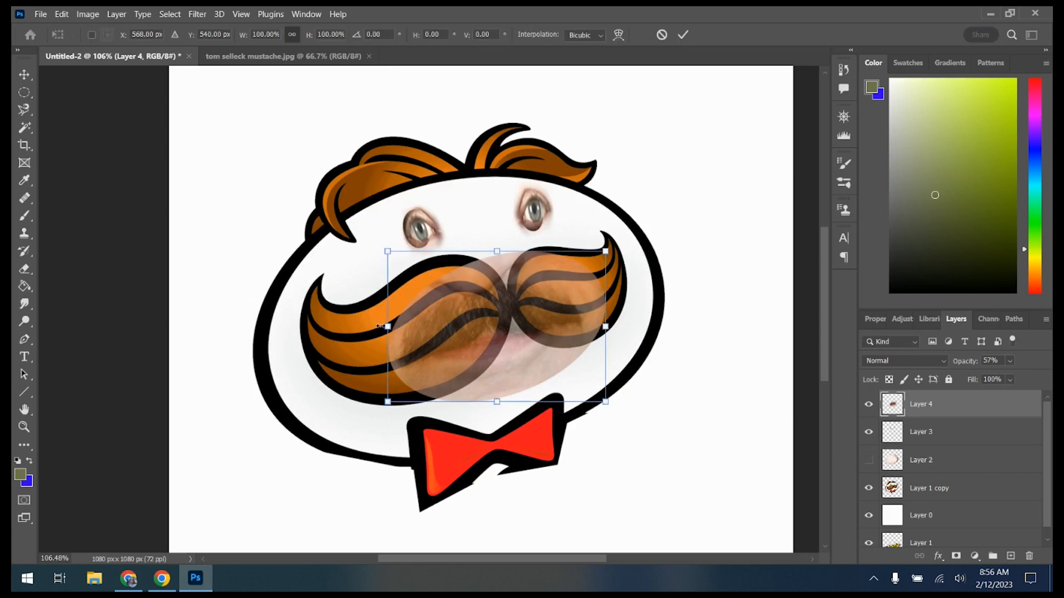
pyautogui.moveTo(388, 327); pyautogui.dragTo(348, 327)
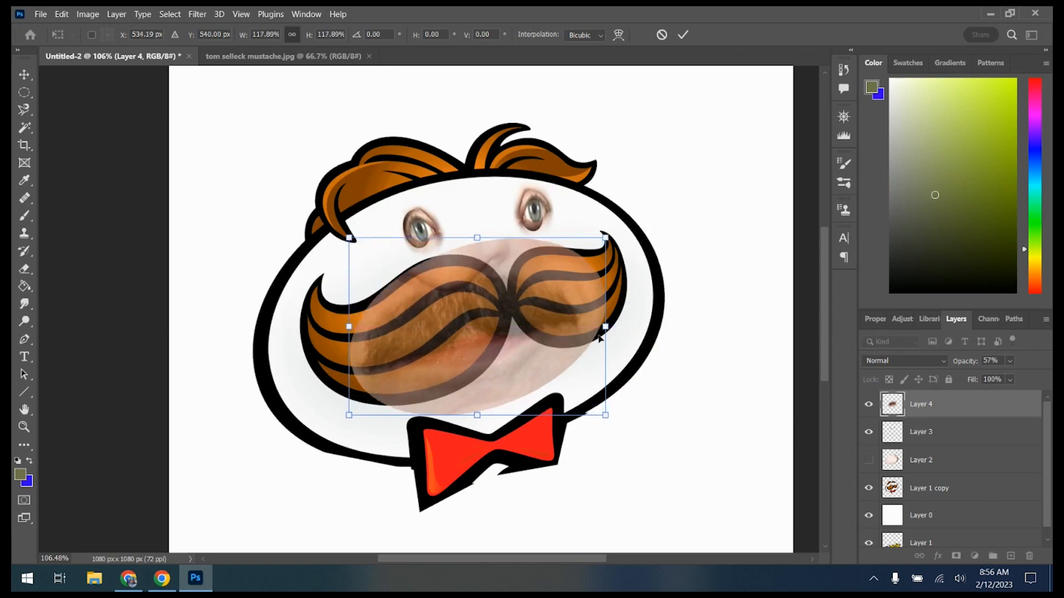
pyautogui.moveTo(607, 328); pyautogui.dragTo(664, 327)
pyautogui.moveTo(523, 325); pyautogui.dragTo(538, 323)
# Warp the mustache patch slightly towards the cartoon mustache's shape and restore Layer 4 to 100% opacity
pyautogui.rightClick(515, 315)
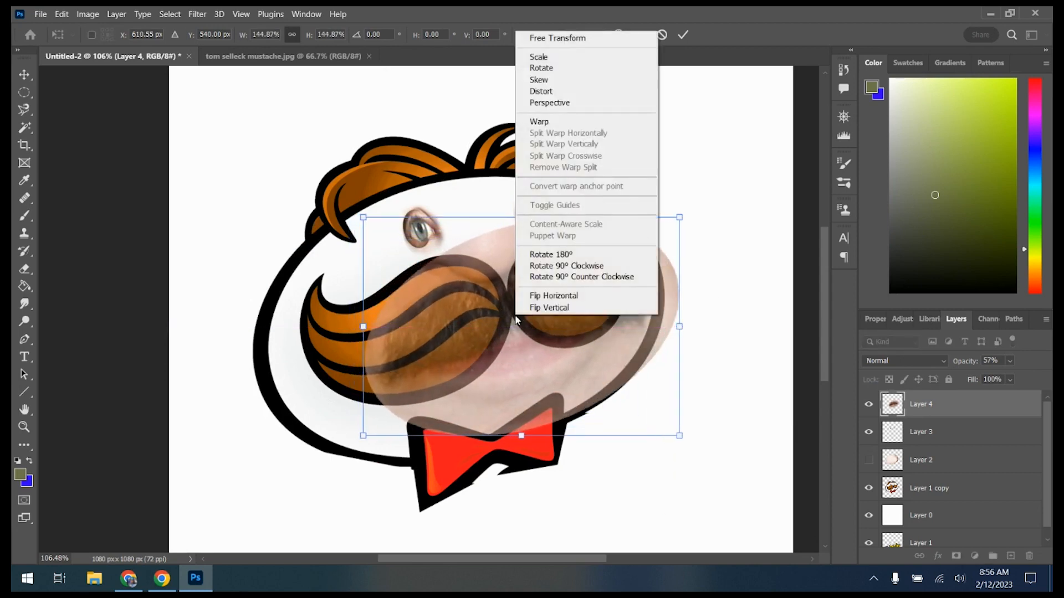
pyautogui.click(534, 124)
pyautogui.moveTo(438, 342); pyautogui.dragTo(431, 345)
pyautogui.moveTo(567, 311); pyautogui.dragTo(572, 311)
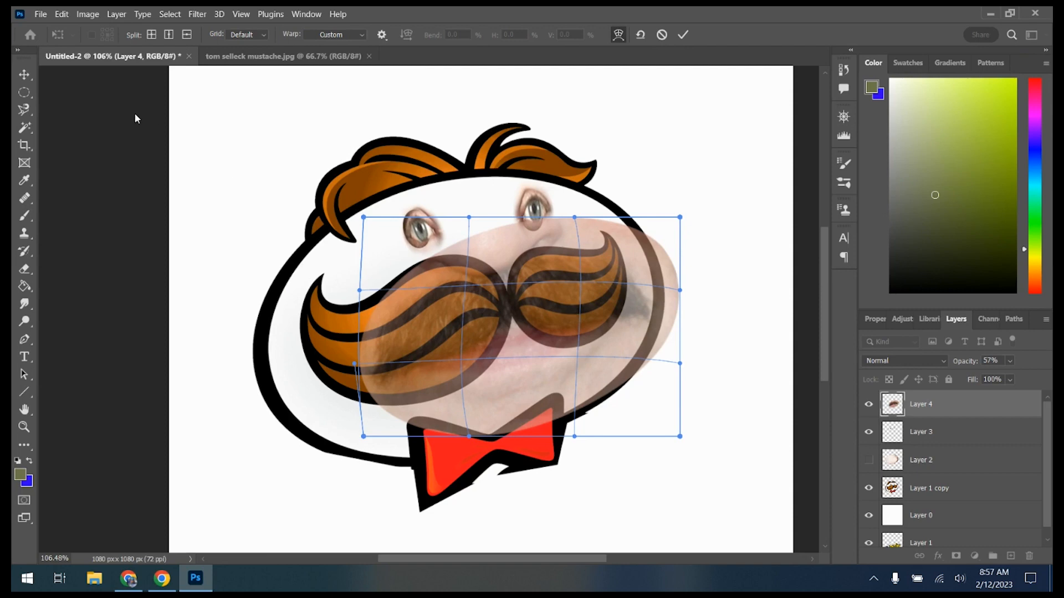
pyautogui.press('Return')
pyautogui.click(1010, 361)
pyautogui.moveTo(1014, 376); pyautogui.dragTo(1043, 376)
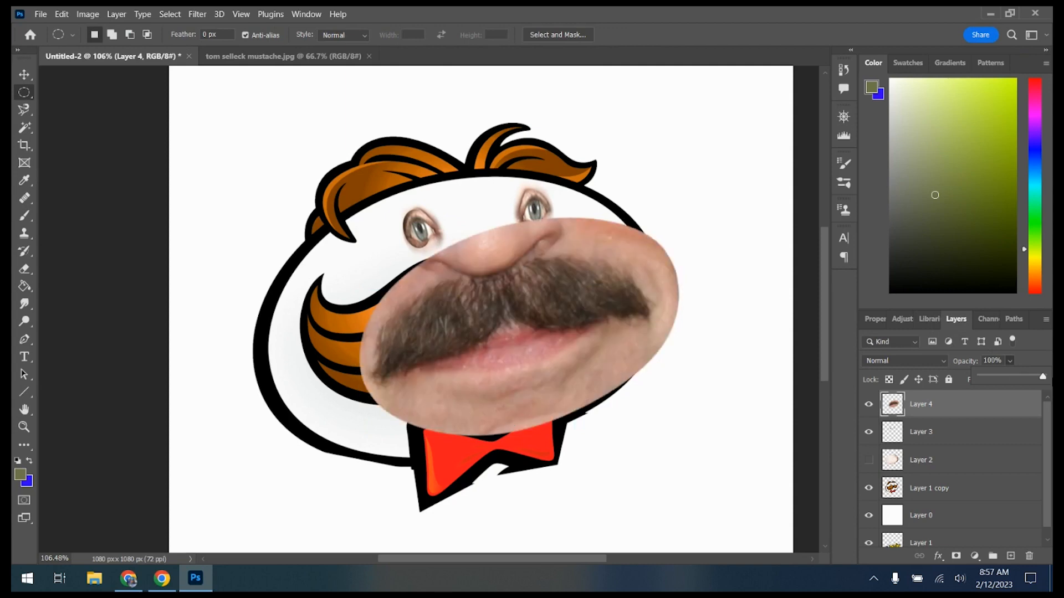
# Mask out the nose, lips and skin around the photo mustache on Layer 4 with a 75 px soft brush, and apply the mask
pyautogui.click(956, 556)
pyautogui.click(22, 216)
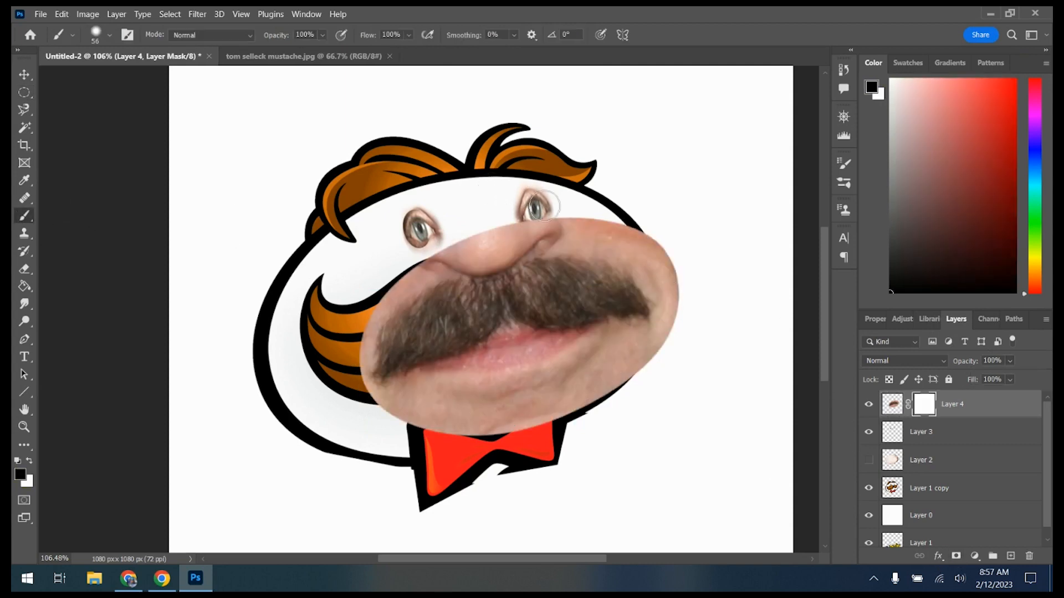
pyautogui.click(107, 37)
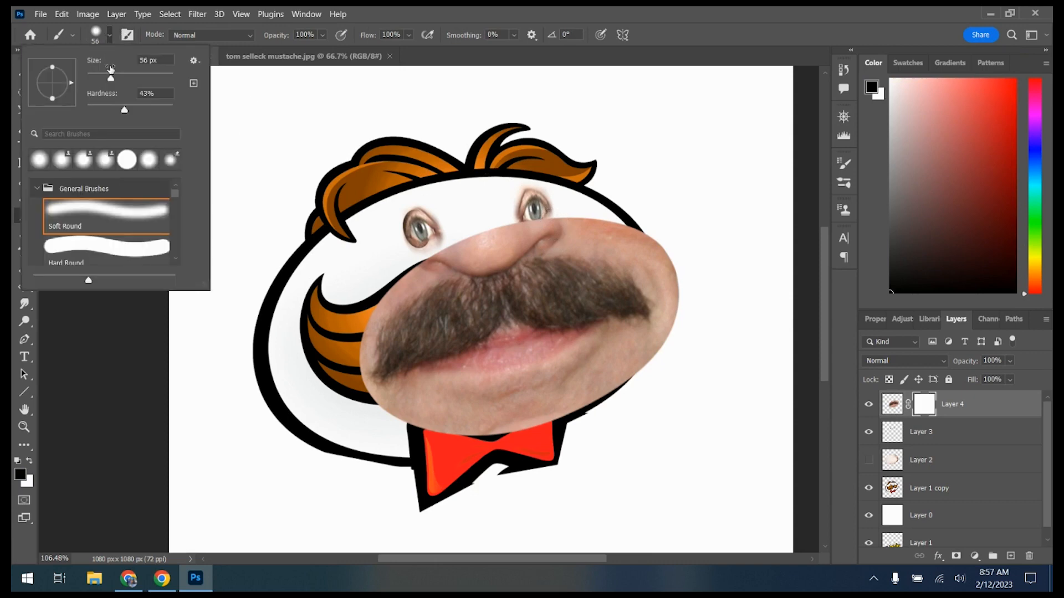
pyautogui.moveTo(558, 233)
pyautogui.mouseDown()
pyautogui.moveTo(414, 271)
pyautogui.moveTo(357, 343)
pyautogui.mouseUp()
pyautogui.moveTo(451, 251)
pyautogui.mouseDown()
pyautogui.moveTo(480, 233)
pyautogui.moveTo(530, 226)
pyautogui.moveTo(643, 250)
pyautogui.moveTo(602, 223)
pyautogui.moveTo(581, 220)
pyautogui.moveTo(658, 267)
pyautogui.moveTo(650, 267)
pyautogui.moveTo(673, 316)
pyautogui.moveTo(675, 252)
pyautogui.moveTo(676, 376)
pyautogui.moveTo(669, 338)
pyautogui.moveTo(513, 350)
pyautogui.moveTo(422, 389)
pyautogui.moveTo(412, 430)
pyautogui.moveTo(386, 425)
pyautogui.moveTo(351, 391)
pyautogui.moveTo(344, 359)
pyautogui.moveTo(352, 379)
pyautogui.moveTo(381, 397)
pyautogui.moveTo(530, 441)
pyautogui.moveTo(483, 451)
pyautogui.moveTo(440, 437)
pyautogui.moveTo(516, 418)
pyautogui.moveTo(545, 424)
pyautogui.moveTo(522, 417)
pyautogui.moveTo(504, 436)
pyautogui.moveTo(599, 446)
pyautogui.moveTo(505, 397)
pyautogui.moveTo(478, 391)
pyautogui.moveTo(462, 413)
pyautogui.moveTo(571, 373)
pyautogui.moveTo(567, 399)
pyautogui.moveTo(622, 374)
pyautogui.moveTo(658, 381)
pyautogui.moveTo(491, 380)
pyautogui.moveTo(579, 372)
pyautogui.moveTo(622, 332)
pyautogui.mouseUp()
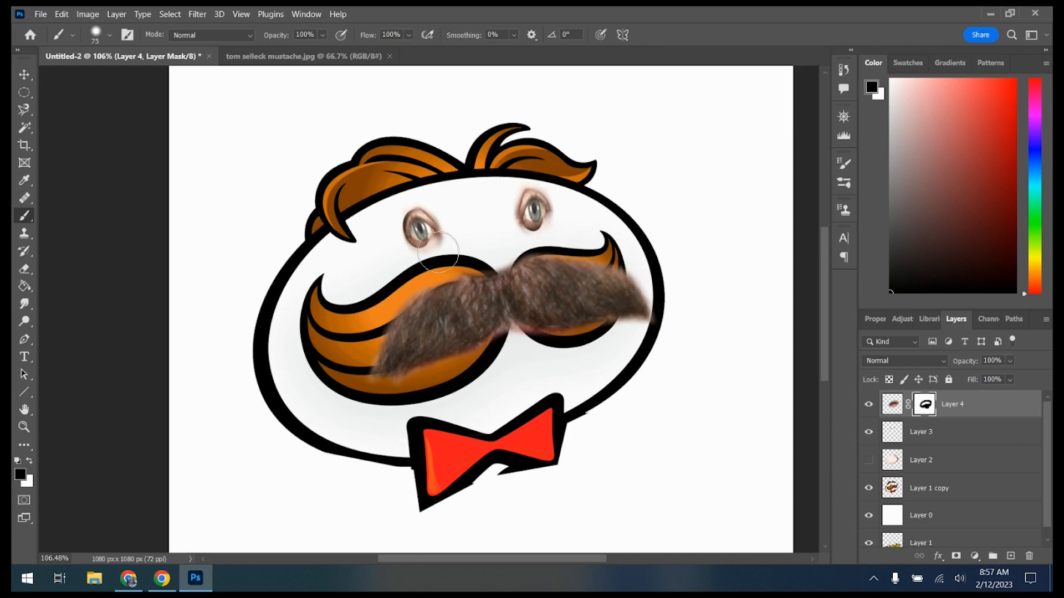
pyautogui.rightClick(931, 408)
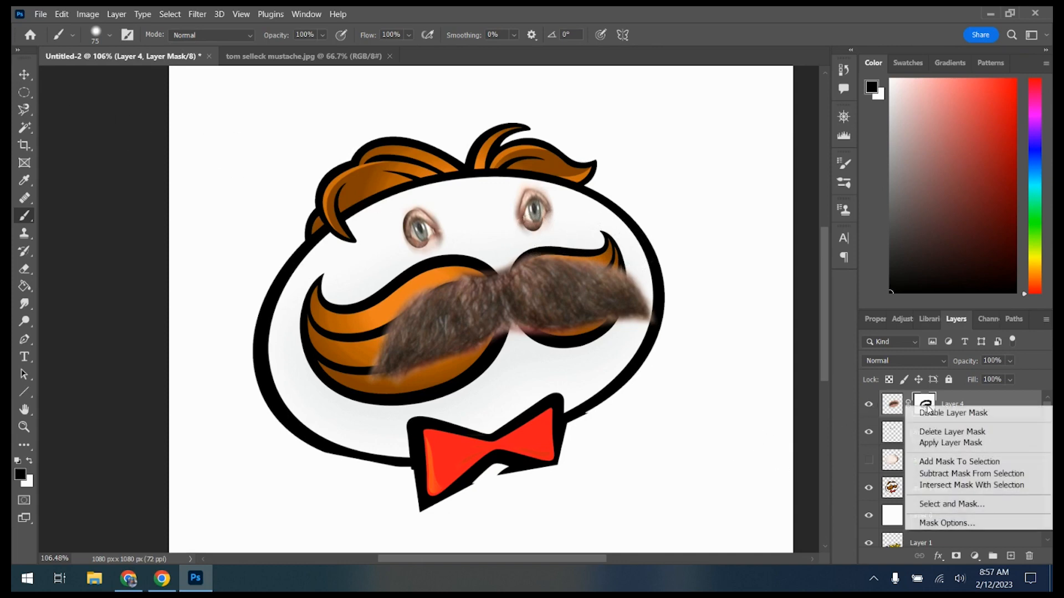
pyautogui.click(937, 444)
# Hide Layer 4 and select the cartoon mustache's outline on Layer 1 copy with the Magnetic Lasso
pyautogui.click(868, 405)
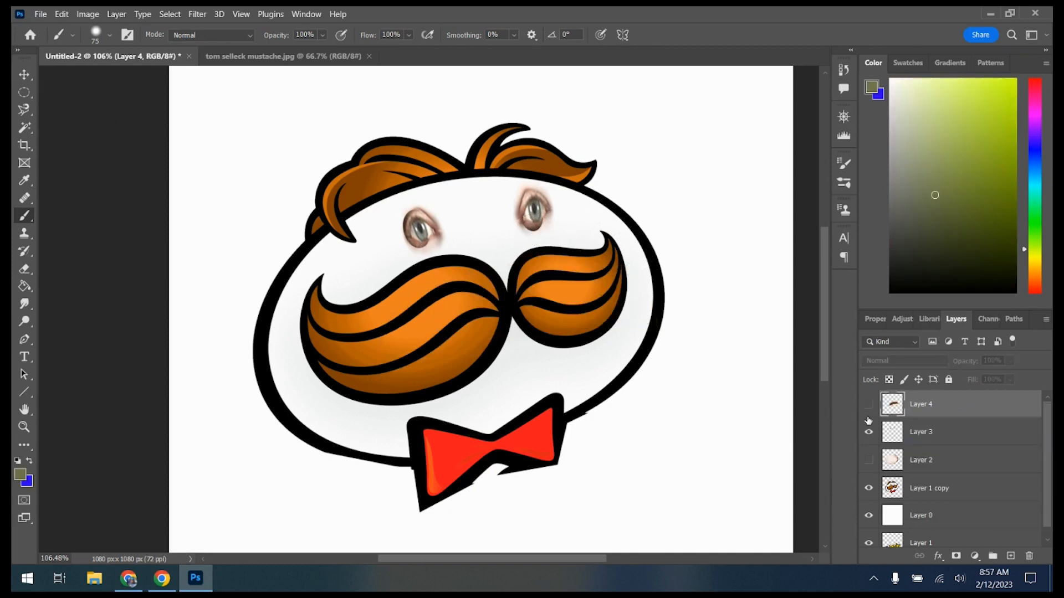
pyautogui.click(921, 488)
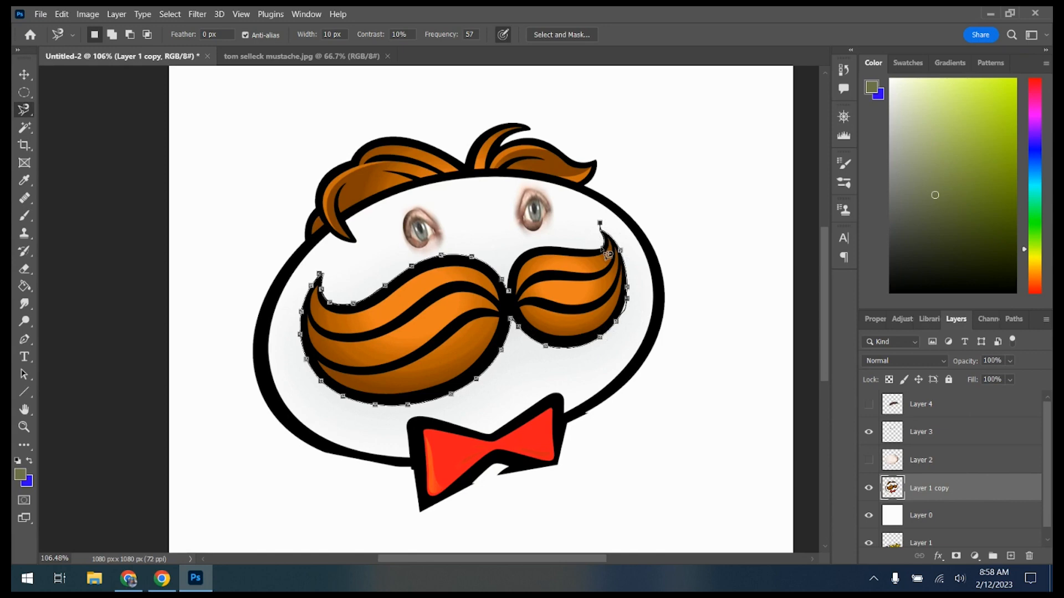
pyautogui.click(515, 298)
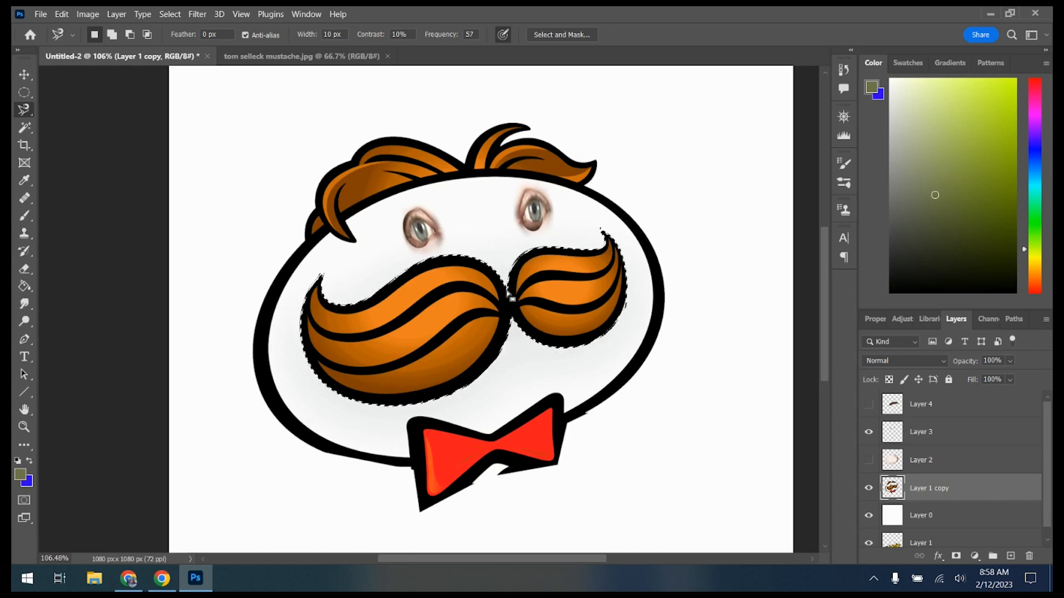
# Show Layer 4 again and open it in the Liquify filter with the brush size at 235
pyautogui.click(867, 404)
pyautogui.click(942, 408)
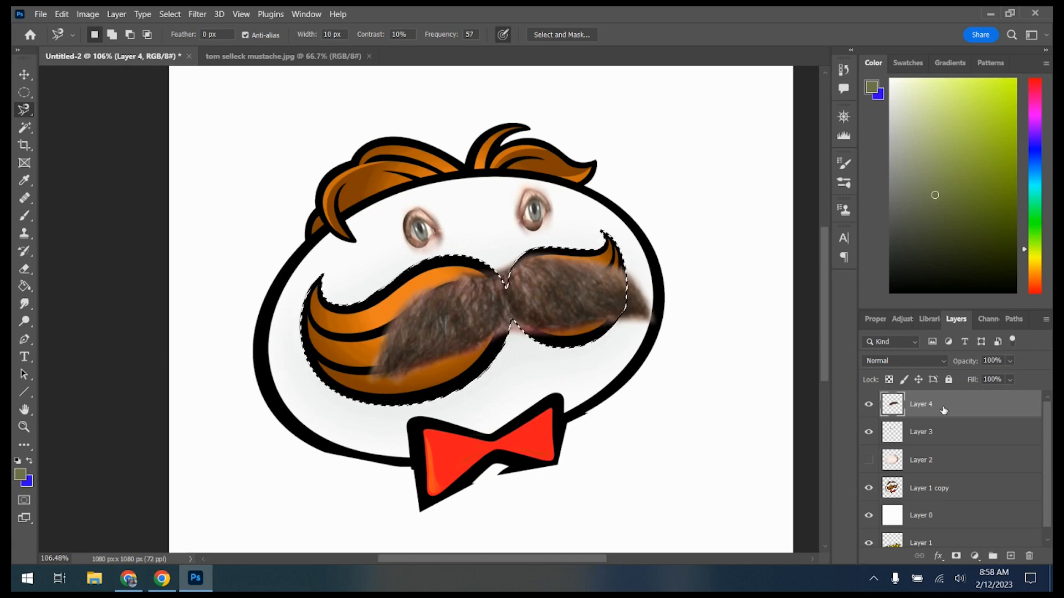
pyautogui.click(198, 13)
pyautogui.click(218, 132)
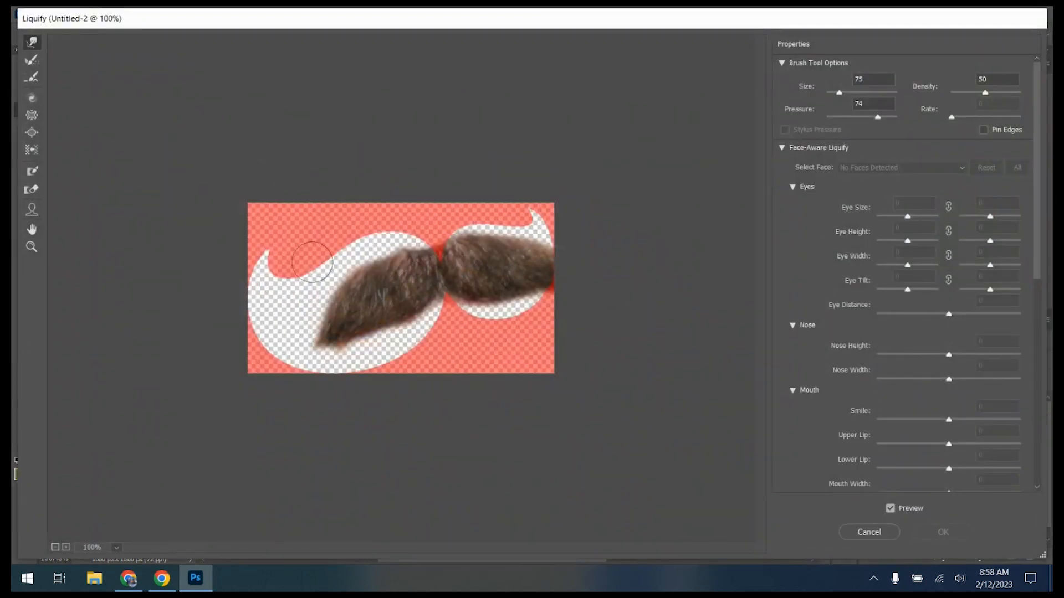
pyautogui.scroll(2, 368, 310)
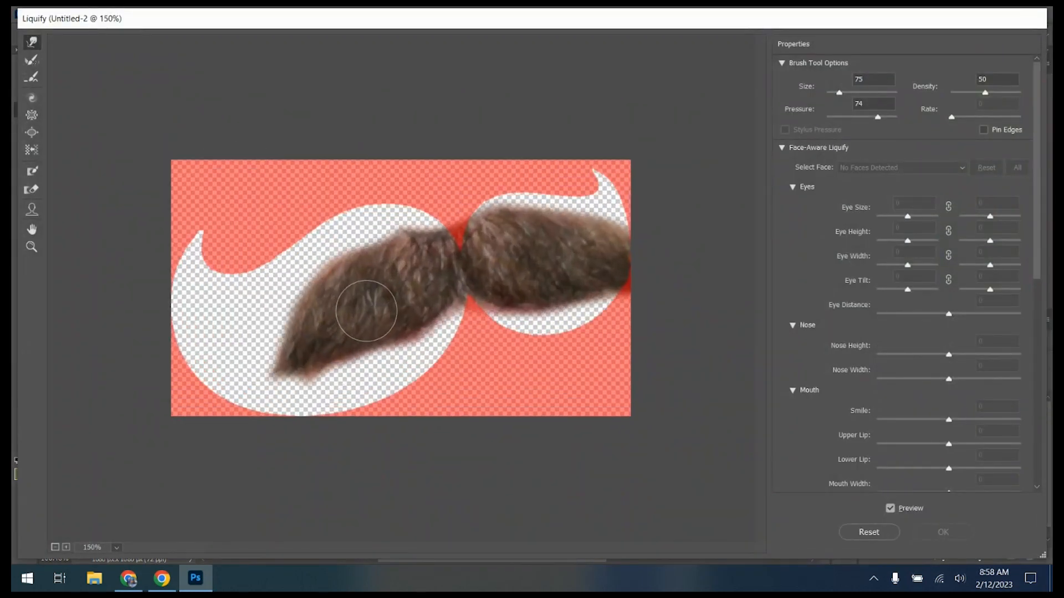
pyautogui.scroll(1, 363, 313)
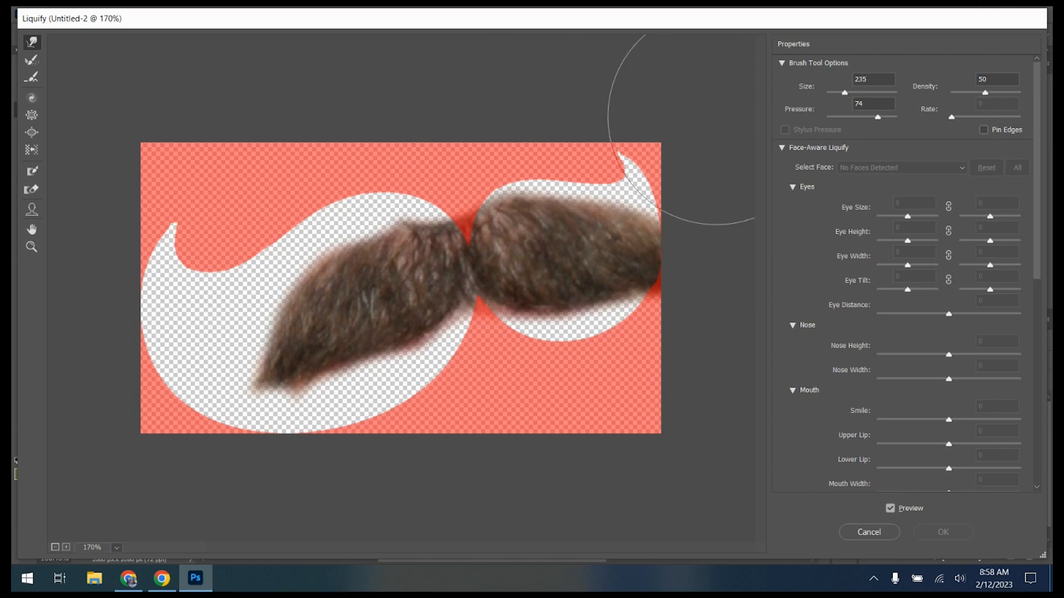
# Try to stretch the mustache's left half over the cartoon outline with the 235 Forward Warp brush and thaw mask spots around it
pyautogui.moveTo(393, 212)
pyautogui.mouseDown()
pyautogui.moveTo(367, 172)
pyautogui.moveTo(347, 221)
pyautogui.moveTo(329, 223)
pyautogui.moveTo(322, 191)
pyautogui.mouseUp()
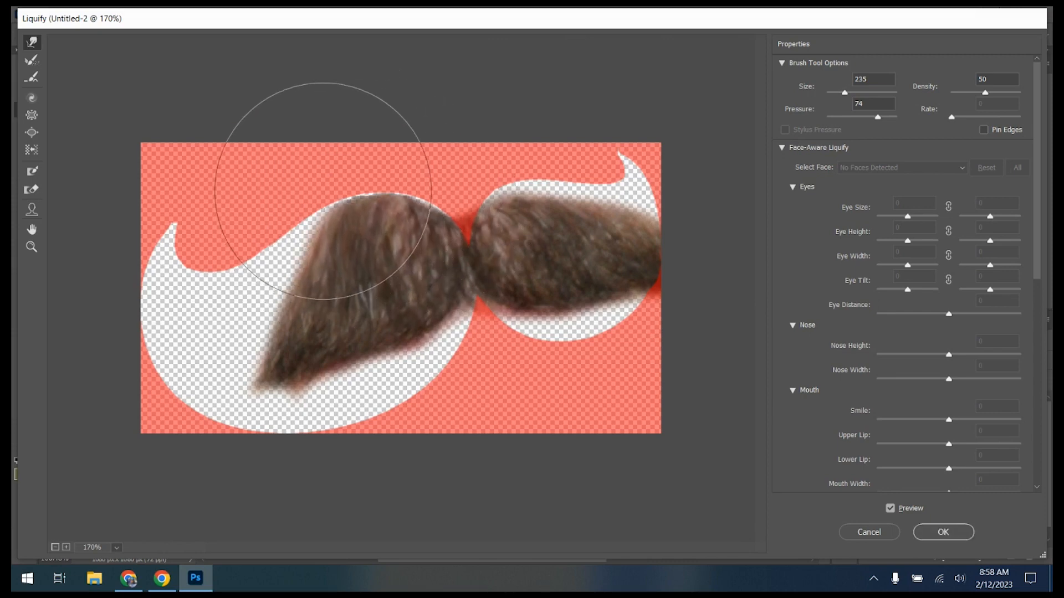
pyautogui.moveTo(399, 353); pyautogui.dragTo(397, 409)
pyautogui.moveTo(436, 333)
pyautogui.mouseDown()
pyautogui.moveTo(433, 386)
pyautogui.moveTo(351, 373)
pyautogui.moveTo(300, 433)
pyautogui.moveTo(292, 416)
pyautogui.moveTo(206, 395)
pyautogui.moveTo(146, 416)
pyautogui.mouseUp()
pyautogui.moveTo(288, 373)
pyautogui.mouseDown()
pyautogui.moveTo(267, 397)
pyautogui.moveTo(259, 466)
pyautogui.mouseUp()
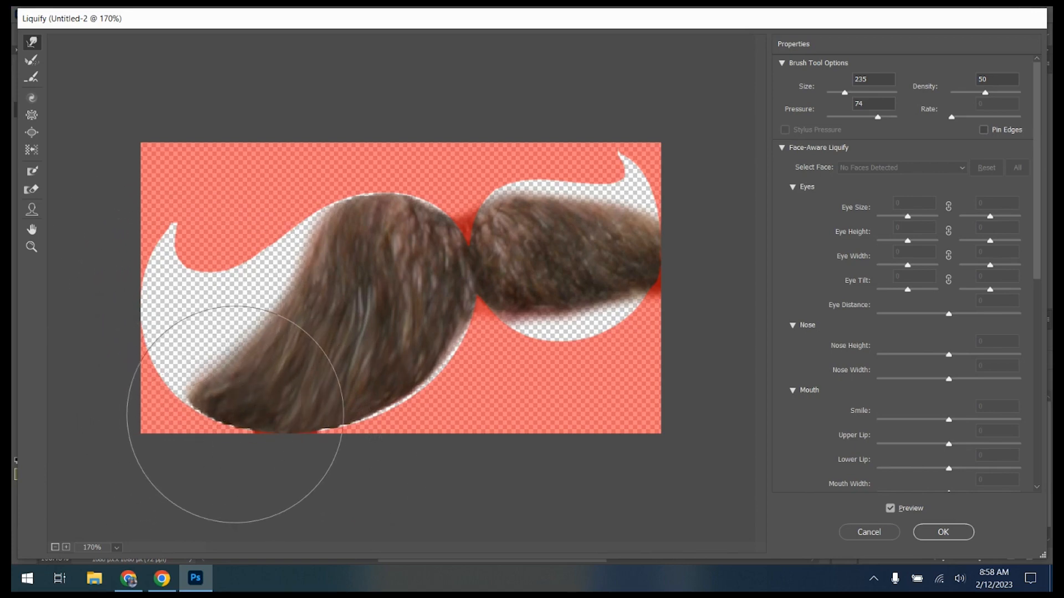
pyautogui.moveTo(280, 332)
pyautogui.mouseDown()
pyautogui.moveTo(237, 249)
pyautogui.moveTo(222, 256)
pyautogui.mouseUp()
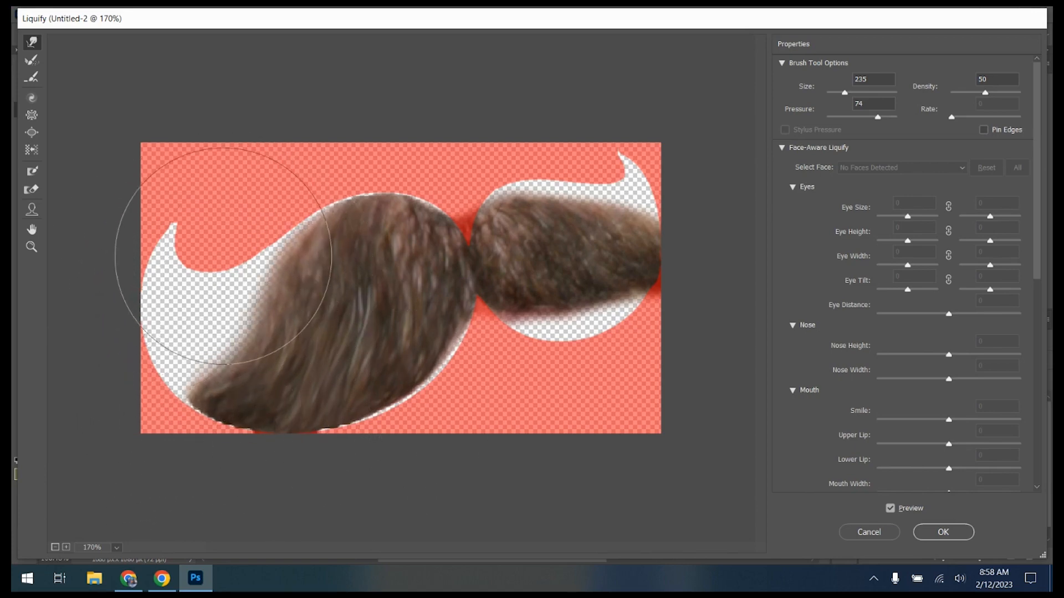
pyautogui.moveTo(258, 332)
pyautogui.mouseDown()
pyautogui.moveTo(198, 302)
pyautogui.moveTo(212, 338)
pyautogui.moveTo(180, 332)
pyautogui.moveTo(115, 267)
pyautogui.moveTo(107, 240)
pyautogui.mouseUp()
pyautogui.moveTo(175, 331); pyautogui.dragTo(107, 211)
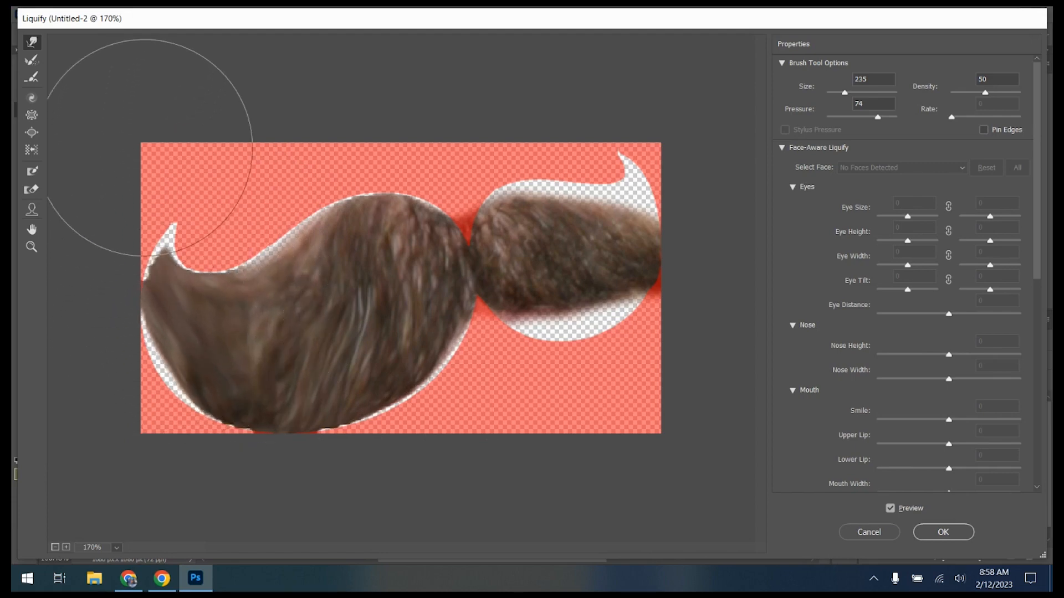
pyautogui.moveTo(191, 300)
pyautogui.mouseDown()
pyautogui.moveTo(197, 231)
pyautogui.moveTo(184, 195)
pyautogui.mouseUp()
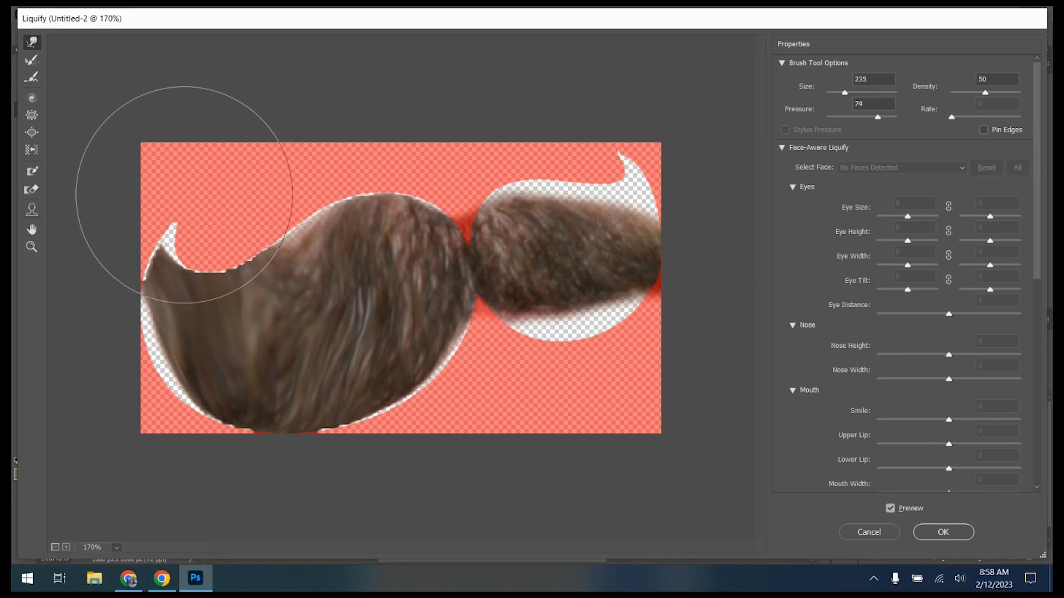
pyautogui.moveTo(233, 370); pyautogui.dragTo(203, 363)
pyautogui.moveTo(320, 366)
pyautogui.mouseDown()
pyautogui.moveTo(305, 394)
pyautogui.moveTo(245, 401)
pyautogui.mouseUp()
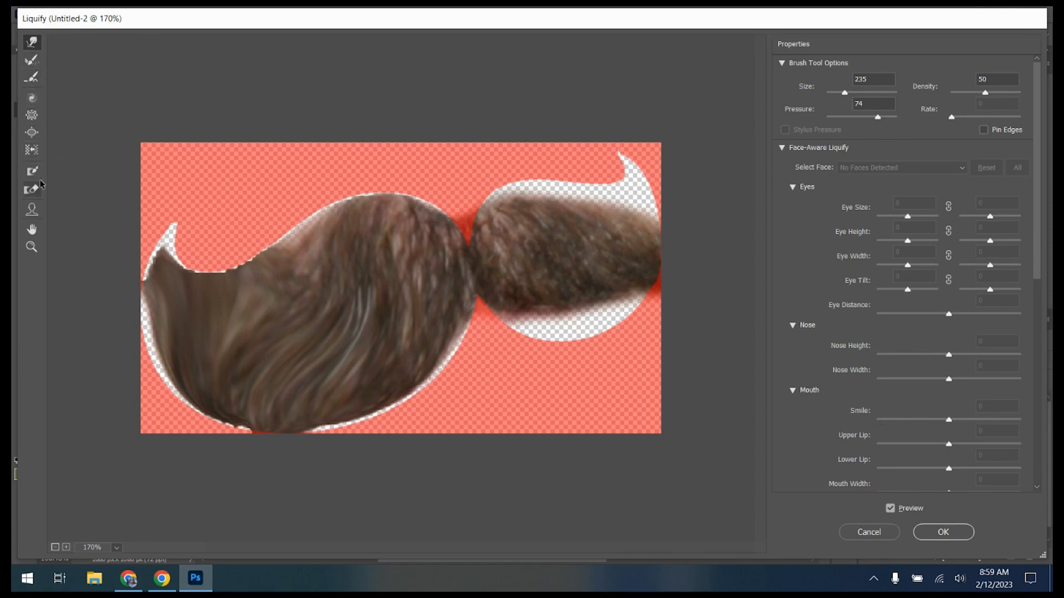
pyautogui.moveTo(143, 253)
pyautogui.mouseDown()
pyautogui.moveTo(214, 293)
pyautogui.moveTo(182, 360)
pyautogui.moveTo(175, 335)
pyautogui.mouseUp()
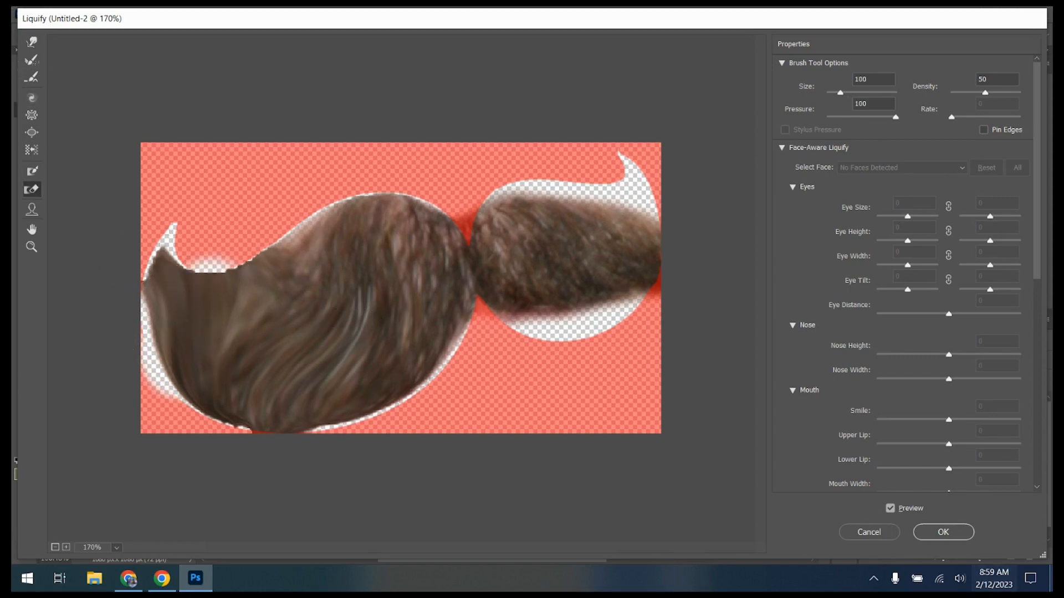
pyautogui.click(857, 537)
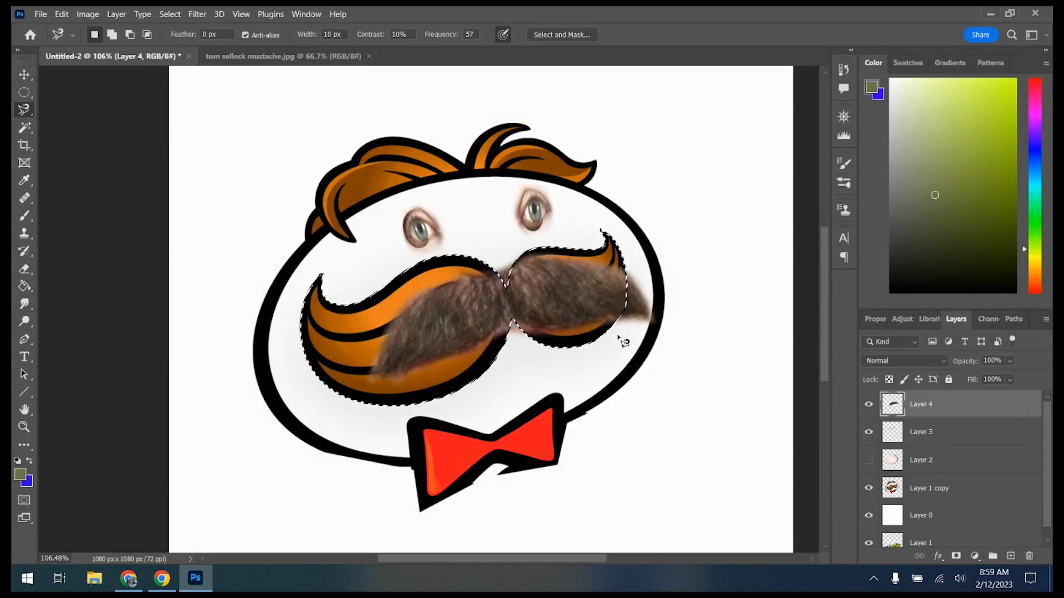
pyautogui.click(198, 14)
pyautogui.click(219, 133)
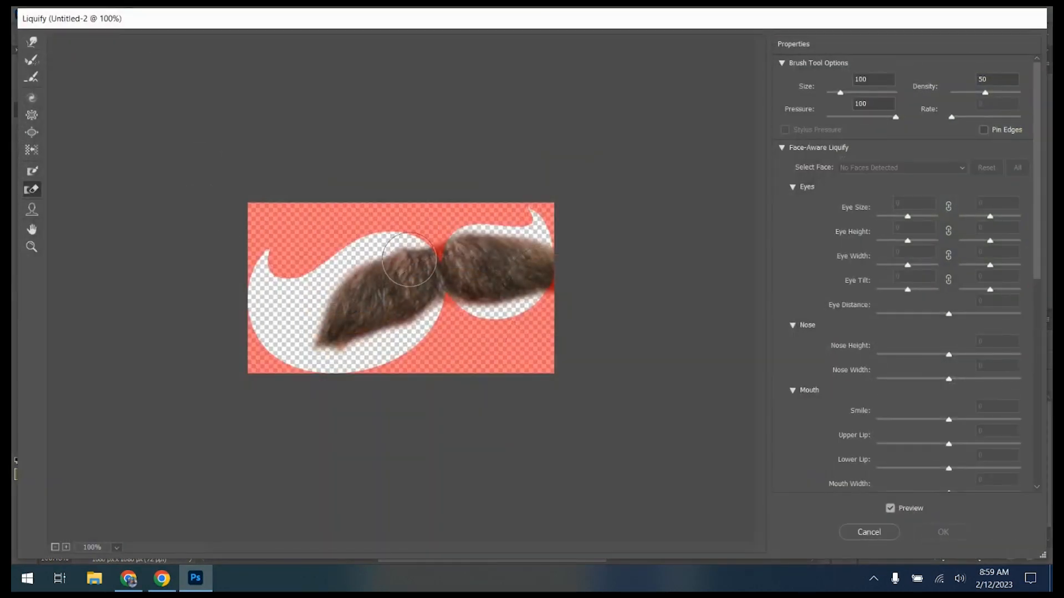
pyautogui.moveTo(409, 251); pyautogui.dragTo(409, 241)
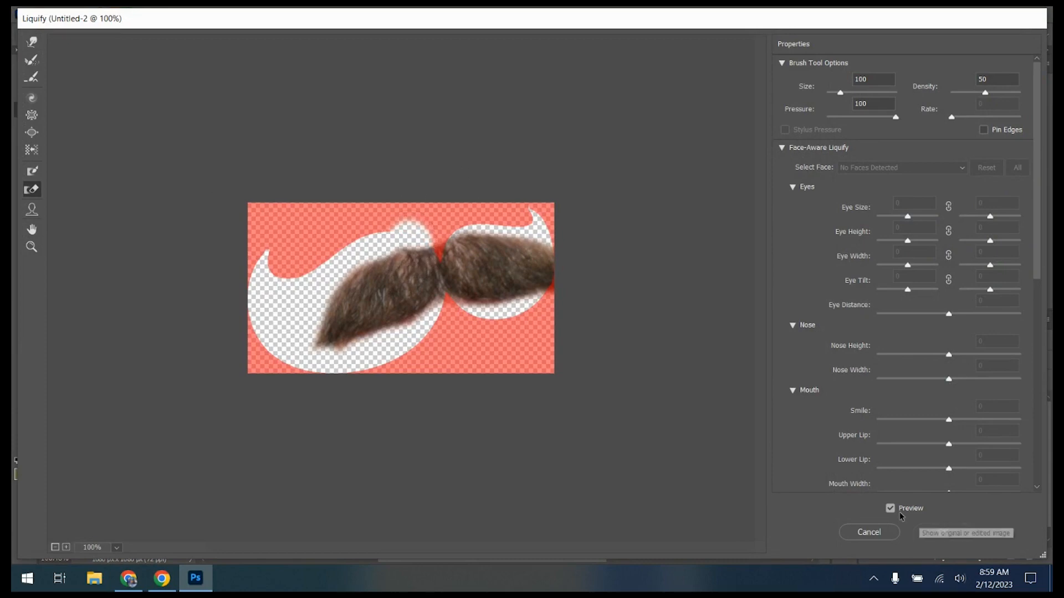
pyautogui.click(944, 532)
# Reopen Layer 4 in Liquify and push both mustache halves outward towards the cartoon outline using Forward Warp at size 235
pyautogui.click(198, 14)
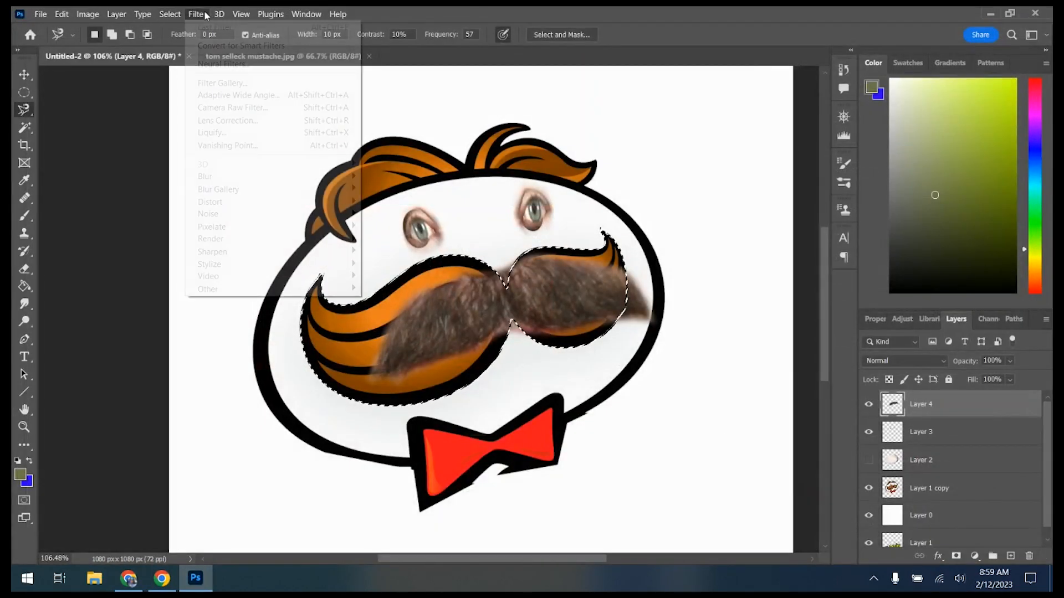
pyautogui.click(219, 134)
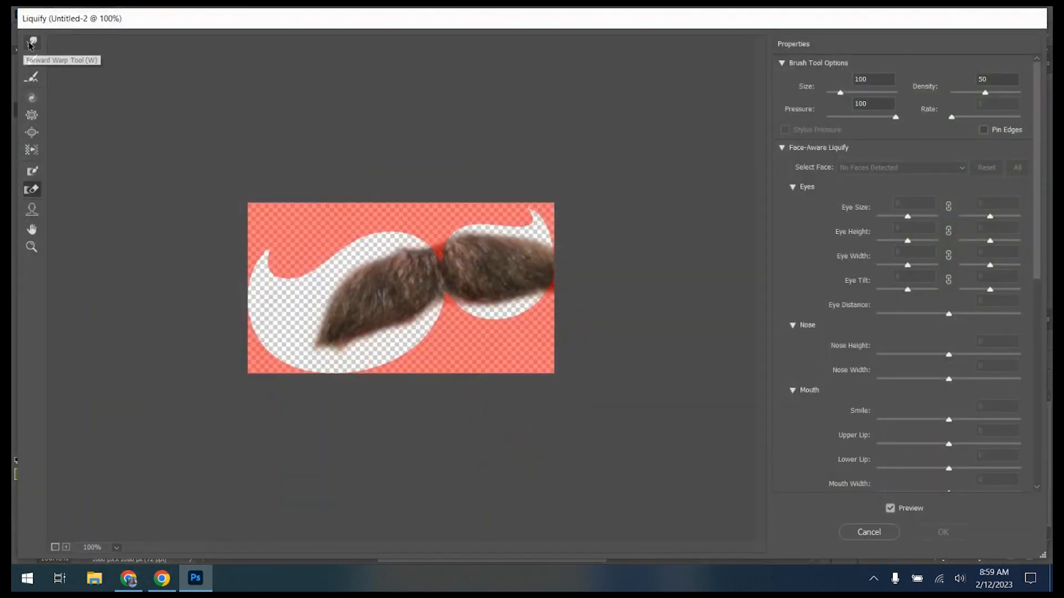
pyautogui.click(31, 45)
pyautogui.moveTo(492, 238); pyautogui.dragTo(506, 214)
pyautogui.moveTo(501, 300); pyautogui.dragTo(507, 334)
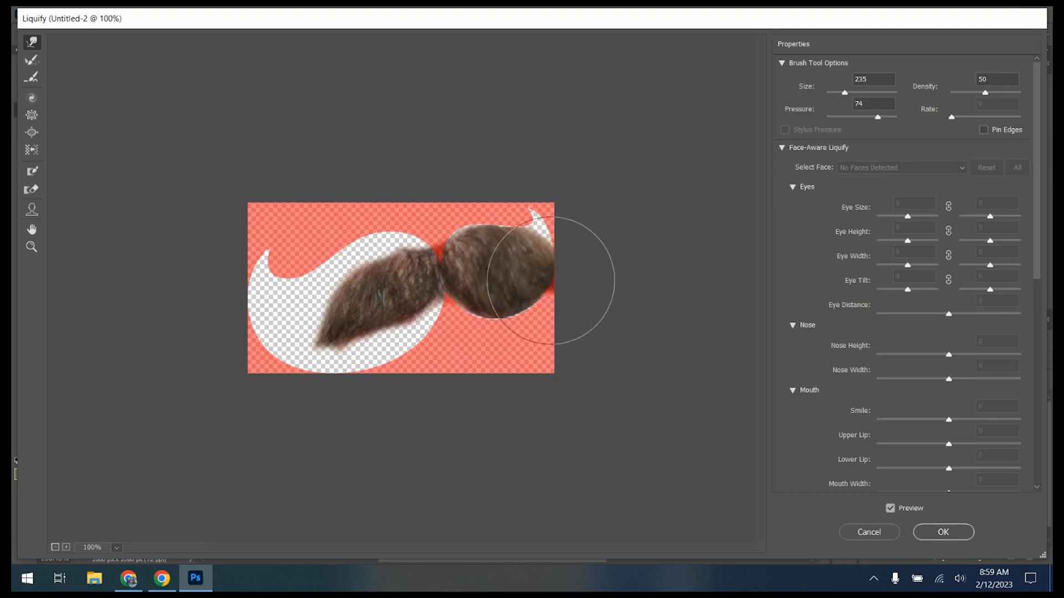
pyautogui.moveTo(394, 317)
pyautogui.mouseDown()
pyautogui.moveTo(398, 342)
pyautogui.moveTo(411, 305)
pyautogui.moveTo(421, 340)
pyautogui.moveTo(378, 252)
pyautogui.moveTo(371, 212)
pyautogui.moveTo(391, 246)
pyautogui.moveTo(391, 222)
pyautogui.moveTo(336, 289)
pyautogui.moveTo(327, 246)
pyautogui.moveTo(359, 345)
pyautogui.moveTo(330, 391)
pyautogui.moveTo(323, 397)
pyautogui.moveTo(252, 325)
pyautogui.moveTo(345, 339)
pyautogui.moveTo(306, 287)
pyautogui.moveTo(326, 322)
pyautogui.moveTo(388, 305)
pyautogui.moveTo(366, 347)
pyautogui.mouseUp()
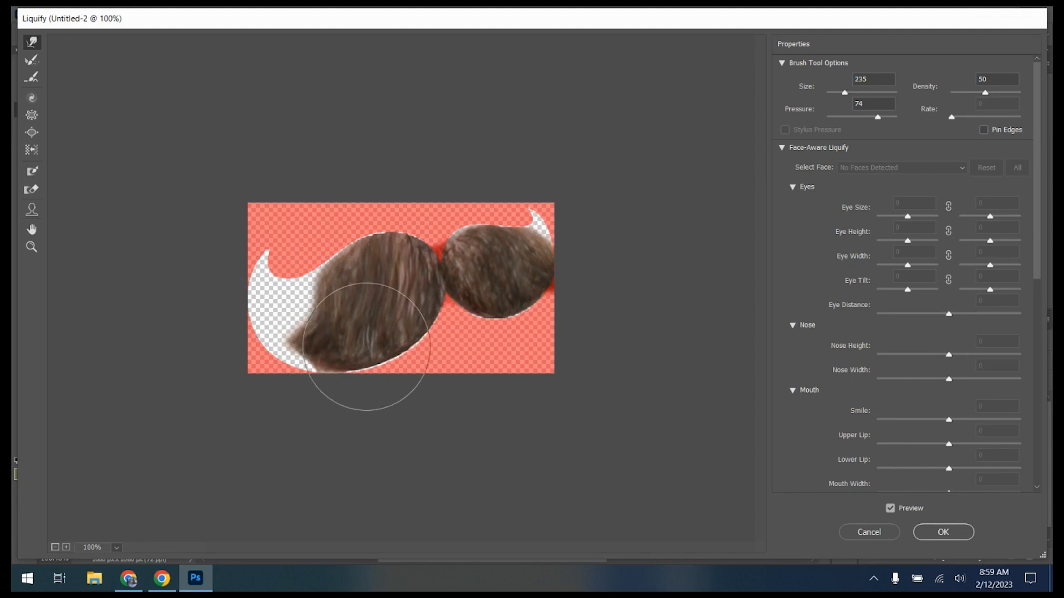
pyautogui.click(33, 150)
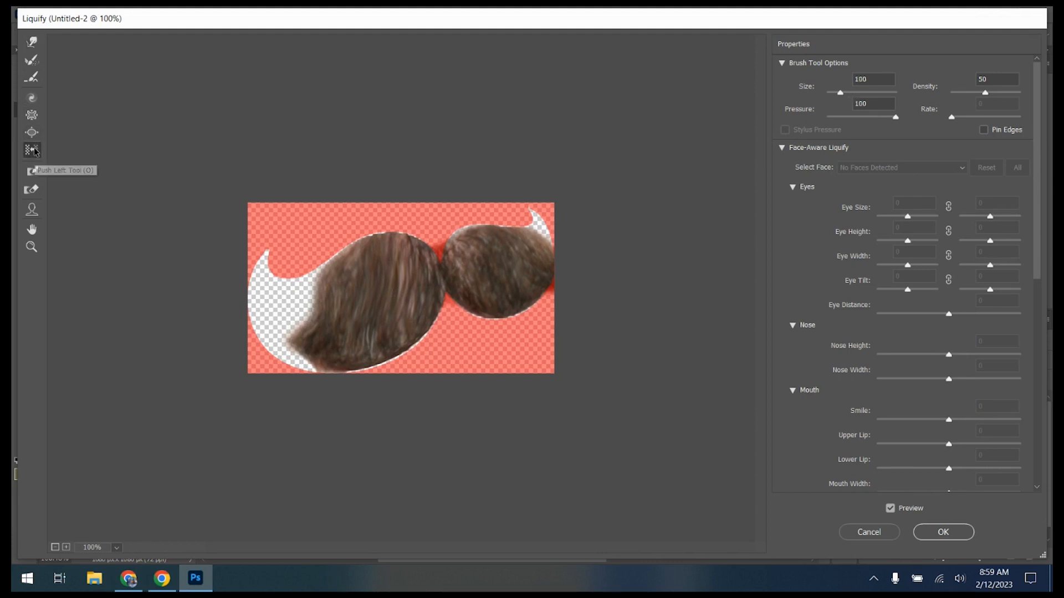
pyautogui.click(37, 103)
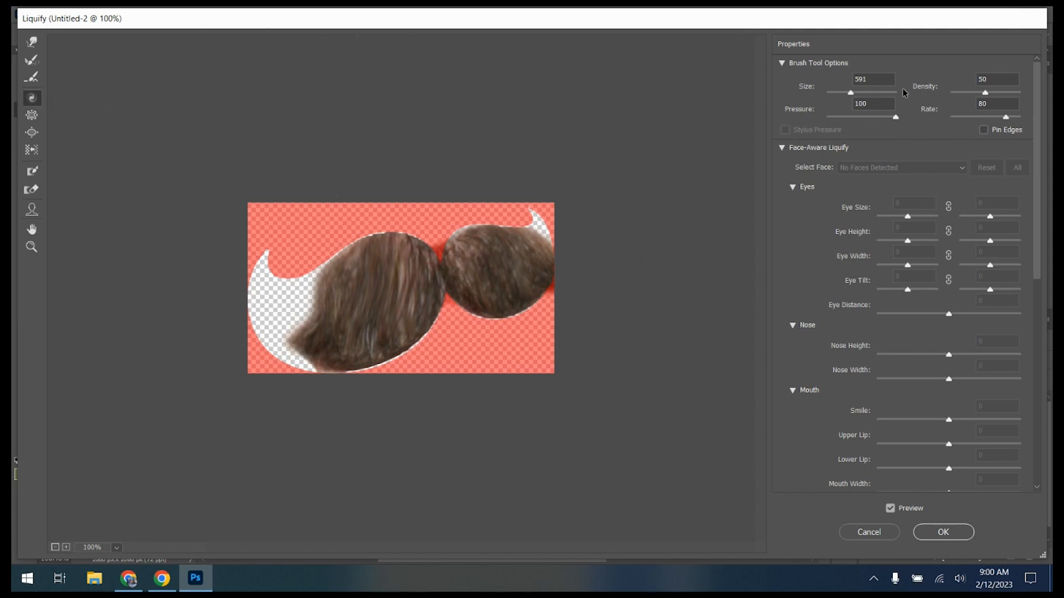
pyautogui.scroll(-10, 851, 392)
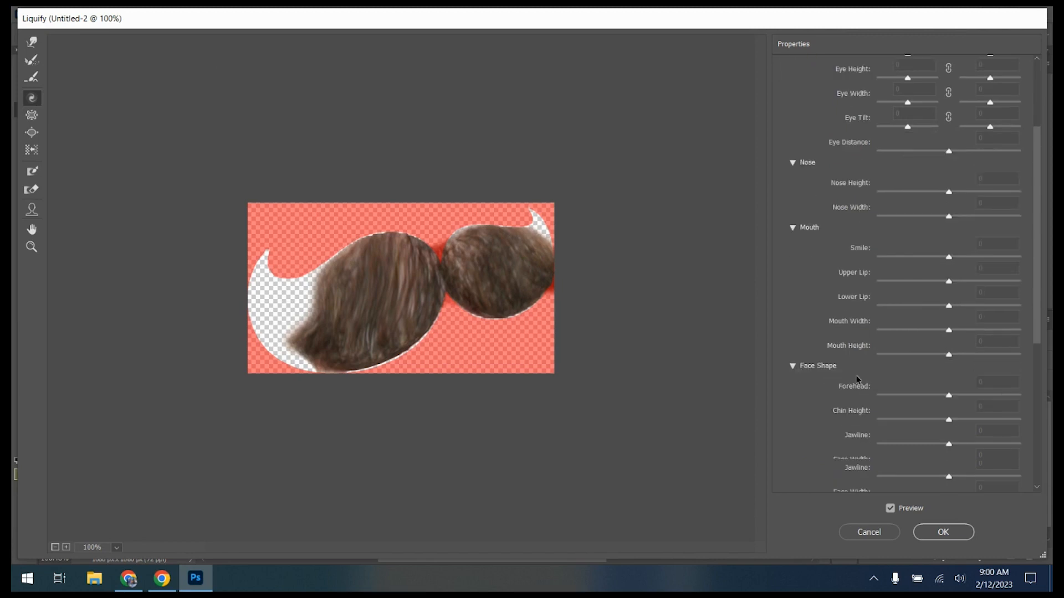
pyautogui.scroll(-5, 851, 392)
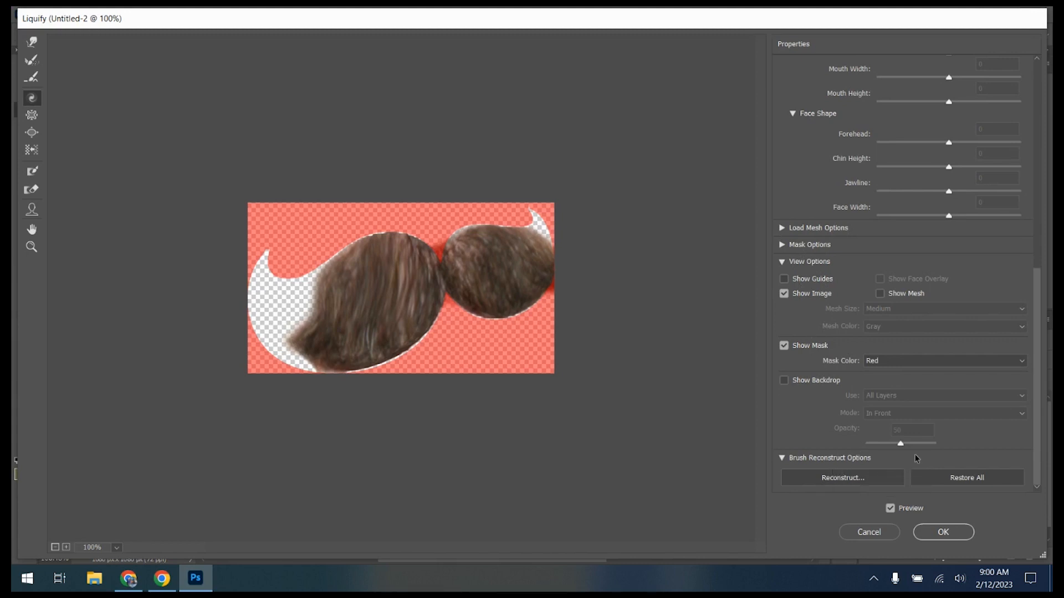
# Collapse the Face-Aware Liquify section in the Liquify properties
pyautogui.scroll(1, 870, 464)
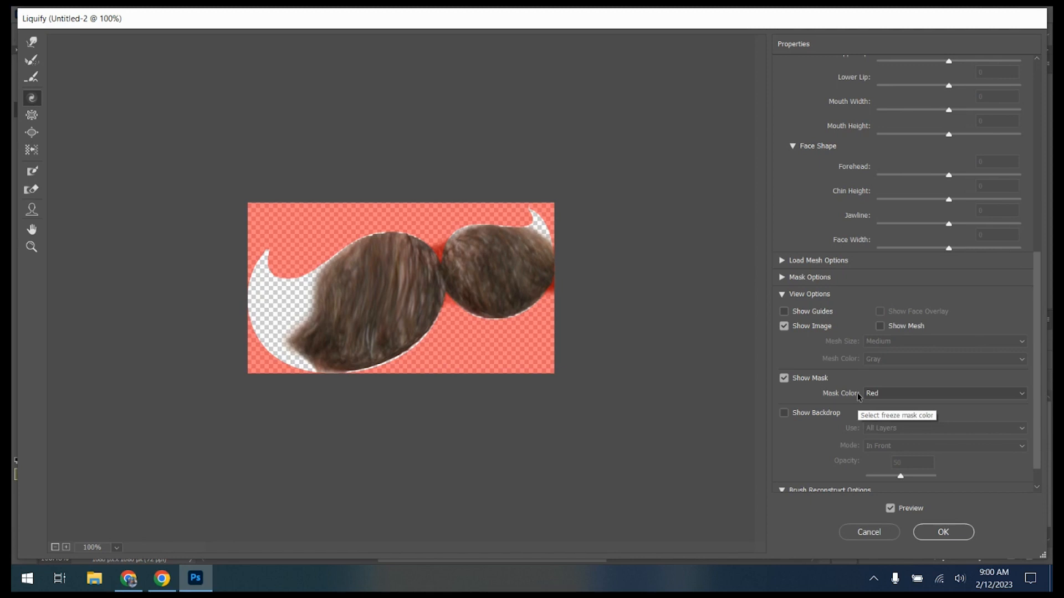
pyautogui.scroll(1, 862, 389)
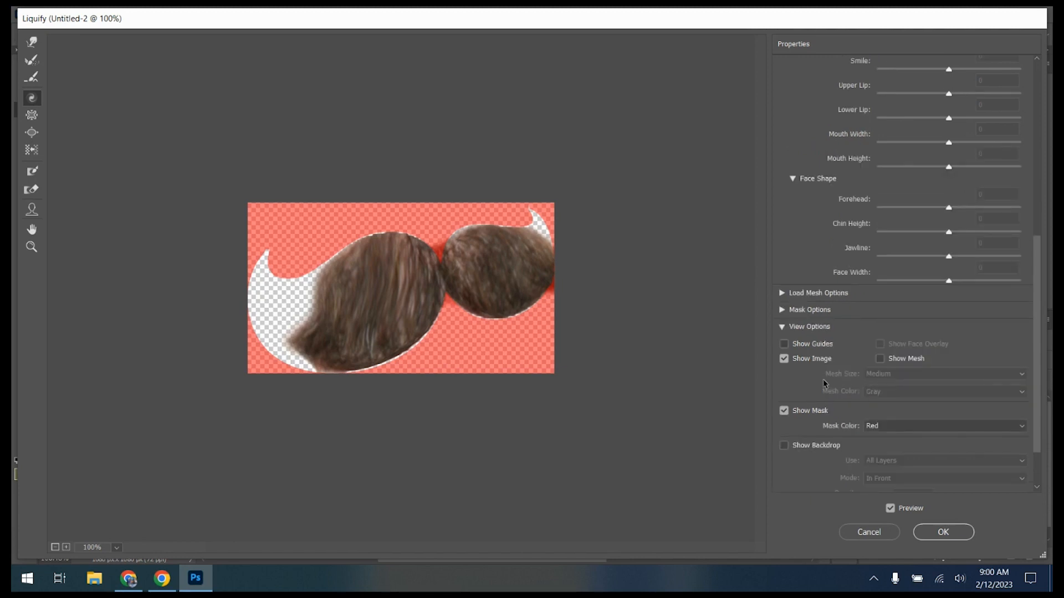
pyautogui.scroll(3, 823, 381)
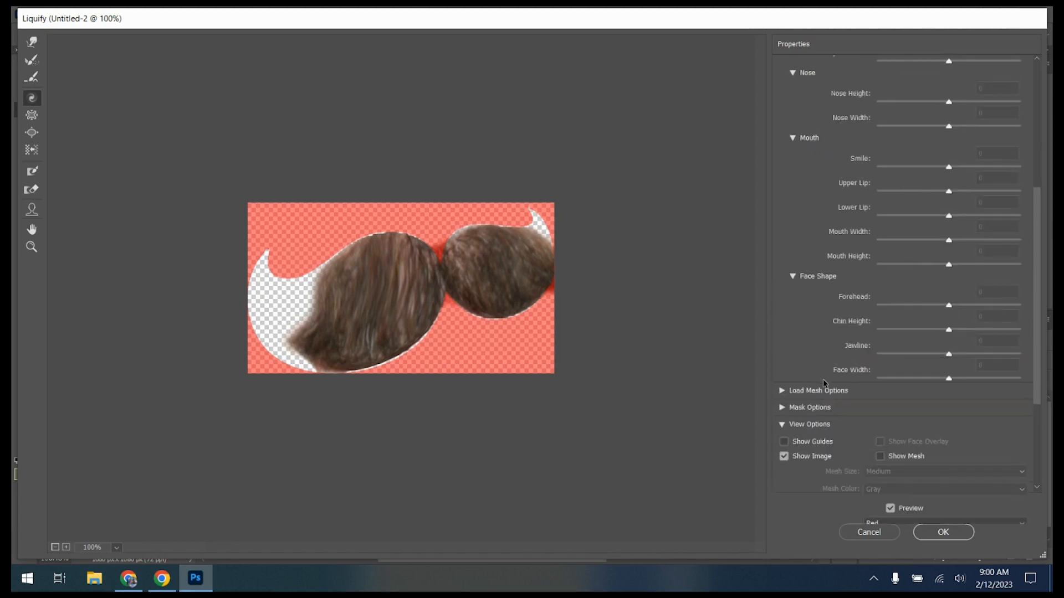
pyautogui.scroll(5, 824, 382)
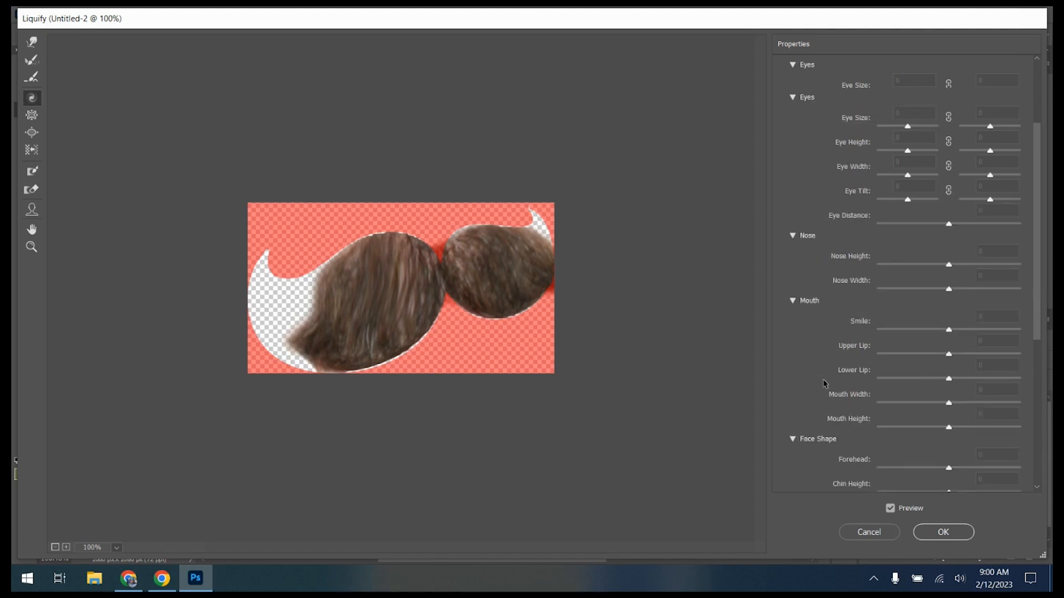
pyautogui.scroll(3, 824, 383)
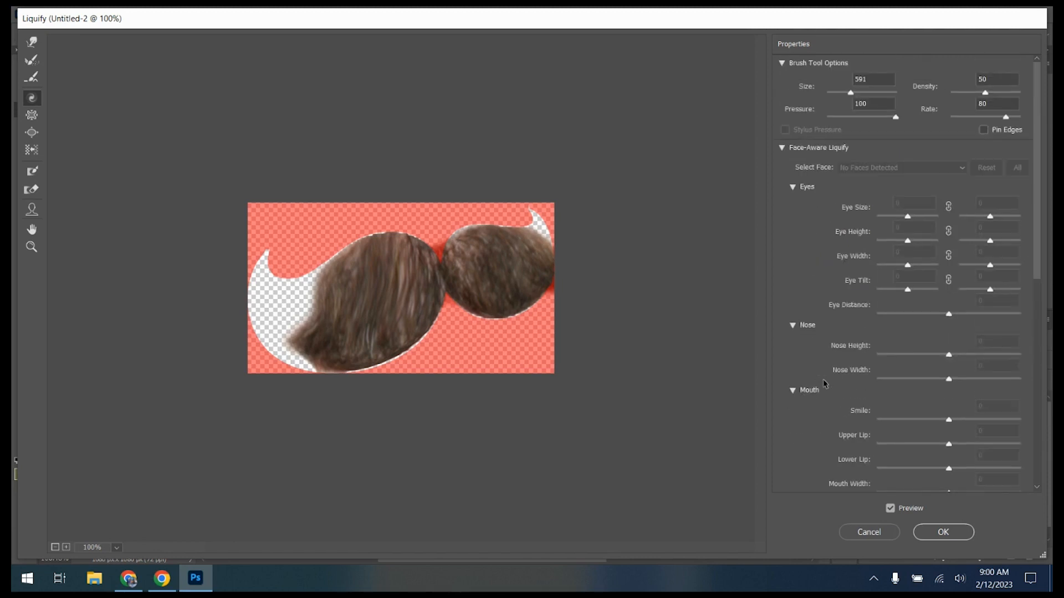
pyautogui.click(782, 149)
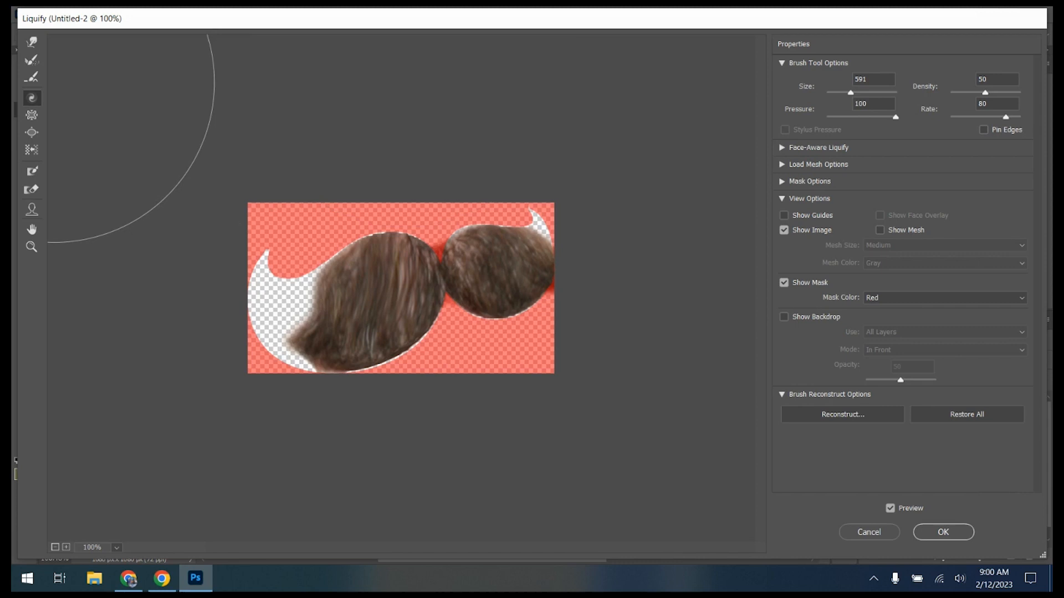
# Push the mustache hair outward with the Forward Warp tool to fill the empty left end, and apply the Liquify filter
pyautogui.click(32, 99)
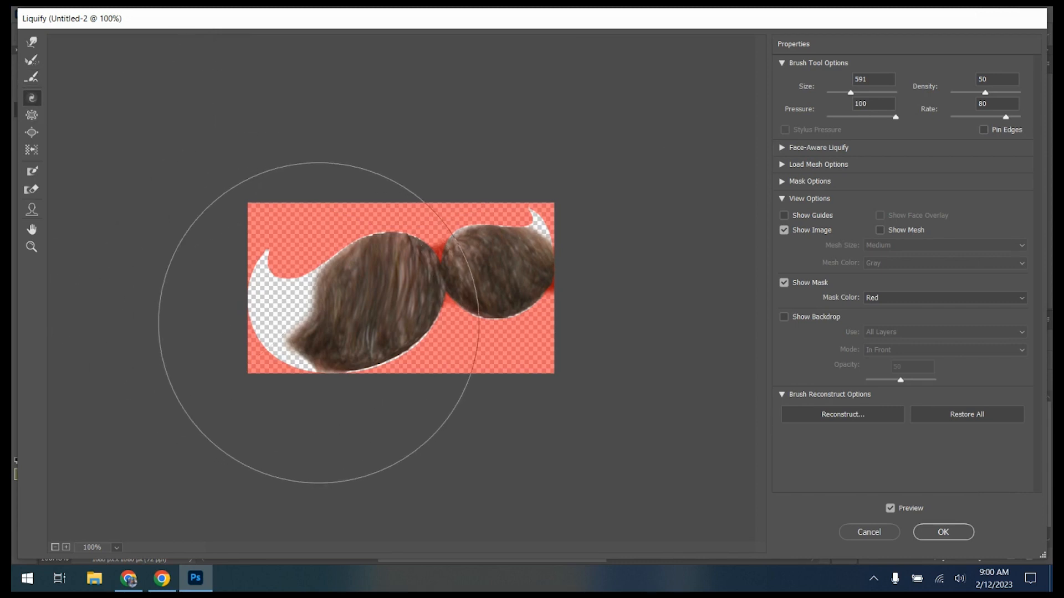
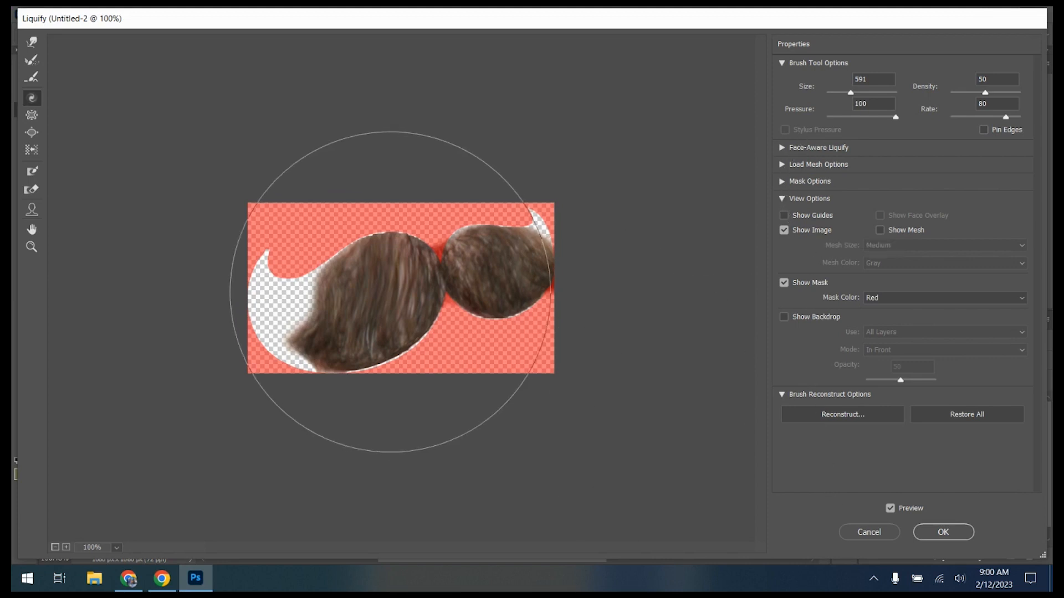
pyautogui.click(32, 42)
pyautogui.moveTo(330, 299)
pyautogui.mouseDown()
pyautogui.moveTo(284, 294)
pyautogui.moveTo(248, 265)
pyautogui.moveTo(293, 312)
pyautogui.moveTo(252, 295)
pyautogui.moveTo(249, 274)
pyautogui.moveTo(281, 356)
pyautogui.moveTo(302, 364)
pyautogui.moveTo(258, 374)
pyautogui.moveTo(288, 318)
pyautogui.moveTo(244, 300)
pyautogui.moveTo(237, 277)
pyautogui.mouseUp()
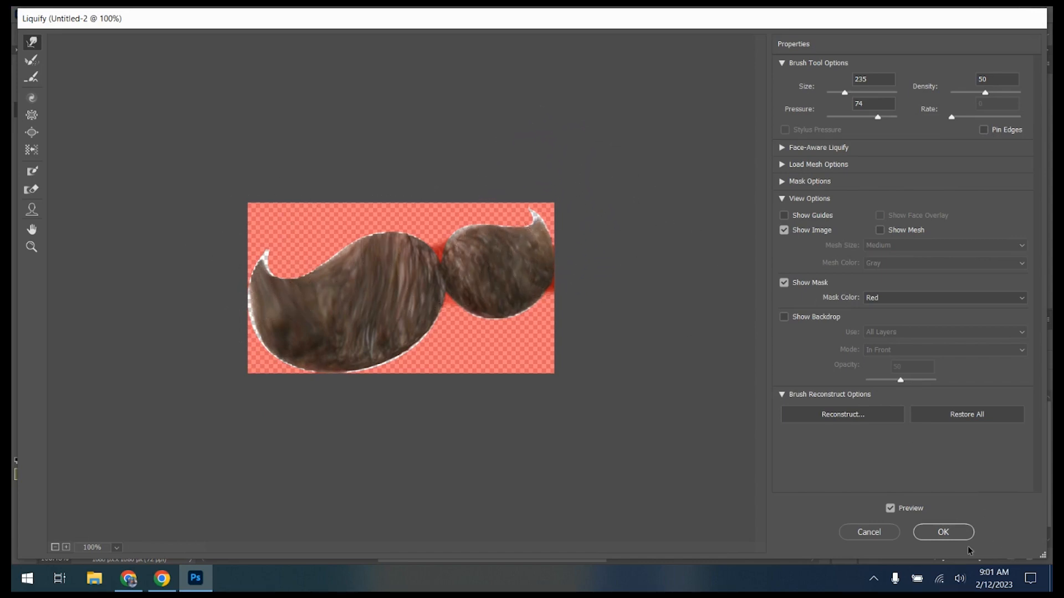
pyautogui.click(944, 532)
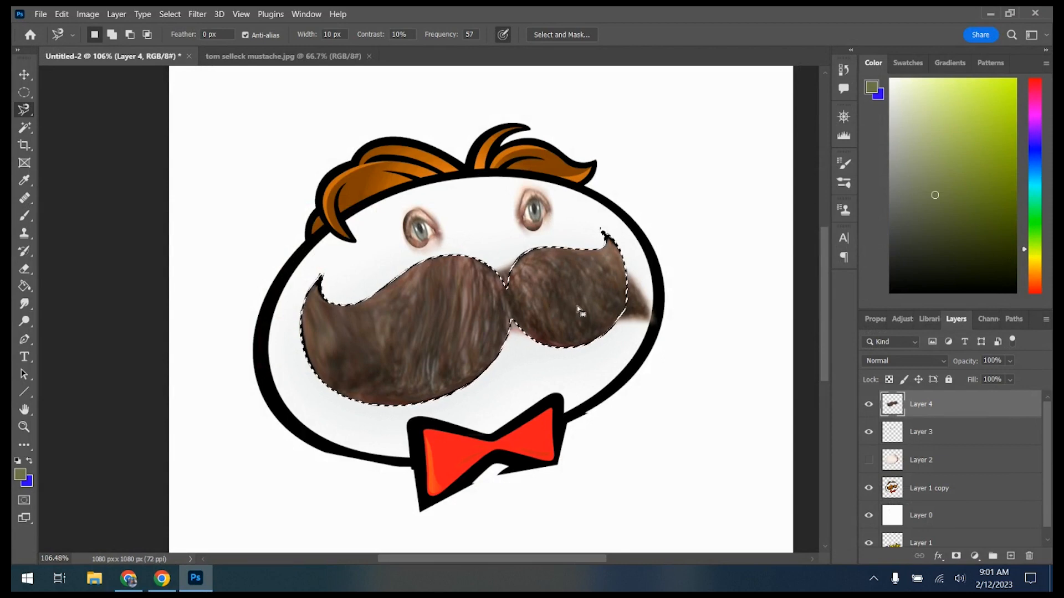
# Mask Layer 4 to the current mustache selection and apply the layer mask permanently
pyautogui.click(956, 556)
pyautogui.rightClick(932, 408)
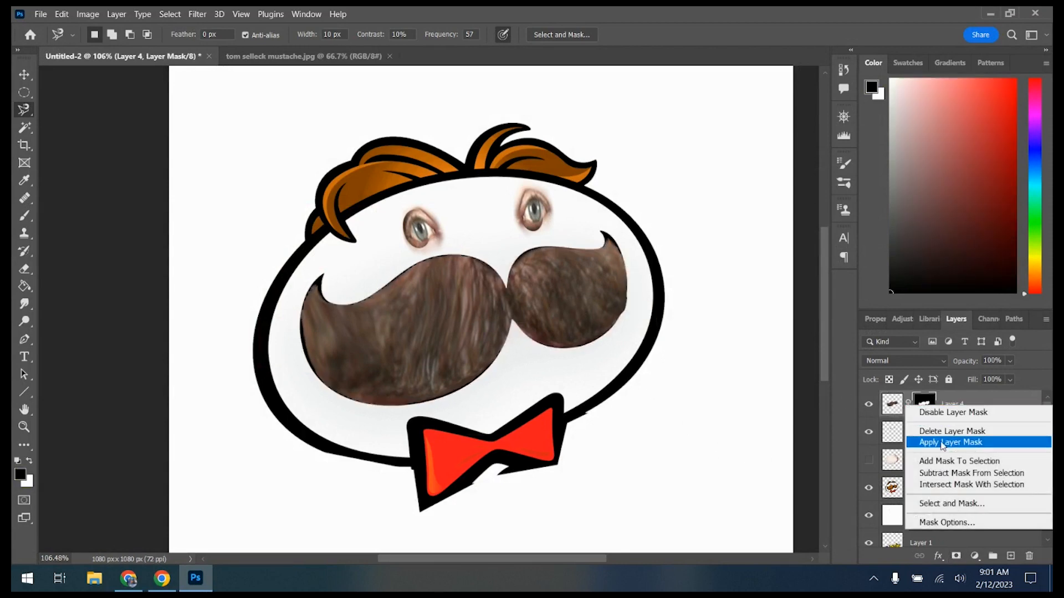
pyautogui.click(954, 444)
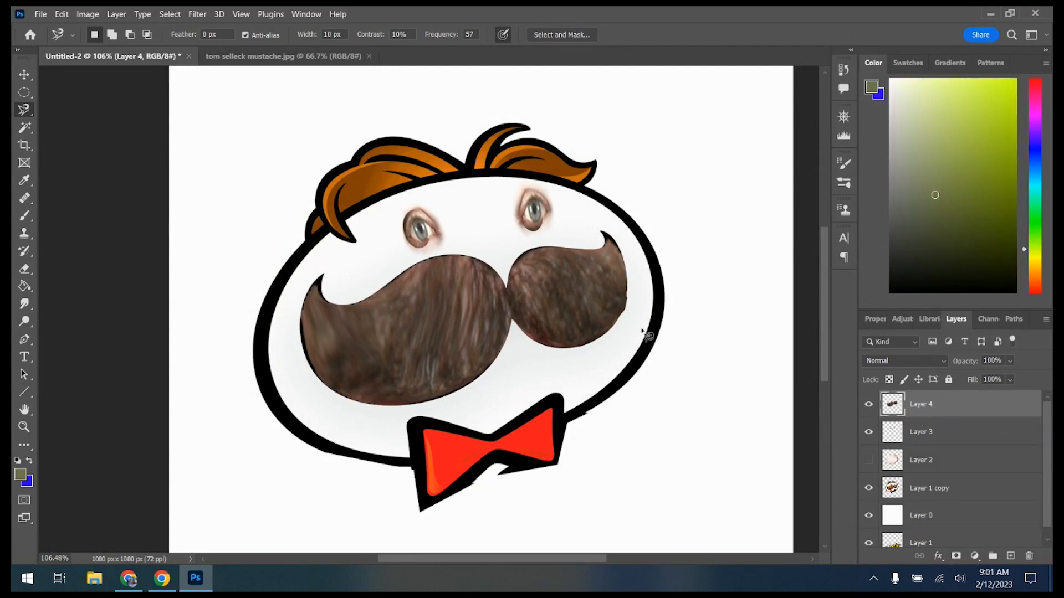
# Select a rectangular area around the face with the mustache on Layer 4 and open the Liquify filter on it
pyautogui.moveTo(18, 90); pyautogui.dragTo(51, 92)
pyautogui.moveTo(261, 168); pyautogui.dragTo(687, 452)
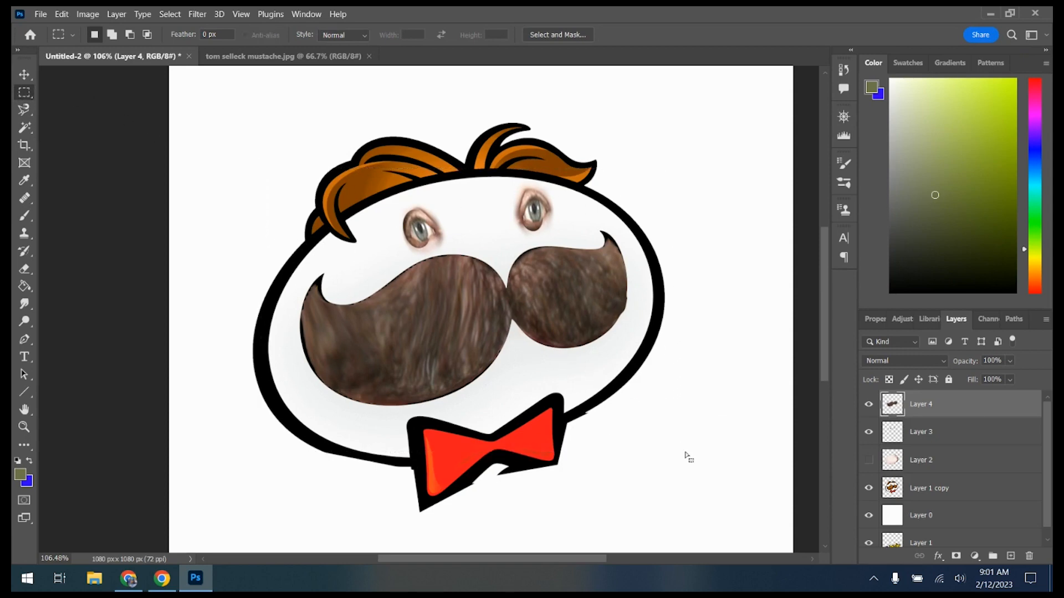
pyautogui.click(197, 14)
pyautogui.click(224, 132)
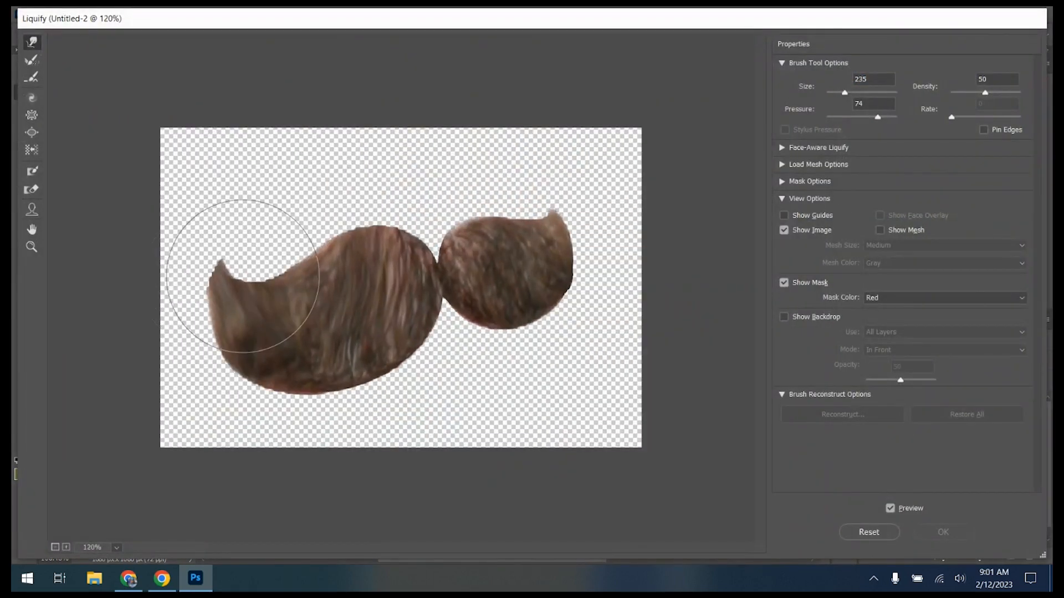
# Set the Forward Warp brush size to 88 and stretch the mustache's right end upward into a longer, fuller curled tip
pyautogui.scroll(3, 242, 276)
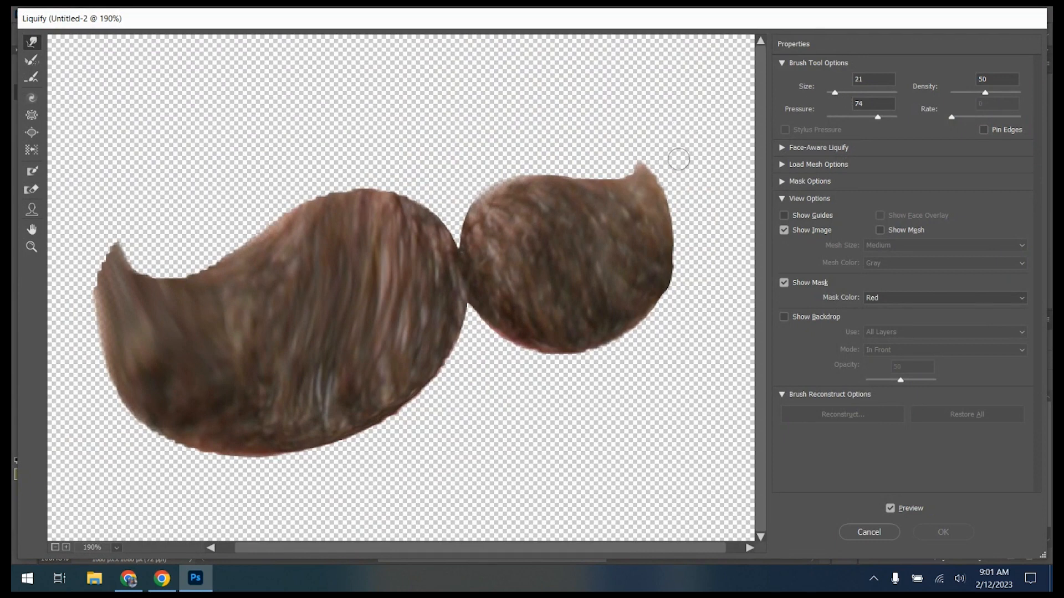
pyautogui.moveTo(837, 97); pyautogui.dragTo(843, 91)
pyautogui.moveTo(641, 161); pyautogui.dragTo(623, 114)
pyautogui.moveTo(642, 171); pyautogui.dragTo(637, 146)
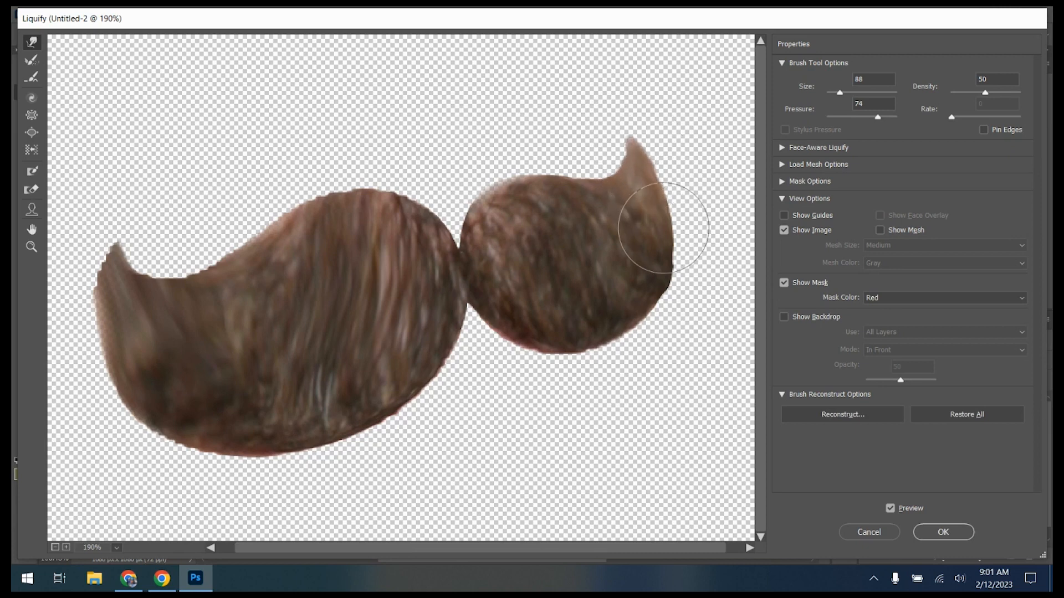
pyautogui.moveTo(661, 265)
pyautogui.mouseDown()
pyautogui.moveTo(657, 218)
pyautogui.moveTo(670, 207)
pyautogui.moveTo(660, 187)
pyautogui.moveTo(668, 177)
pyautogui.moveTo(646, 138)
pyautogui.mouseUp()
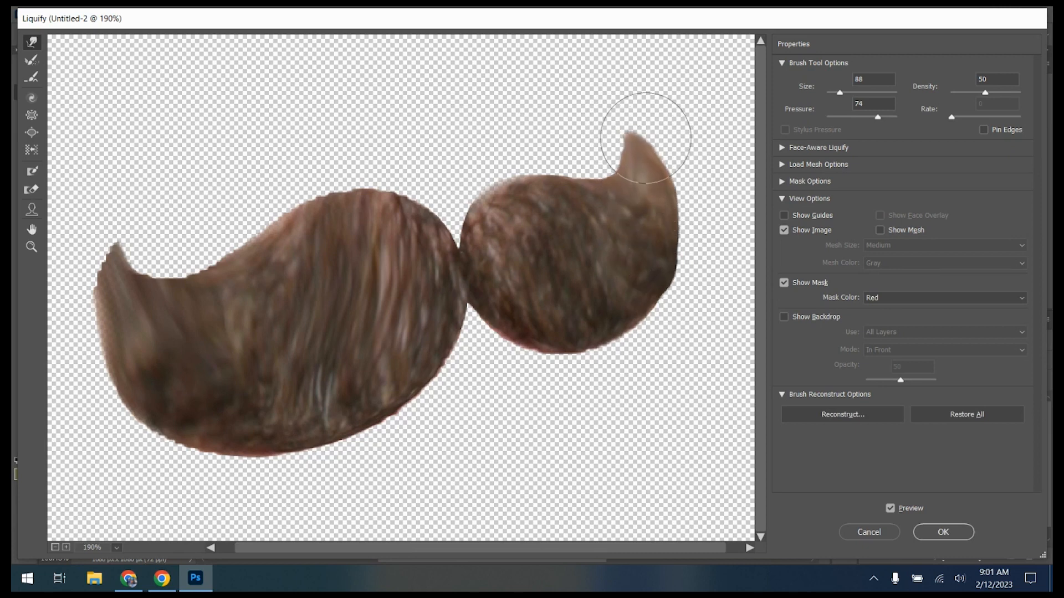
# Smooth the mustache's upper edges and extend its left tip upward with Forward Warp, applying the Liquify result
pyautogui.moveTo(588, 170)
pyautogui.mouseDown()
pyautogui.moveTo(506, 172)
pyautogui.moveTo(546, 169)
pyautogui.moveTo(523, 212)
pyautogui.moveTo(499, 184)
pyautogui.mouseUp()
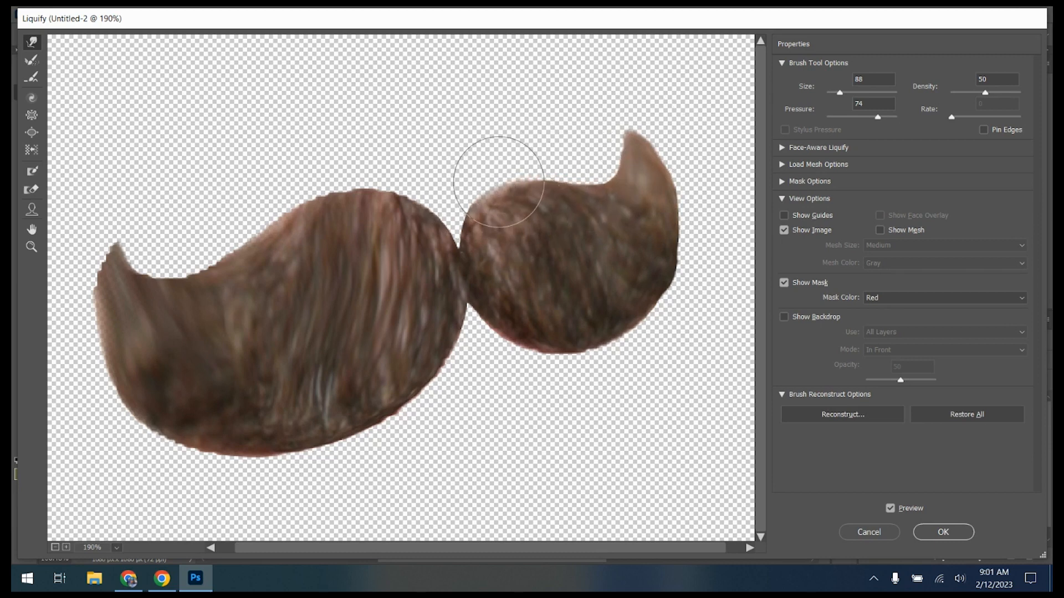
pyautogui.moveTo(349, 166)
pyautogui.mouseDown()
pyautogui.moveTo(356, 176)
pyautogui.moveTo(317, 176)
pyautogui.mouseUp()
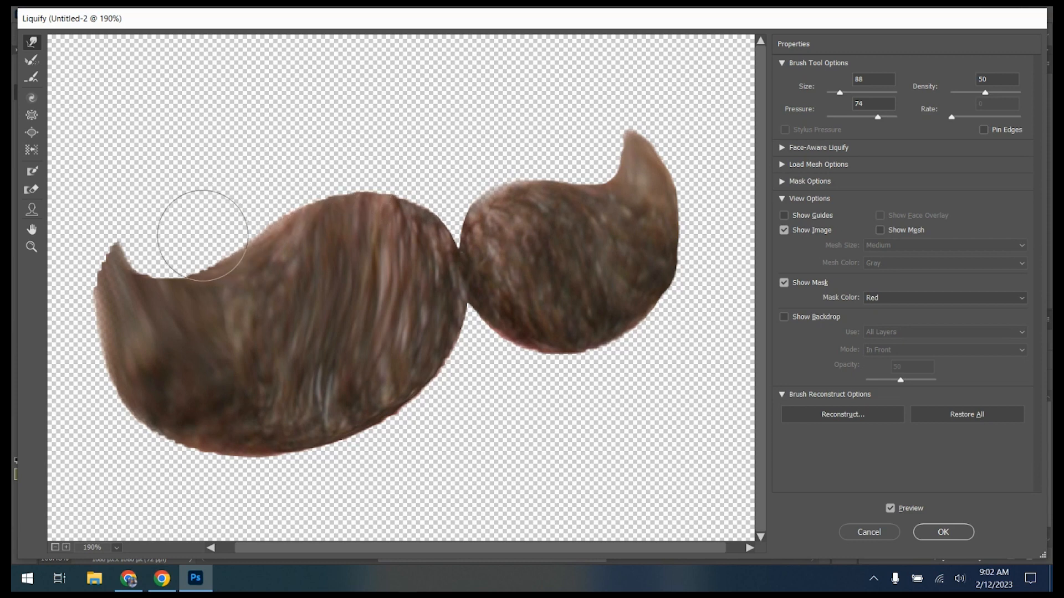
pyautogui.moveTo(152, 273)
pyautogui.mouseDown()
pyautogui.moveTo(107, 286)
pyautogui.moveTo(91, 273)
pyautogui.moveTo(86, 236)
pyautogui.moveTo(135, 260)
pyautogui.moveTo(121, 231)
pyautogui.moveTo(125, 198)
pyautogui.moveTo(86, 225)
pyautogui.moveTo(89, 243)
pyautogui.moveTo(74, 249)
pyautogui.moveTo(91, 273)
pyautogui.moveTo(79, 266)
pyautogui.moveTo(81, 209)
pyautogui.moveTo(95, 380)
pyautogui.moveTo(124, 370)
pyautogui.moveTo(104, 376)
pyautogui.moveTo(233, 383)
pyautogui.moveTo(253, 400)
pyautogui.moveTo(188, 441)
pyautogui.moveTo(143, 410)
pyautogui.moveTo(263, 443)
pyautogui.moveTo(247, 446)
pyautogui.moveTo(384, 416)
pyautogui.moveTo(406, 370)
pyautogui.moveTo(421, 375)
pyautogui.moveTo(439, 325)
pyautogui.moveTo(571, 325)
pyautogui.moveTo(608, 311)
pyautogui.moveTo(646, 288)
pyautogui.moveTo(680, 222)
pyautogui.mouseUp()
pyautogui.click(936, 531)
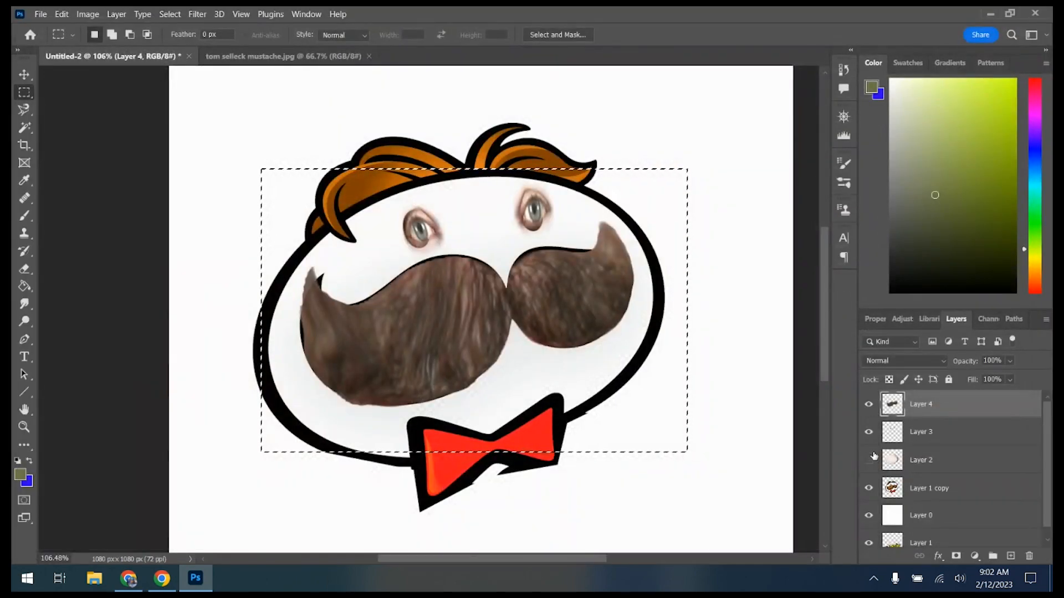
# Show the skin face on Layer 2 and clear the rectangular selection
pyautogui.click(869, 460)
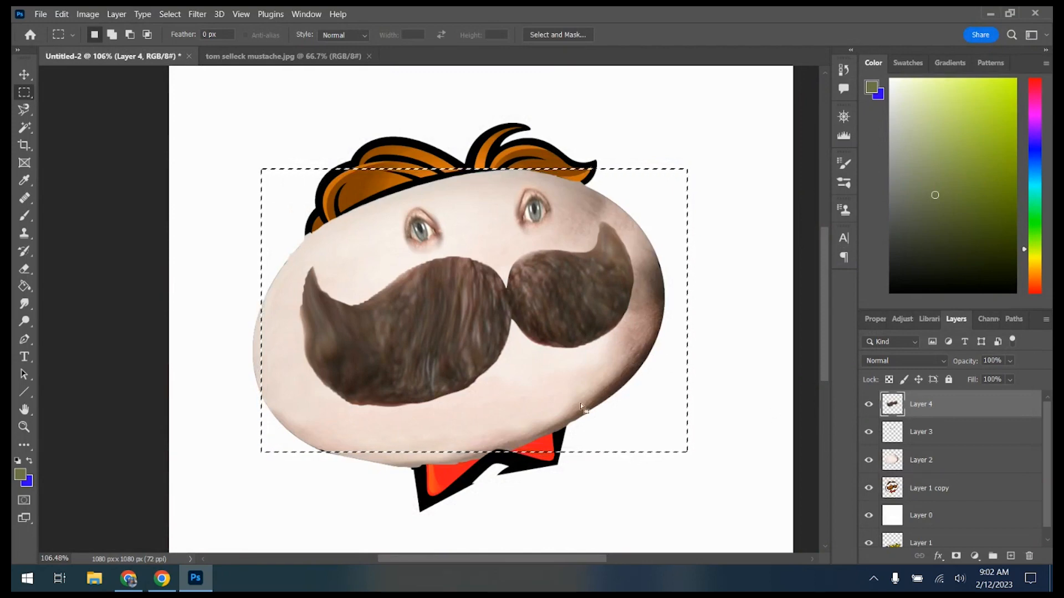
pyautogui.hotkey('ctrl', 'd')
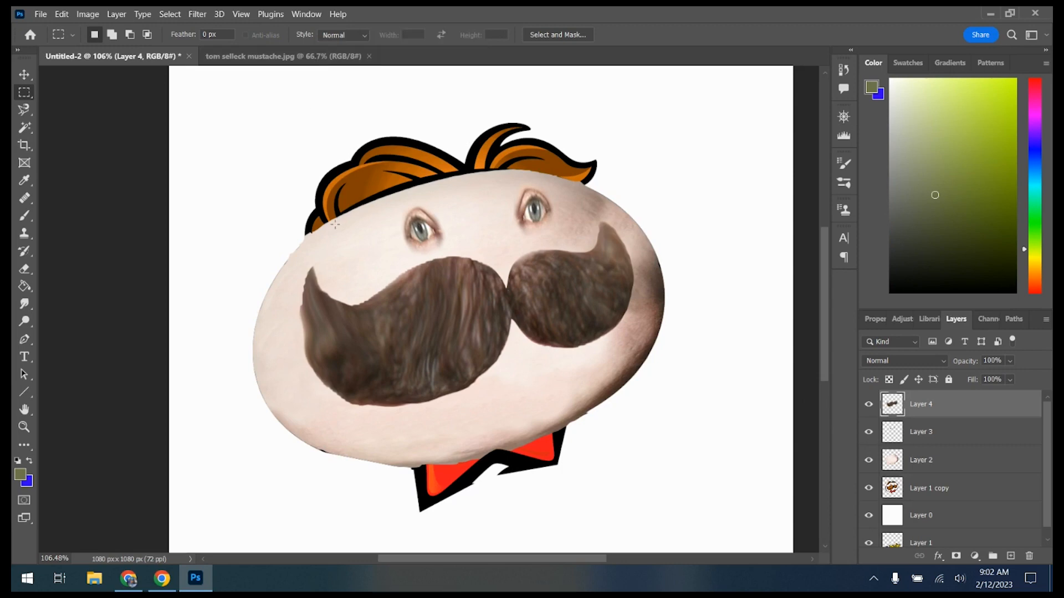
# Switch to Chrome and search Google Images for "leo decaprio young hair"
pyautogui.click(133, 585)
pyautogui.scroll(5, 250, 91)
pyautogui.click(250, 111)
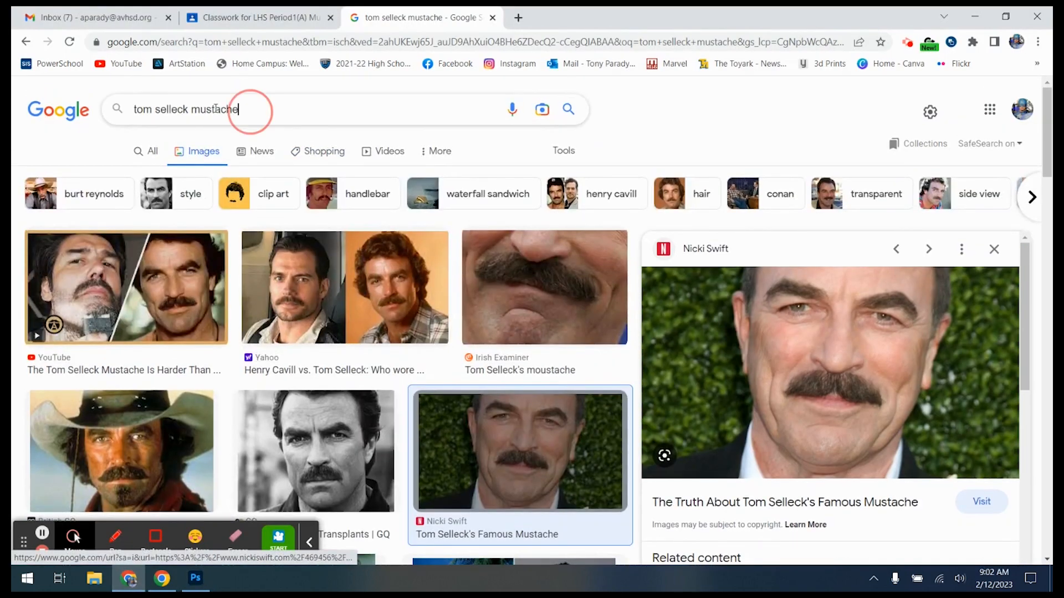
pyautogui.moveTo(251, 111); pyautogui.dragTo(69, 119)
pyautogui.write('Leo d')
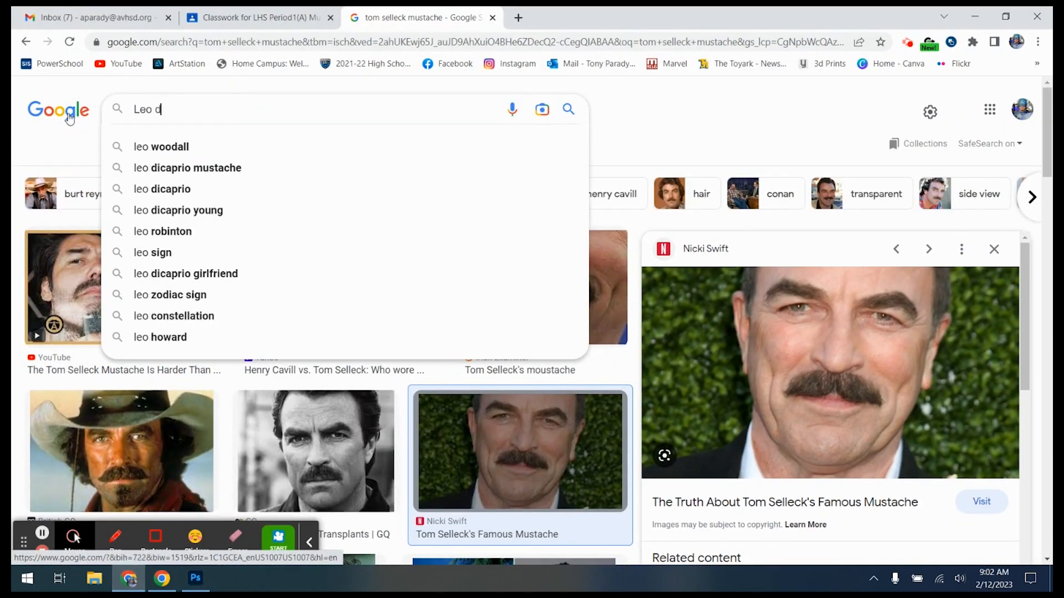
pyautogui.write('eca')
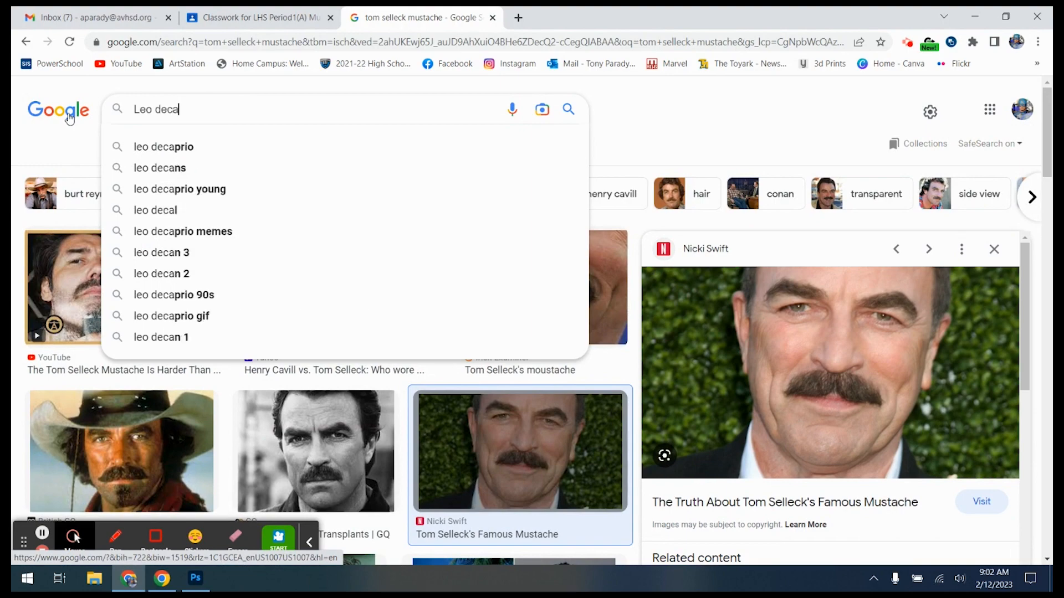
pyautogui.click(193, 147)
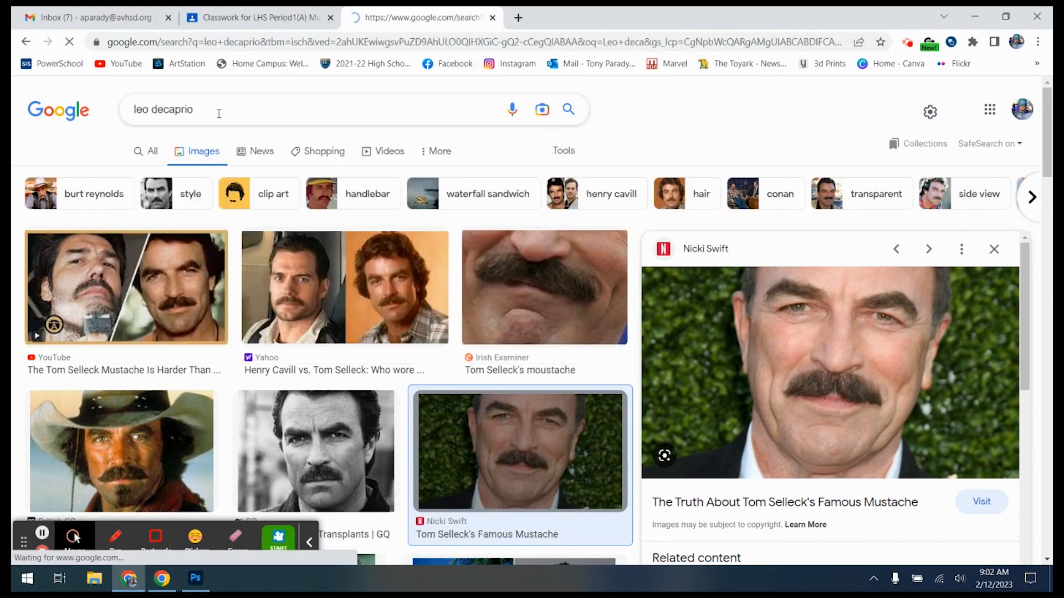
pyautogui.click(223, 111)
pyautogui.write('y')
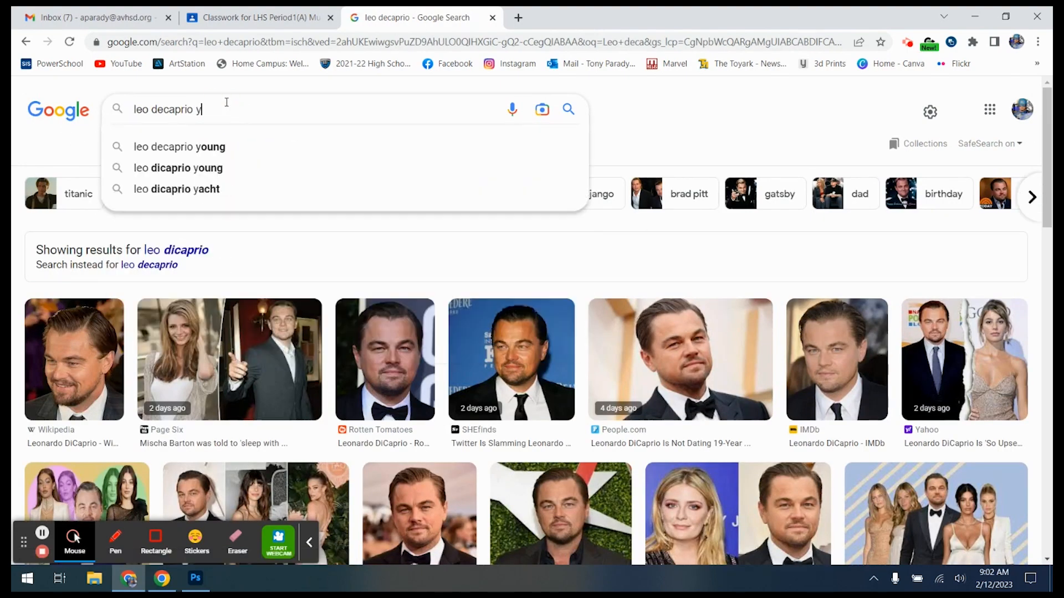
pyautogui.write('oung hair')
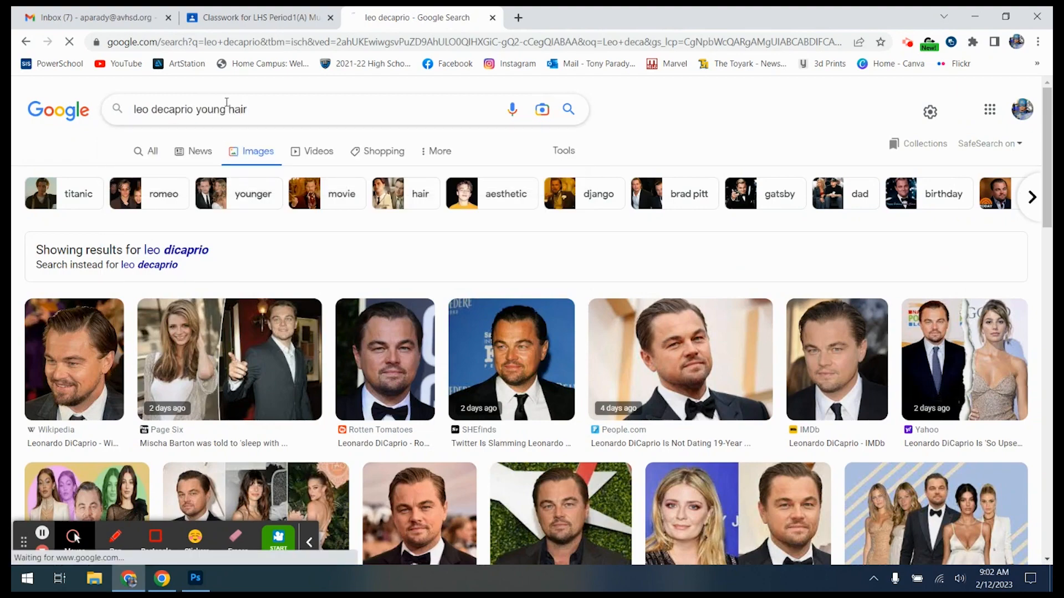
pyautogui.press('Return')
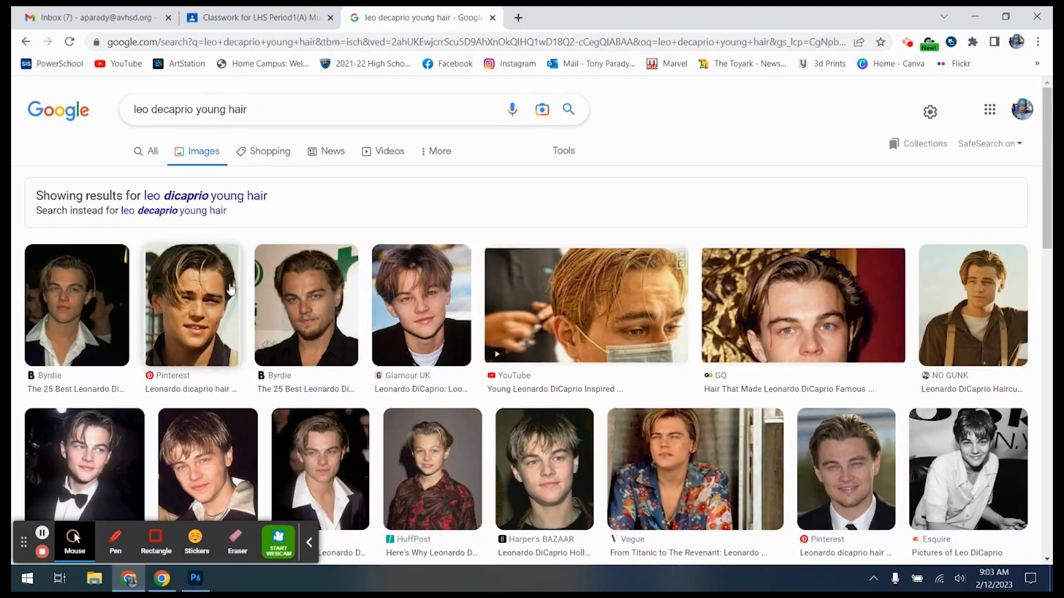
# Filter the image results to the Large size
pyautogui.click(563, 150)
pyautogui.click(132, 175)
pyautogui.click(138, 220)
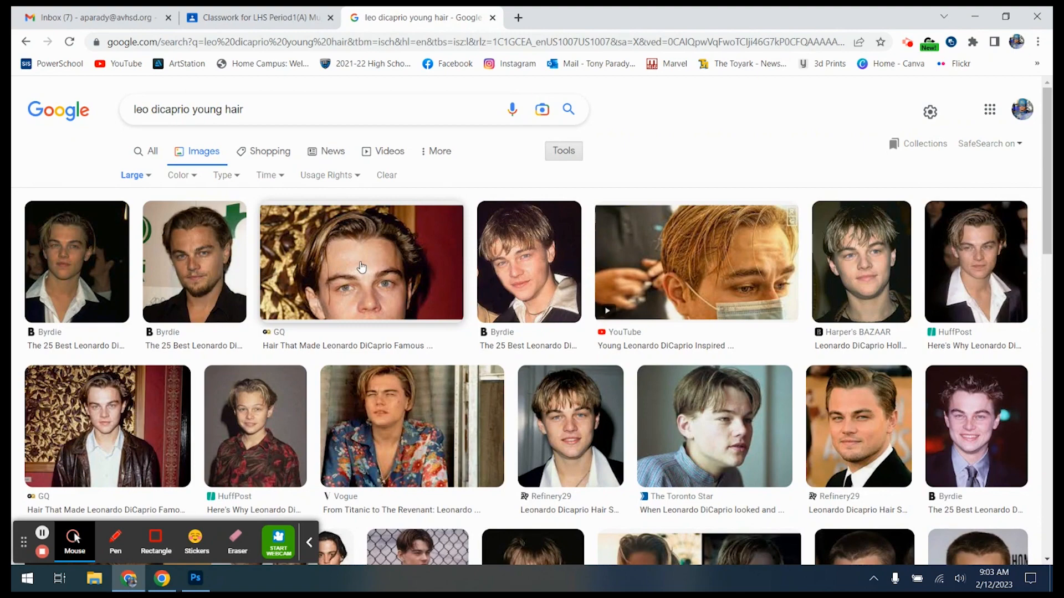
# Browse the young Leonardo DiCaprio hair results and open the GQ close-up photo in the preview
pyautogui.scroll(-2, 393, 287)
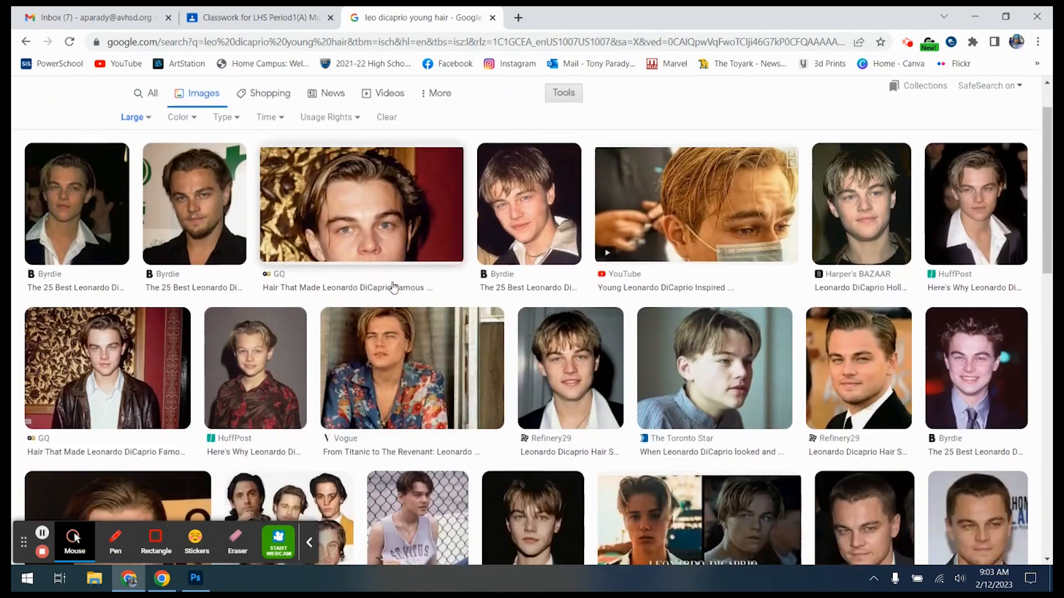
pyautogui.scroll(-2, 393, 288)
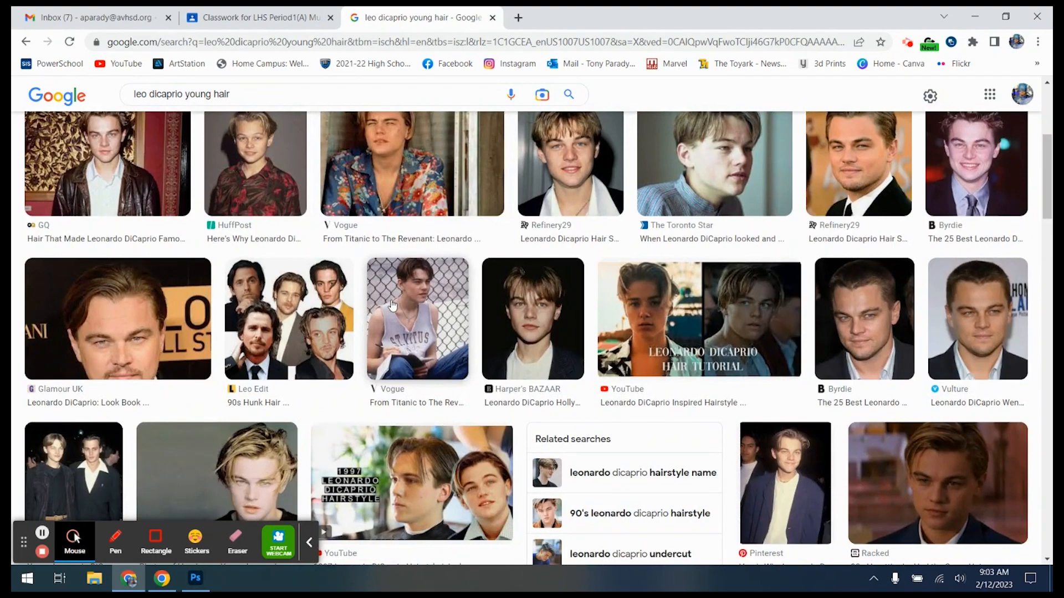
pyautogui.scroll(-2, 480, 377)
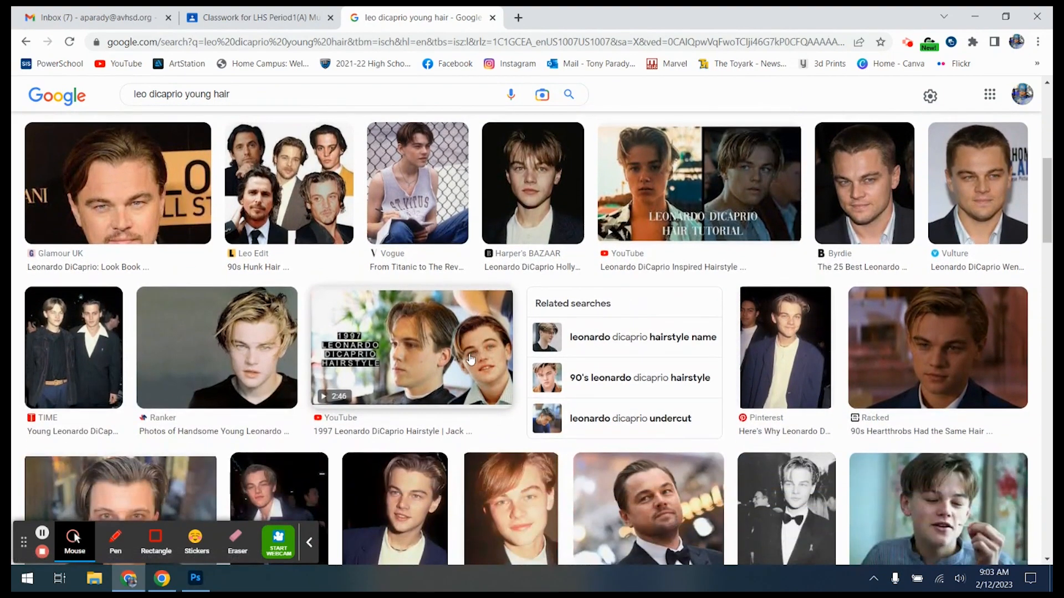
pyautogui.scroll(-3, 471, 360)
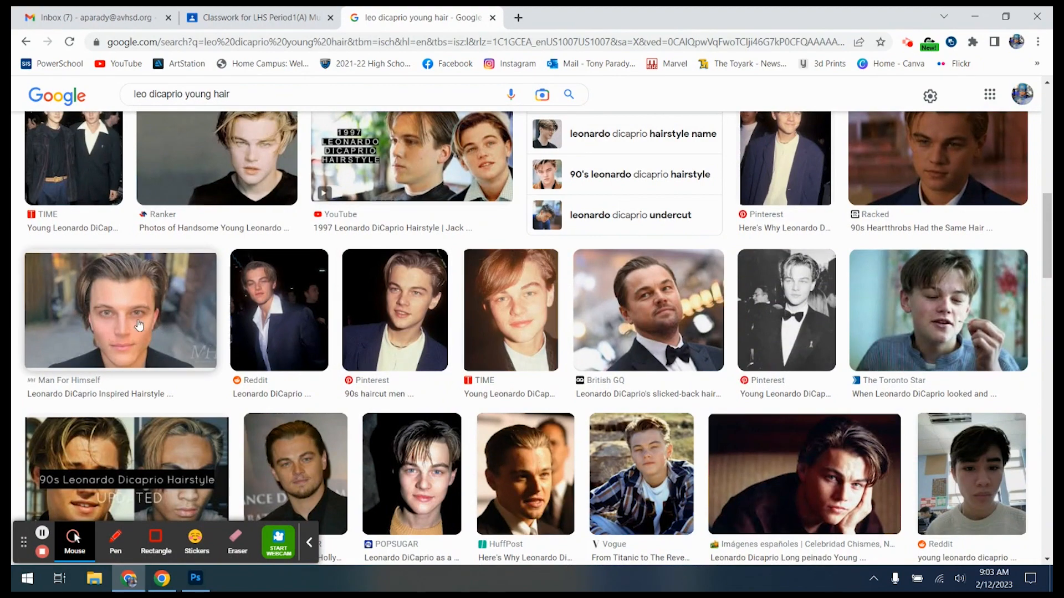
pyautogui.scroll(6, 139, 325)
pyautogui.scroll(1, 139, 323)
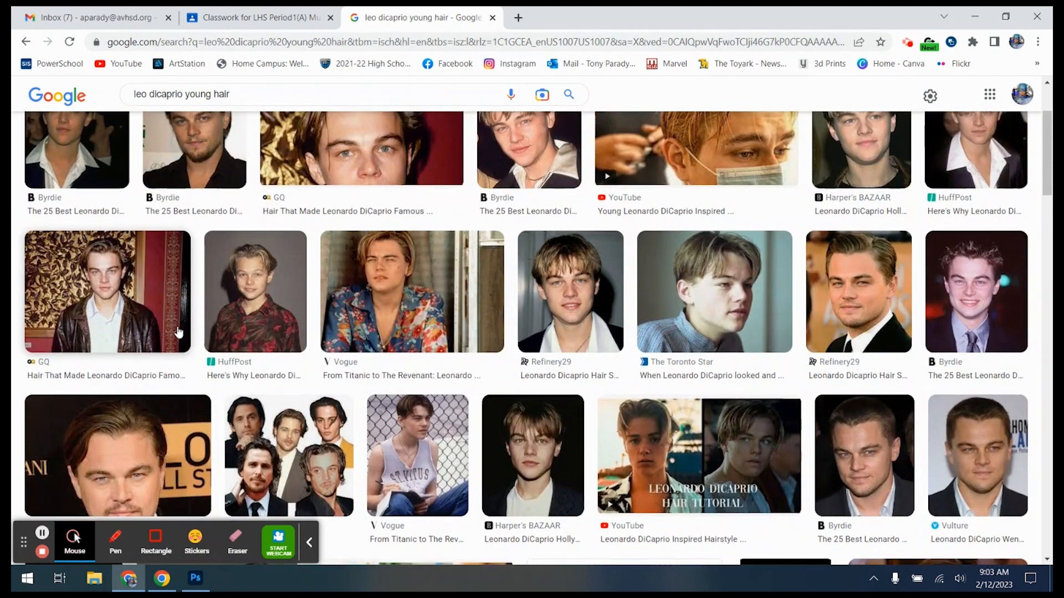
pyautogui.scroll(2, 154, 324)
pyautogui.click(321, 260)
pyautogui.rightClick(850, 274)
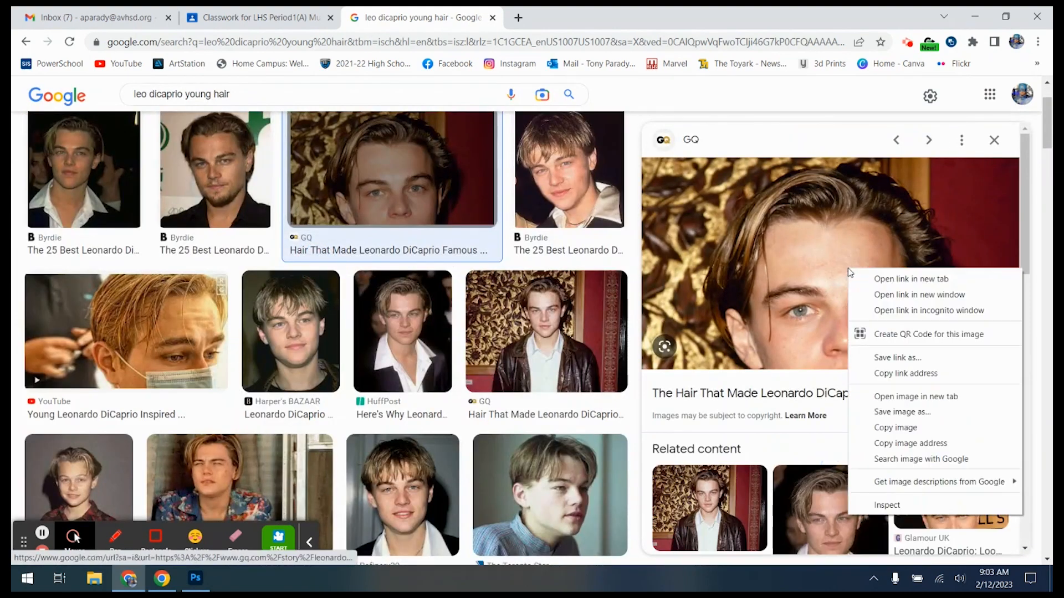
pyautogui.click(894, 410)
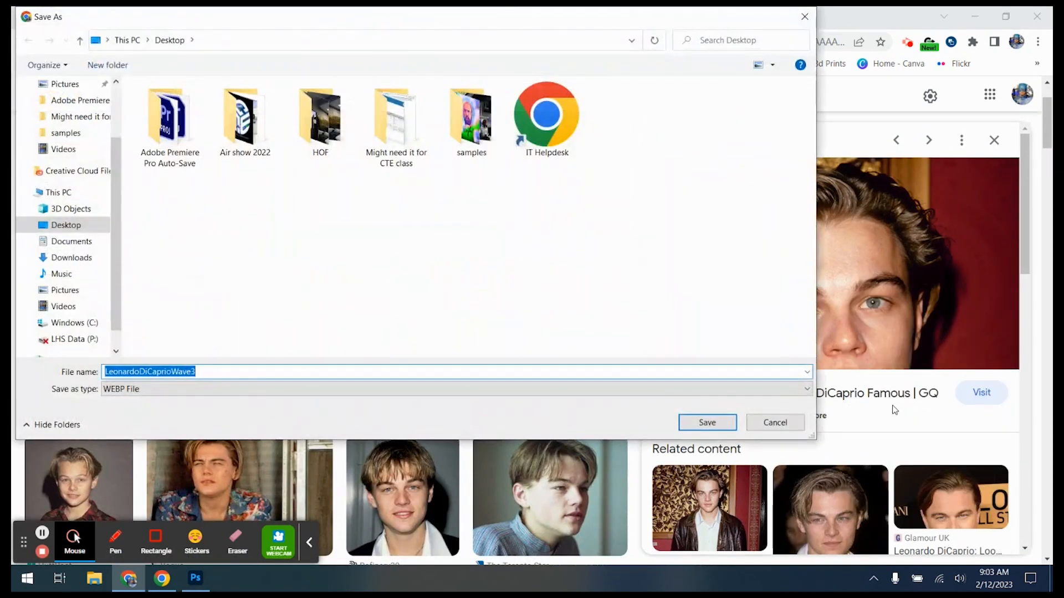
pyautogui.click(787, 428)
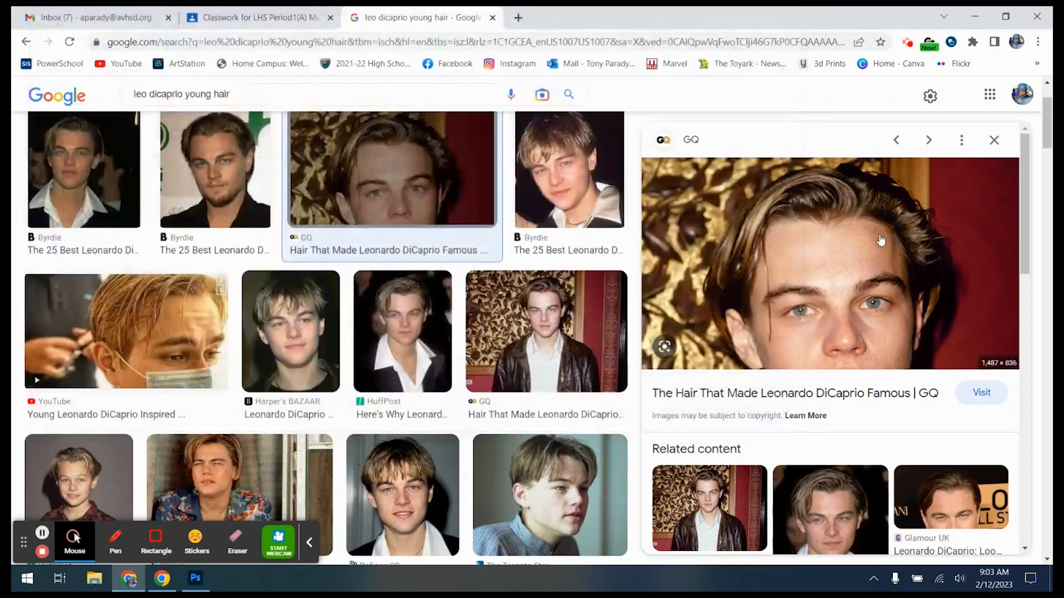
# Copy the previewed GQ photo and paste it into a new 1487 x 836 px document in Photoshop
pyautogui.rightClick(879, 235)
pyautogui.click(921, 394)
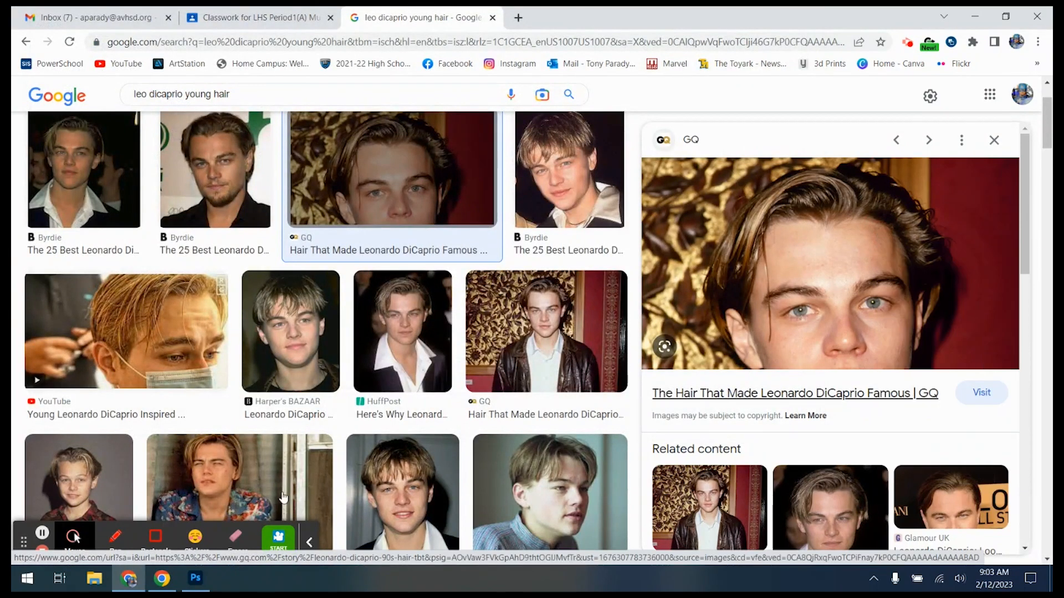
pyautogui.click(195, 578)
pyautogui.click(39, 14)
pyautogui.click(50, 26)
pyautogui.click(763, 481)
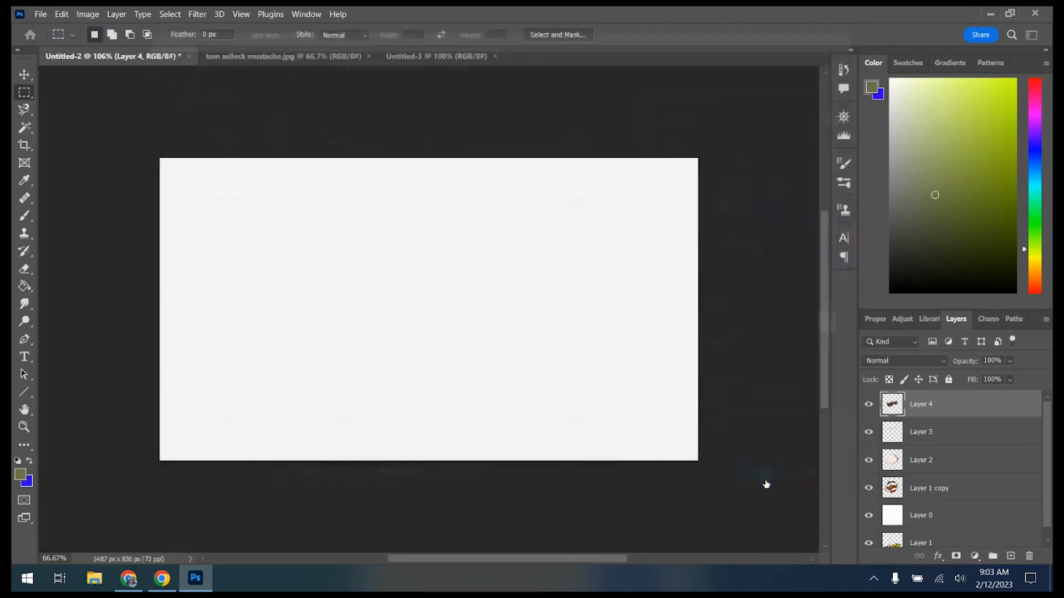
pyautogui.hotkey('ctrl', 'v')
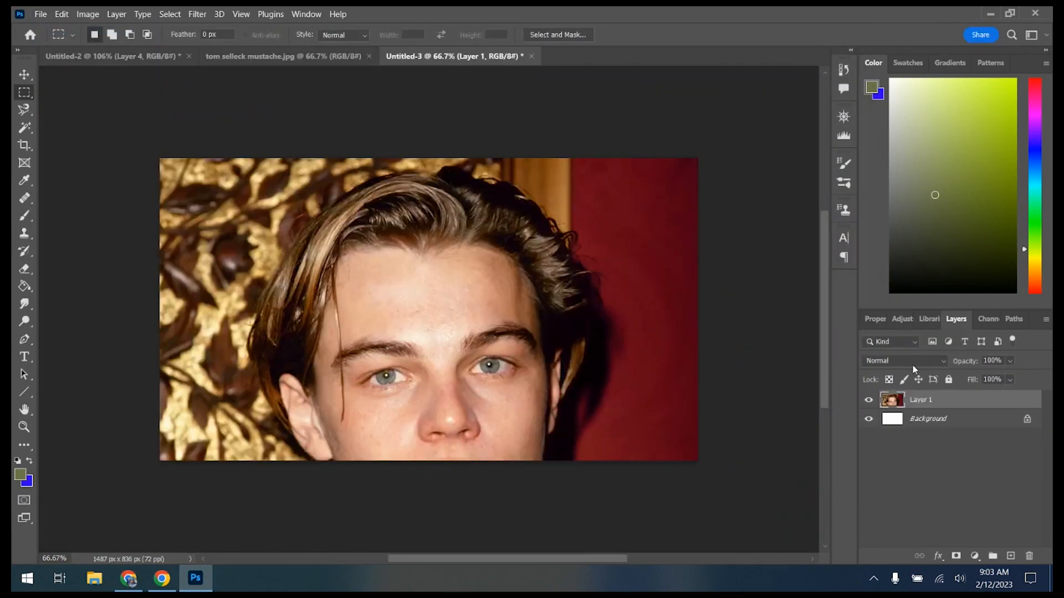
# Trace the hair with the Magnetic Lasso along the hairline and around the outer edge, closing the selection
pyautogui.click(30, 114)
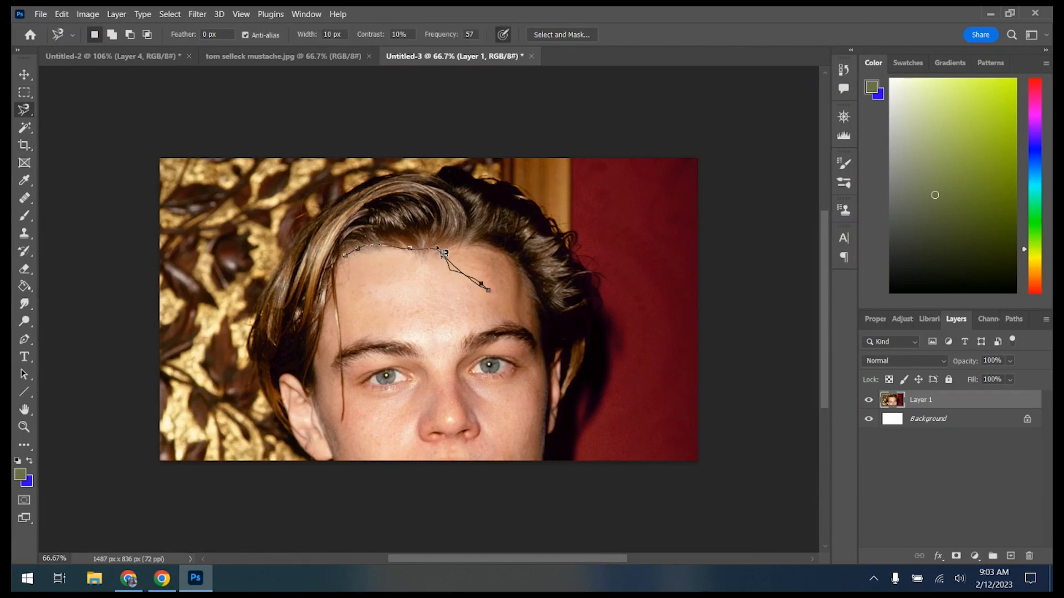
pyautogui.doubleClick(519, 265)
pyautogui.hotkey('ctrl', 'd')
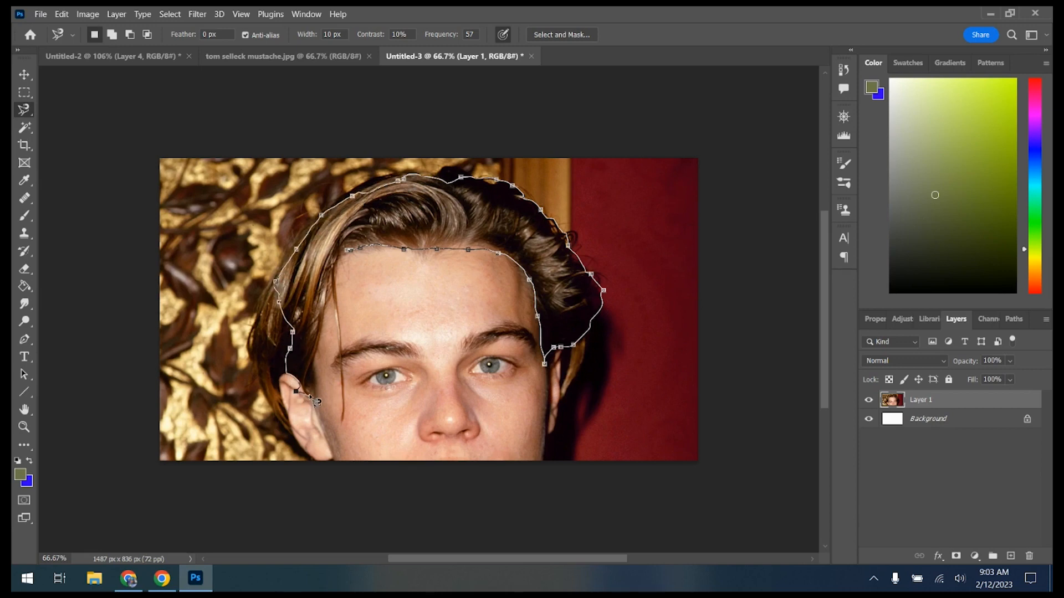
pyautogui.click(347, 254)
# Add the missing strands on the left side of the head, down to the ear, to the hair selection
pyautogui.press('shift')
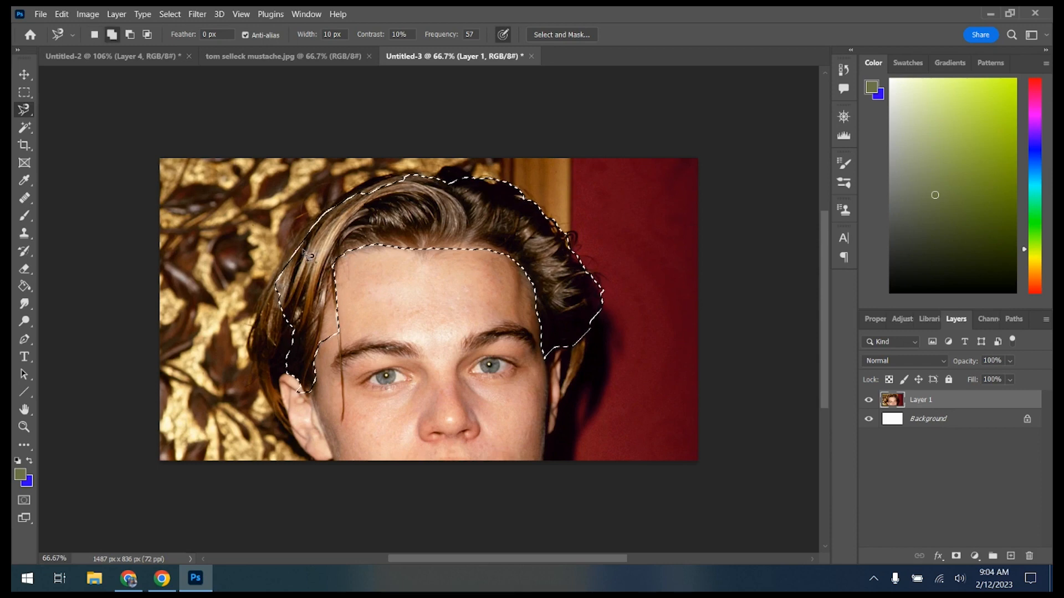
pyautogui.click(299, 239)
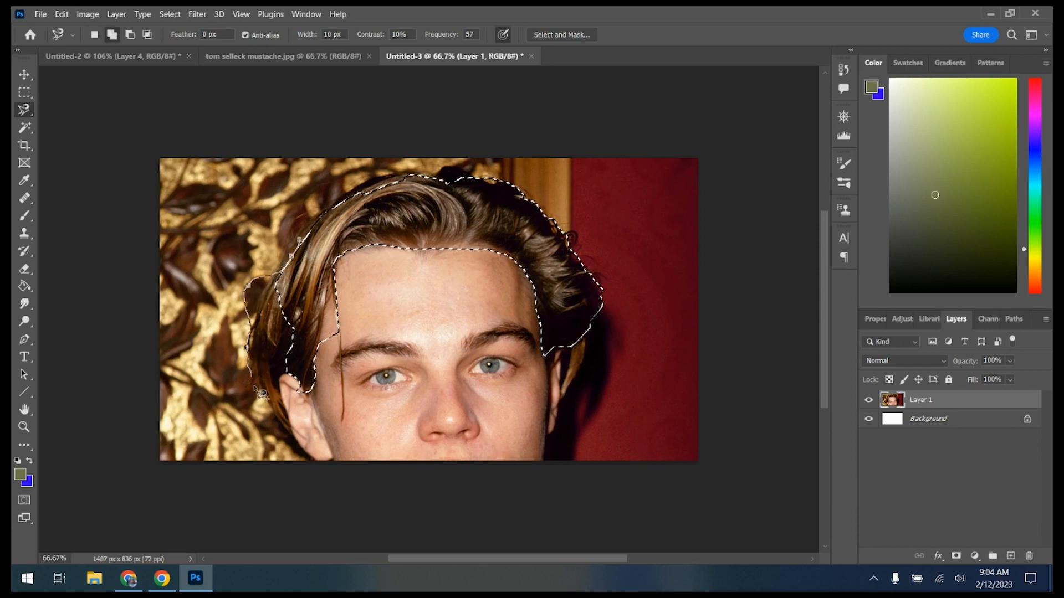
pyautogui.click(280, 425)
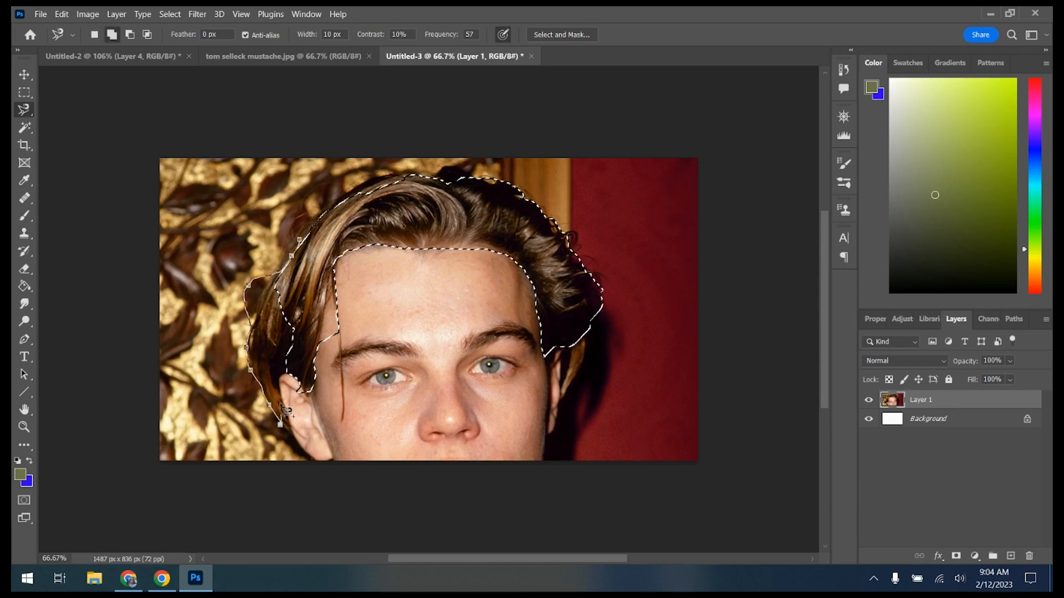
pyautogui.doubleClick(317, 299)
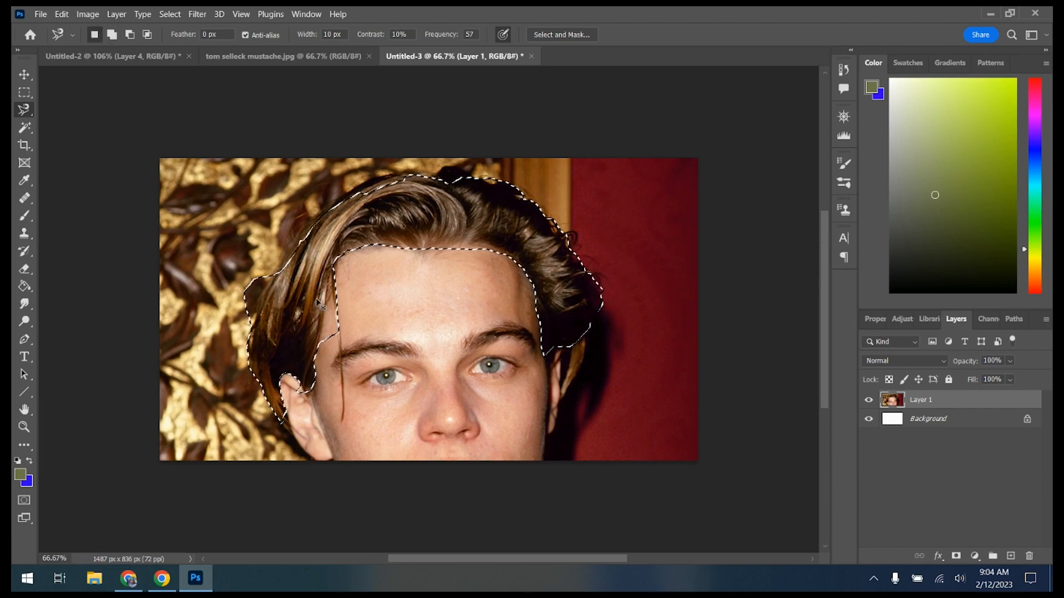
# Paste the selected hair into the Untitled-2 document as a new layer and add a layer mask to it
pyautogui.click(92, 58)
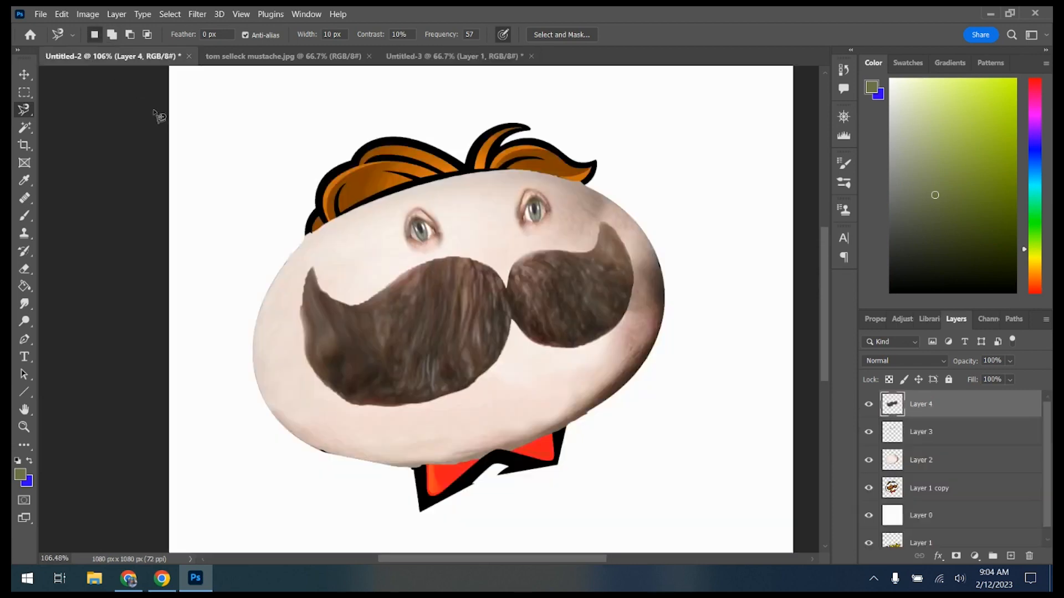
pyautogui.hotkey('ctrl', 'v')
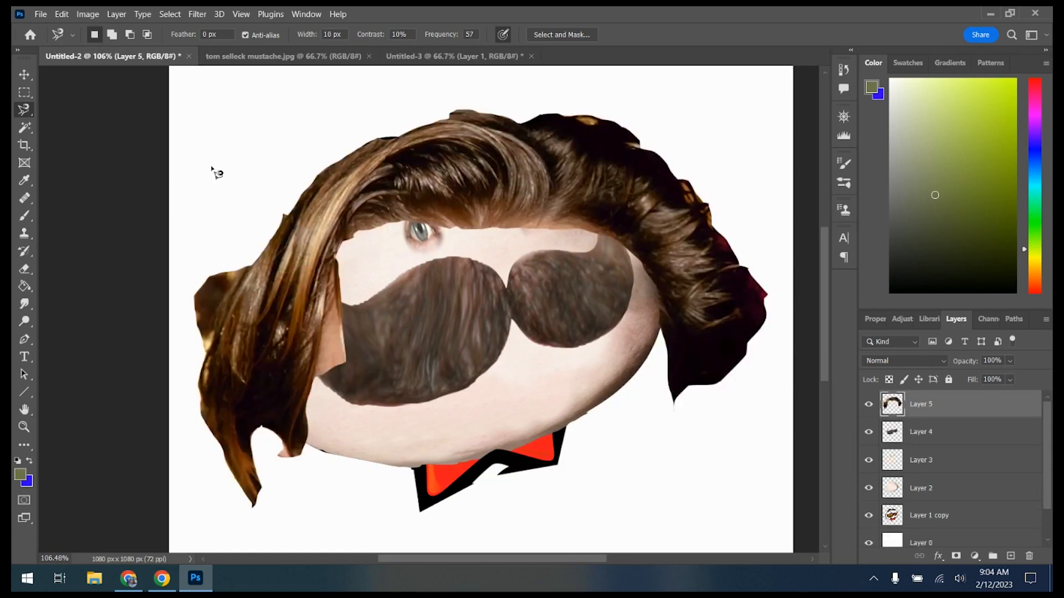
pyautogui.click(955, 557)
# Mask out the stray background at the top of the hair with a 56 px black brush at 100% hardness
pyautogui.click(24, 215)
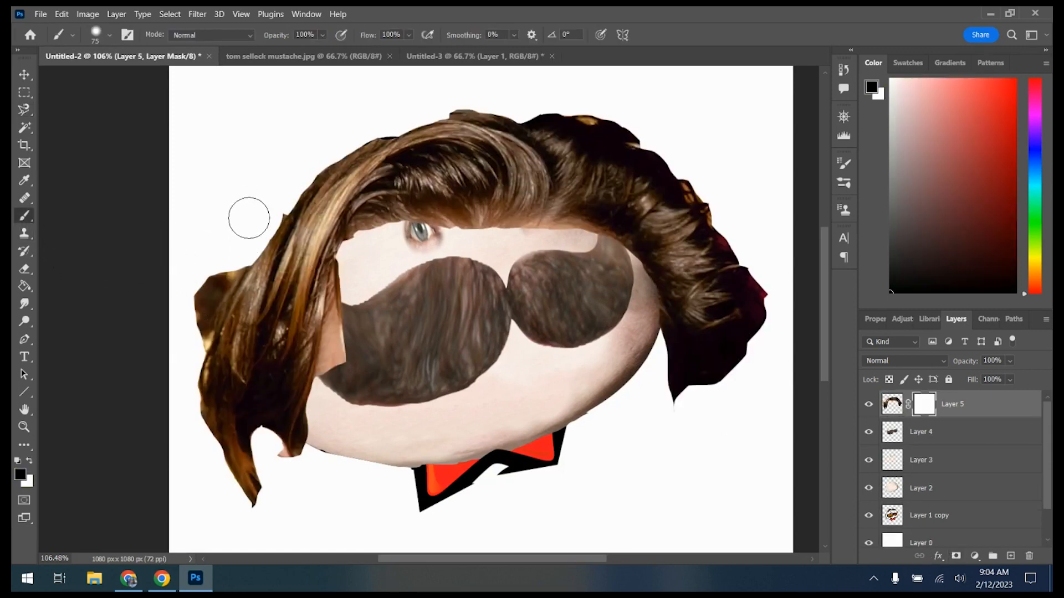
pyautogui.click(109, 36)
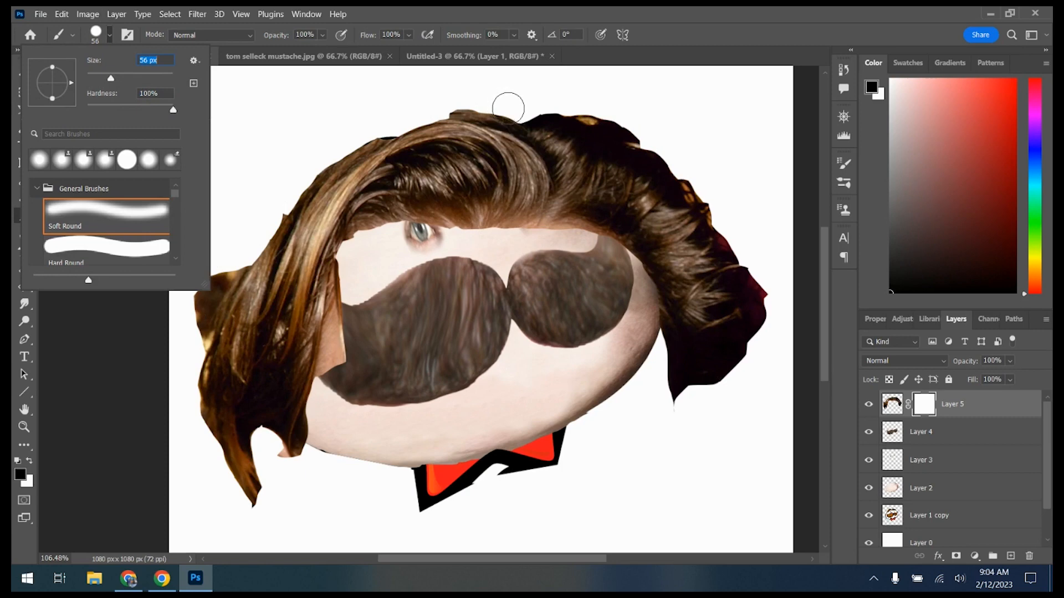
pyautogui.moveTo(508, 108); pyautogui.dragTo(484, 104)
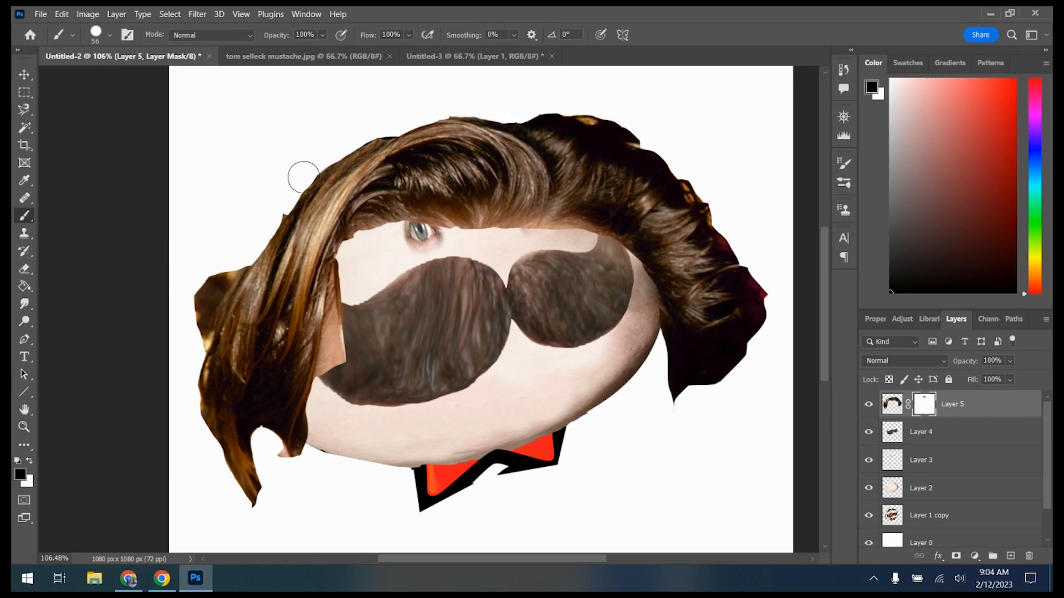
# Set the brush hardness to 75% and mask out the background and skin around the hair's left strands
pyautogui.click(100, 32)
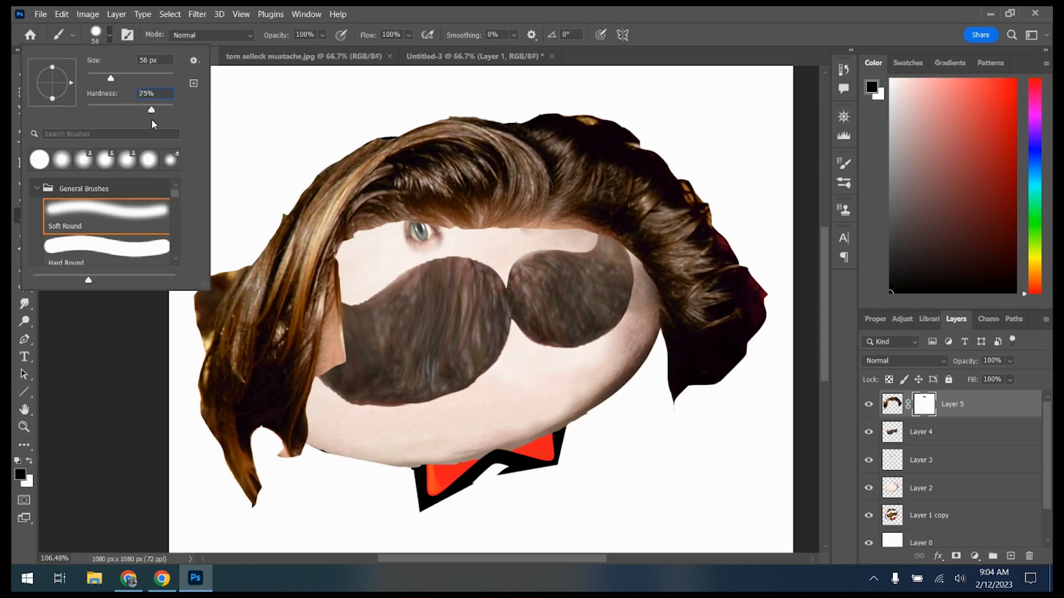
pyautogui.moveTo(274, 203); pyautogui.dragTo(193, 350)
pyautogui.moveTo(197, 309); pyautogui.dragTo(218, 256)
pyautogui.click(274, 450)
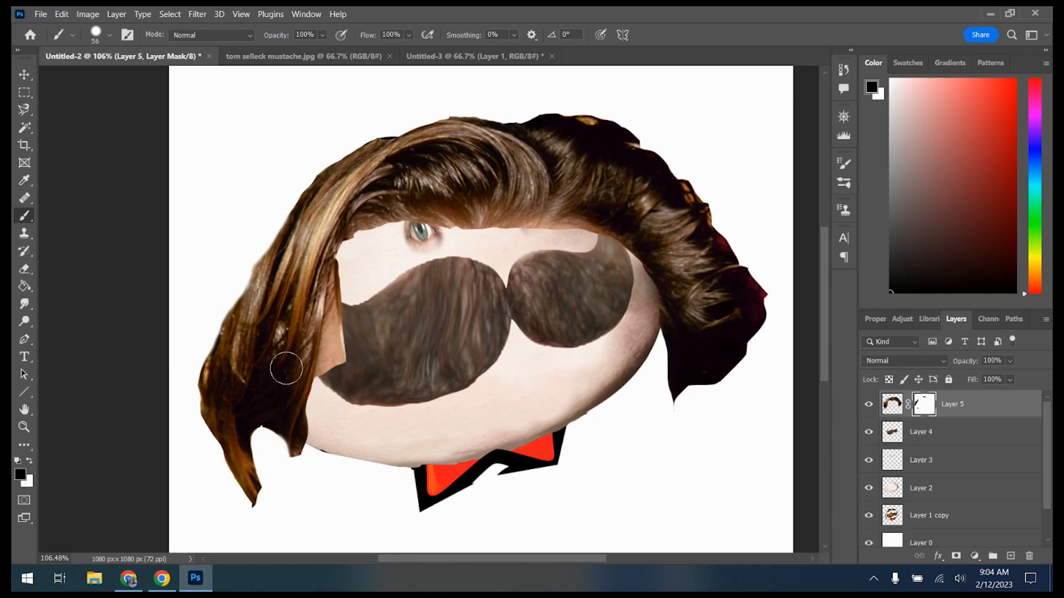
pyautogui.moveTo(347, 278); pyautogui.dragTo(324, 384)
# Mask out the background along the hair's upper-right and right edges, and apply the layer mask
pyautogui.moveTo(549, 95)
pyautogui.mouseDown()
pyautogui.moveTo(615, 111)
pyautogui.moveTo(641, 131)
pyautogui.moveTo(589, 107)
pyautogui.mouseUp()
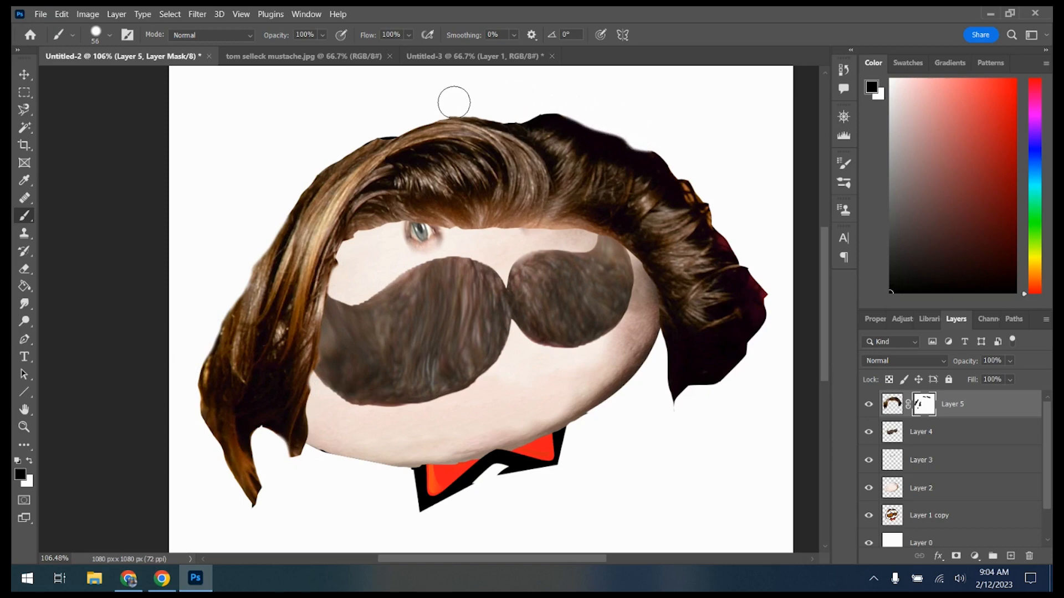
pyautogui.moveTo(695, 185); pyautogui.dragTo(784, 304)
pyautogui.rightClick(909, 409)
pyautogui.click(949, 446)
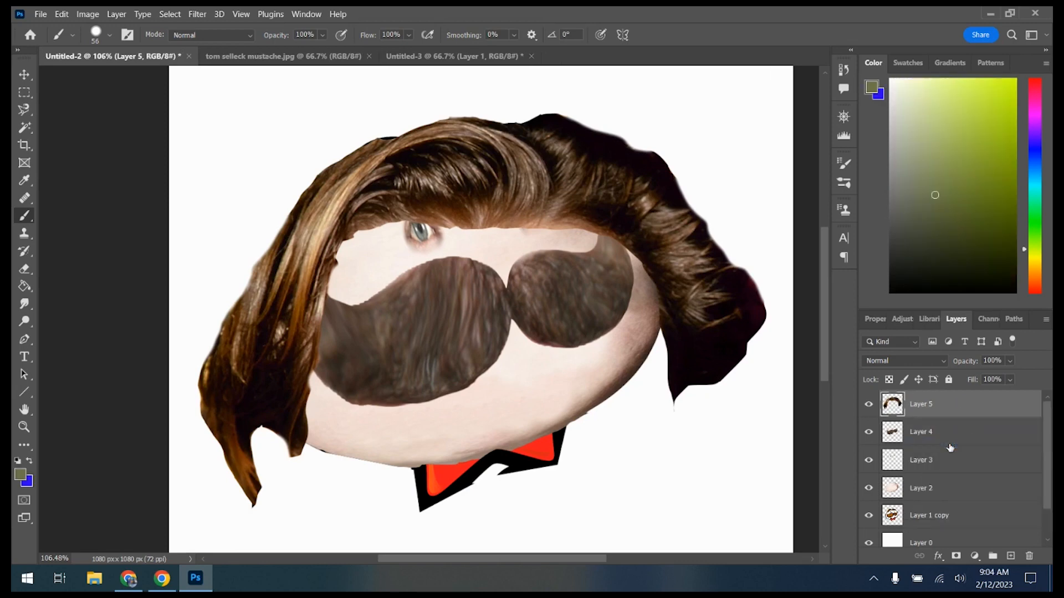
# Scale the hair to about 62% and rotate it about -12.3°, placing it over the cartoon hair
pyautogui.hotkey('ctrl', 't')
pyautogui.moveTo(767, 517); pyautogui.dragTo(559, 363)
pyautogui.moveTo(575, 293)
pyautogui.mouseDown()
pyautogui.moveTo(611, 315)
pyautogui.moveTo(613, 284)
pyautogui.moveTo(567, 286)
pyautogui.mouseUp()
pyautogui.moveTo(373, 157); pyautogui.dragTo(461, 144)
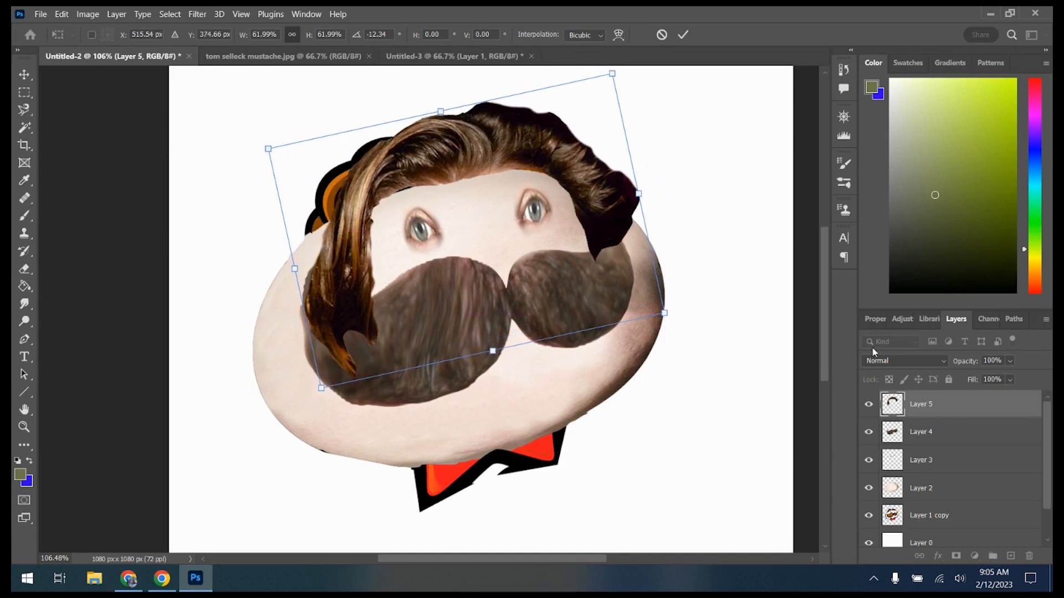
# Lower the hair layer's opacity to 47% and warp the hair's left side outward around the cartoon hair
pyautogui.click(1010, 362)
pyautogui.click(992, 377)
pyautogui.rightClick(454, 155)
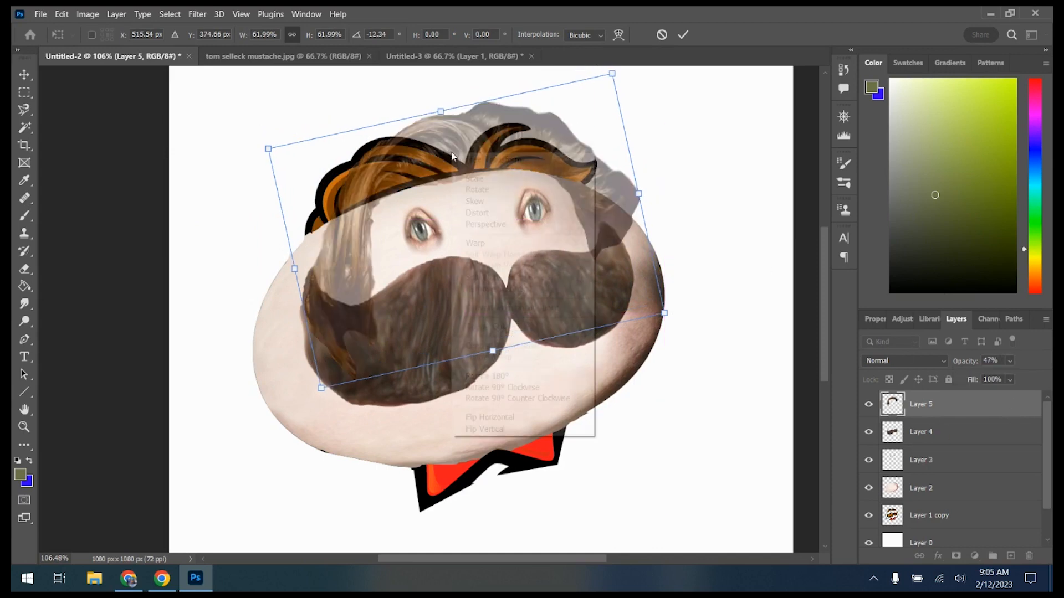
pyautogui.click(463, 243)
pyautogui.moveTo(358, 199); pyautogui.dragTo(411, 181)
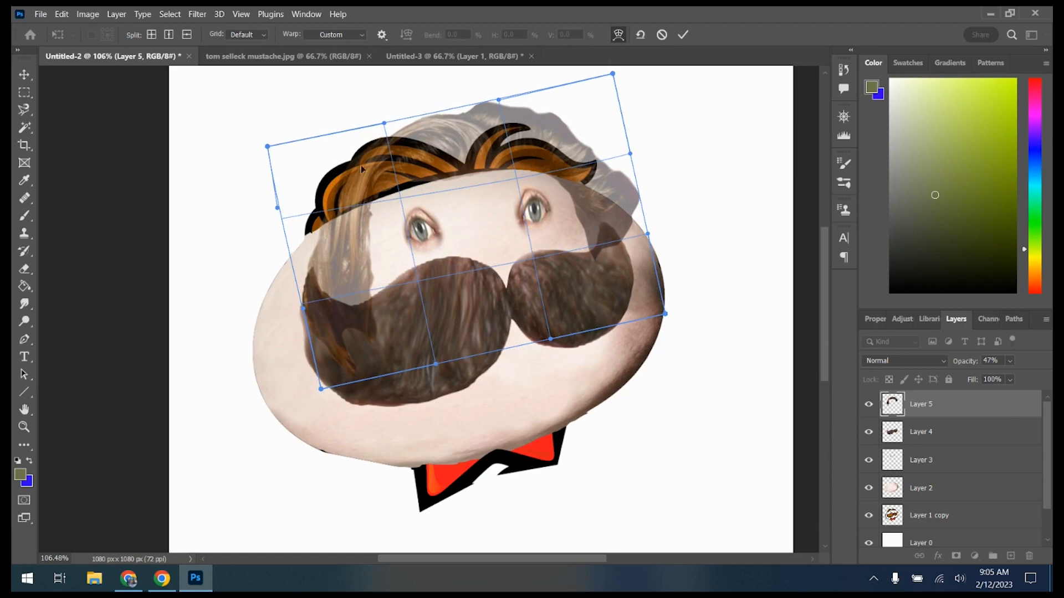
pyautogui.moveTo(339, 265); pyautogui.dragTo(306, 253)
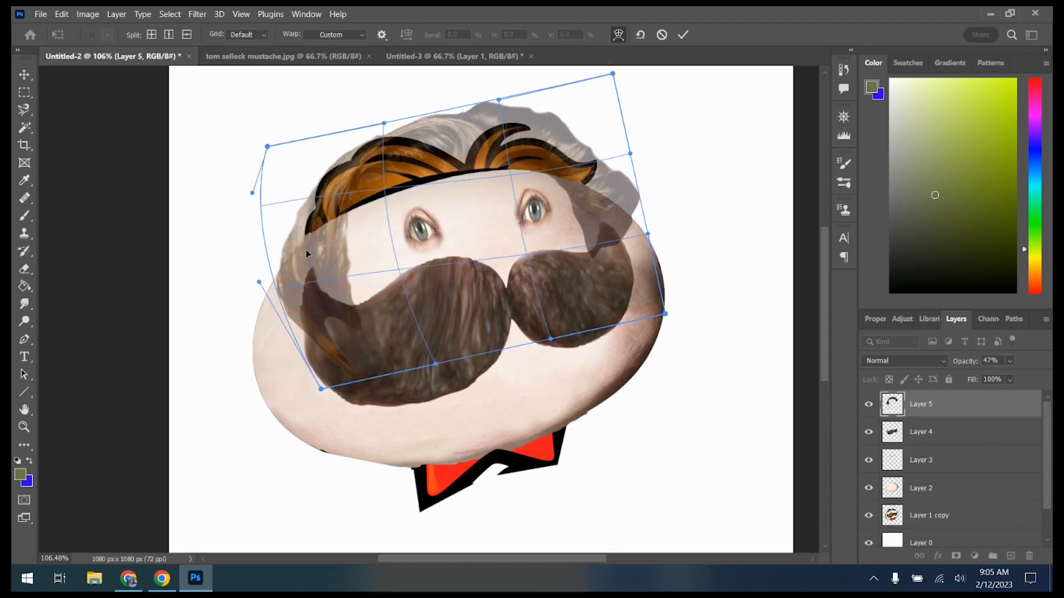
pyautogui.moveTo(361, 195); pyautogui.dragTo(374, 203)
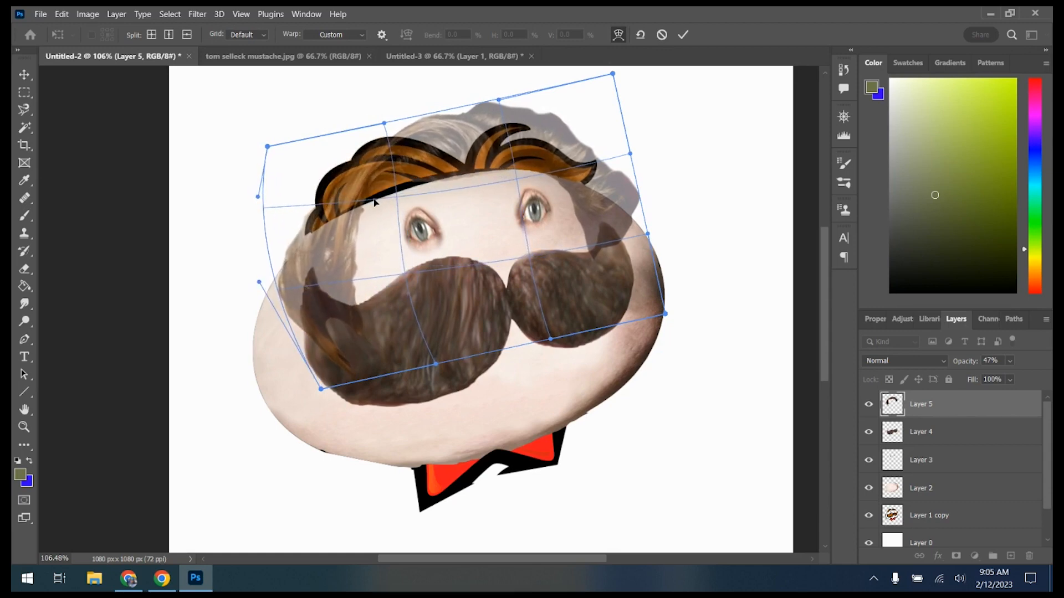
# Warp the hair's right end upward and adjust its right corners to follow the cartoon hair's right tip
pyautogui.moveTo(597, 239); pyautogui.dragTo(571, 167)
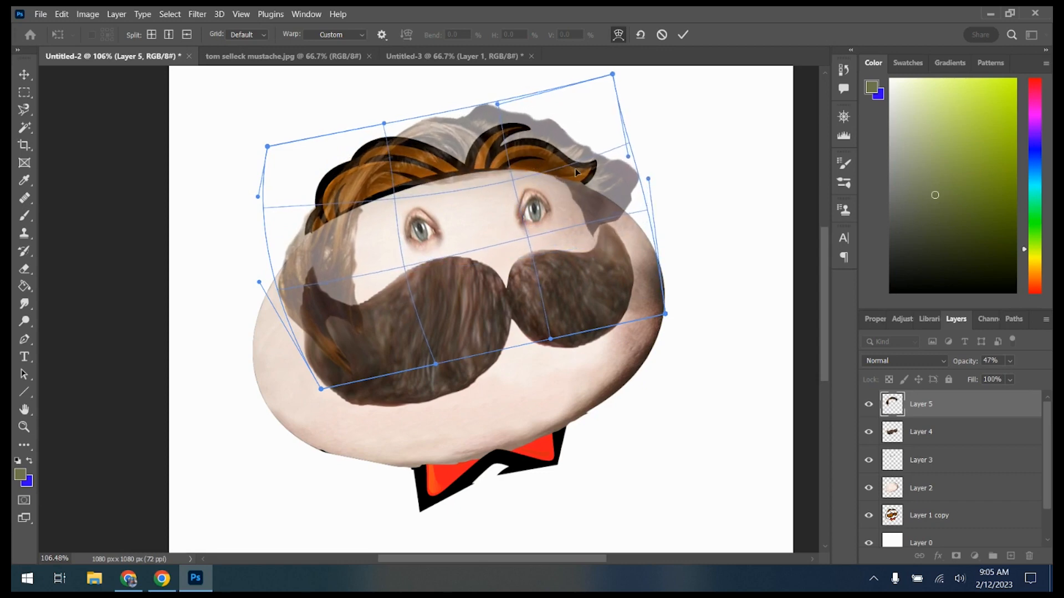
pyautogui.moveTo(666, 314); pyautogui.dragTo(653, 203)
pyautogui.moveTo(614, 75); pyautogui.dragTo(627, 89)
# Warp the hair's left corners, pulling the lower-left corner up to shorten the hair down to the cartoon hair's left end
pyautogui.moveTo(267, 146); pyautogui.dragTo(247, 117)
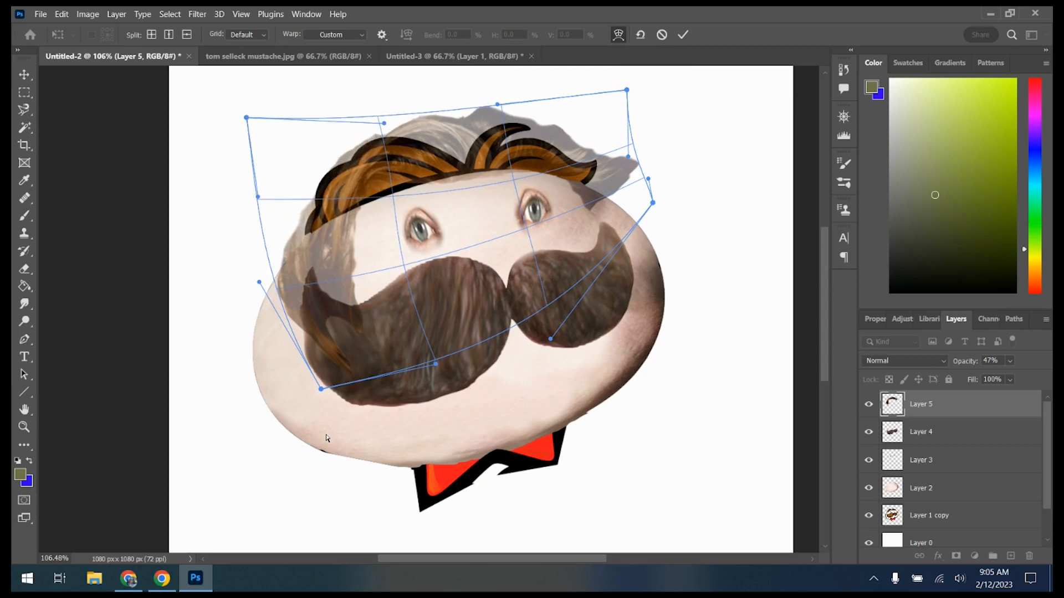
pyautogui.moveTo(321, 389); pyautogui.dragTo(338, 273)
pyautogui.moveTo(260, 200)
pyautogui.mouseDown()
pyautogui.moveTo(273, 197)
pyautogui.moveTo(262, 188)
pyautogui.mouseUp()
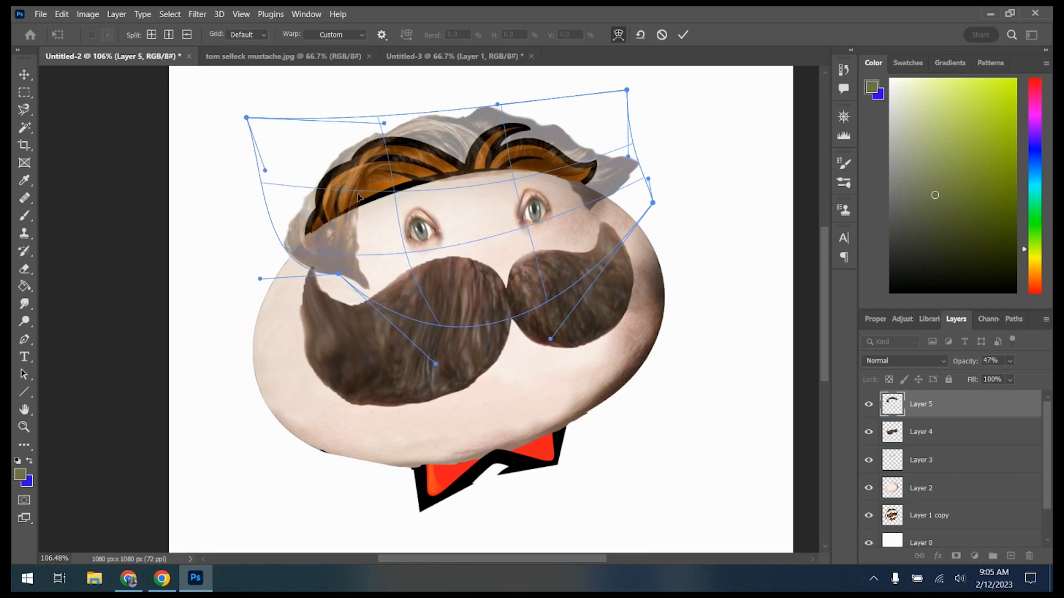
pyautogui.moveTo(373, 187); pyautogui.dragTo(371, 191)
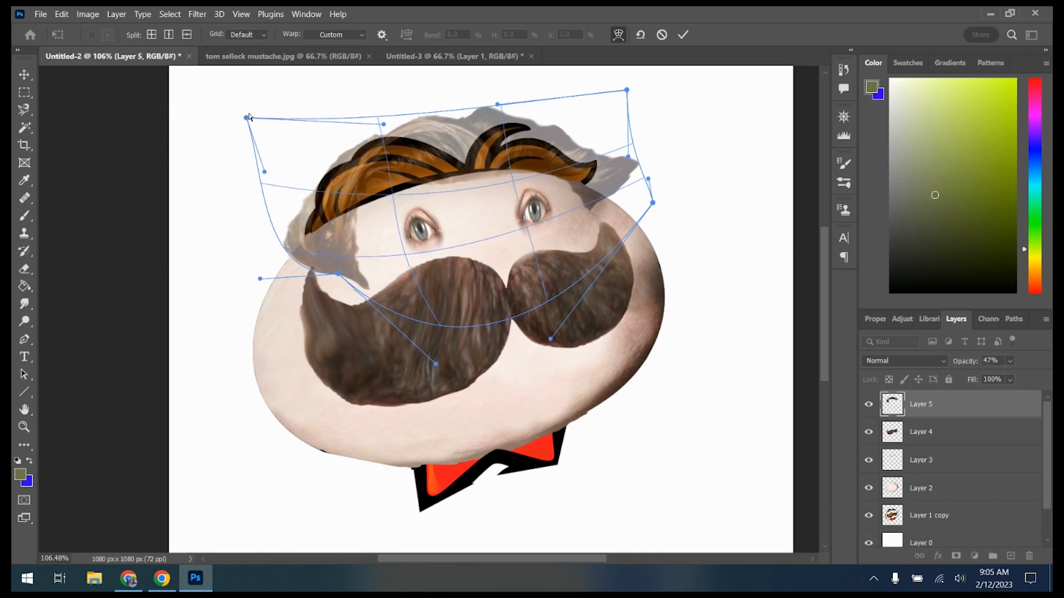
# Warp the hair's left edge inward along the cartoon hair, commit the transform, and set the hair layer's opacity to 100%
pyautogui.moveTo(246, 118); pyautogui.dragTo(239, 100)
pyautogui.moveTo(362, 193); pyautogui.dragTo(357, 221)
pyautogui.moveTo(290, 253); pyautogui.dragTo(308, 244)
pyautogui.moveTo(331, 193); pyautogui.dragTo(369, 186)
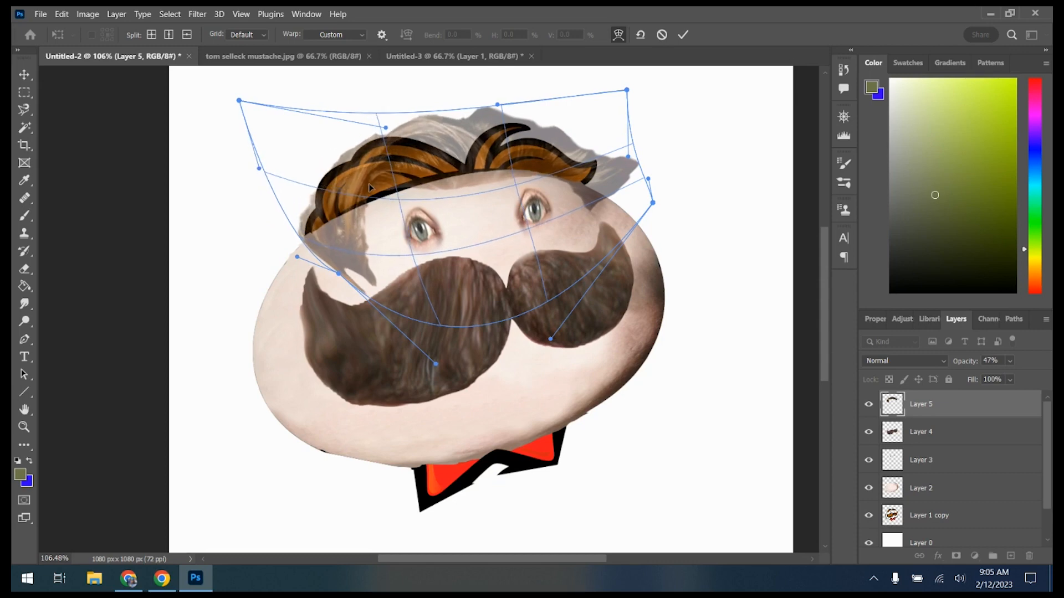
pyautogui.click(24, 93)
pyautogui.click(1010, 360)
pyautogui.moveTo(1009, 376); pyautogui.dragTo(1043, 377)
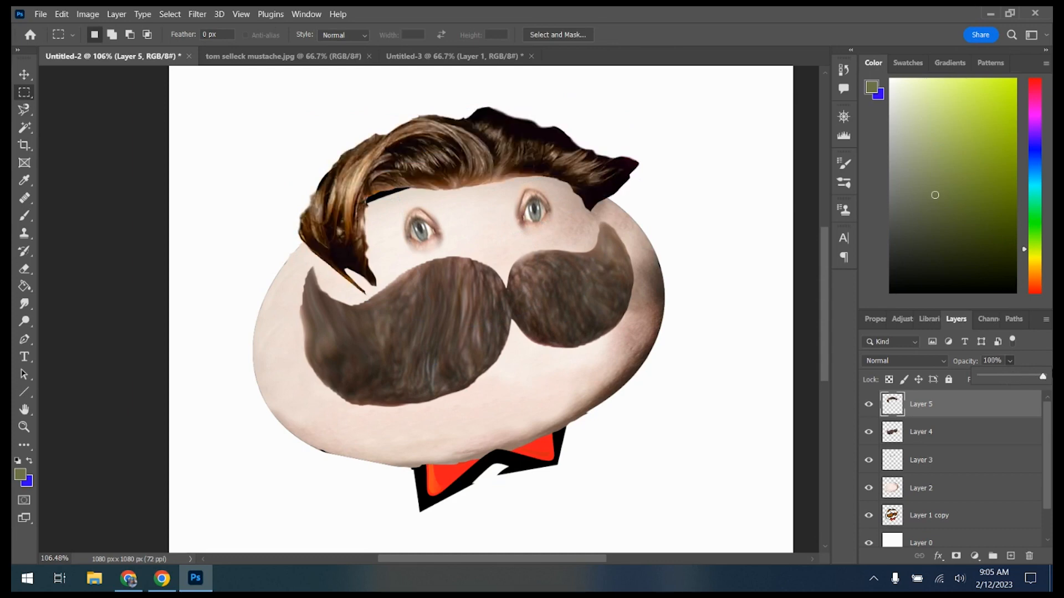
# Hide the face, eyes and mustache layers and compare the photographic hair with the cartoon hair by toggling Layer 5's visibility
pyautogui.click(869, 490)
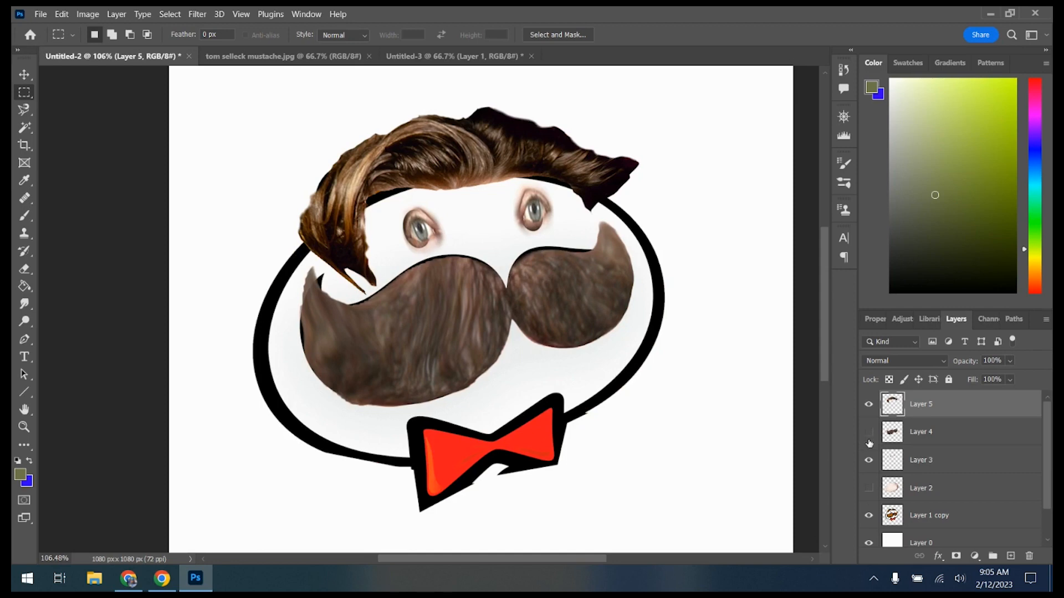
pyautogui.click(868, 460)
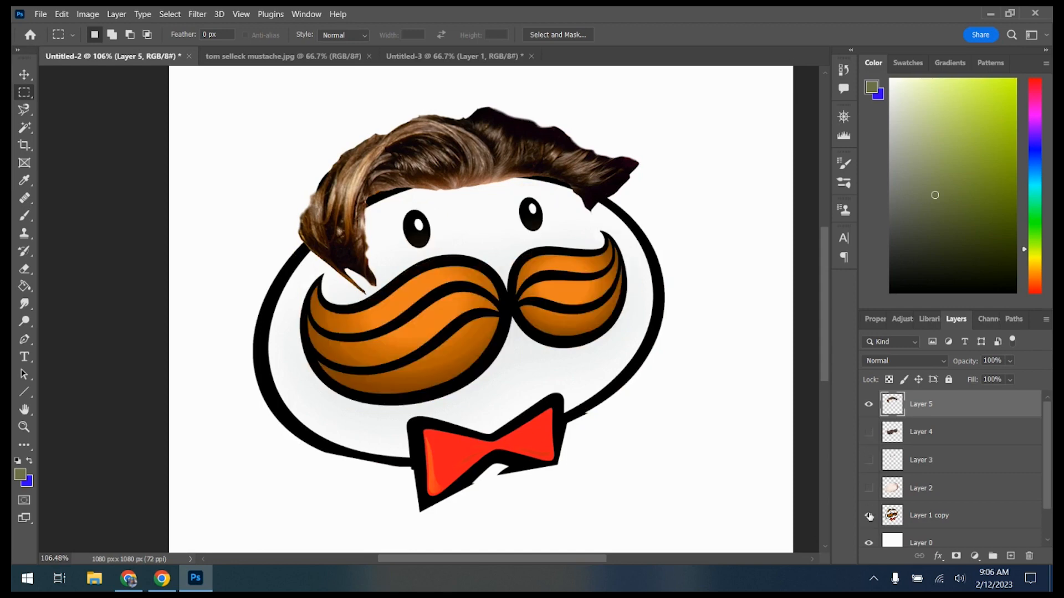
pyautogui.click(869, 402)
pyautogui.click(869, 404)
pyautogui.click(869, 404)
pyautogui.click(869, 405)
pyautogui.click(869, 405)
pyautogui.click(869, 405)
# Add a layer mask to Layer 5 and mask out excess hair on the left lock's inner edge and below the right tip
pyautogui.scroll(2, 469, 153)
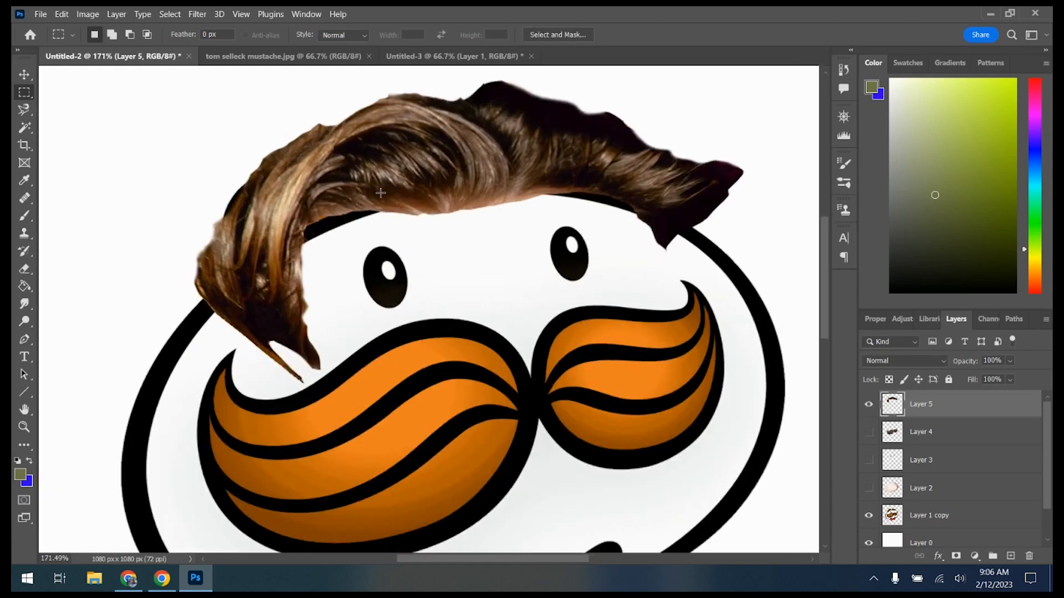
pyautogui.click(956, 555)
pyautogui.click(24, 219)
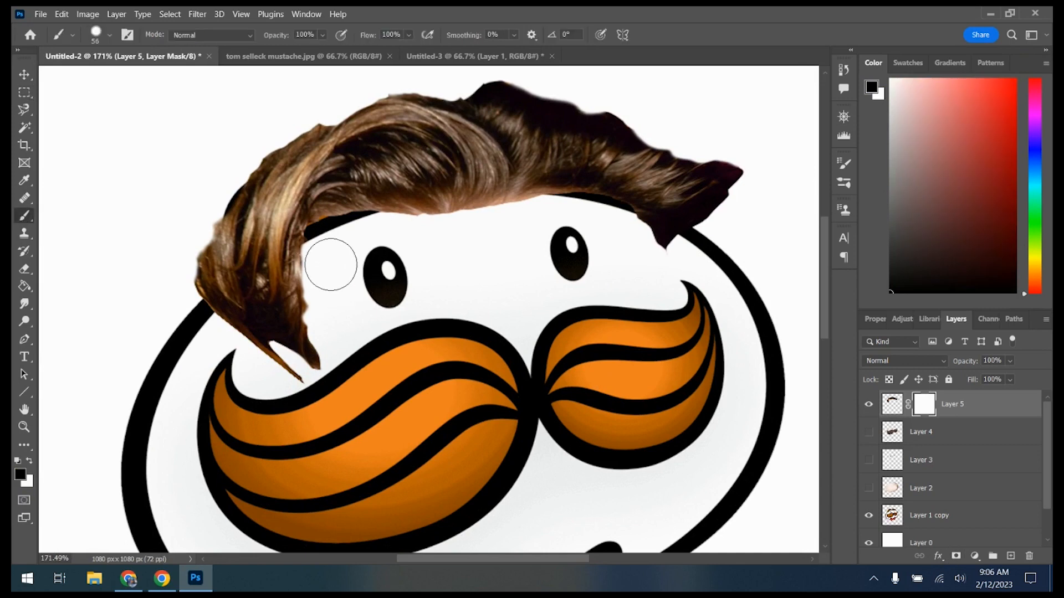
pyautogui.moveTo(318, 268)
pyautogui.mouseDown()
pyautogui.moveTo(315, 312)
pyautogui.moveTo(334, 358)
pyautogui.mouseUp()
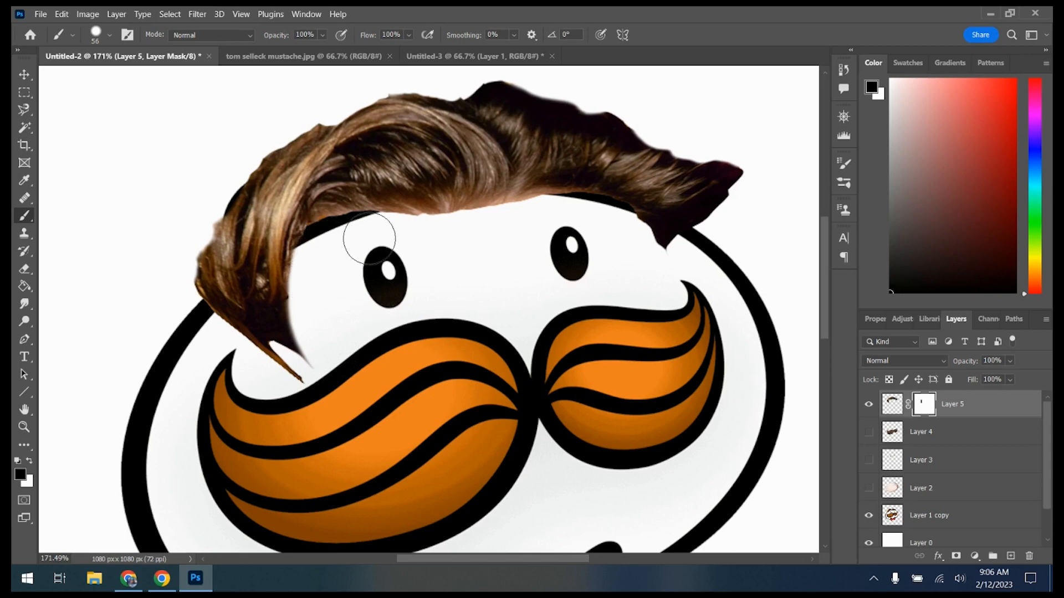
pyautogui.moveTo(618, 237)
pyautogui.mouseDown()
pyautogui.moveTo(678, 254)
pyautogui.moveTo(653, 241)
pyautogui.mouseUp()
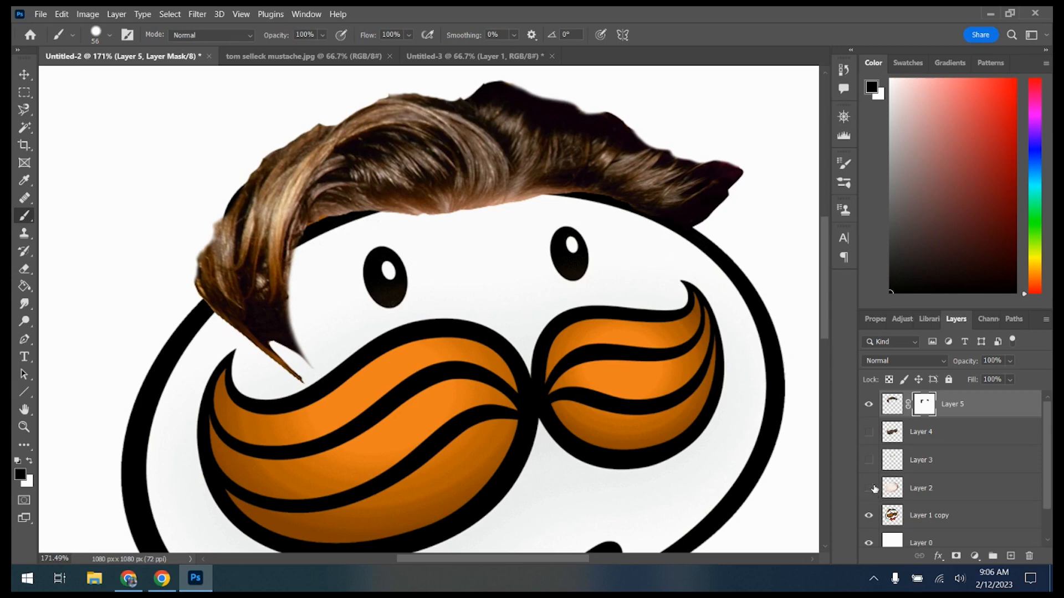
# Show the face layer (Layer 2) and apply the layer mask on Layer 5
pyautogui.click(870, 489)
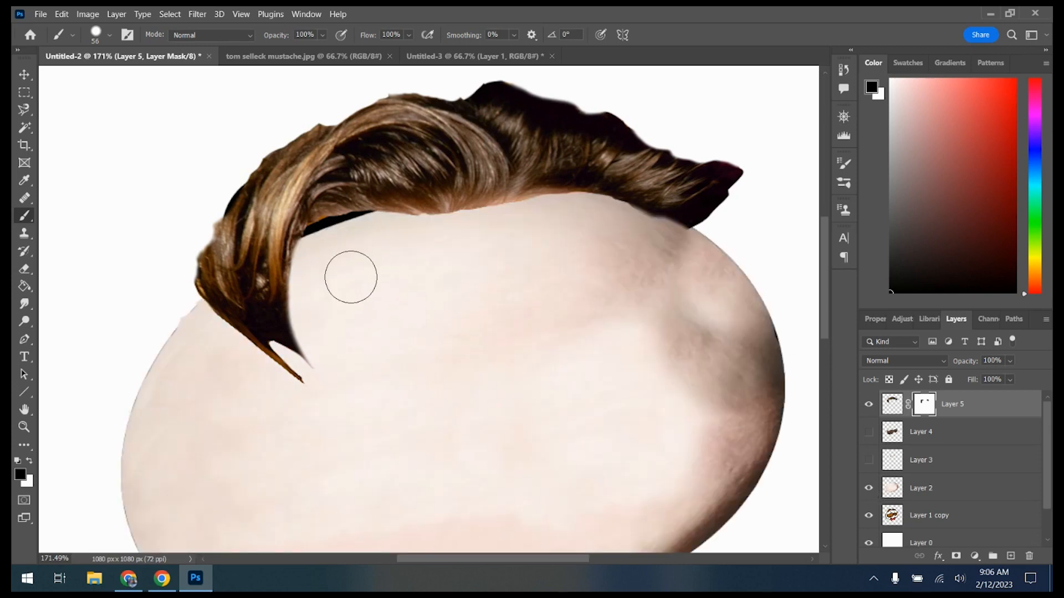
pyautogui.click(24, 303)
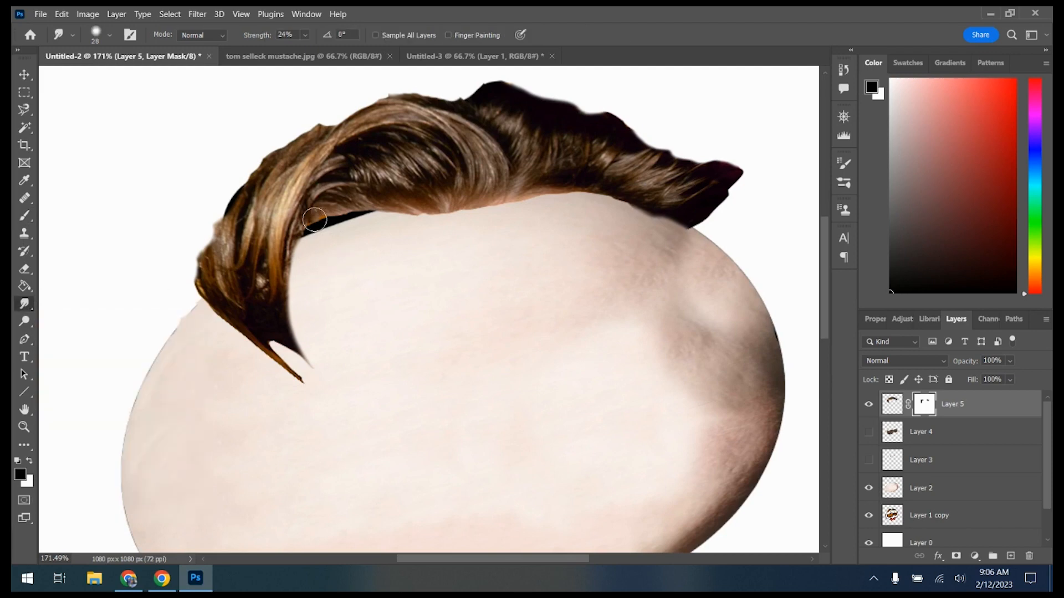
pyautogui.rightClick(928, 411)
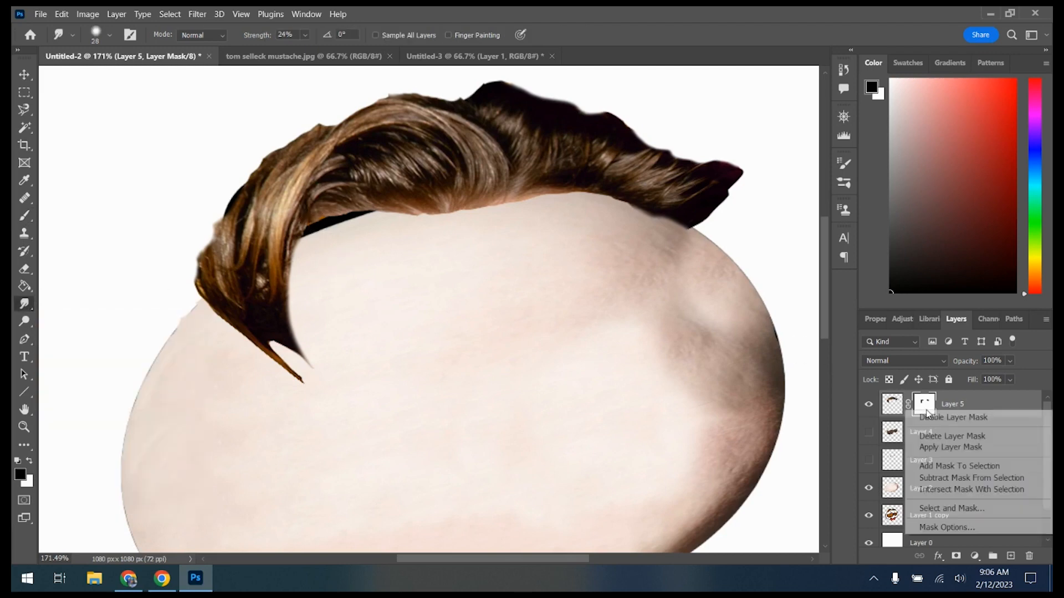
pyautogui.click(931, 445)
# Smudge the hairline at 24% strength along the forehead, blending the hair into the skin and covering the black gap
pyautogui.moveTo(323, 218)
pyautogui.mouseDown()
pyautogui.moveTo(310, 240)
pyautogui.moveTo(306, 223)
pyautogui.moveTo(318, 226)
pyautogui.moveTo(317, 215)
pyautogui.moveTo(344, 224)
pyautogui.moveTo(332, 209)
pyautogui.moveTo(368, 217)
pyautogui.moveTo(360, 201)
pyautogui.moveTo(467, 209)
pyautogui.mouseUp()
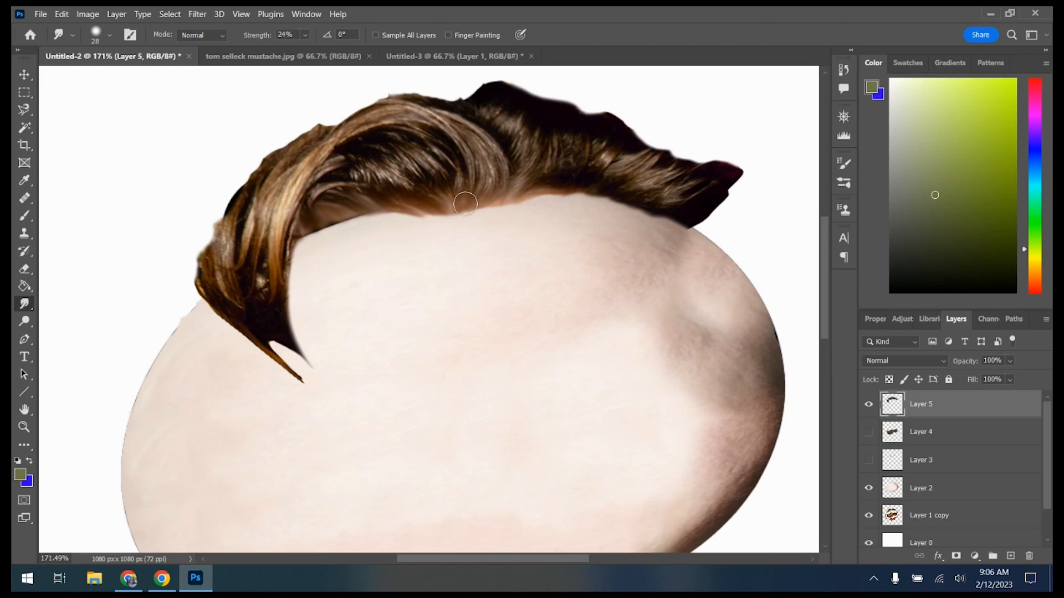
pyautogui.moveTo(428, 209)
pyautogui.mouseDown()
pyautogui.moveTo(349, 212)
pyautogui.moveTo(351, 224)
pyautogui.moveTo(327, 219)
pyautogui.moveTo(327, 229)
pyautogui.moveTo(317, 218)
pyautogui.moveTo(301, 225)
pyautogui.moveTo(294, 255)
pyautogui.moveTo(319, 223)
pyautogui.moveTo(341, 236)
pyautogui.moveTo(328, 217)
pyautogui.moveTo(369, 235)
pyautogui.moveTo(350, 212)
pyautogui.moveTo(401, 238)
pyautogui.moveTo(371, 211)
pyautogui.moveTo(411, 231)
pyautogui.moveTo(397, 212)
pyautogui.moveTo(431, 237)
pyautogui.moveTo(418, 209)
pyautogui.moveTo(459, 233)
pyautogui.moveTo(456, 208)
pyautogui.moveTo(469, 236)
pyautogui.moveTo(472, 198)
pyautogui.moveTo(474, 224)
pyautogui.moveTo(520, 191)
pyautogui.moveTo(494, 218)
pyautogui.mouseUp()
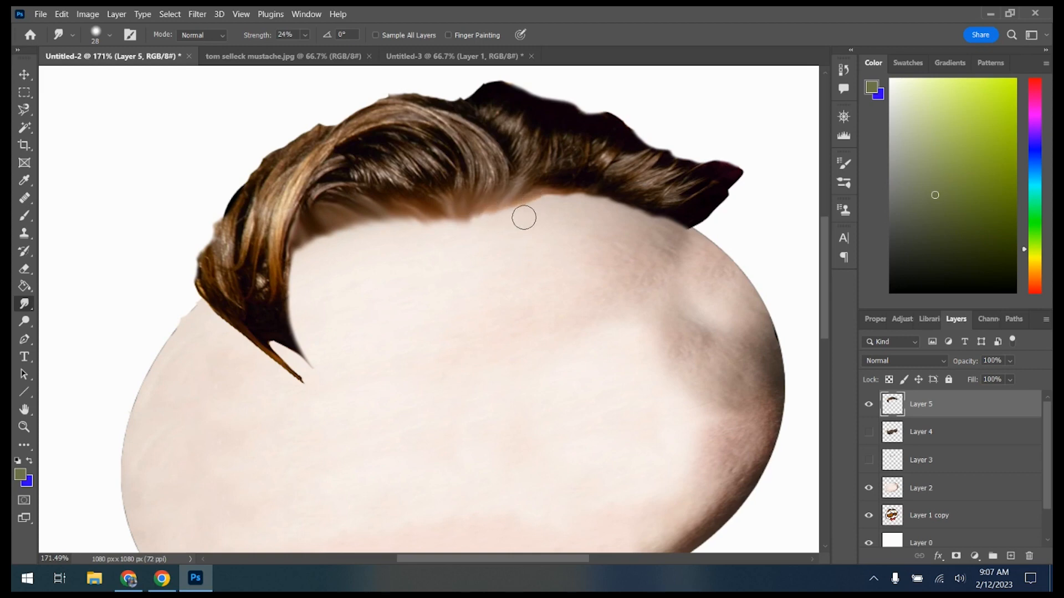
pyautogui.moveTo(543, 191)
pyautogui.mouseDown()
pyautogui.moveTo(569, 191)
pyautogui.moveTo(543, 214)
pyautogui.moveTo(542, 194)
pyautogui.moveTo(537, 208)
pyautogui.moveTo(581, 195)
pyautogui.mouseUp()
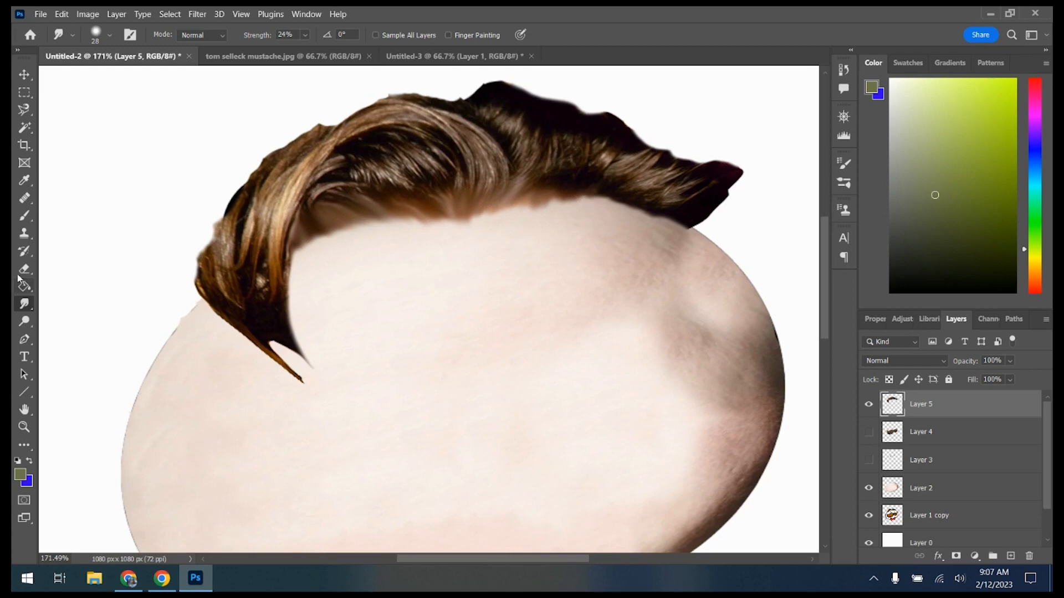
# Add a new layer mask to the hair layer and switch to the Brush tool
pyautogui.click(955, 556)
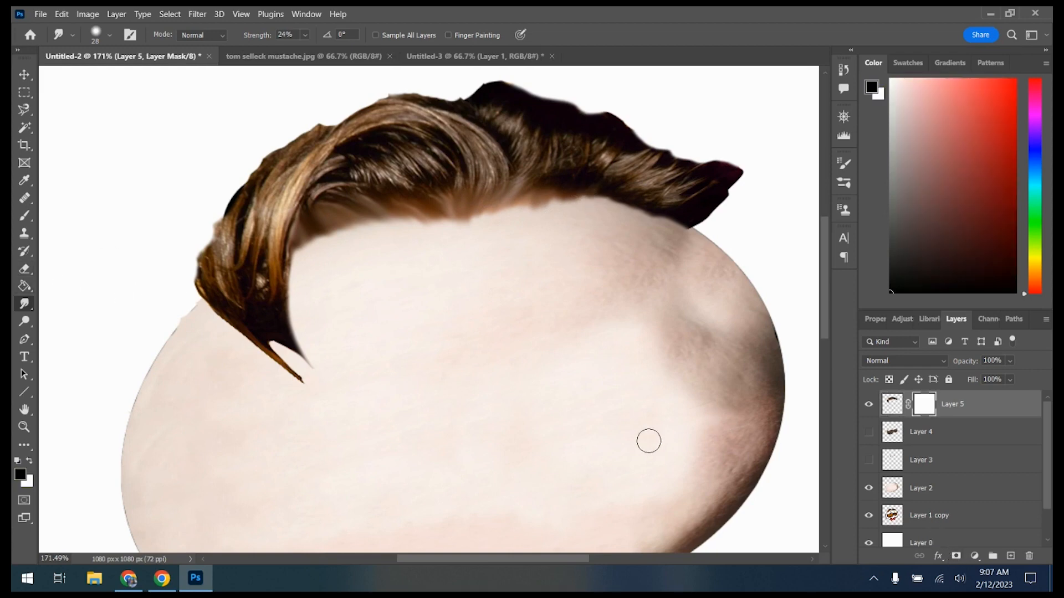
pyautogui.click(24, 215)
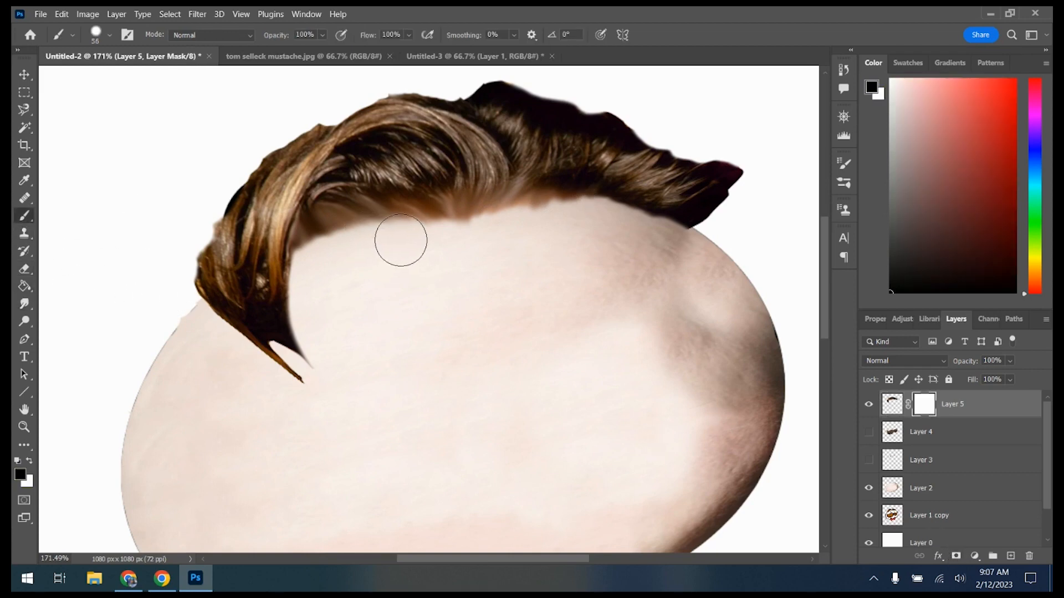
# Try to mask the lower edge of the smudged hairline above the forehead, and undo the brush stroke
pyautogui.moveTo(428, 244); pyautogui.dragTo(546, 245)
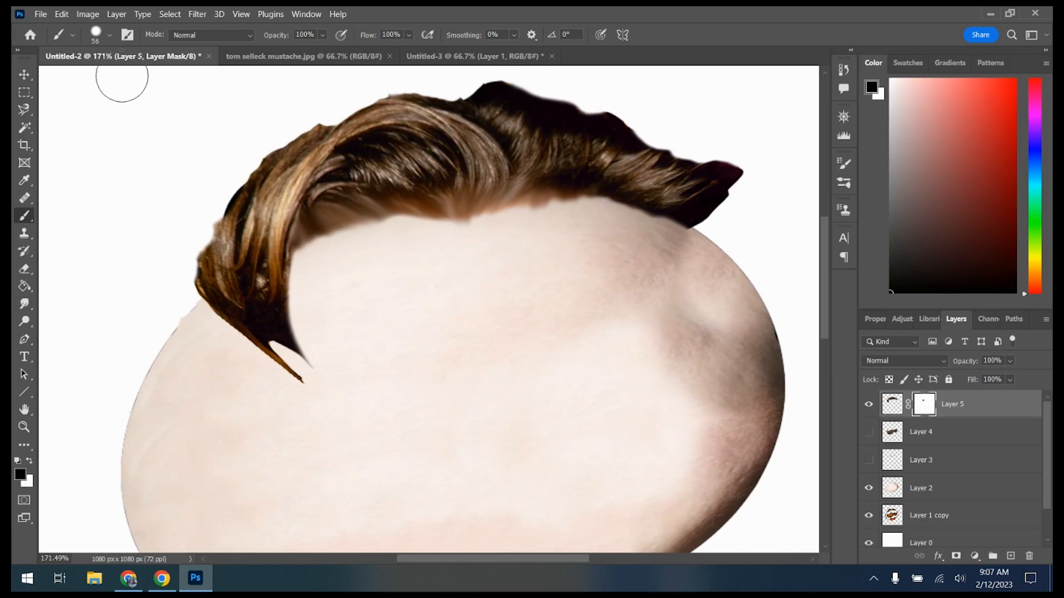
pyautogui.click(61, 13)
pyautogui.click(91, 25)
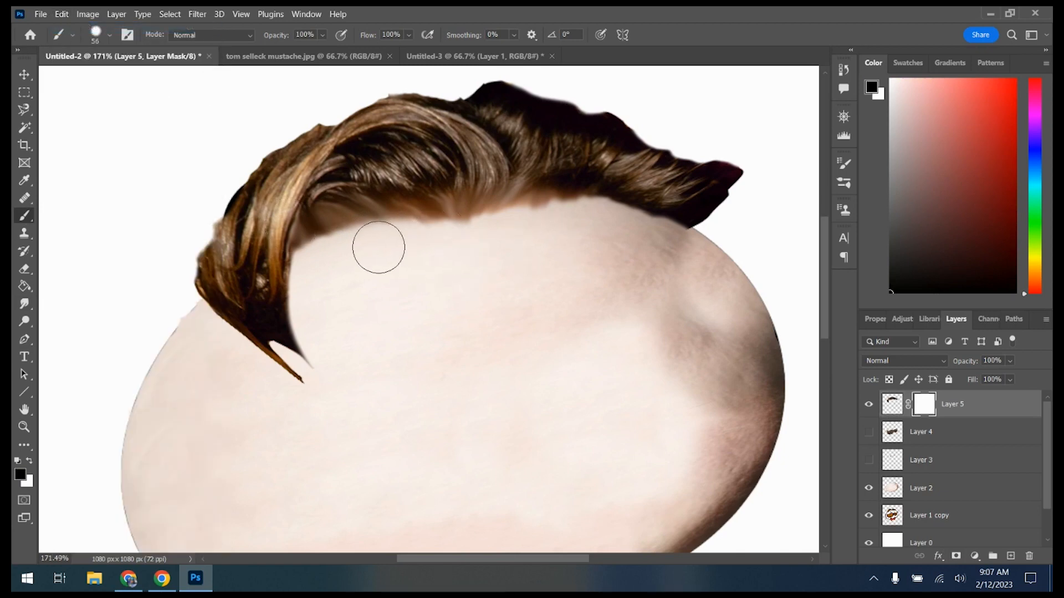
# Hide the face layer and compare the hair with the cartoon hair by toggling Layer 5's visibility
pyautogui.click(867, 406)
pyautogui.click(868, 406)
pyautogui.click(867, 487)
pyautogui.click(868, 406)
pyautogui.click(868, 406)
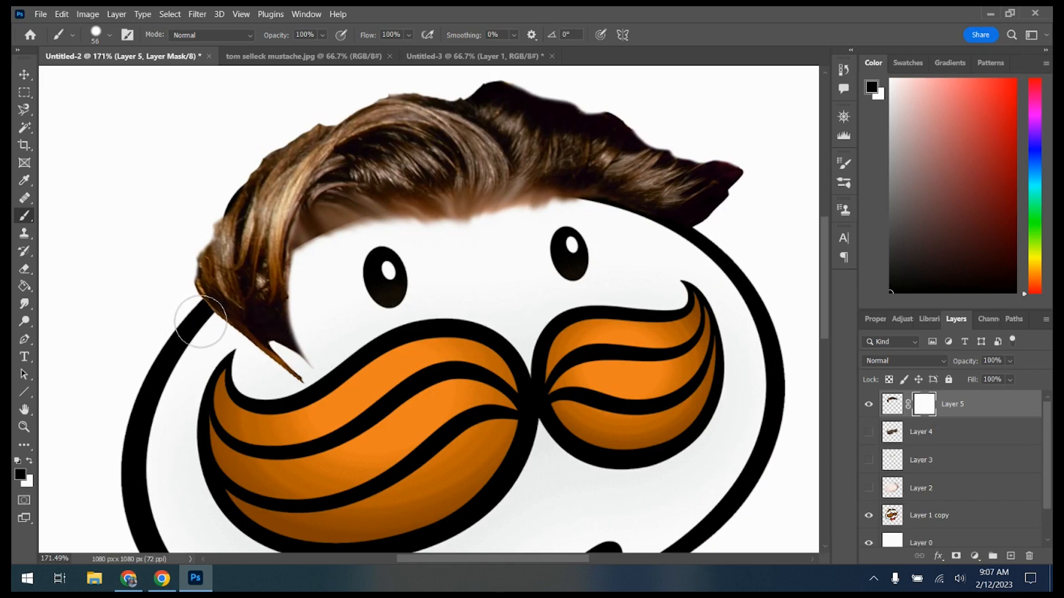
# Mask out the stray strand along the hair's lower-left edge and apply the layer mask
pyautogui.moveTo(200, 319)
pyautogui.mouseDown()
pyautogui.moveTo(282, 390)
pyautogui.moveTo(261, 357)
pyautogui.mouseUp()
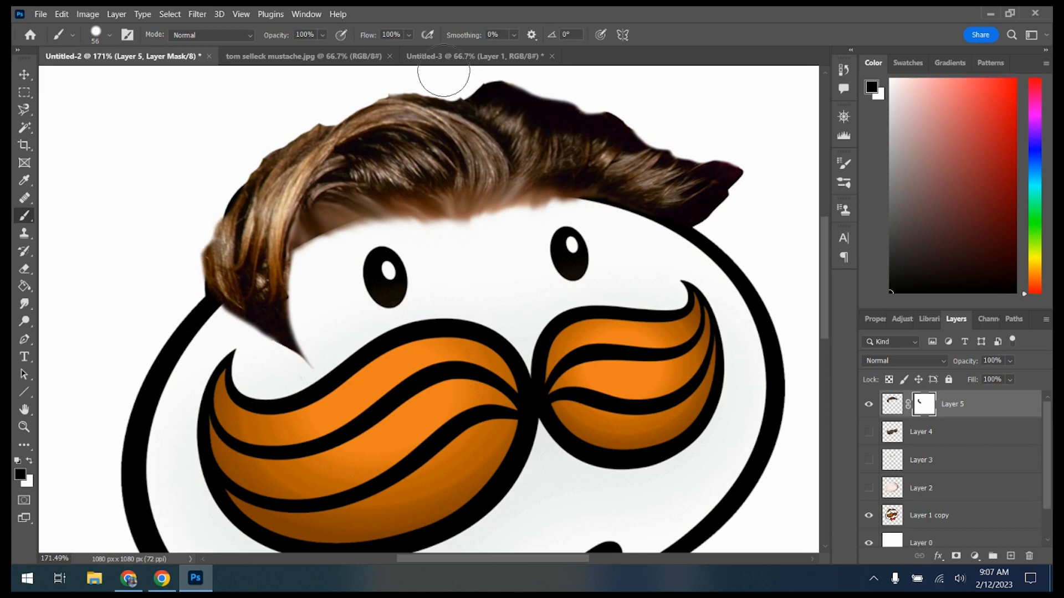
pyautogui.rightClick(924, 405)
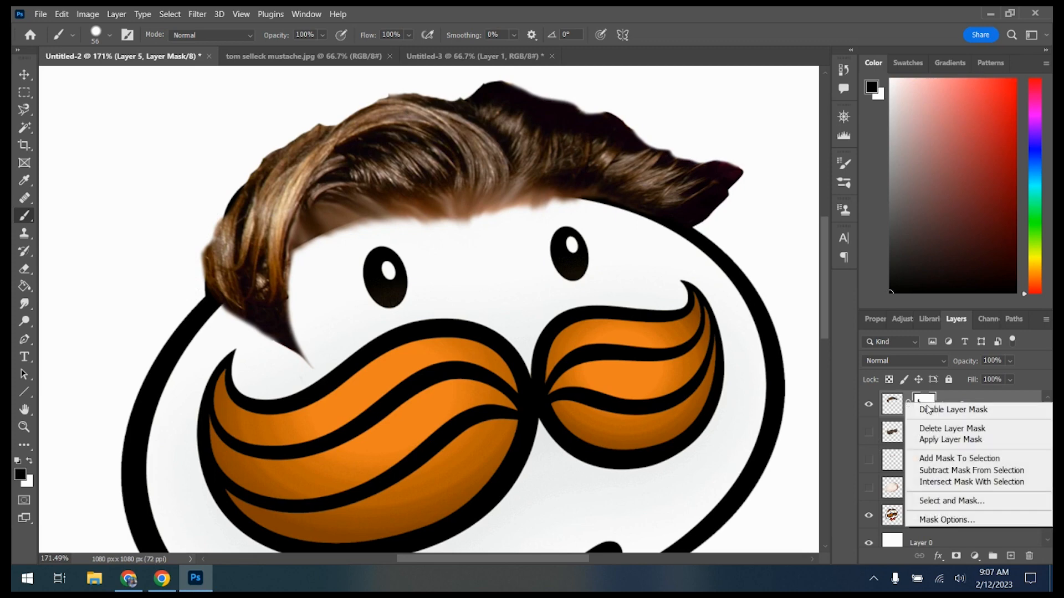
pyautogui.click(942, 442)
# Show the mustache, eyes and face layers again and check the combined face
pyautogui.click(868, 433)
pyautogui.moveTo(867, 450); pyautogui.dragTo(869, 515)
pyautogui.scroll(-4, 720, 435)
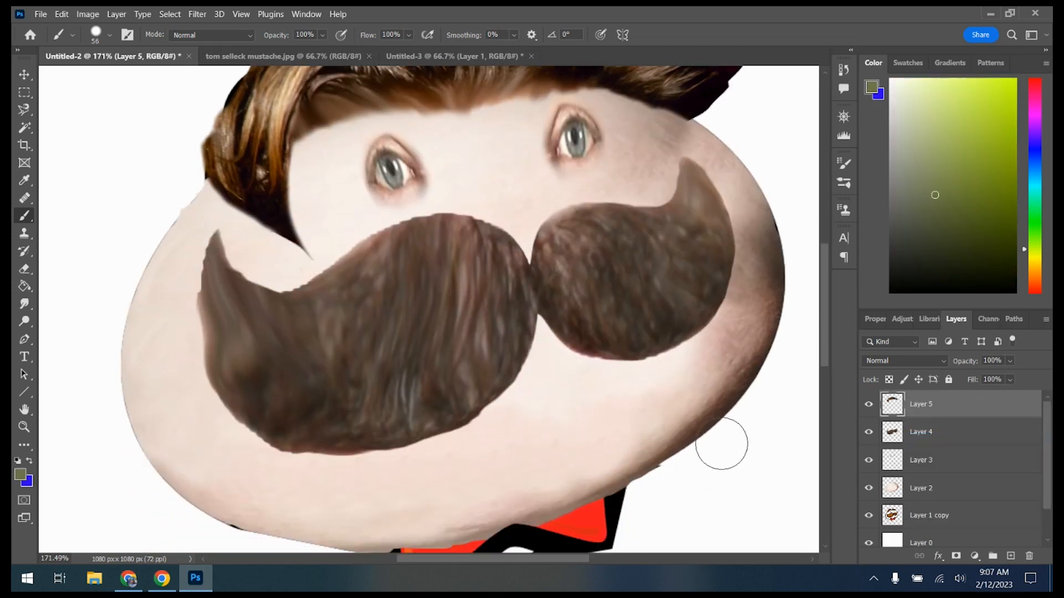
pyautogui.scroll(5, 545, 288)
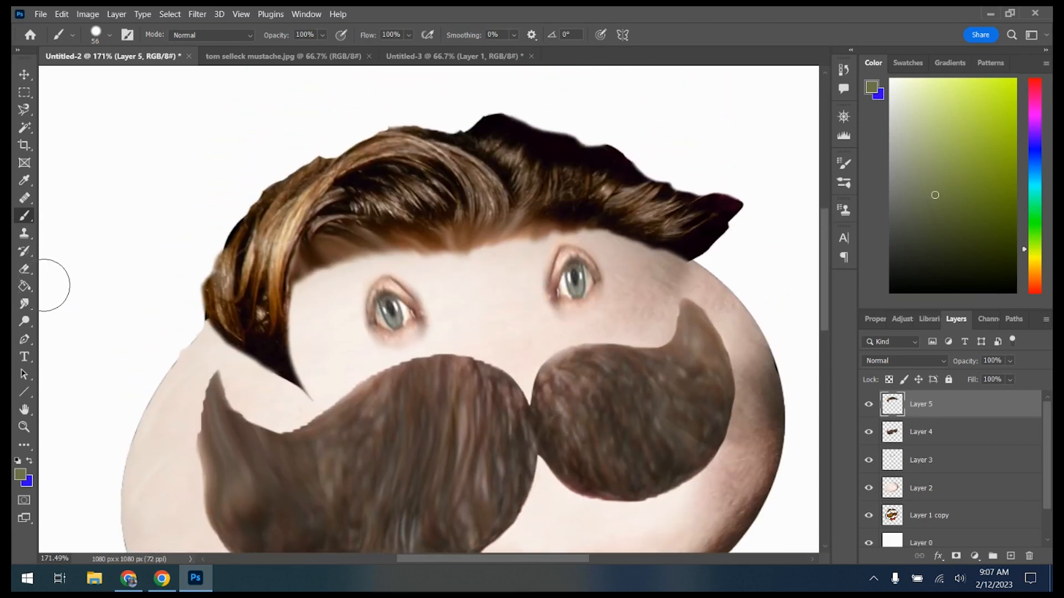
# Smudge the hair's outer left edge outward, from the lower lock up to the crown, to soften the outline
pyautogui.click(23, 307)
pyautogui.moveTo(209, 314)
pyautogui.mouseDown()
pyautogui.moveTo(205, 330)
pyautogui.moveTo(209, 301)
pyautogui.mouseUp()
pyautogui.moveTo(232, 235)
pyautogui.mouseDown()
pyautogui.moveTo(223, 247)
pyautogui.moveTo(227, 224)
pyautogui.mouseUp()
pyautogui.moveTo(225, 254)
pyautogui.mouseDown()
pyautogui.moveTo(222, 219)
pyautogui.moveTo(230, 253)
pyautogui.moveTo(245, 219)
pyautogui.moveTo(244, 242)
pyautogui.moveTo(247, 205)
pyautogui.mouseUp()
pyautogui.moveTo(236, 246); pyautogui.dragTo(260, 186)
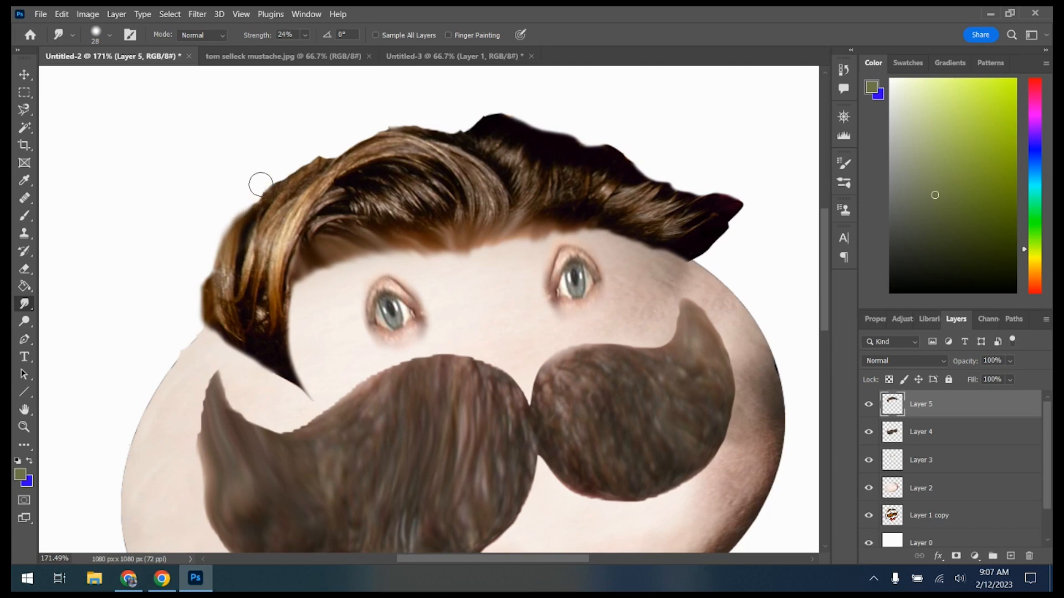
pyautogui.moveTo(319, 152); pyautogui.dragTo(320, 149)
pyautogui.scroll(-5, 591, 307)
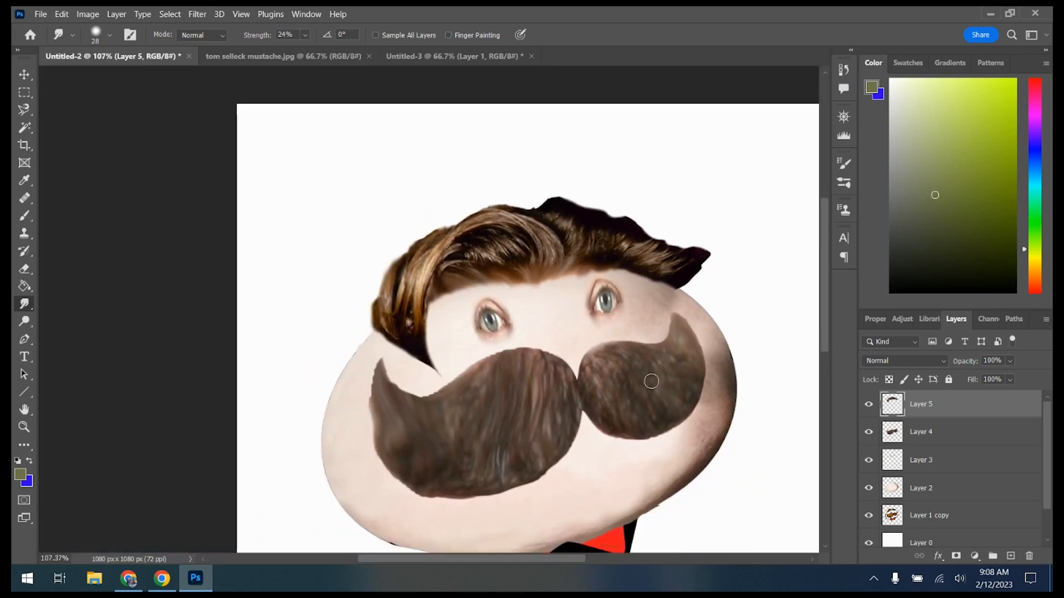
pyautogui.scroll(1, 666, 427)
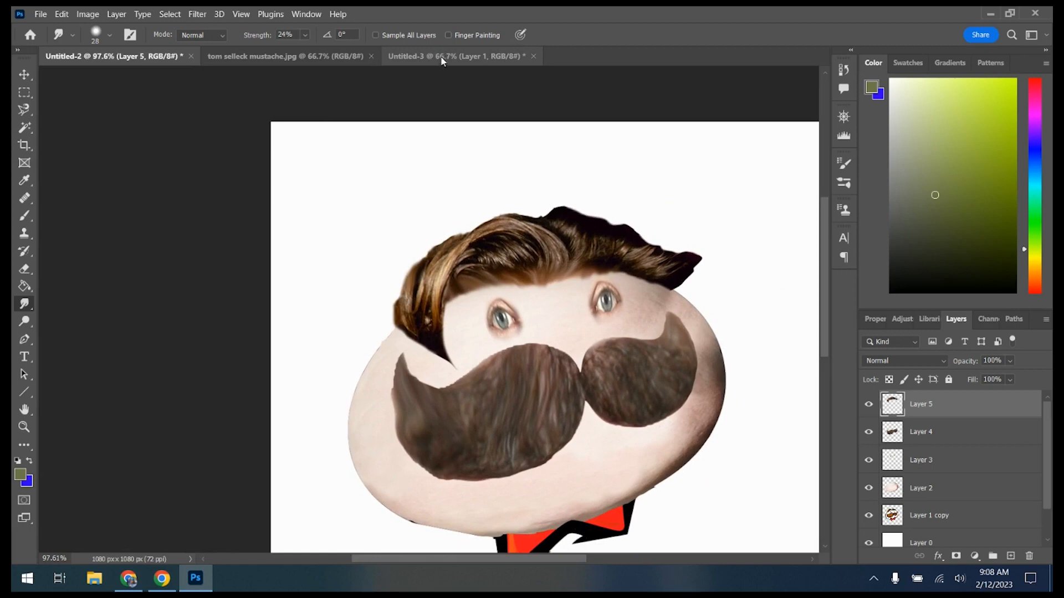
# Close the Untitled-3 and tom selleck mustache.jpg documents without saving Untitled-3
pyautogui.click(499, 56)
pyautogui.click(534, 56)
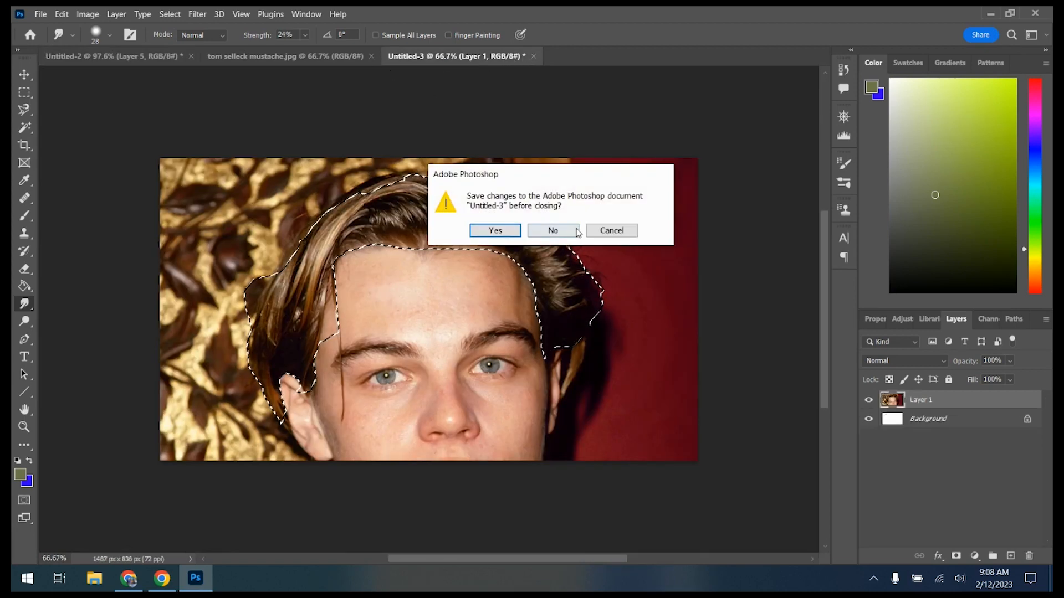
pyautogui.press('n')
pyautogui.click(372, 57)
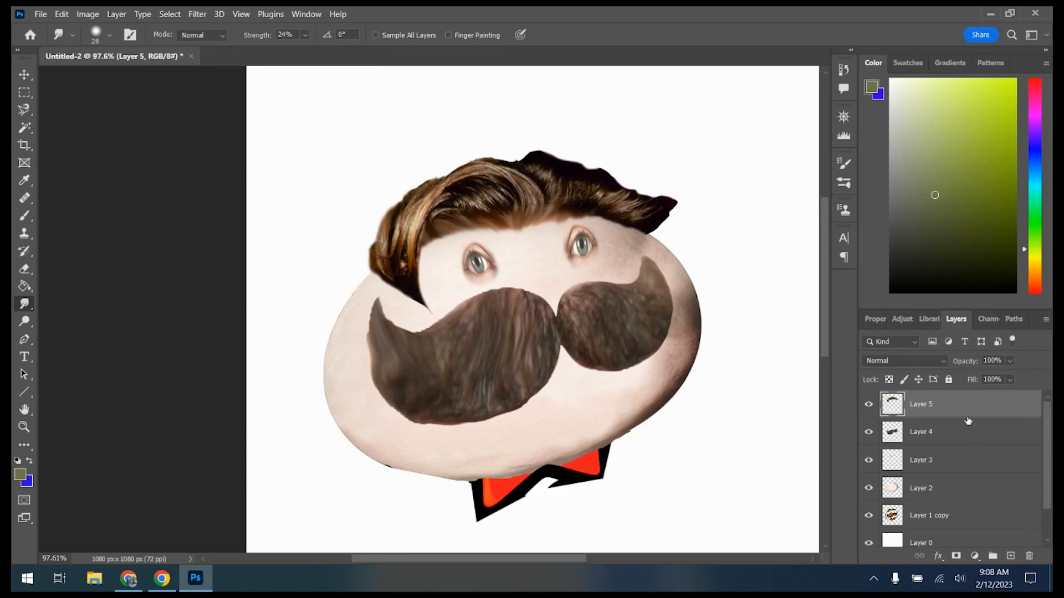
# Merge the hair layer down into the mustache layer and start a Photo Filter adjustment on it using a custom color
pyautogui.press('Delete')
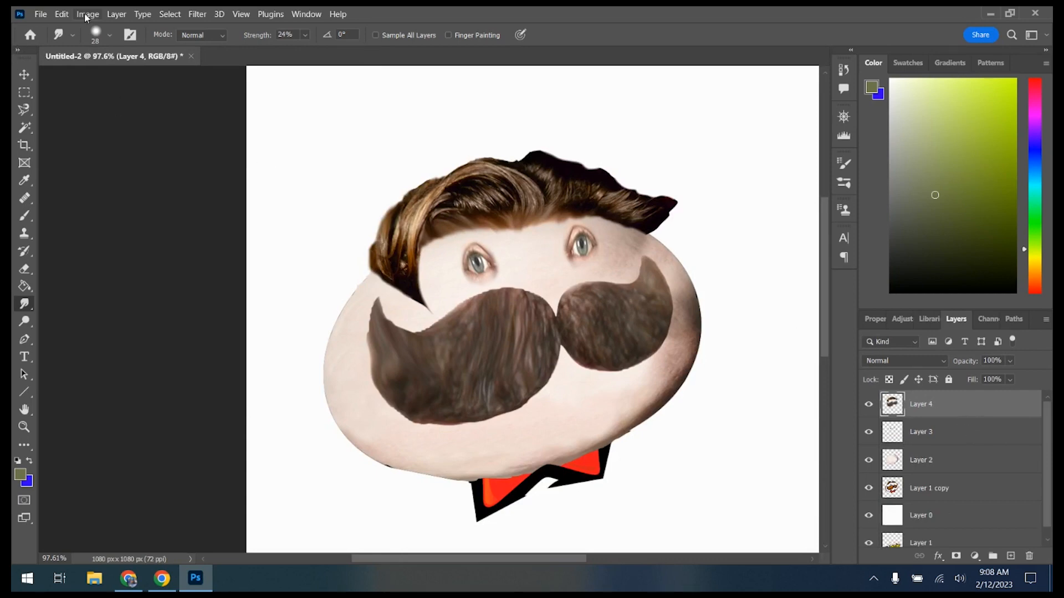
pyautogui.click(86, 14)
pyautogui.moveTo(108, 46)
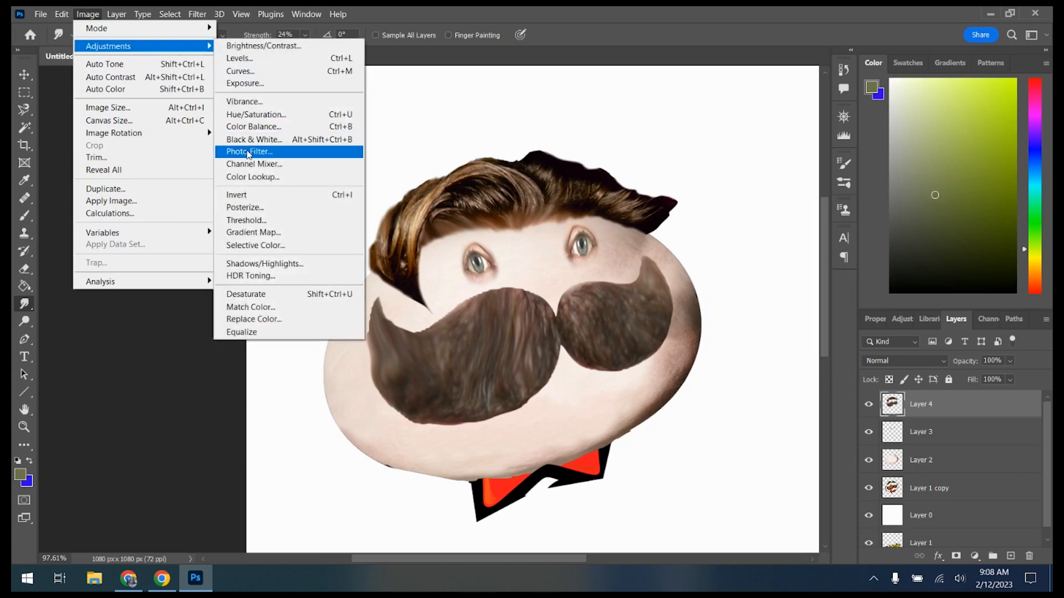
pyautogui.click(248, 153)
pyautogui.click(613, 198)
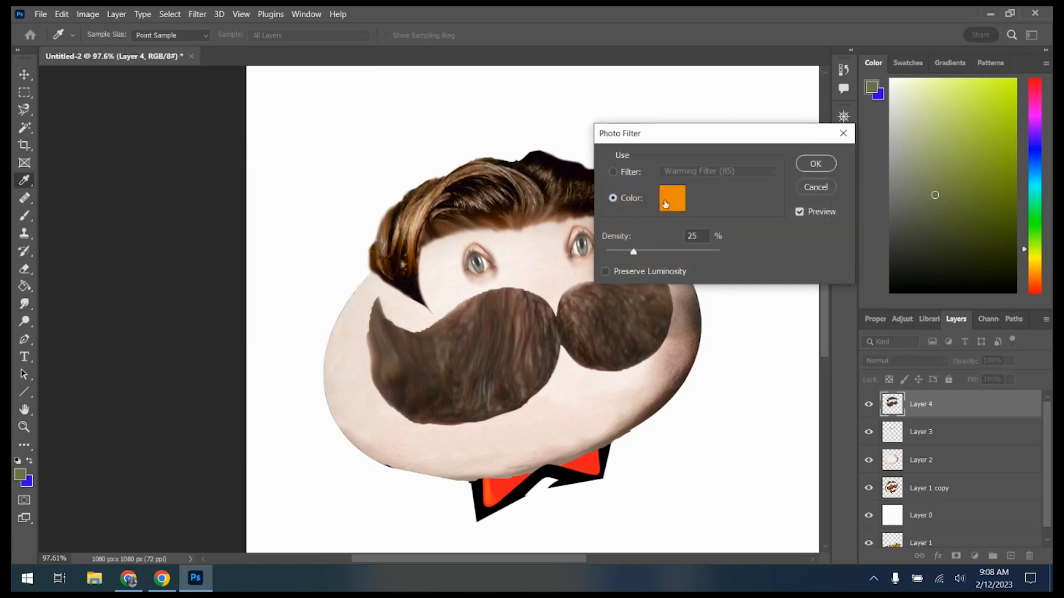
# Pick a dark brown filter color, hex 6b4026 with hue 23°, for the merged hair and mustache
pyautogui.click(672, 198)
pyautogui.moveTo(626, 248); pyautogui.dragTo(622, 199)
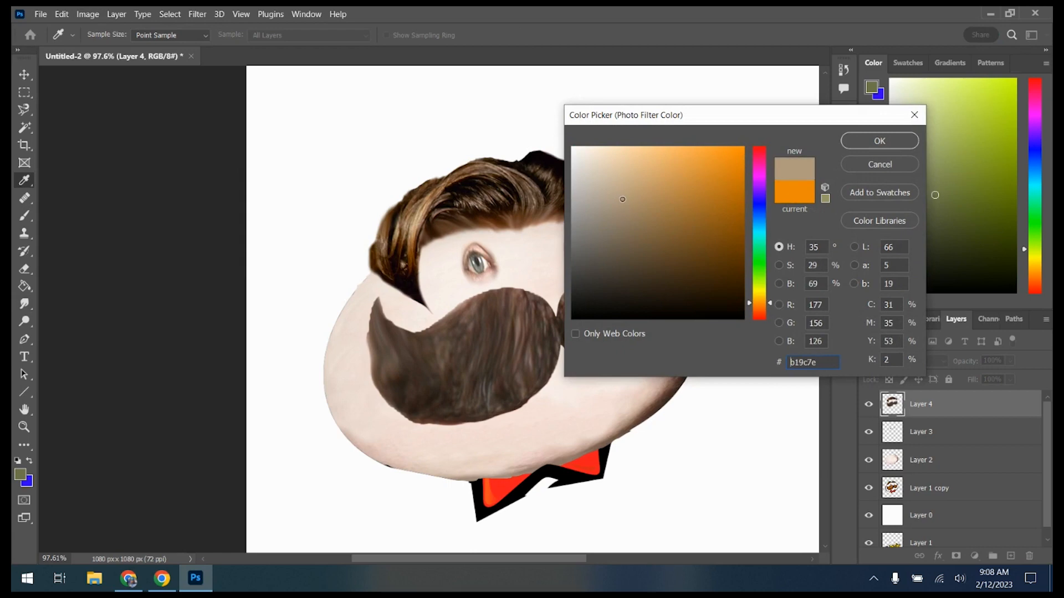
pyautogui.click(624, 225)
pyautogui.click(748, 306)
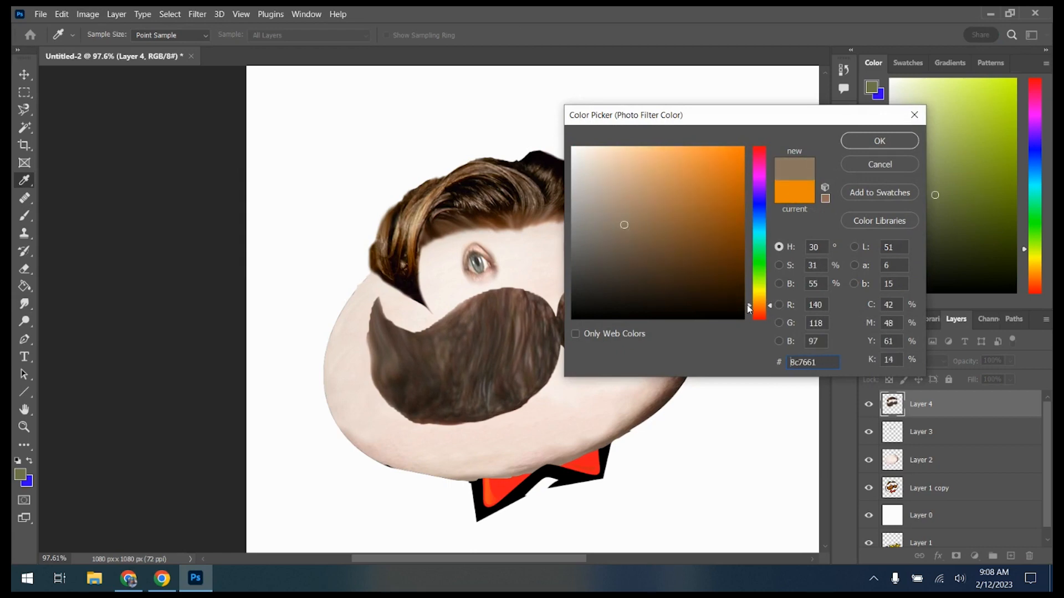
pyautogui.moveTo(749, 309); pyautogui.dragTo(749, 312)
pyautogui.click(683, 247)
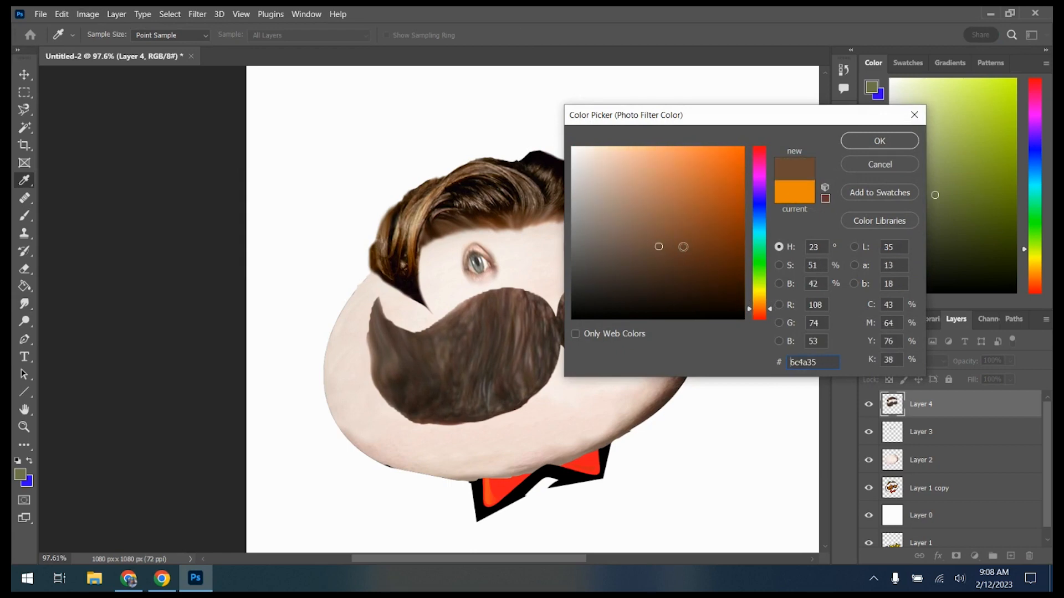
pyautogui.click(852, 143)
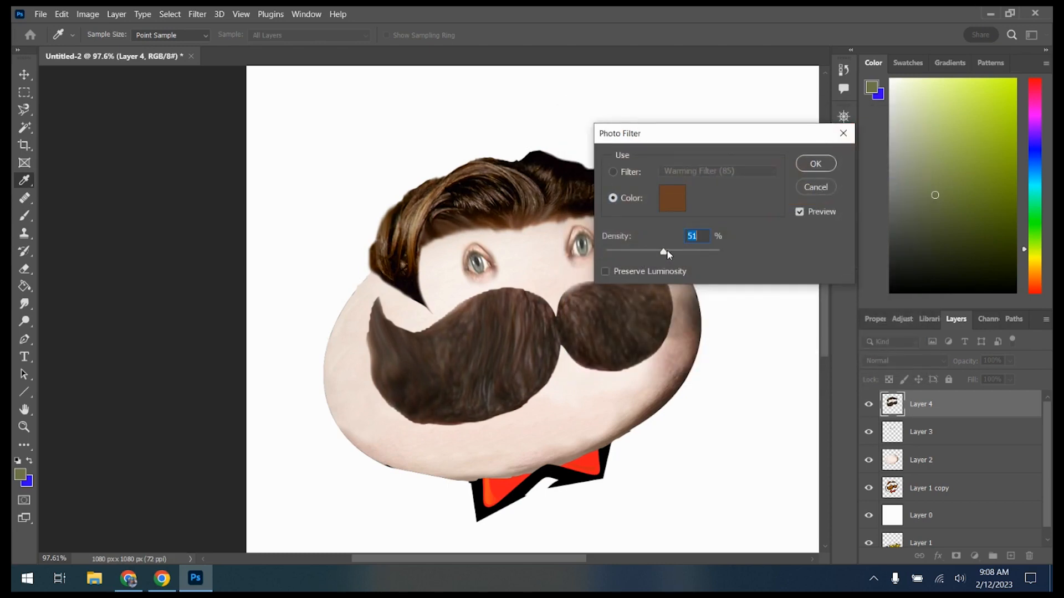
# Set the photo filter density to 78% with Preserve Luminosity turned on
pyautogui.click(607, 270)
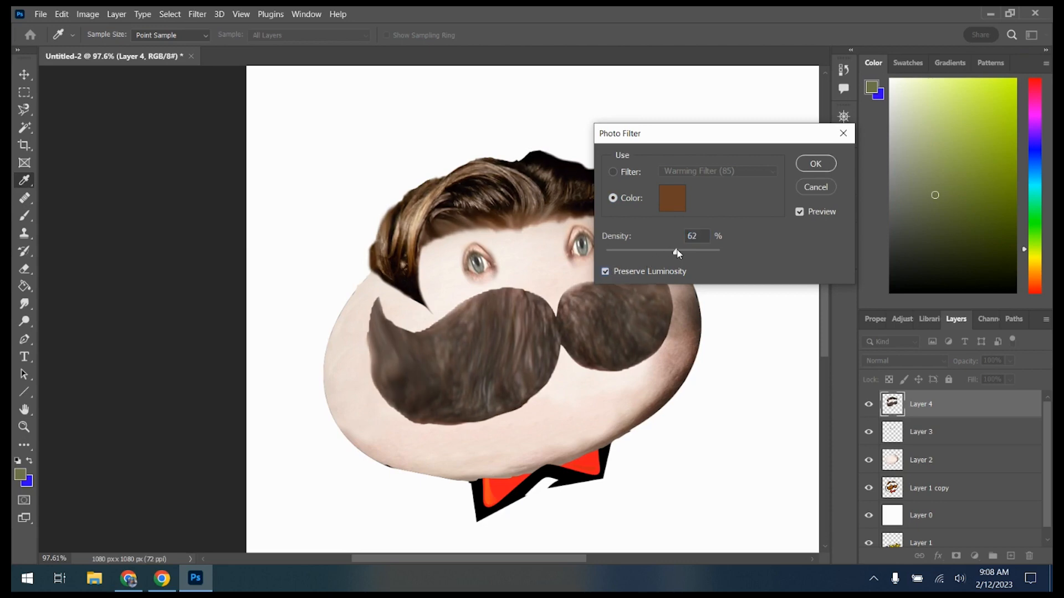
pyautogui.click(606, 272)
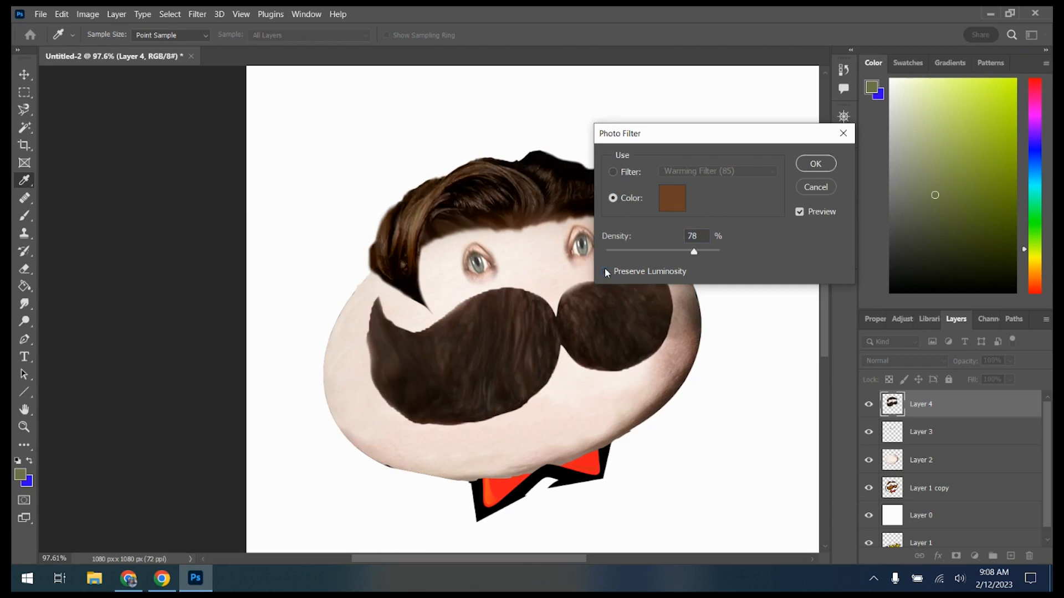
pyautogui.click(606, 272)
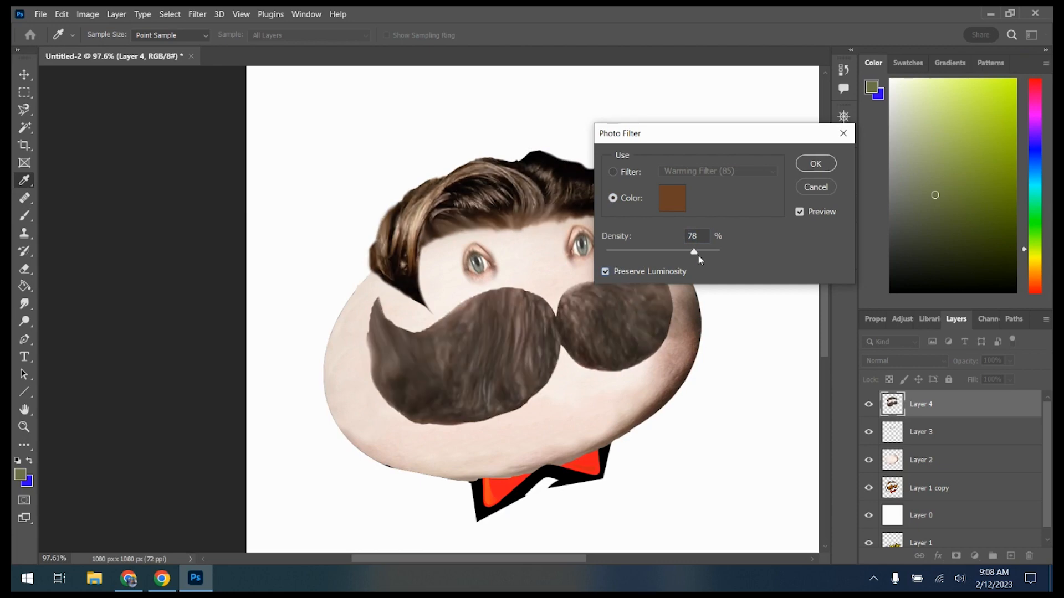
# Change the filter color to a bright, saturated orange and apply the photo filter to the hair and mustache
pyautogui.click(675, 203)
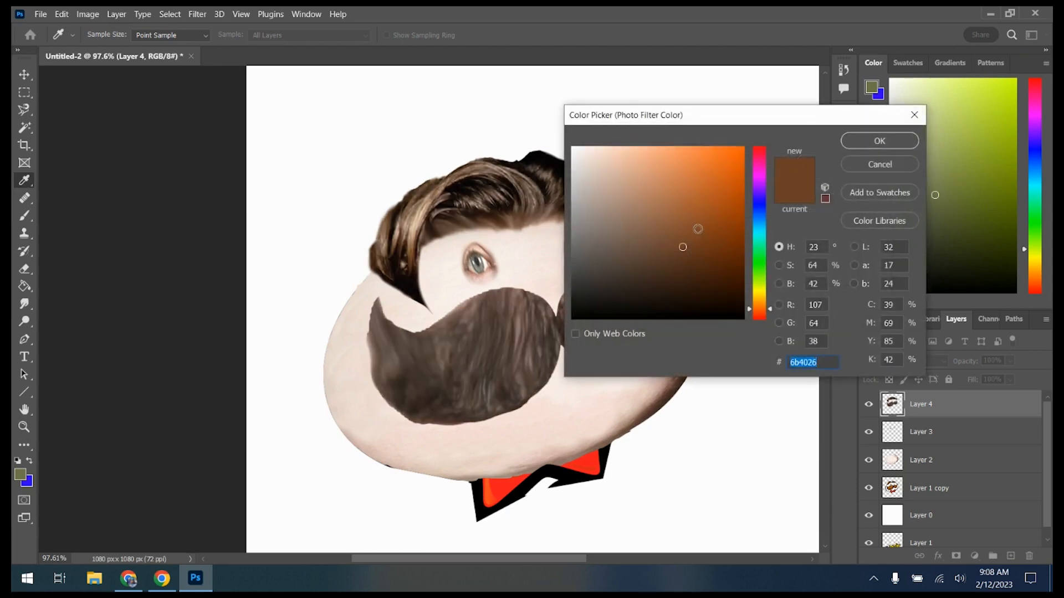
pyautogui.click(707, 225)
pyautogui.click(712, 194)
pyautogui.click(728, 202)
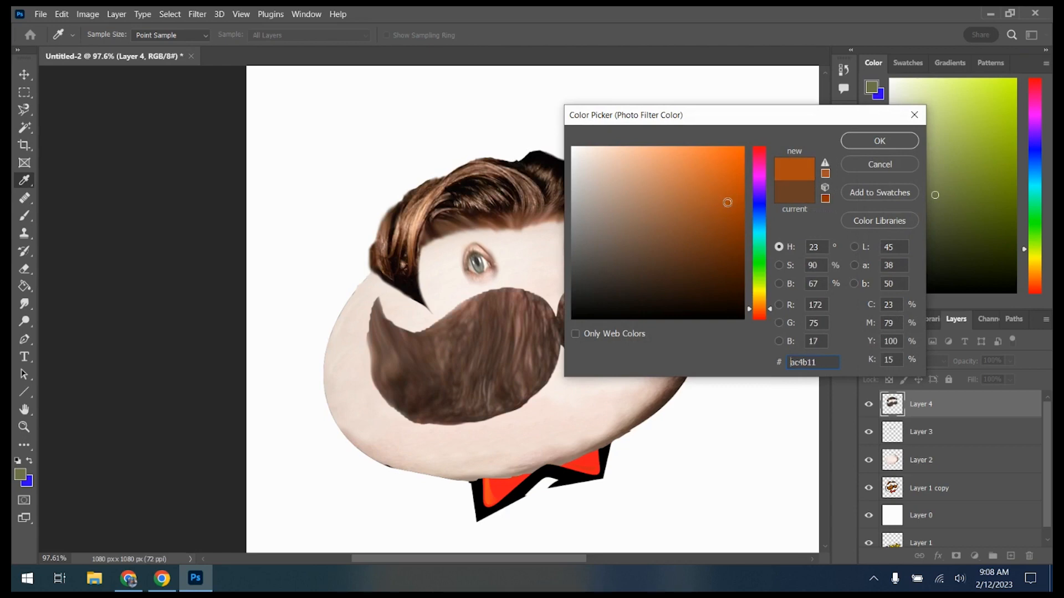
pyautogui.click(723, 183)
pyautogui.click(735, 171)
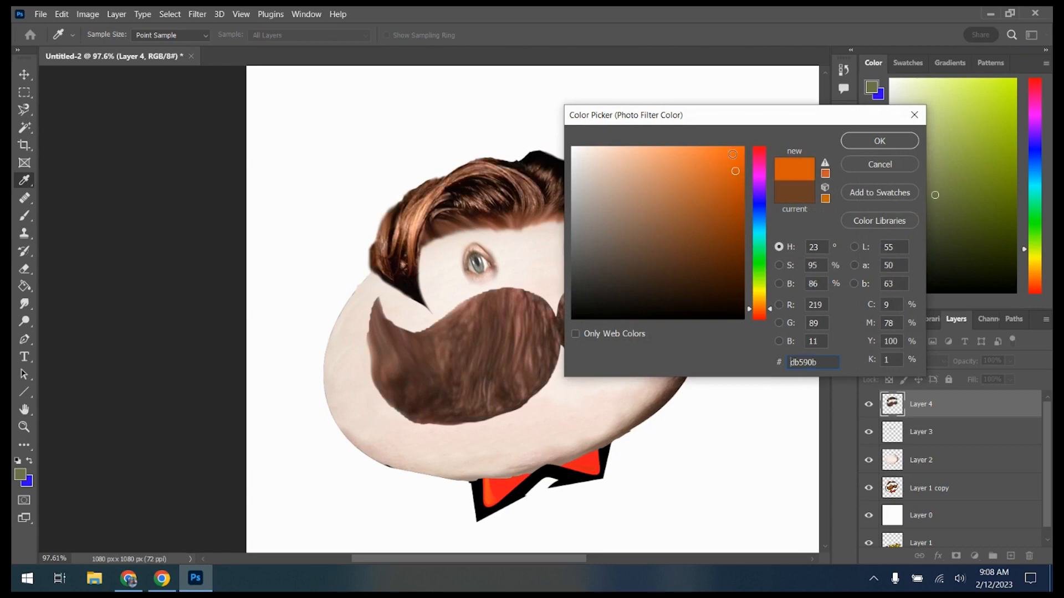
pyautogui.click(732, 155)
pyautogui.click(869, 142)
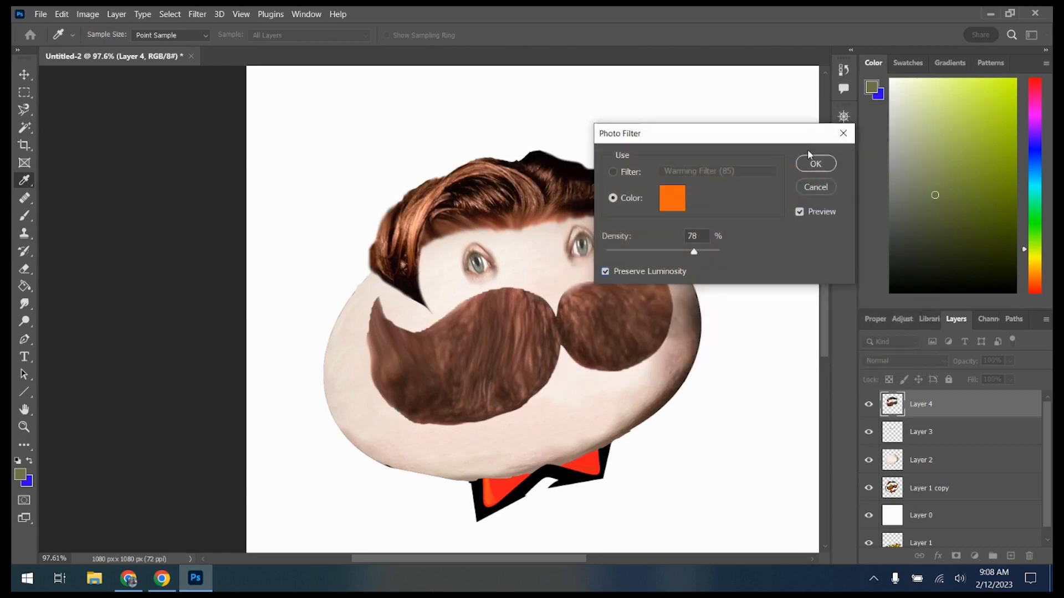
pyautogui.click(808, 162)
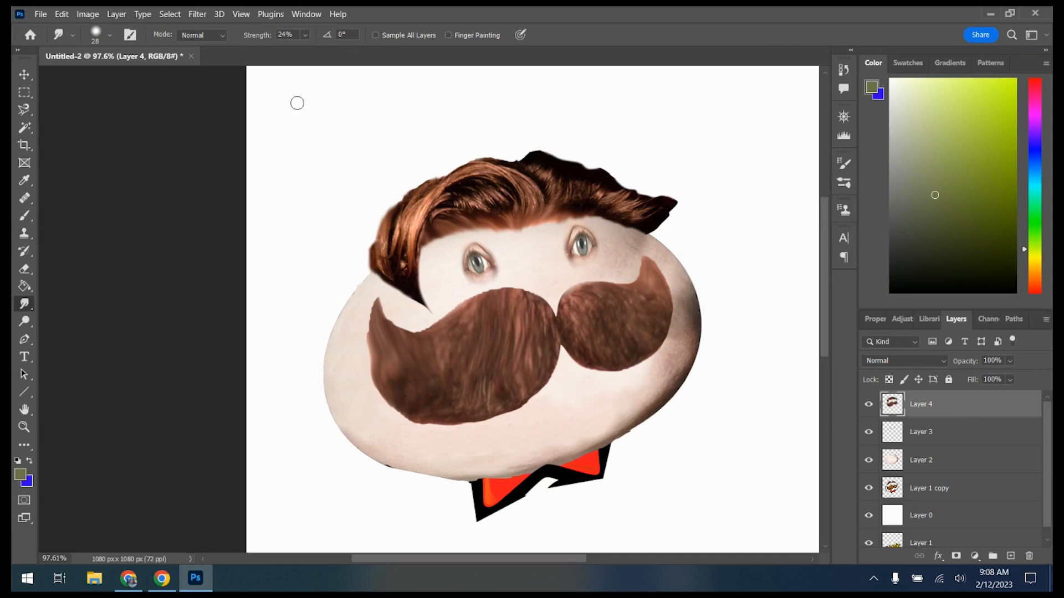
# Switch to Chrome, search Google Images for "Bow tie" and open the coral red silk bow tie result
pyautogui.click(129, 578)
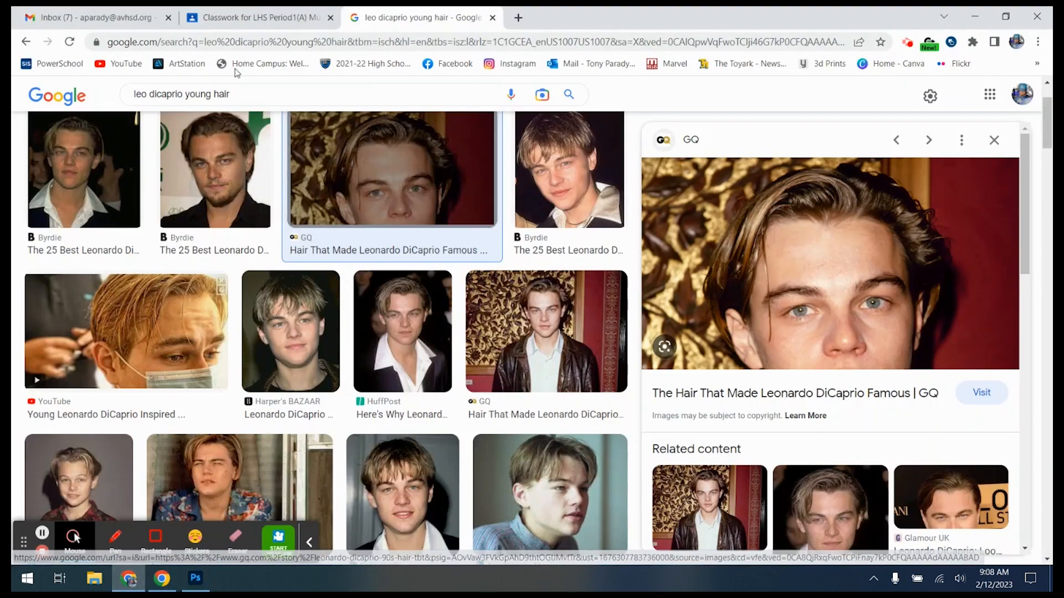
pyautogui.tripleClick(241, 95)
pyautogui.write('Bow tie')
pyautogui.press('Return')
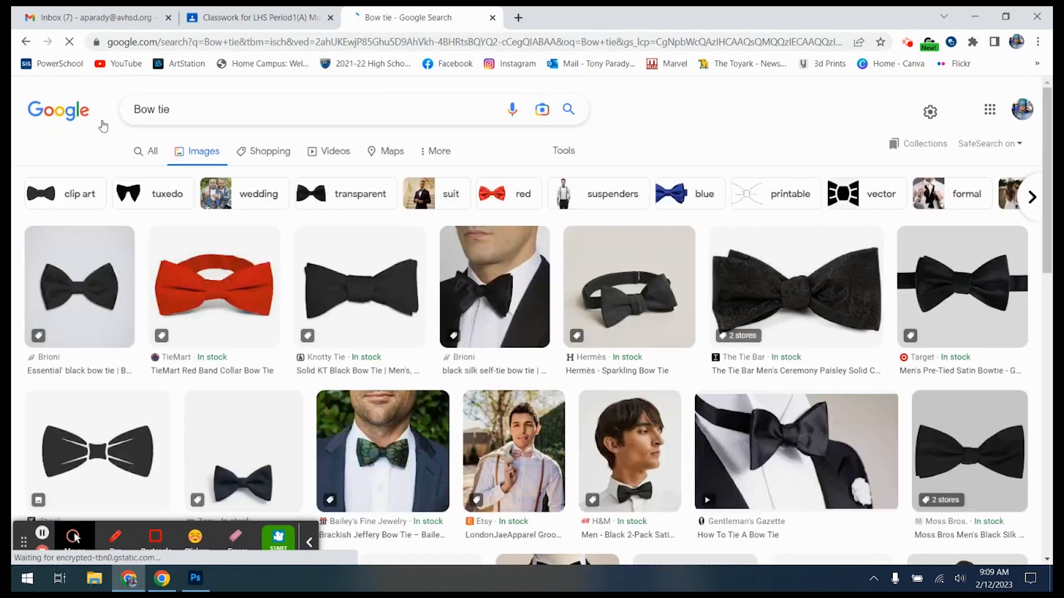
pyautogui.scroll(-1, 222, 277)
pyautogui.scroll(-6, 402, 228)
pyautogui.click(402, 224)
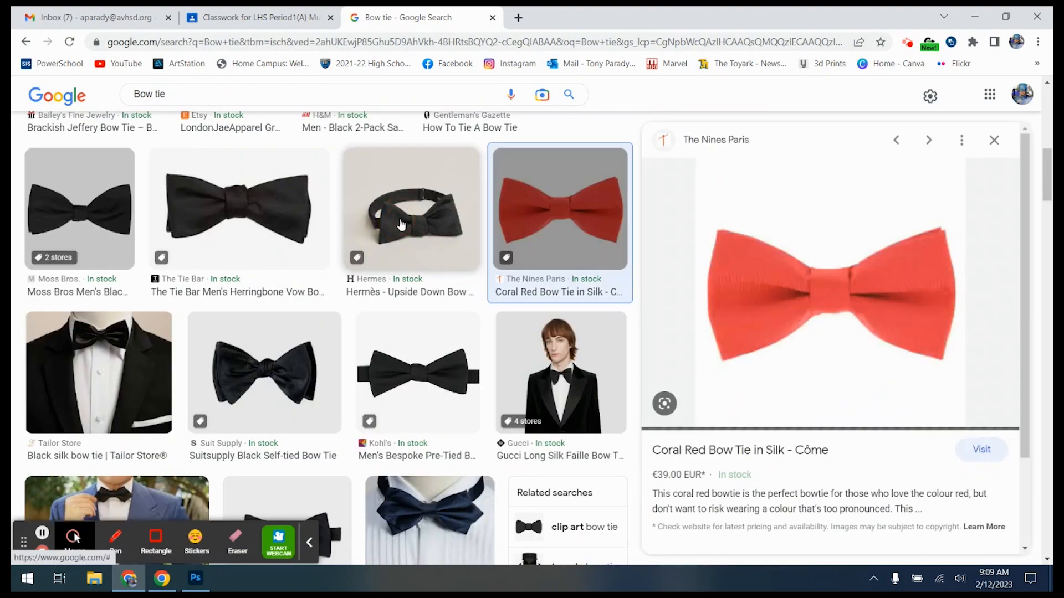
# Save the coral red bow tie image to the Desktop as "bow tie"
pyautogui.rightClick(898, 310)
pyautogui.click(933, 453)
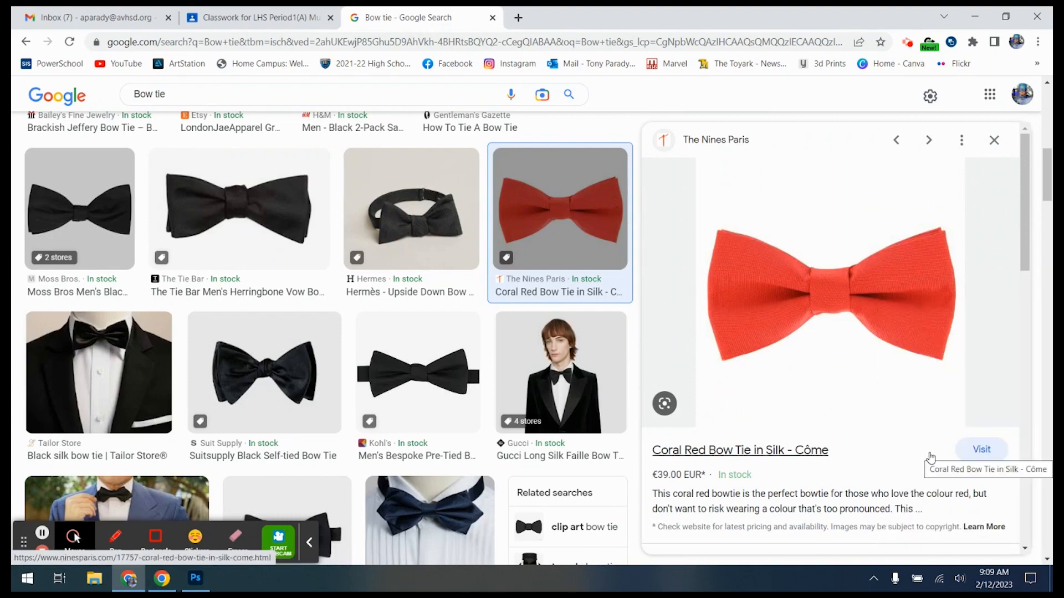
pyautogui.write('b')
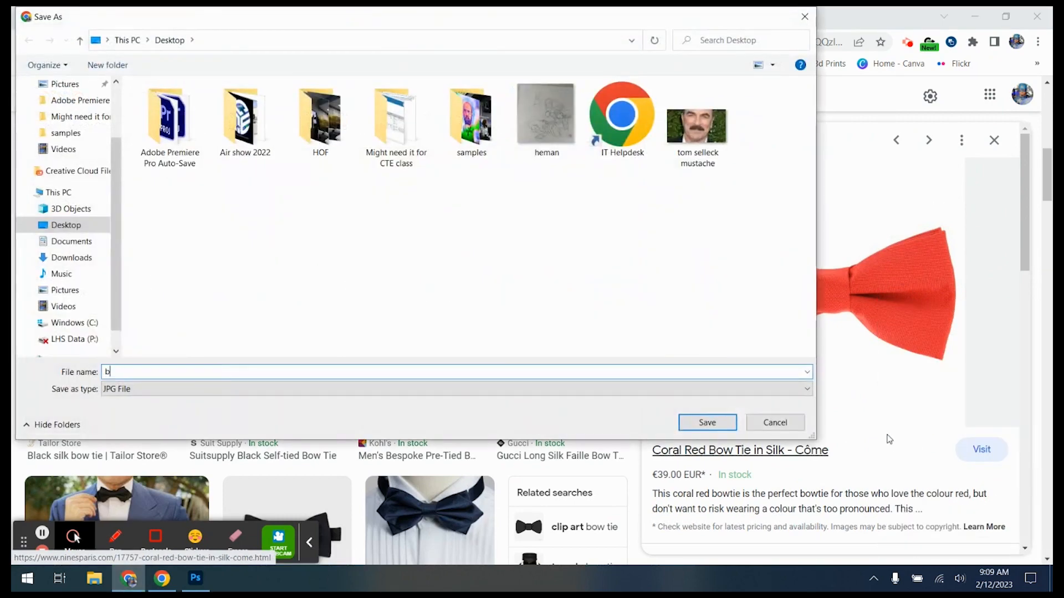
pyautogui.write('ow tie')
pyautogui.press('Return')
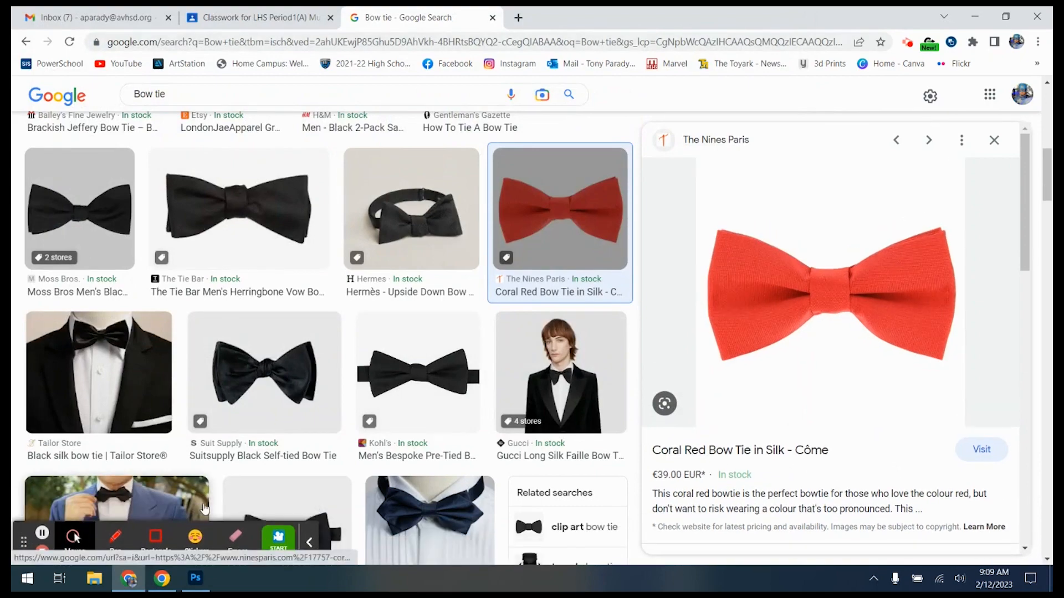
# Return to Photoshop and open bow tie.jpg
pyautogui.click(195, 578)
pyautogui.click(45, 21)
pyautogui.click(53, 39)
pyautogui.click(841, 157)
pyautogui.click(798, 459)
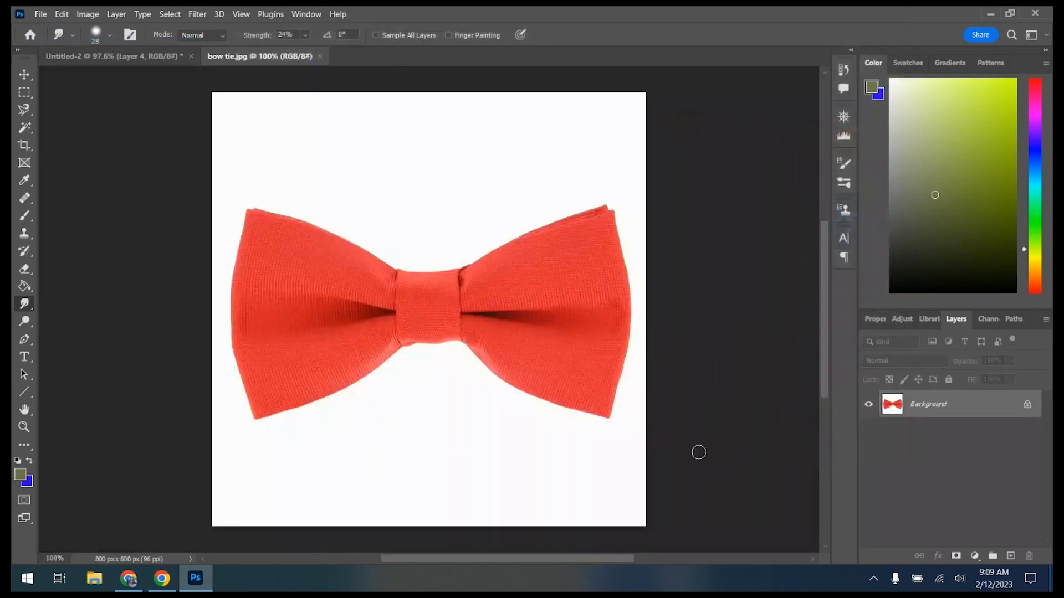
# Select the bow tie with Select Subject, copy it and paste it into the Untitled-2 document
pyautogui.click(171, 15)
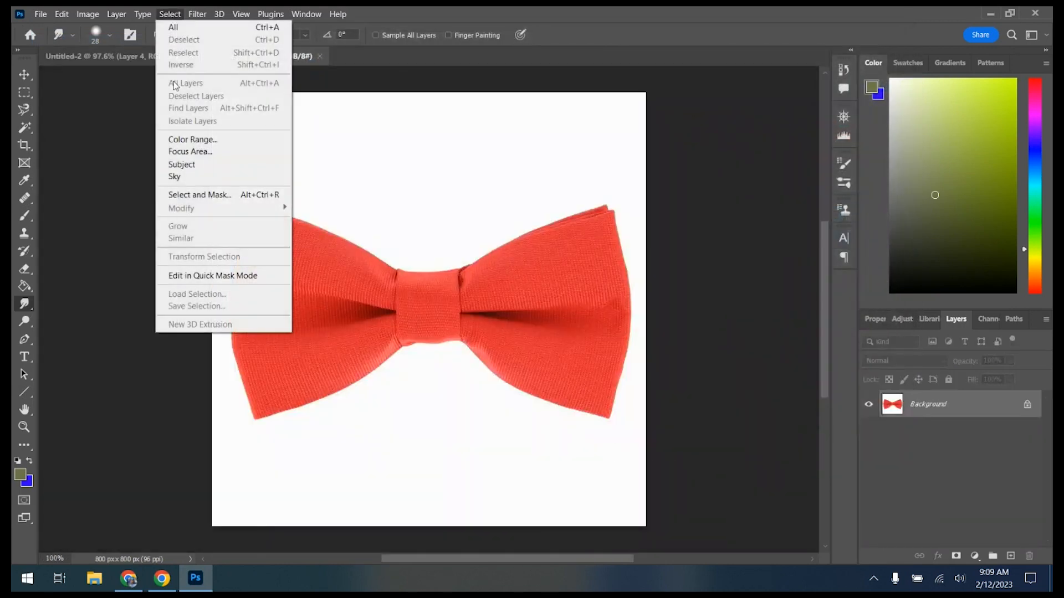
pyautogui.click(182, 165)
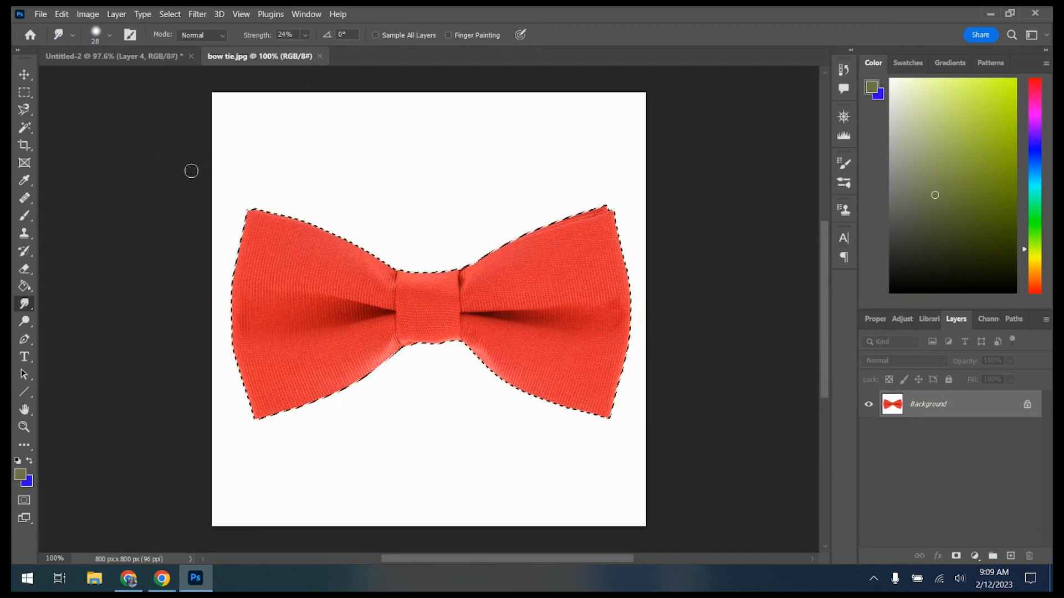
pyautogui.click(158, 61)
pyautogui.hotkey('ctrl', 'v')
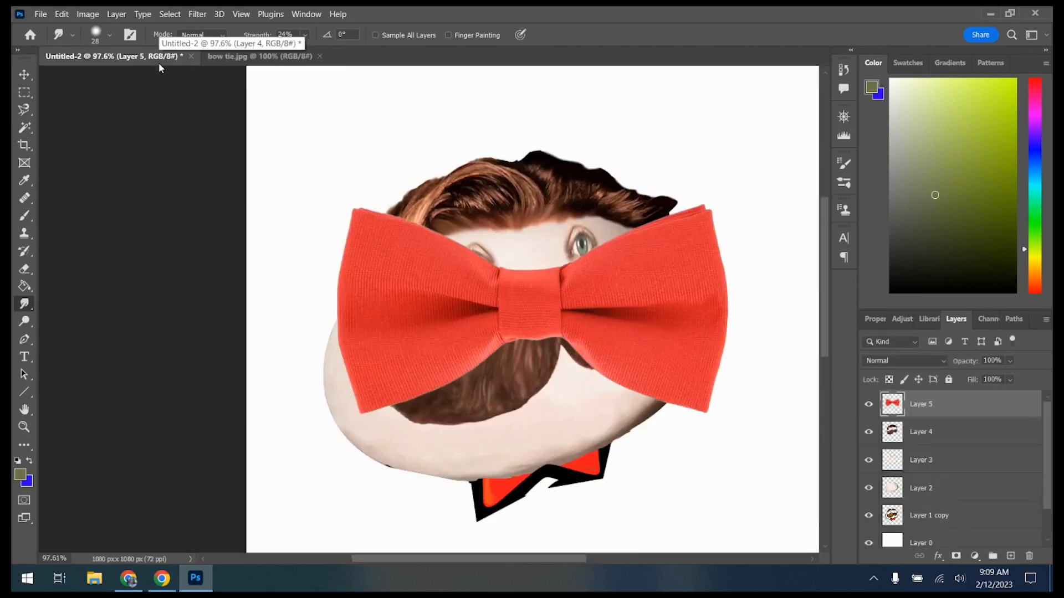
# Scale the bow tie to about 45%, rotate it about -12° and place it over the cartoon bow tie
pyautogui.hotkey('ctrl', 't')
pyautogui.moveTo(732, 211); pyautogui.dragTo(545, 249)
pyautogui.moveTo(436, 350); pyautogui.dragTo(525, 470)
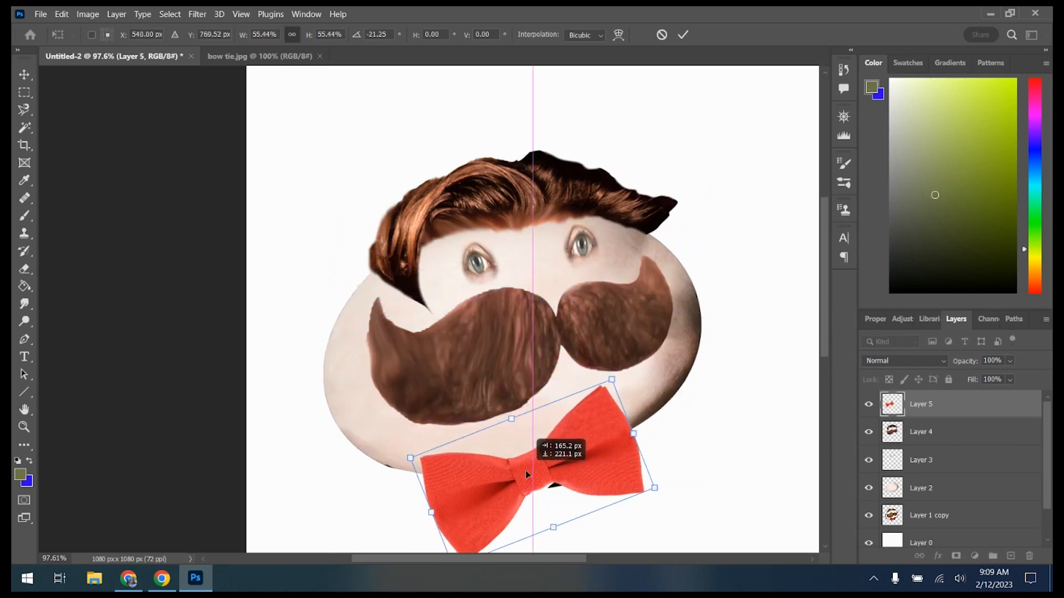
pyautogui.moveTo(431, 513); pyautogui.dragTo(467, 488)
pyautogui.moveTo(675, 470); pyautogui.dragTo(697, 491)
pyautogui.moveTo(567, 464); pyautogui.dragTo(556, 457)
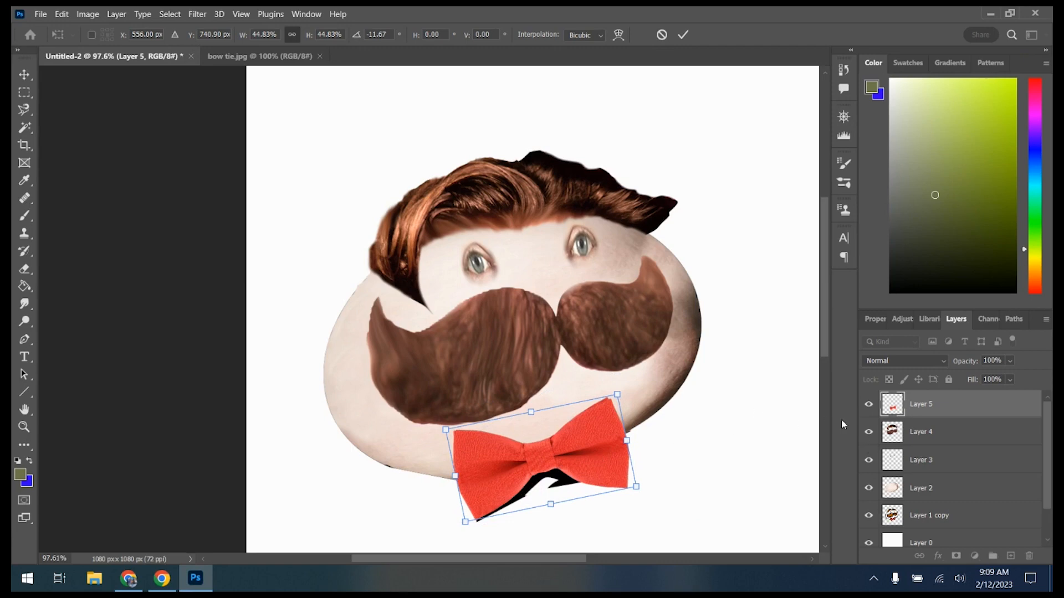
pyautogui.press('Return')
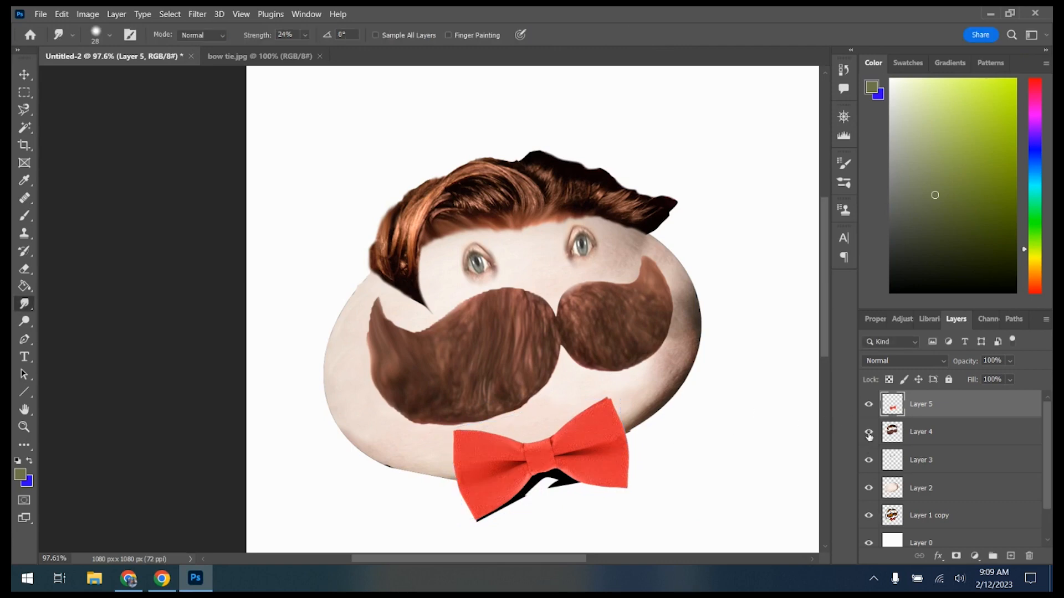
# Hide and reshow the bow tie, hair-and-mustache, eyes and face layers to compare the realistic parts with the cartoon
pyautogui.click(869, 460)
pyautogui.click(869, 487)
pyautogui.click(869, 432)
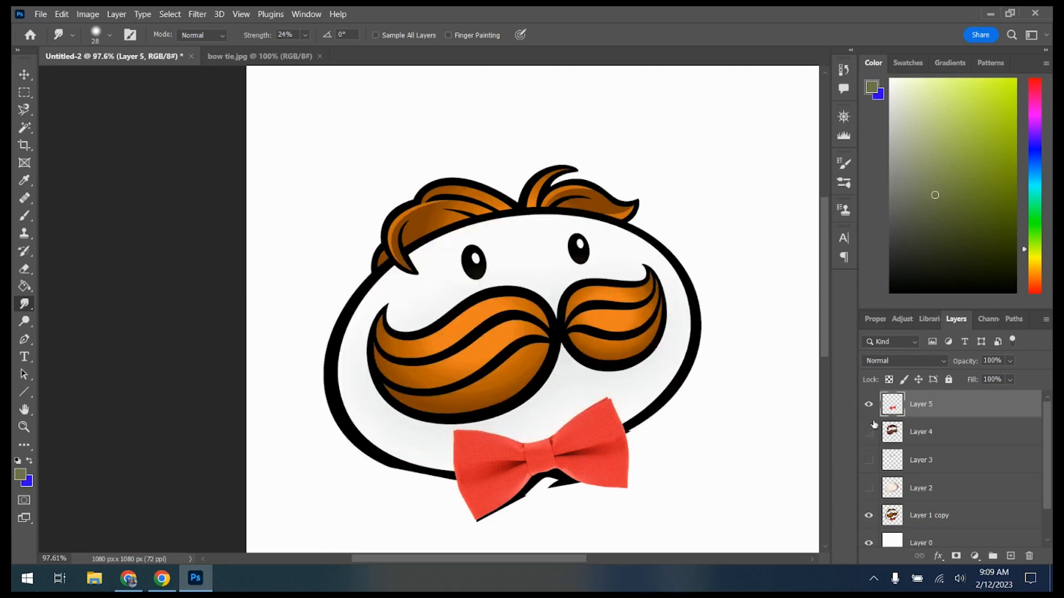
pyautogui.click(869, 407)
pyautogui.click(869, 407)
pyautogui.click(869, 407)
pyautogui.click(868, 407)
pyautogui.click(869, 407)
pyautogui.click(869, 432)
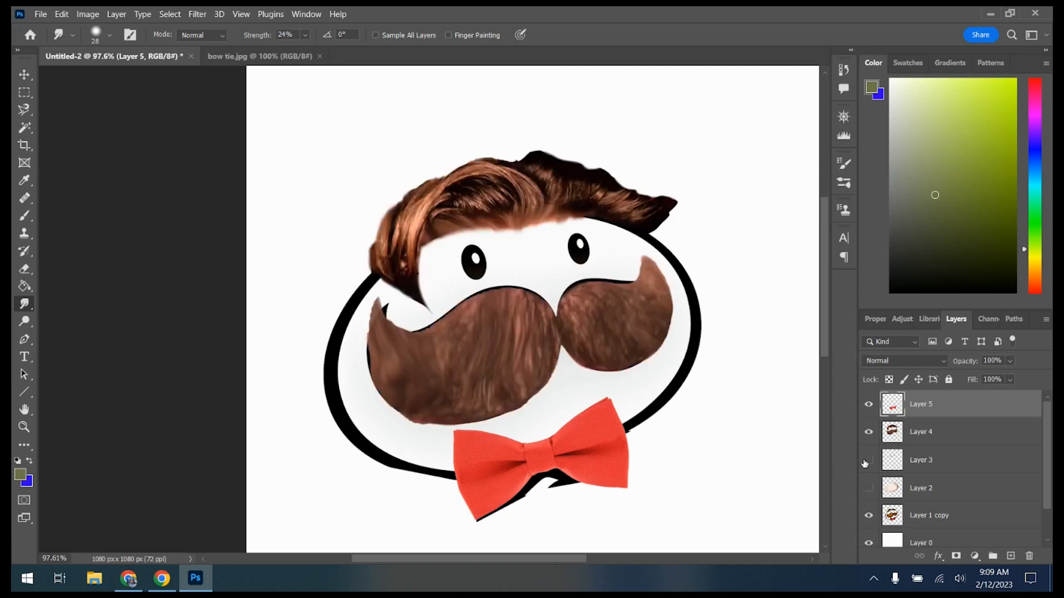
pyautogui.click(867, 460)
pyautogui.click(868, 489)
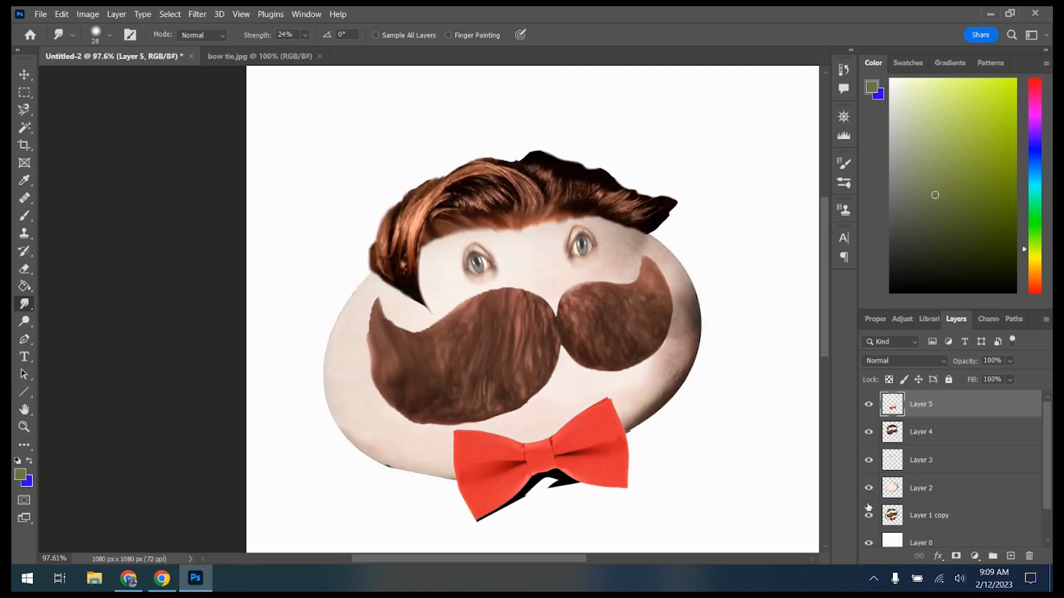
# Delete the cartoon face layer, Layer 1 copy
pyautogui.scroll(-1, 868, 507)
pyautogui.click(868, 478)
pyautogui.moveTo(962, 480); pyautogui.dragTo(1029, 555)
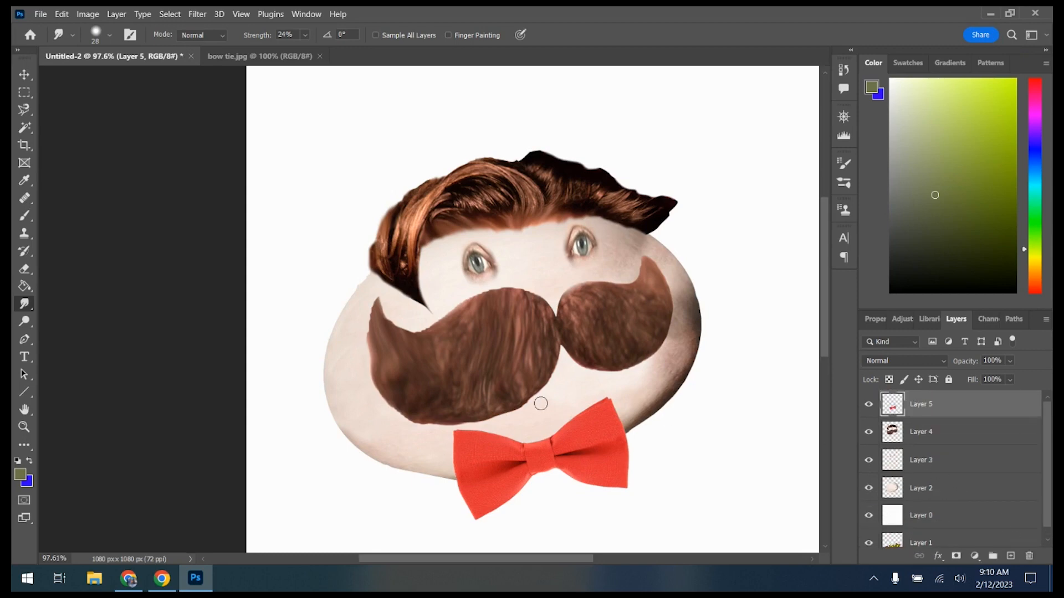
# Merge the bow tie and hair-and-mustache layers down into the eyes layer, Layer 3
pyautogui.scroll(-5, 541, 400)
pyautogui.scroll(1, 579, 391)
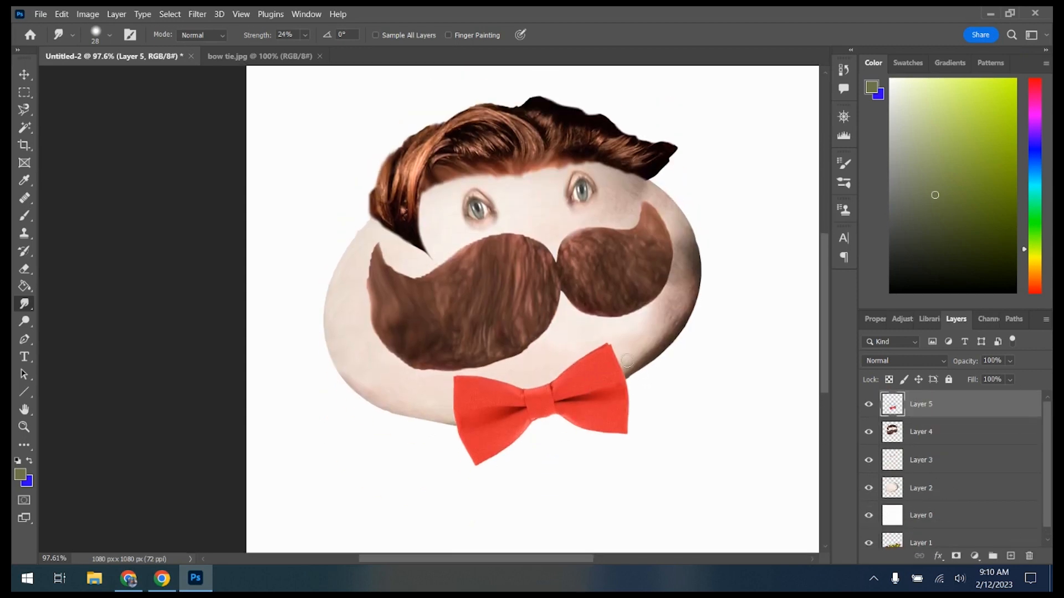
pyautogui.scroll(-2, 657, 348)
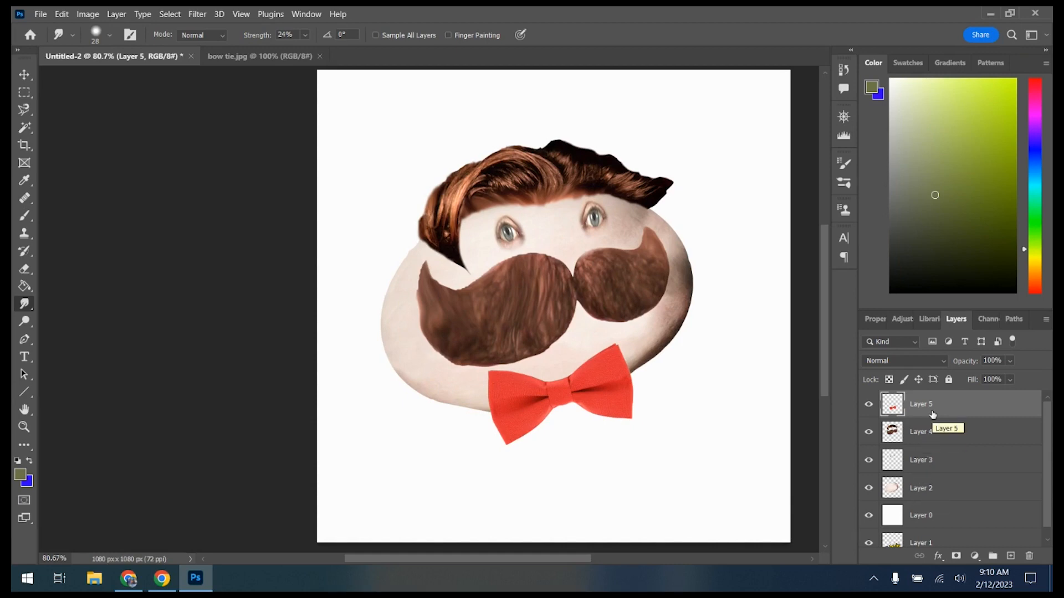
pyautogui.hotkey('ctrl', 'e')
pyautogui.hotkey('ctrl', 'e')
pyautogui.hotkey('ctrl', 'e')
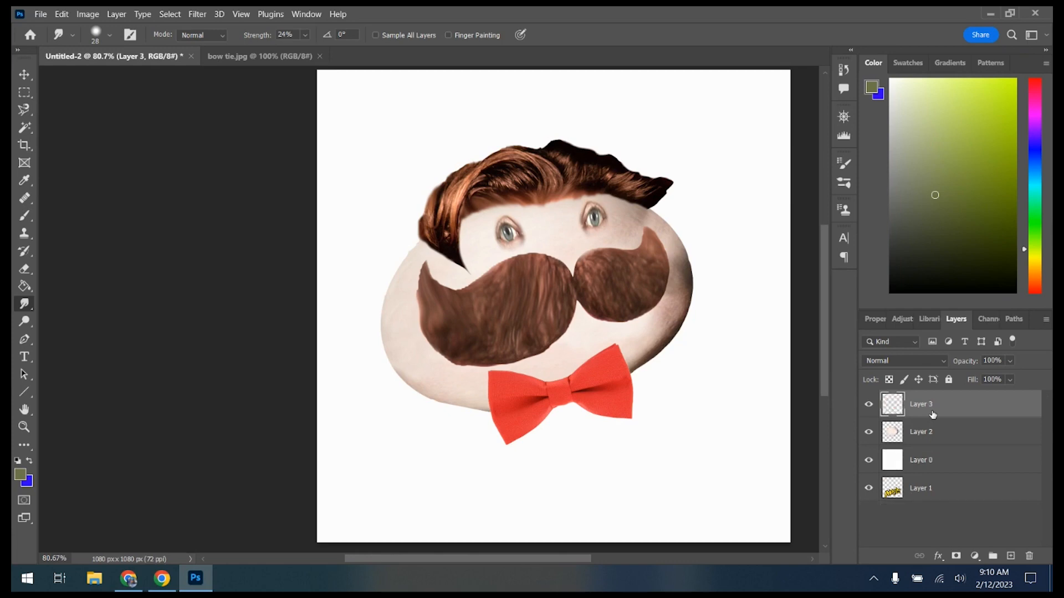
# Merge the combined features layer, Layer 3, down into the face layer, Layer 2, and close bow tie.jpg
pyautogui.click(870, 406)
pyautogui.click(870, 406)
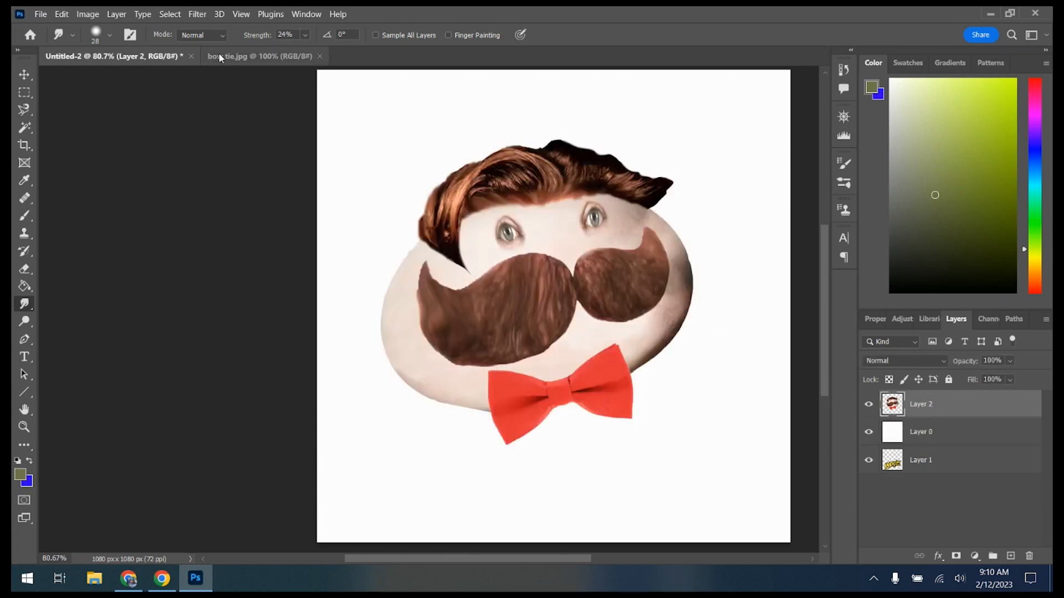
pyautogui.click(299, 56)
pyautogui.click(320, 56)
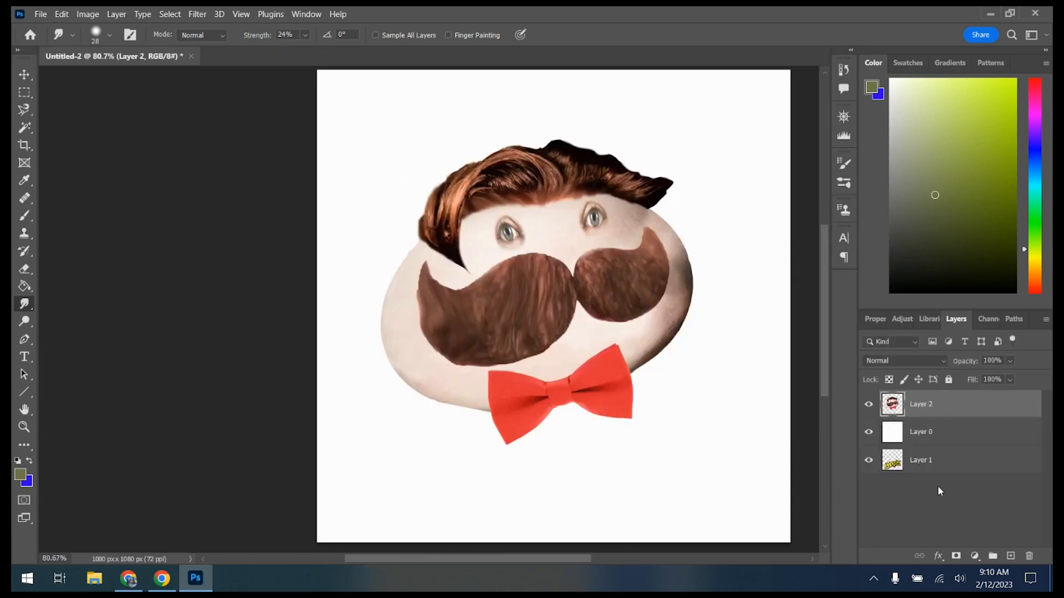
# Move the Pringles lettering layer, Layer 1, to the top of the layer stack, shrink it and place it over the bow tie
pyautogui.click(948, 465)
pyautogui.moveTo(948, 465); pyautogui.dragTo(952, 395)
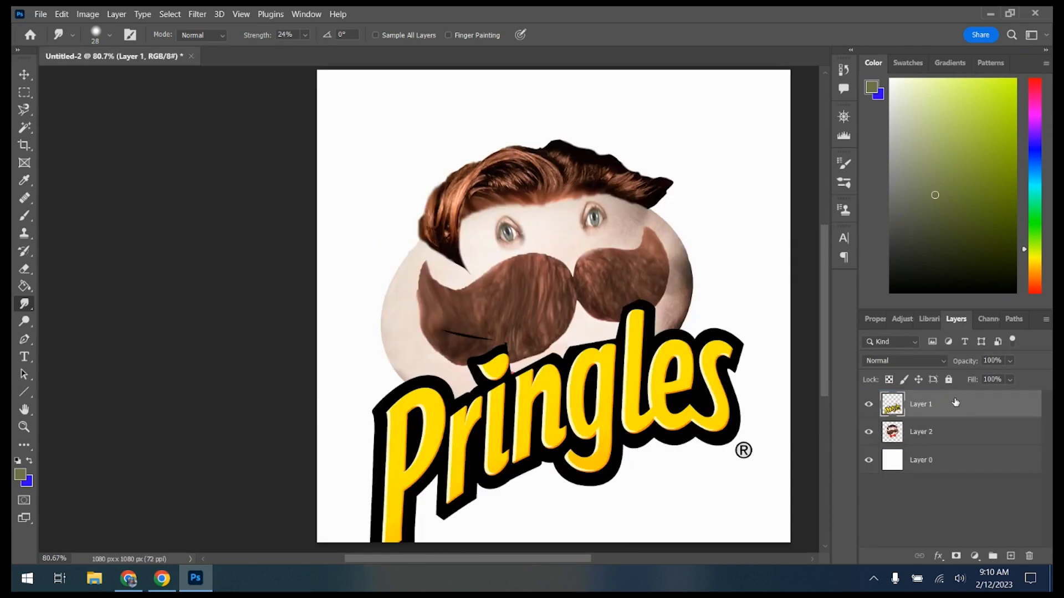
pyautogui.hotkey('ctrl', 't')
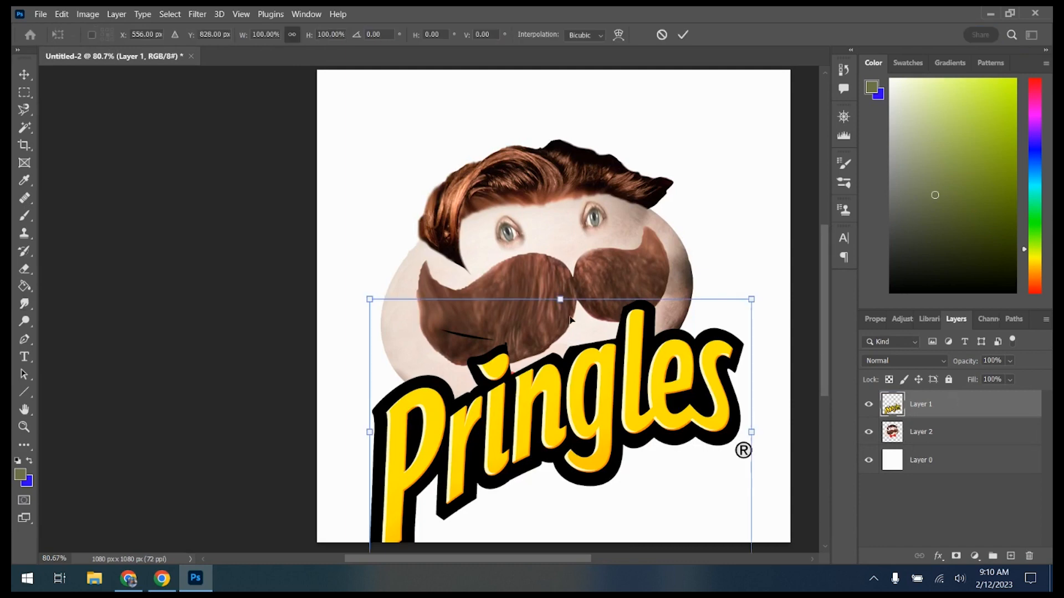
pyautogui.moveTo(368, 300); pyautogui.dragTo(523, 399)
pyautogui.moveTo(605, 459); pyautogui.dragTo(544, 395)
pyautogui.press('r')
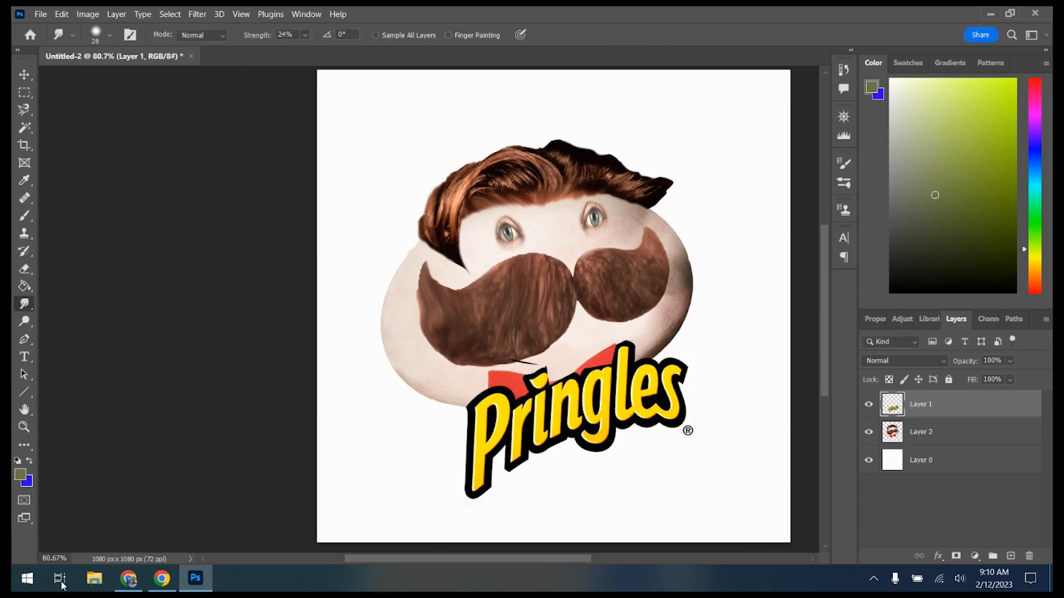
# Switch to Chrome and search Google Images for "pringles chips"
pyautogui.click(128, 579)
pyautogui.click(138, 95)
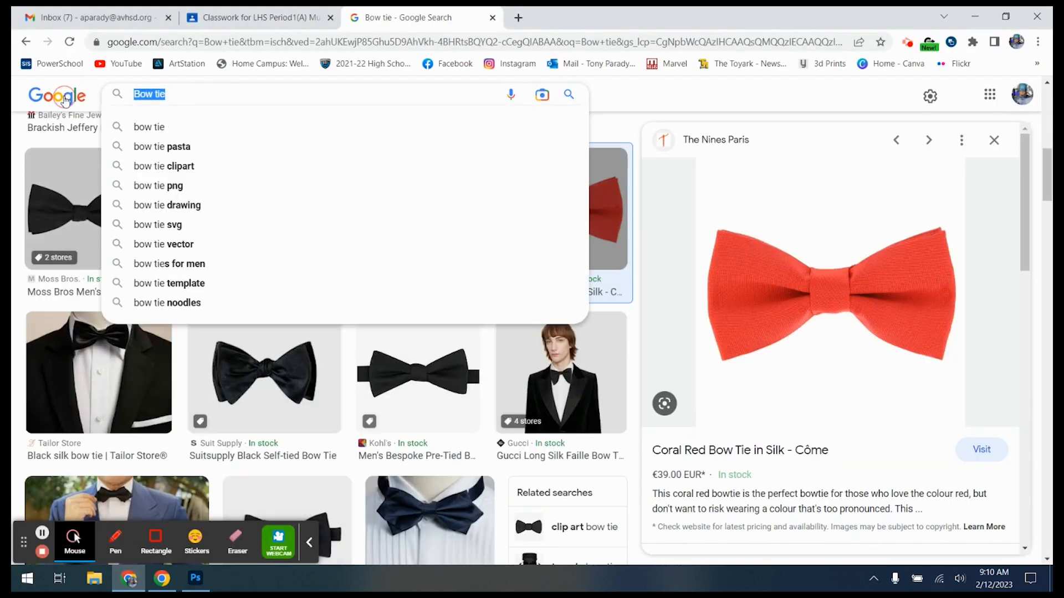
pyautogui.write('pringle')
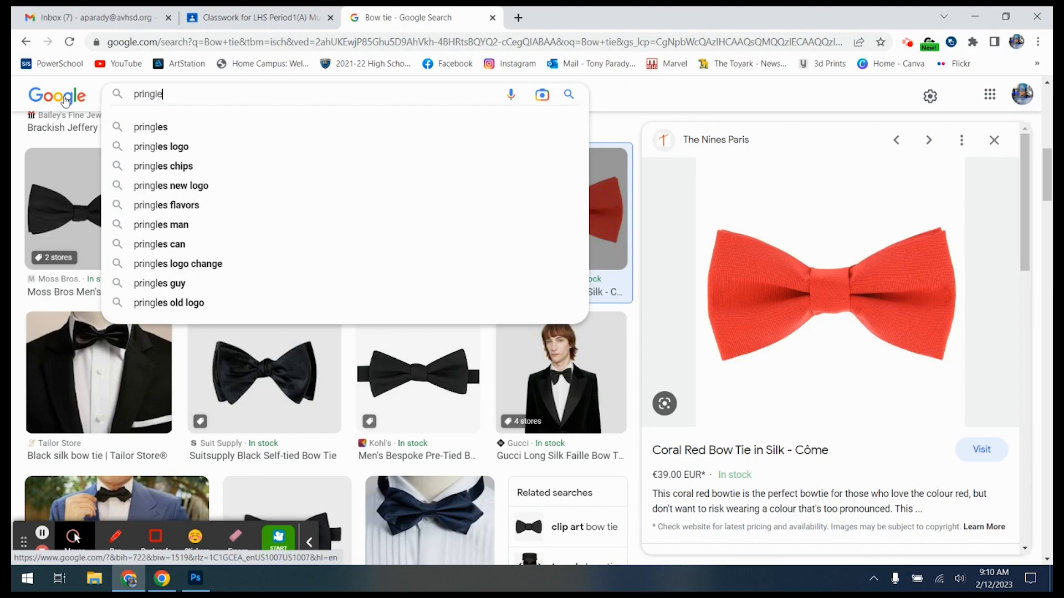
pyautogui.write('s chips')
pyautogui.press('Return')
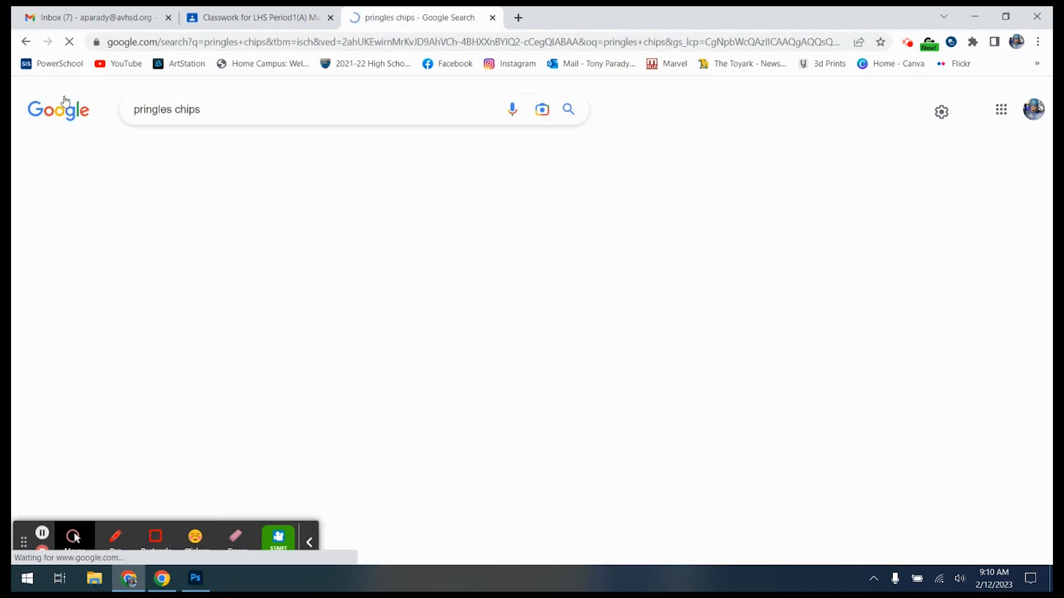
# Find the eBay image of two rows of assorted Pringles cans and save it to the Desktop as pringles
pyautogui.scroll(-10, 352, 339)
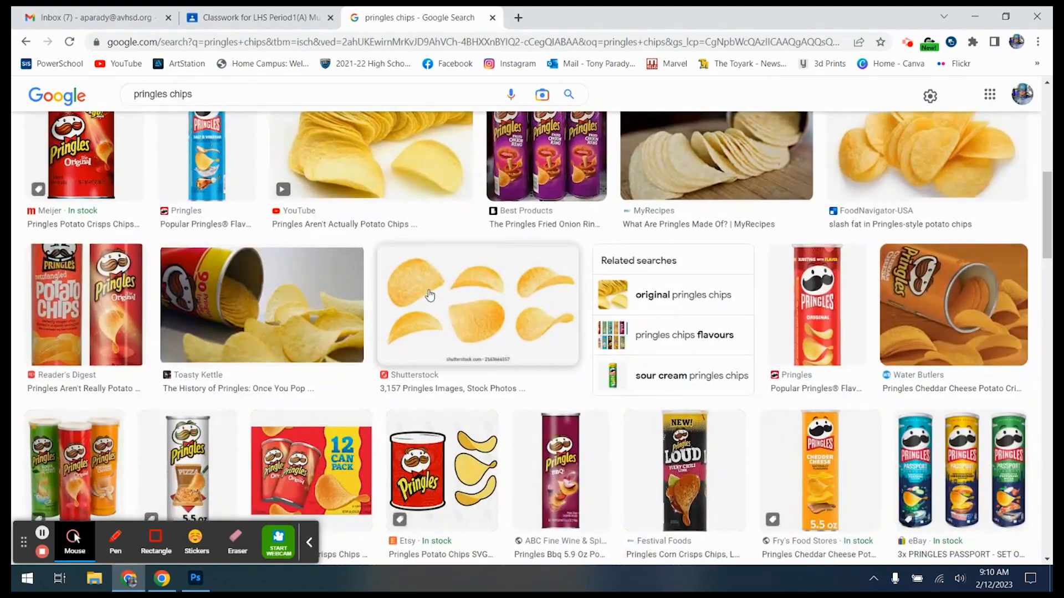
pyautogui.scroll(-6, 424, 304)
pyautogui.scroll(-5, 422, 313)
pyautogui.scroll(15, 422, 319)
pyautogui.scroll(2, 420, 321)
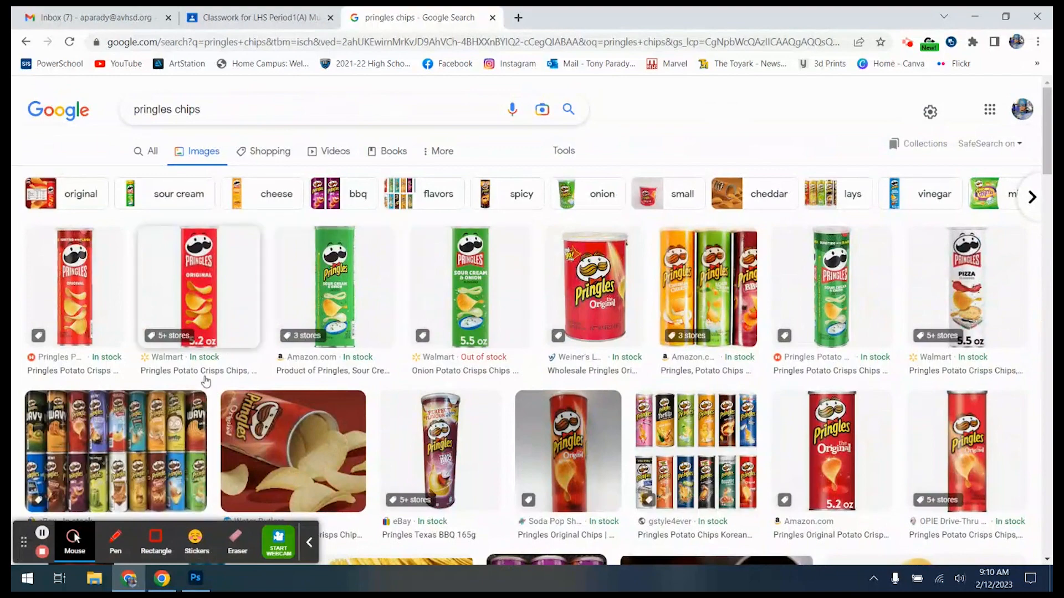
pyautogui.click(166, 417)
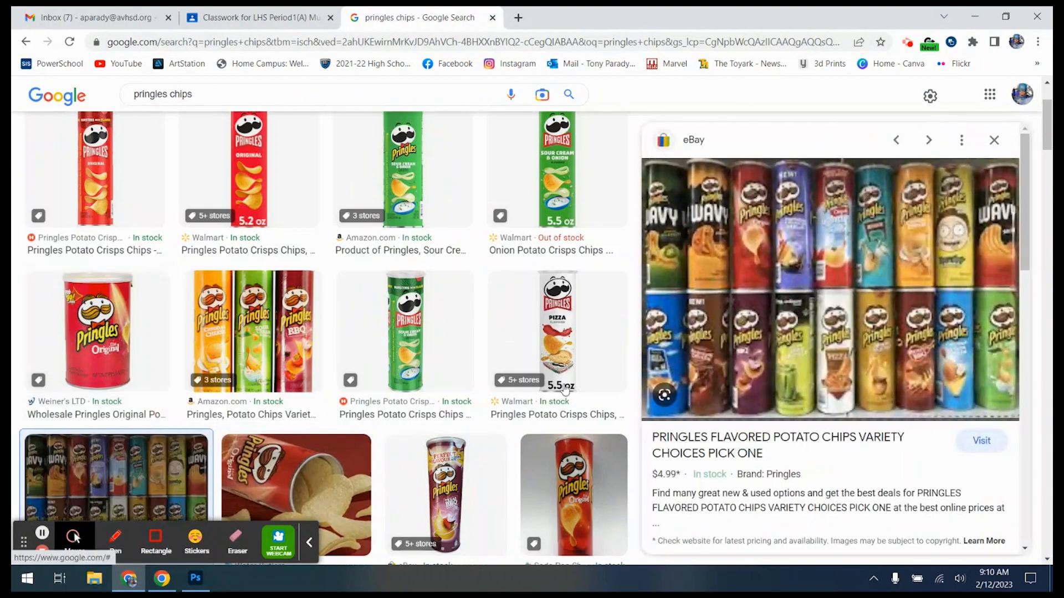
pyautogui.rightClick(760, 272)
pyautogui.click(800, 413)
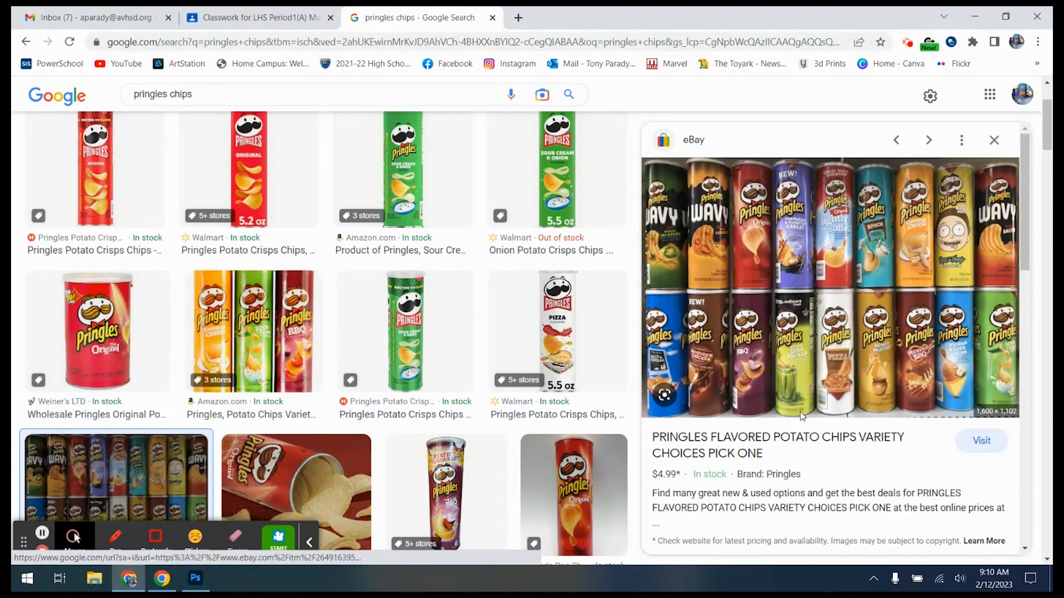
pyautogui.write('pringles')
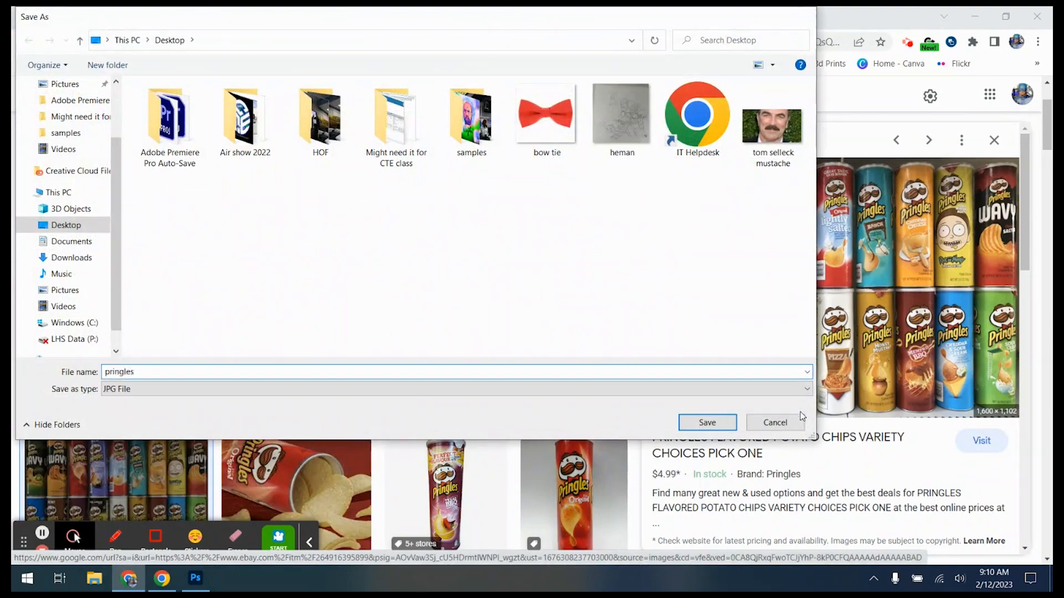
pyautogui.press('Return')
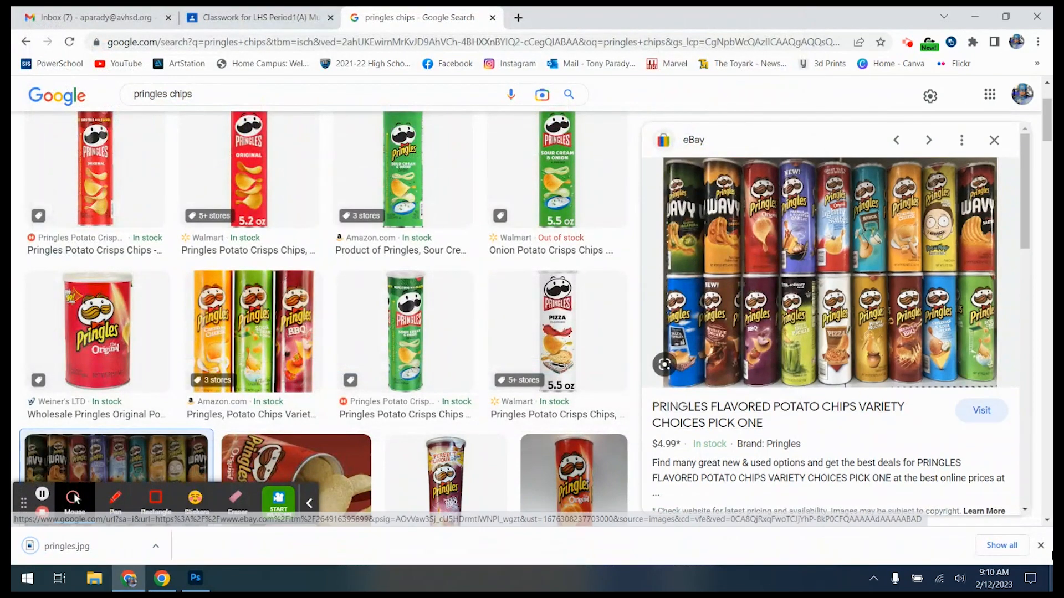
pyautogui.click(1040, 545)
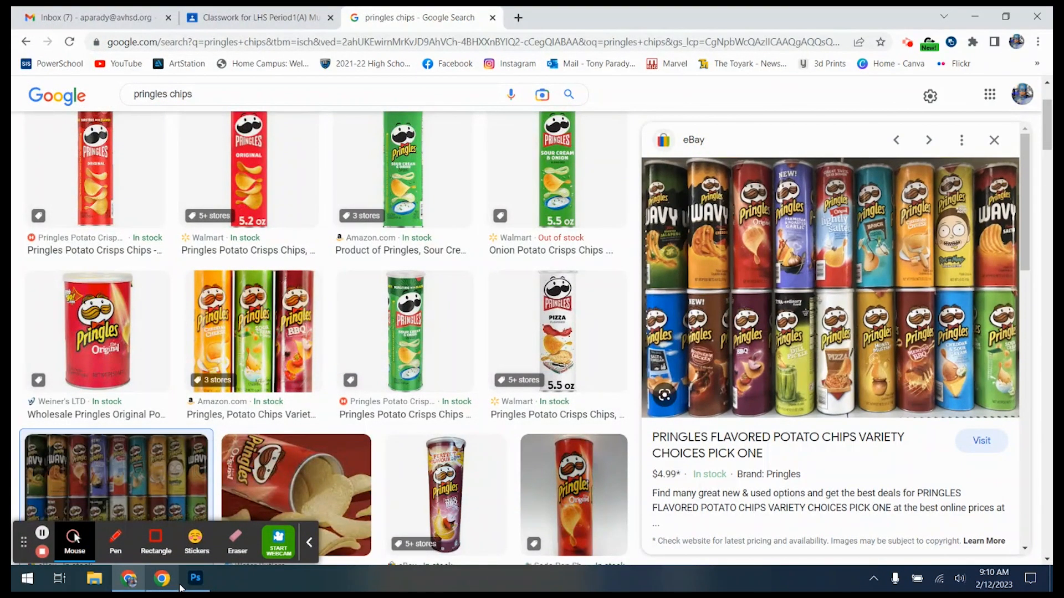
# Switch back to Photoshop and open pringles.jpg from the Desktop
pyautogui.click(195, 578)
pyautogui.click(41, 14)
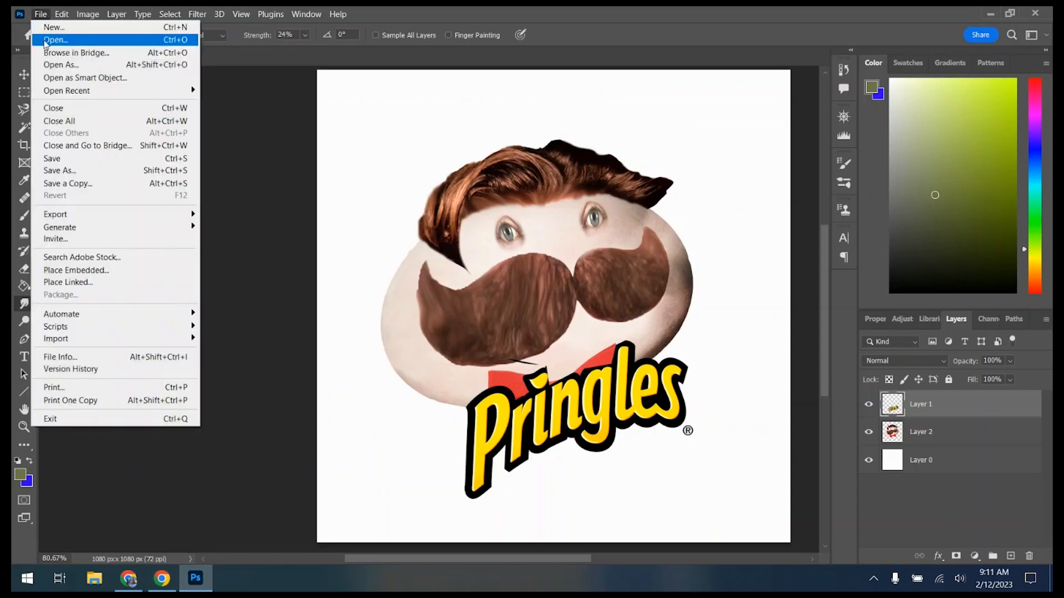
pyautogui.click(45, 37)
pyautogui.scroll(-4, 666, 296)
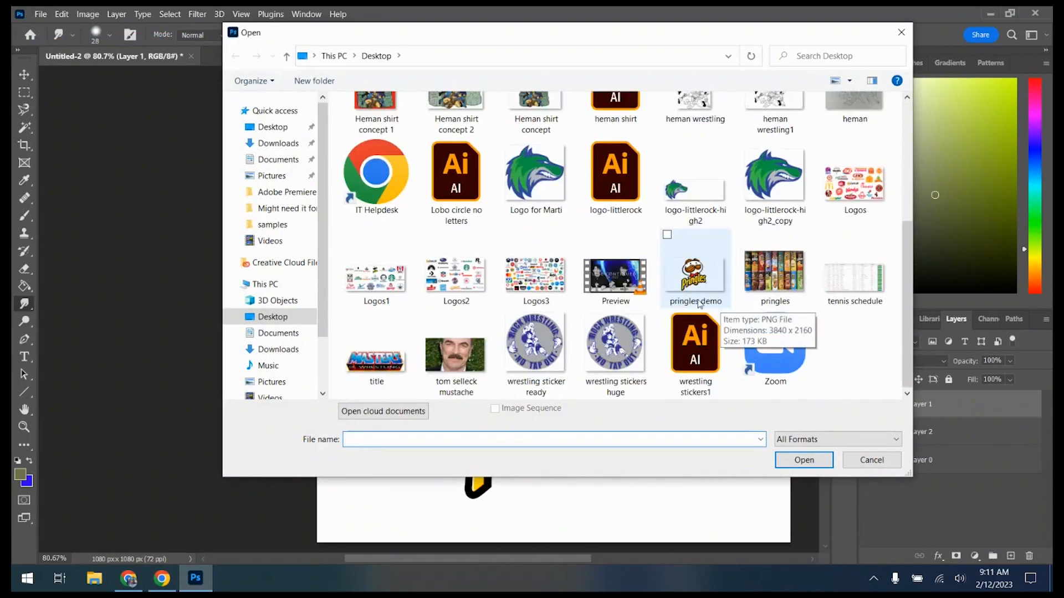
pyautogui.click(774, 272)
pyautogui.click(807, 459)
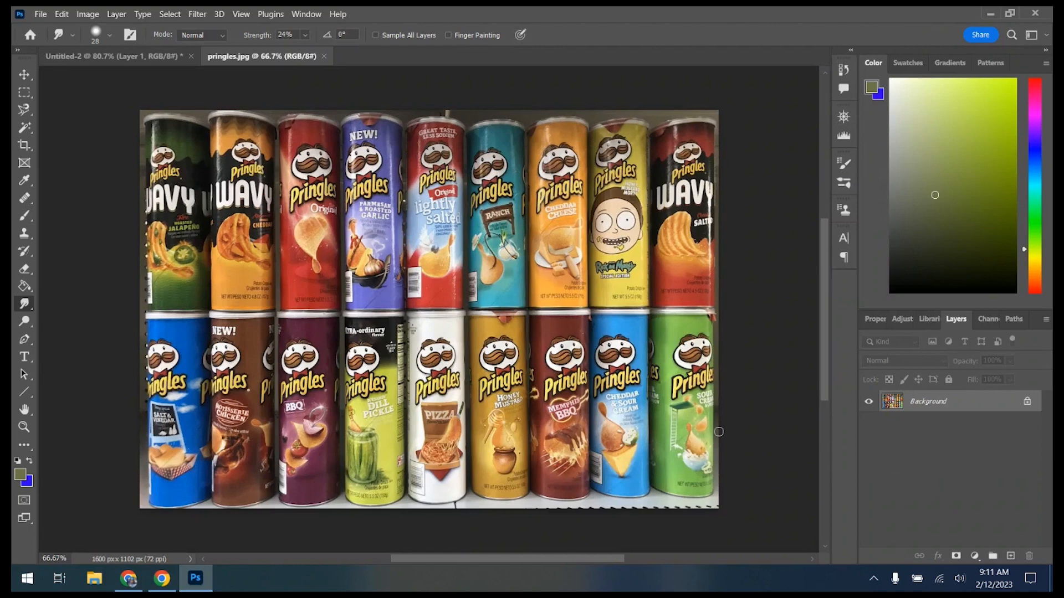
# Crop the cans picture to a rectangular marquee drawn just inside its outer edges
pyautogui.click(24, 93)
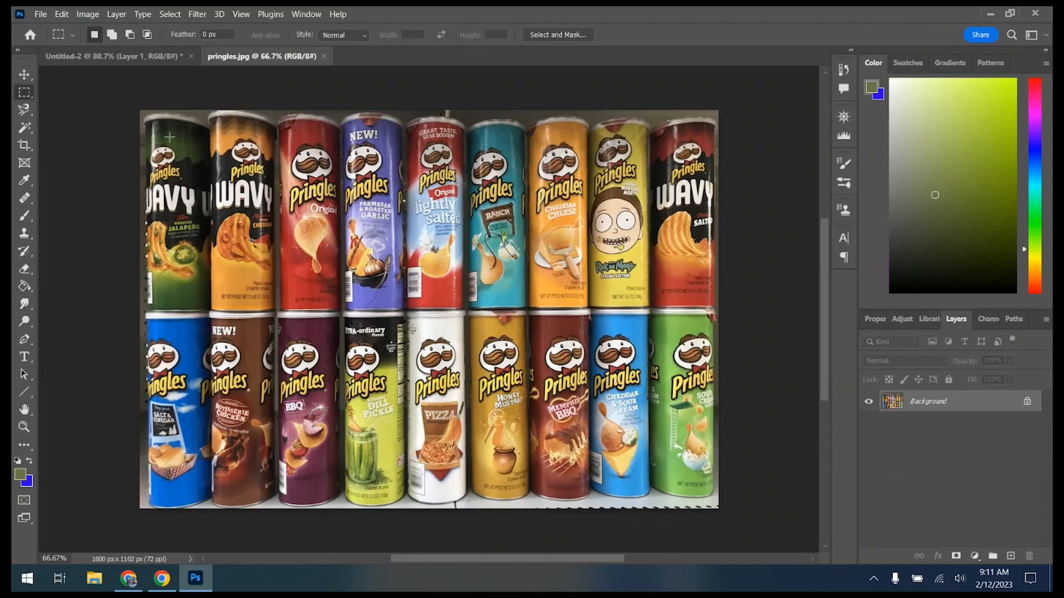
pyautogui.moveTo(145, 115); pyautogui.dragTo(712, 490)
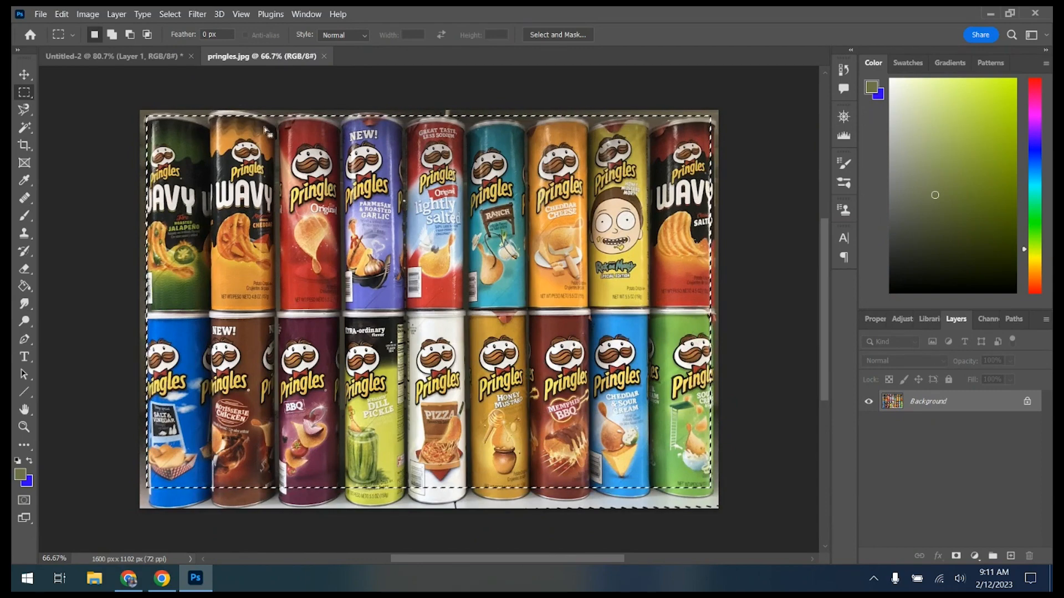
pyautogui.click(89, 15)
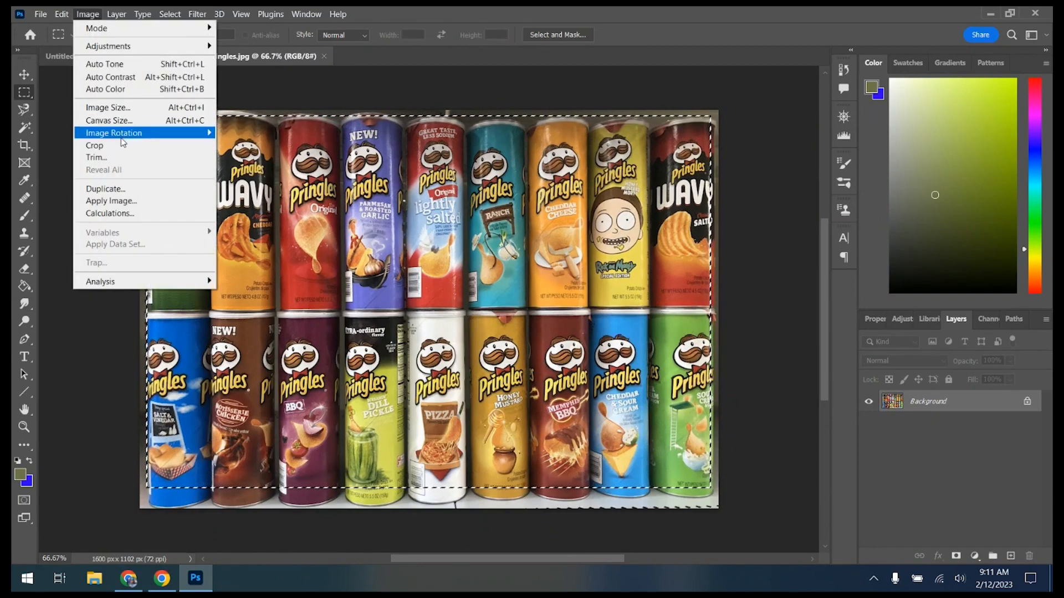
pyautogui.click(95, 145)
# Define the cropped cans picture as a pattern named pringles
pyautogui.click(61, 15)
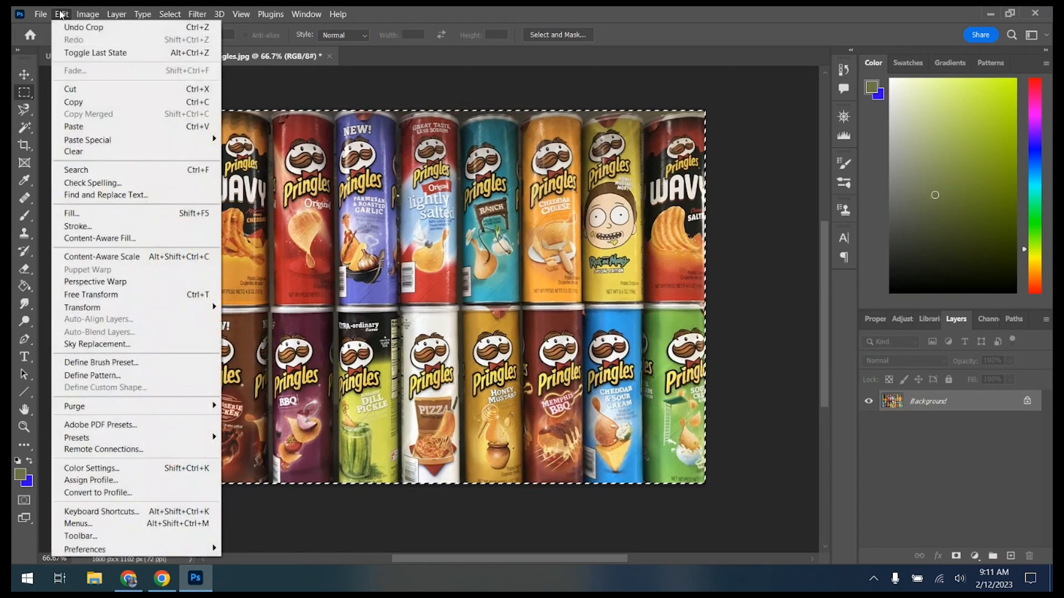
pyautogui.click(130, 380)
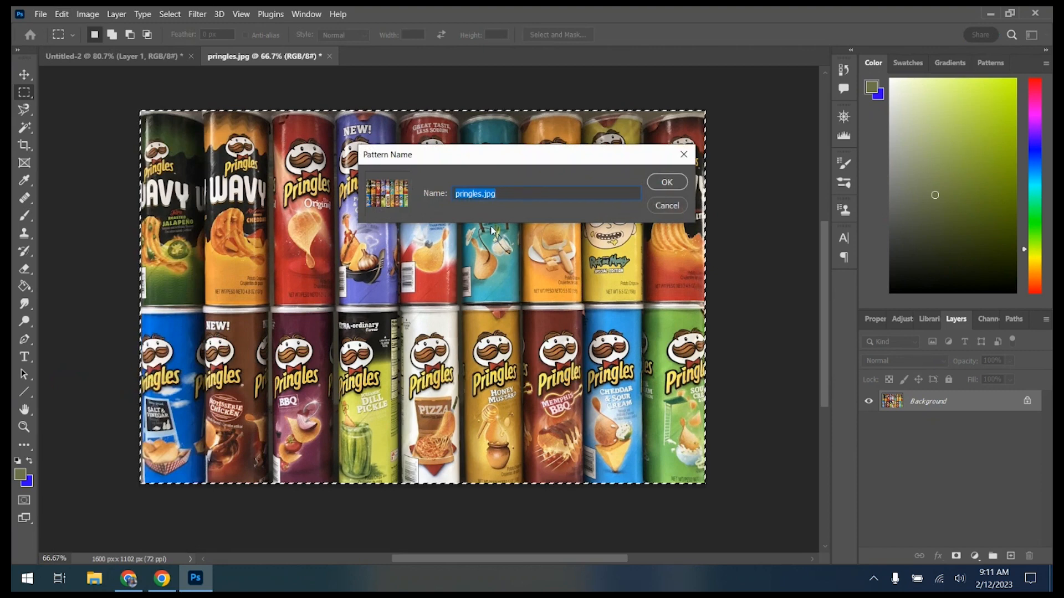
pyautogui.click(533, 189)
pyautogui.press('BackSpace')
pyautogui.press('BackSpace')
pyautogui.press('BackSpace')
pyautogui.press('BackSpace')
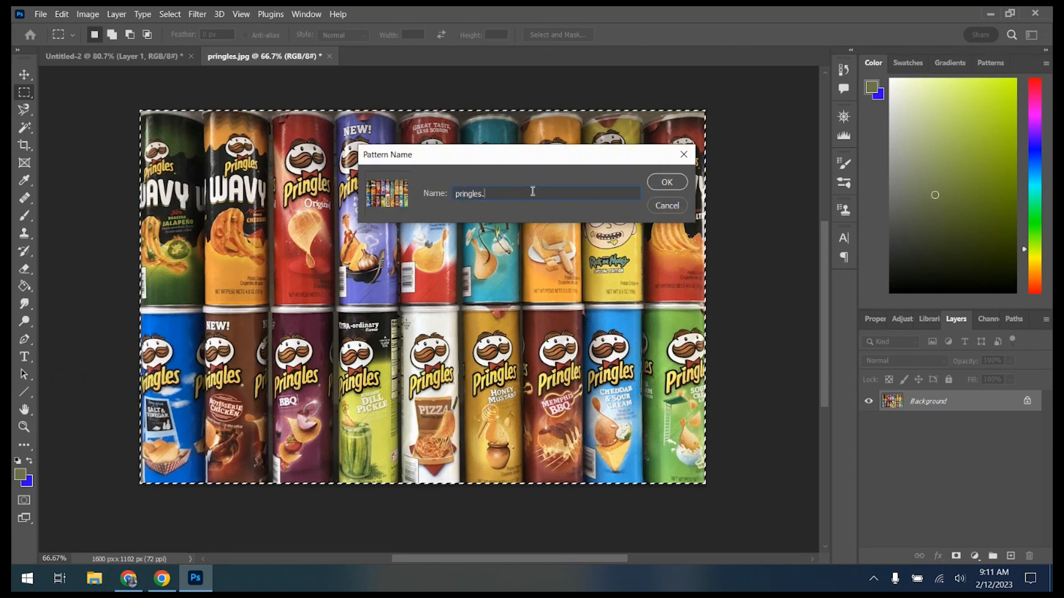
pyautogui.click(665, 183)
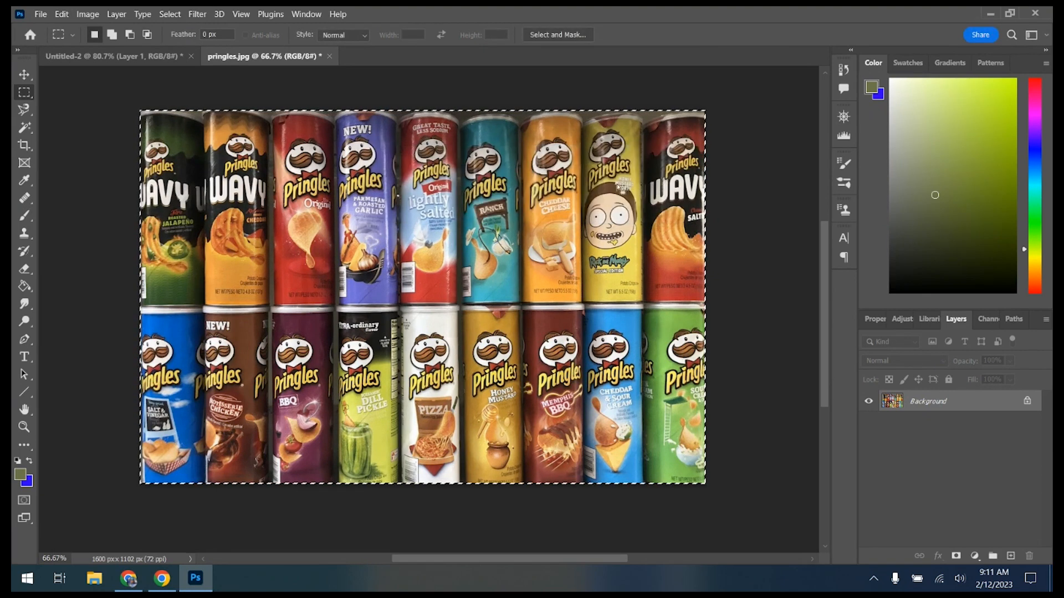
# Return to Untitled-2 and enlarge the Pringles lettering to about 175% so it spans most of the canvas width
pyautogui.click(145, 61)
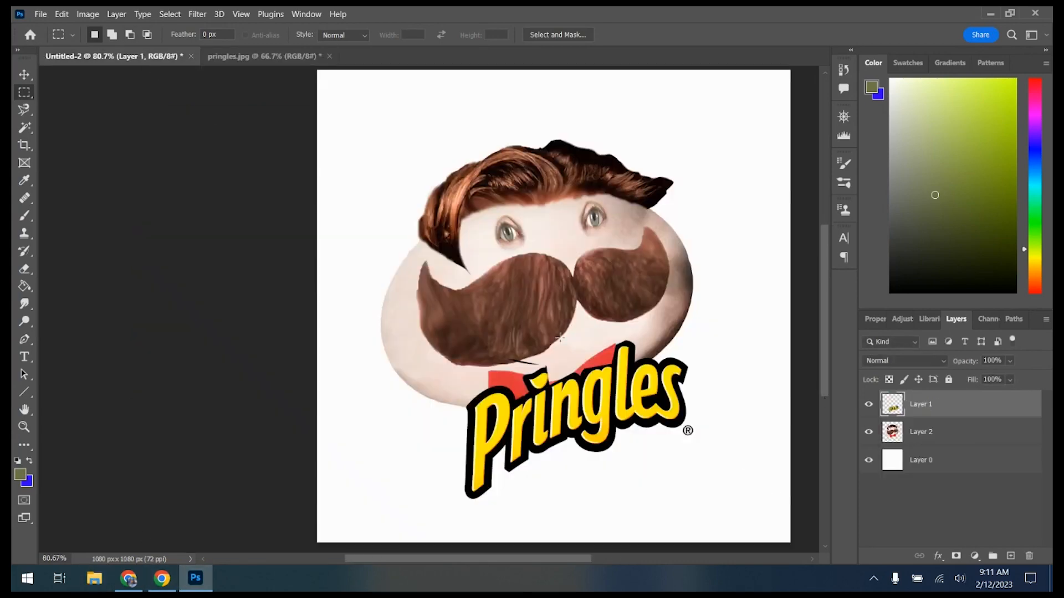
pyautogui.scroll(2, 554, 341)
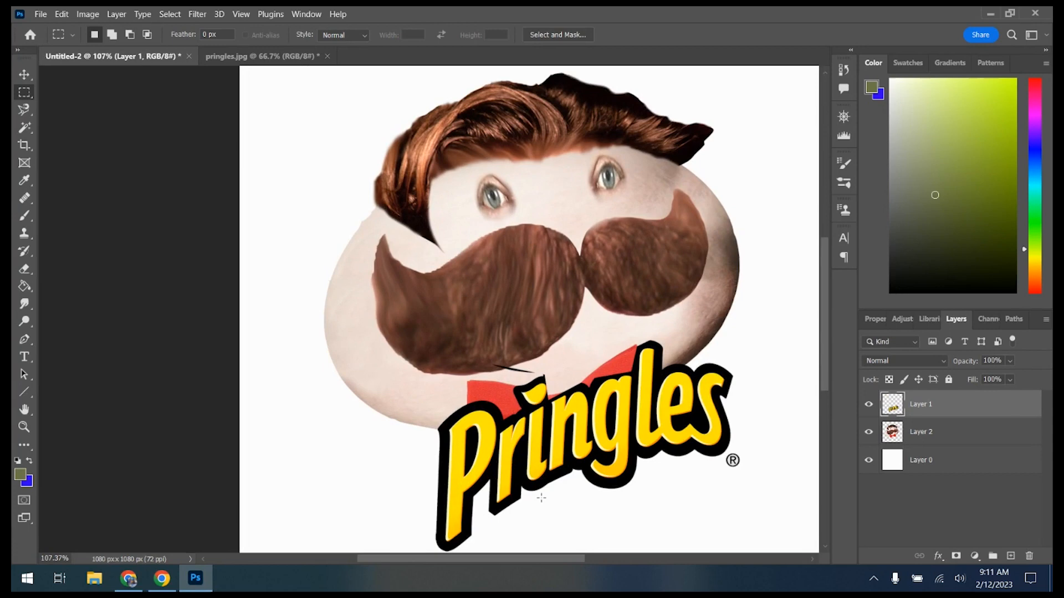
pyautogui.scroll(-3, 552, 426)
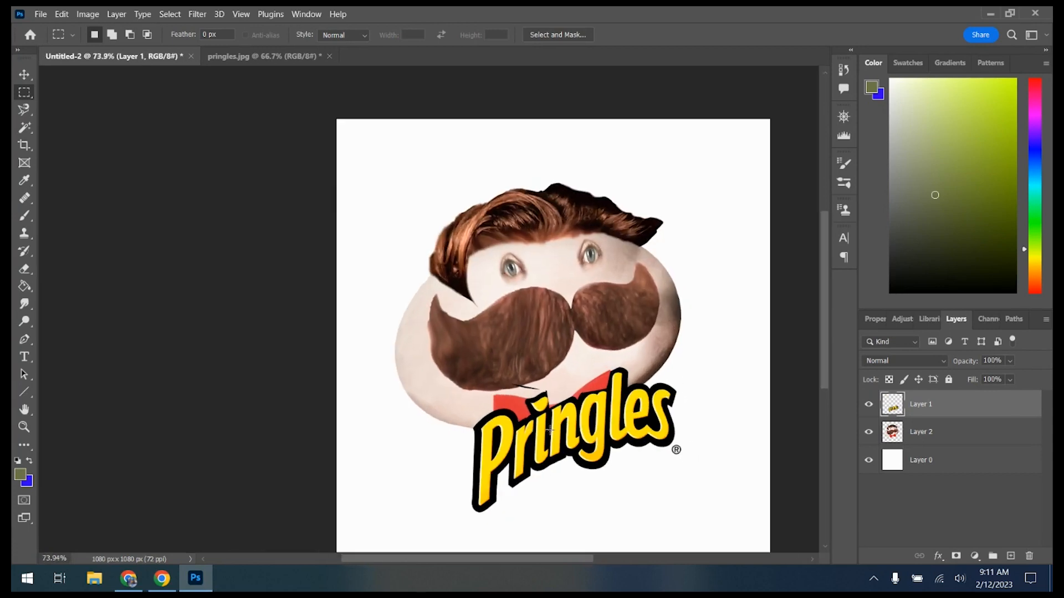
pyautogui.hotkey('ctrl', 't')
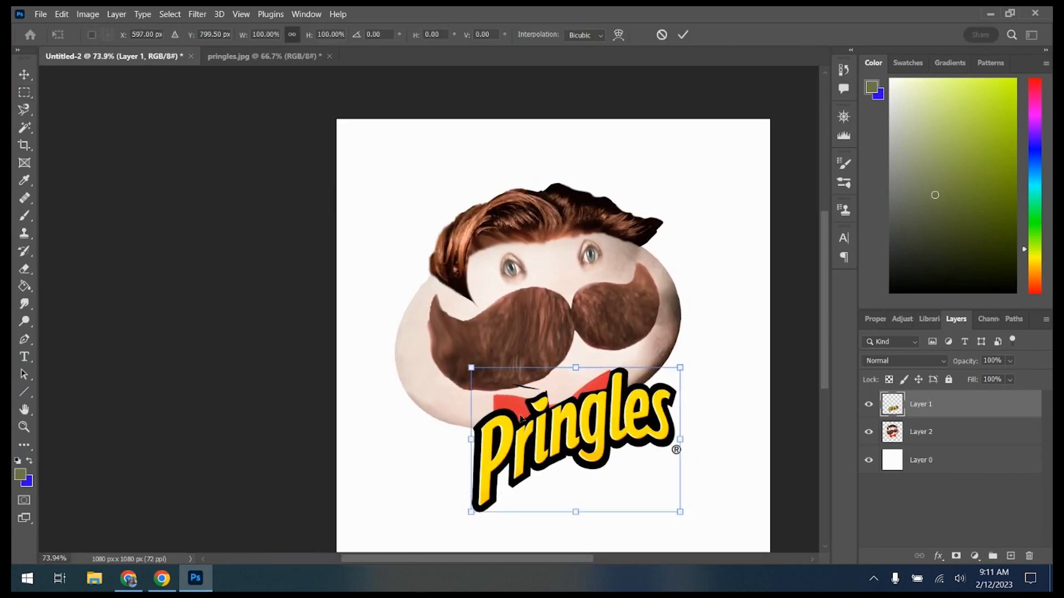
pyautogui.moveTo(472, 368); pyautogui.dragTo(365, 294)
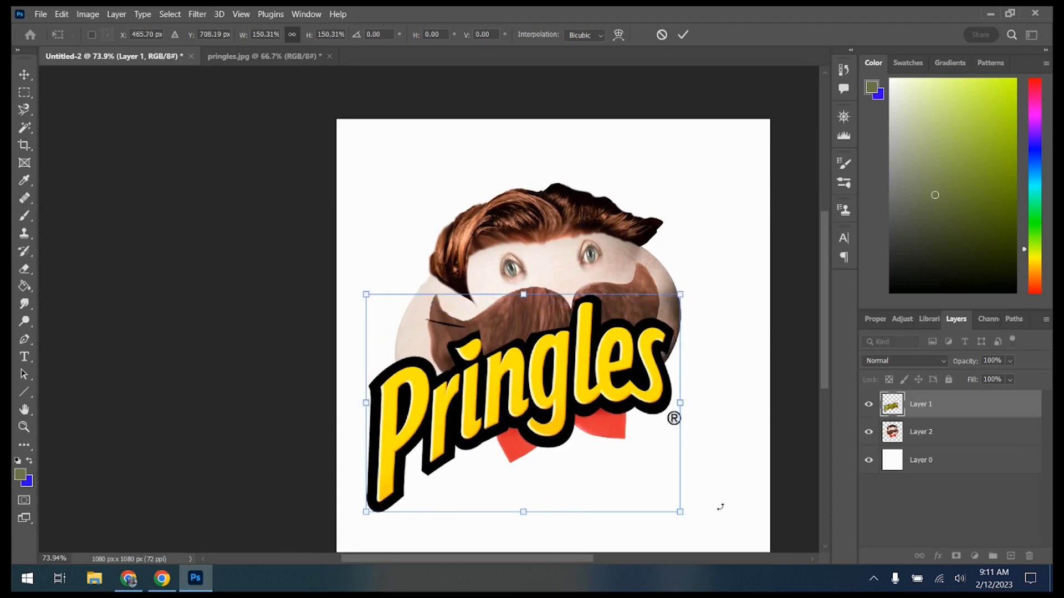
pyautogui.scroll(-2, 720, 516)
pyautogui.moveTo(681, 456); pyautogui.dragTo(733, 492)
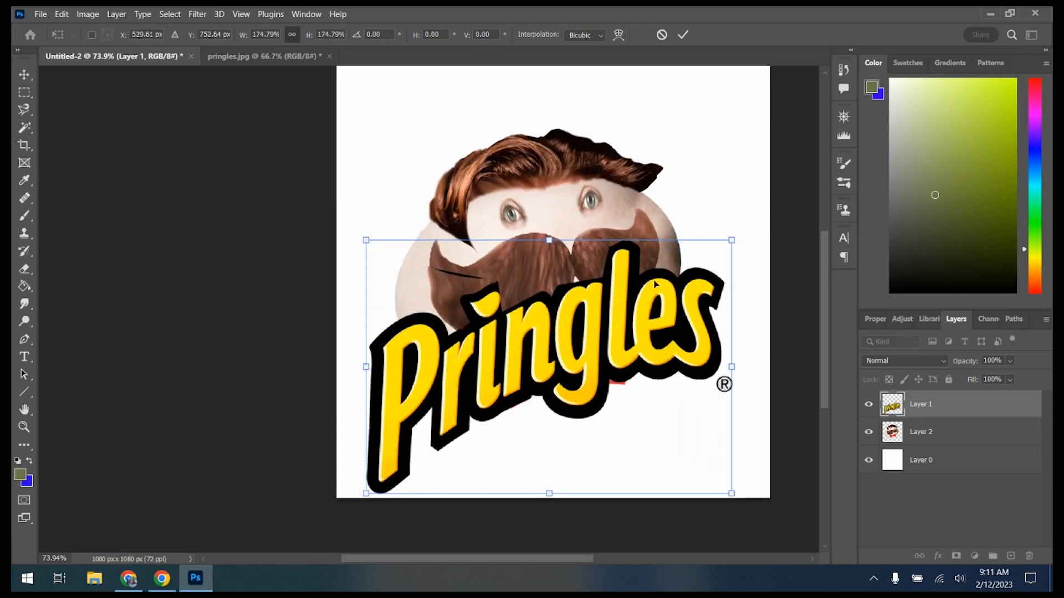
# Select the yellow areas of all the letters in the enlarged Pringles lettering with the Magic Wand, adding each letter to the selection
pyautogui.scroll(2, 608, 358)
pyautogui.click(23, 110)
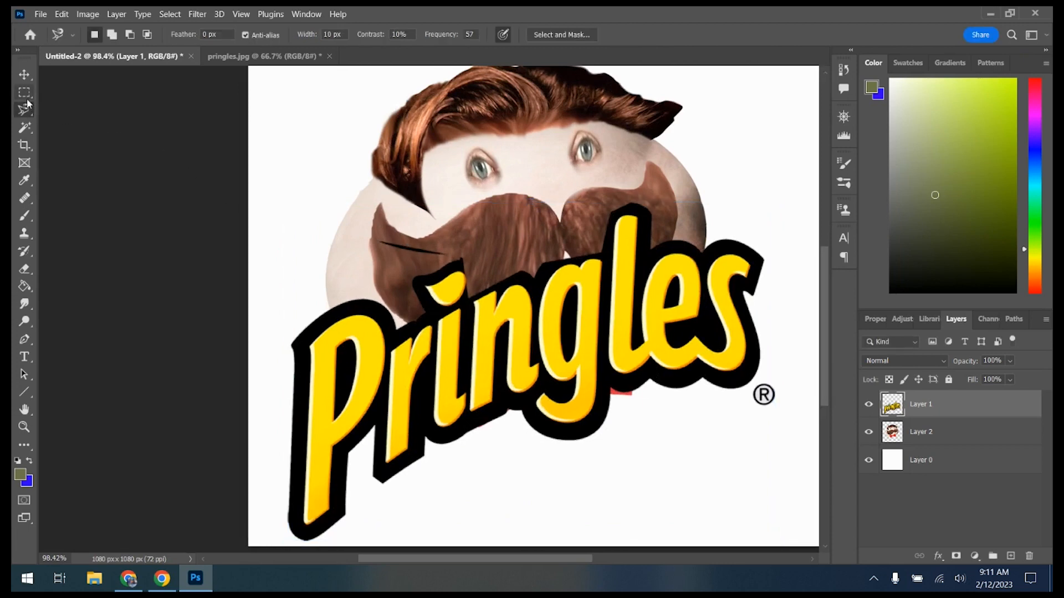
pyautogui.click(25, 127)
pyautogui.click(356, 325)
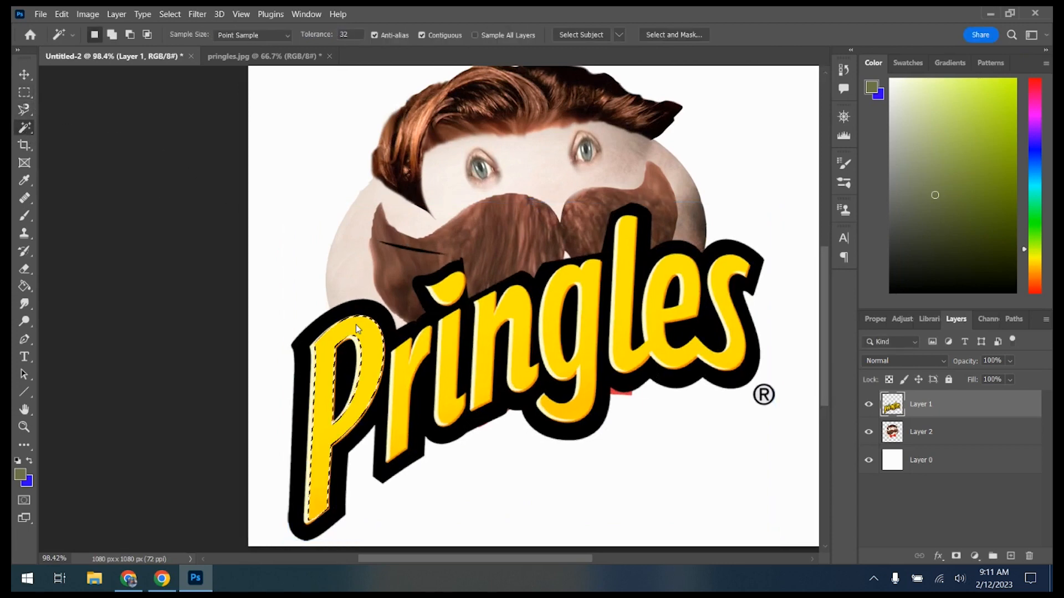
pyautogui.keyDown('shift'); pyautogui.click(447, 350); pyautogui.keyUp('shift')
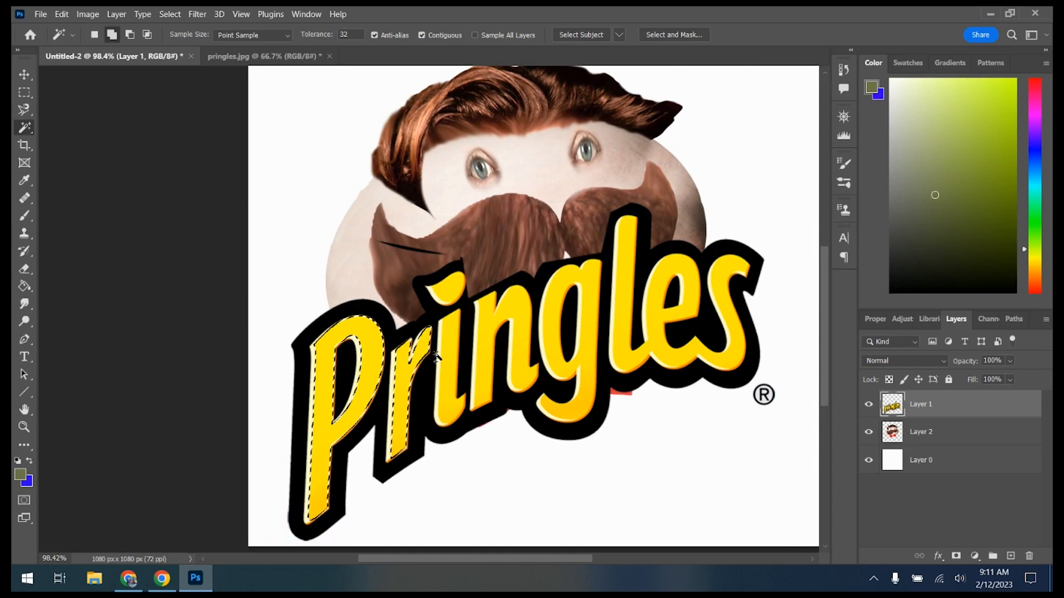
pyautogui.keyDown('shift'); pyautogui.click(456, 363); pyautogui.keyUp('shift')
pyautogui.keyDown('shift'); pyautogui.click(502, 347); pyautogui.keyUp('shift')
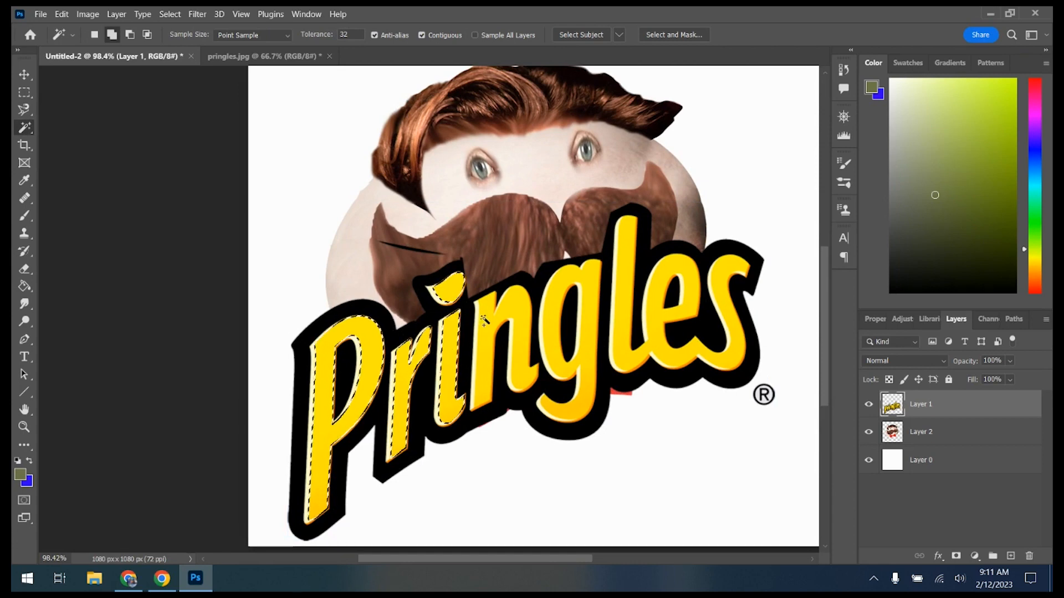
pyautogui.keyDown('shift'); pyautogui.click(564, 279); pyautogui.keyUp('shift')
pyautogui.keyDown('shift'); pyautogui.click(630, 281); pyautogui.keyUp('shift')
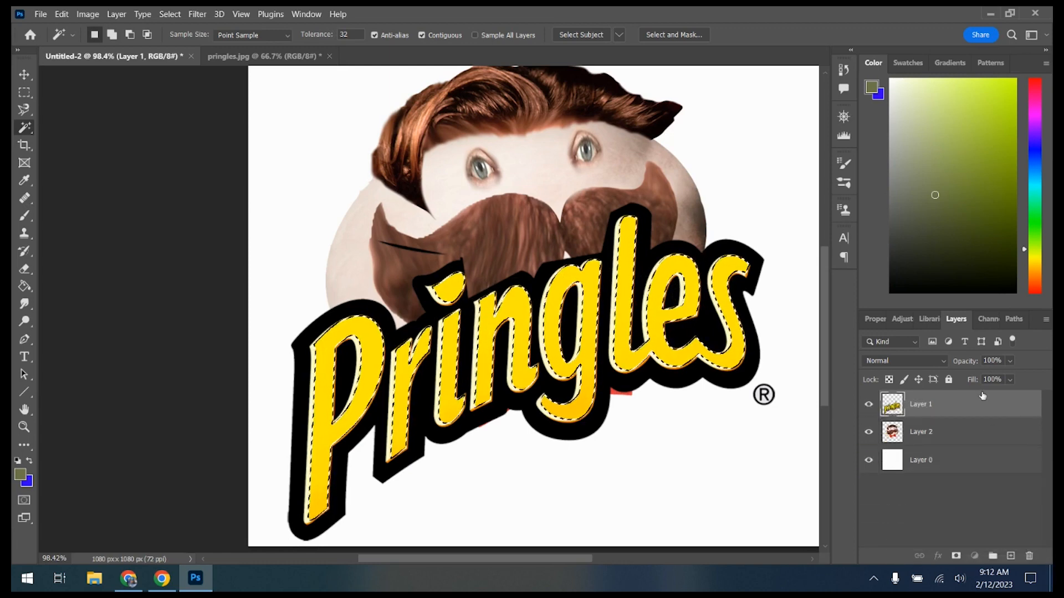
# Delete the original Pringles lettering layer and add a new empty layer above the face, keeping the letter selection active
pyautogui.moveTo(1004, 409); pyautogui.dragTo(1029, 556)
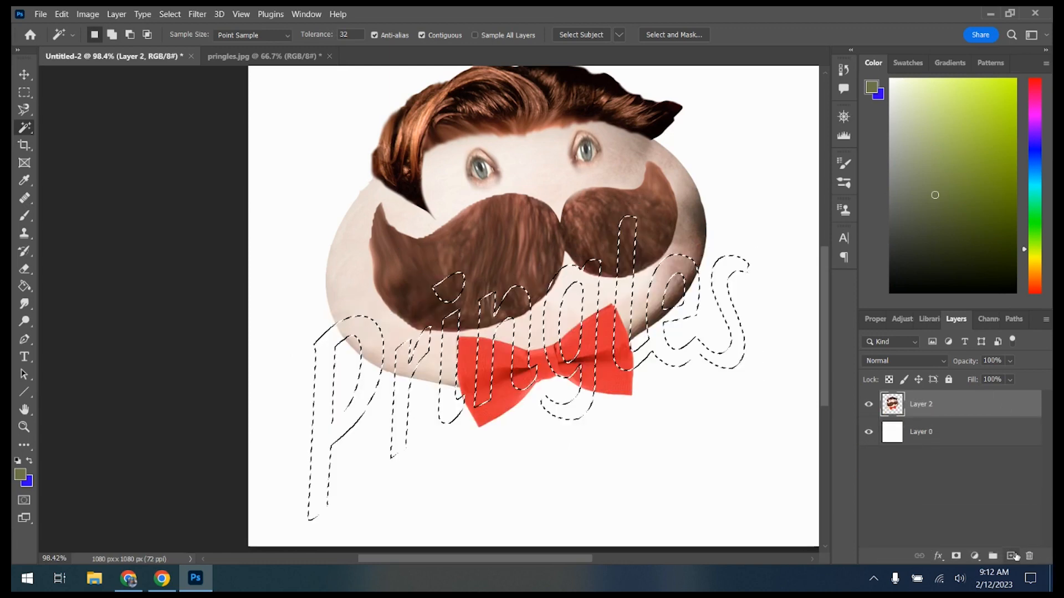
pyautogui.click(1012, 555)
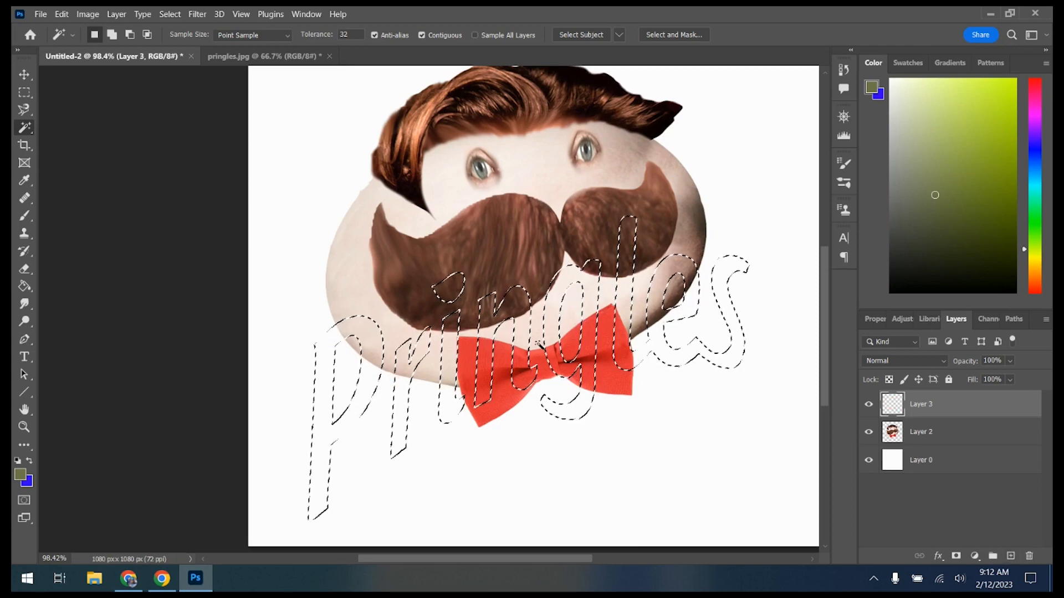
pyautogui.scroll(-3, 546, 399)
pyautogui.scroll(2, 546, 401)
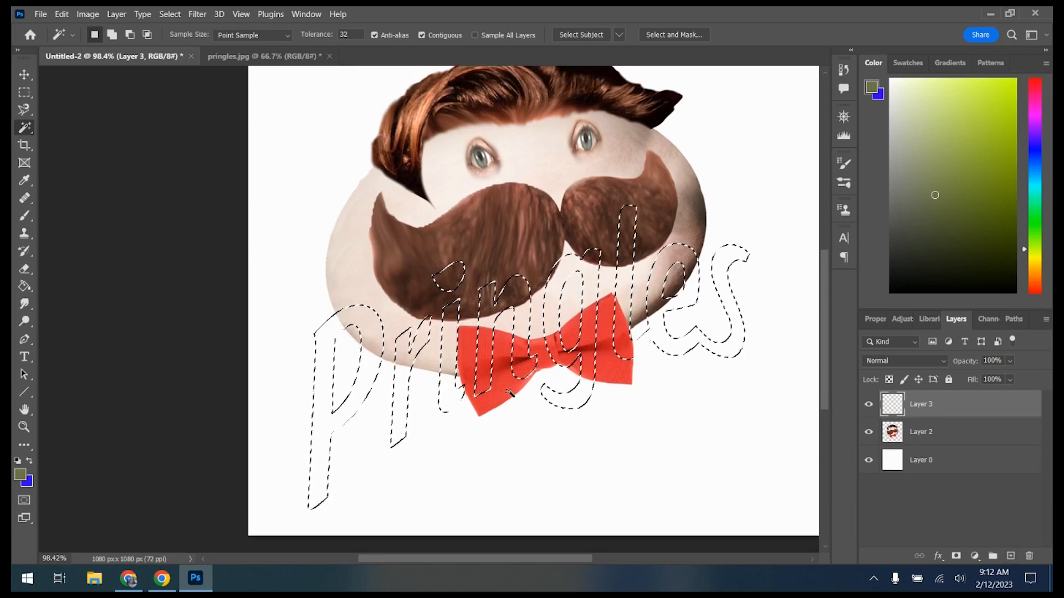
# Fill the letter-shaped selection on the new layer with the Pringles cans pattern using the Paint Bucket
pyautogui.click(25, 285)
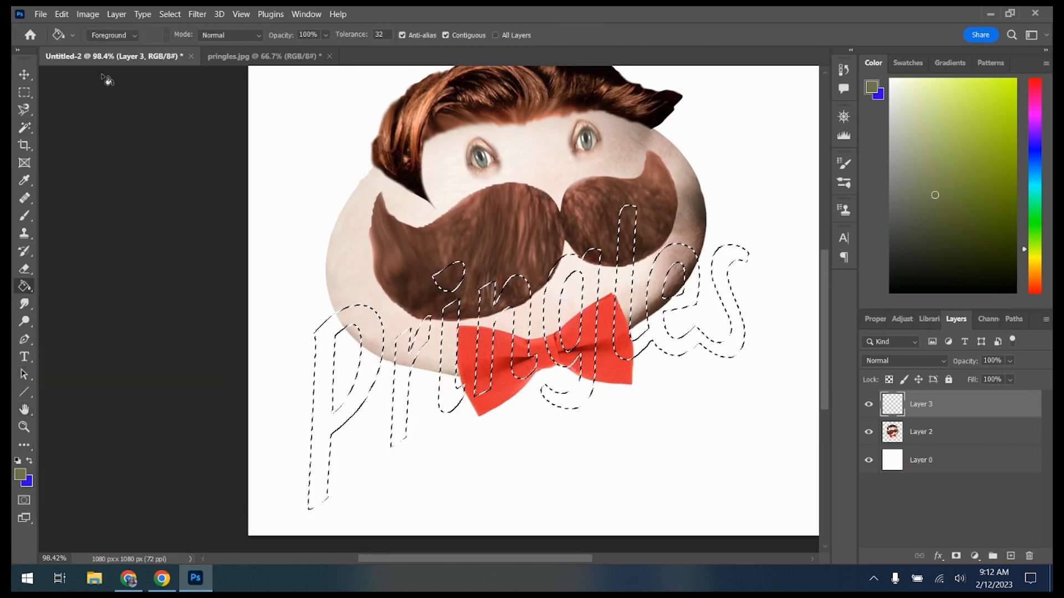
pyautogui.click(133, 39)
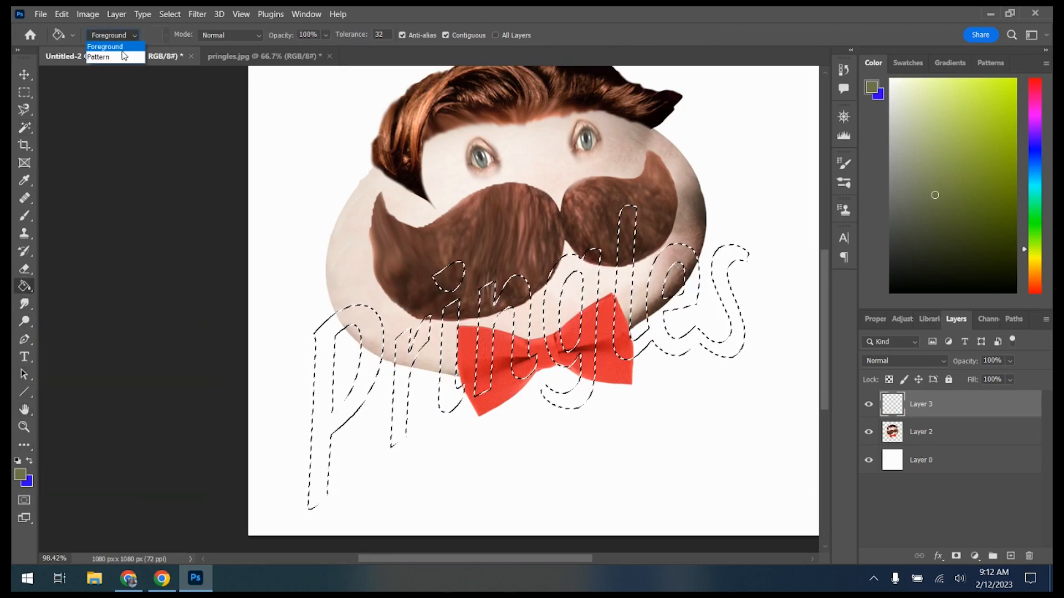
pyautogui.click(119, 60)
pyautogui.click(166, 36)
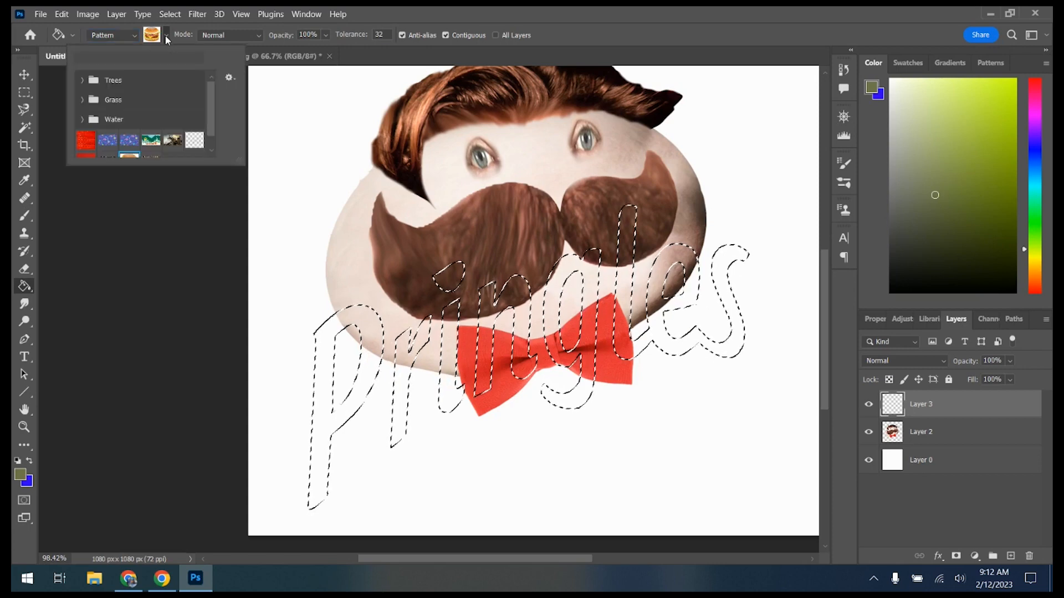
pyautogui.scroll(-1, 164, 104)
pyautogui.click(150, 149)
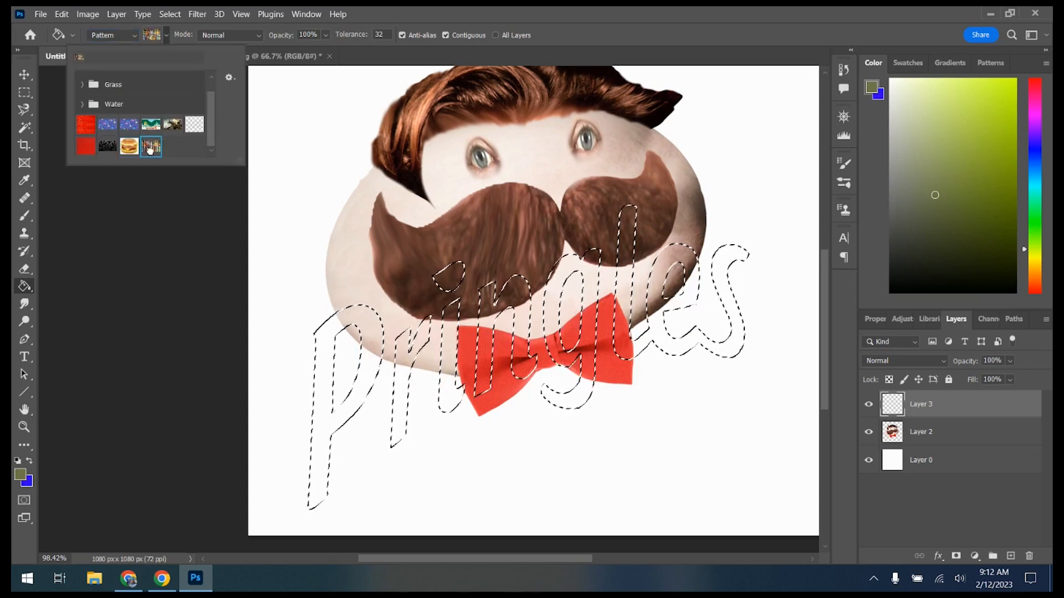
pyautogui.click(187, 320)
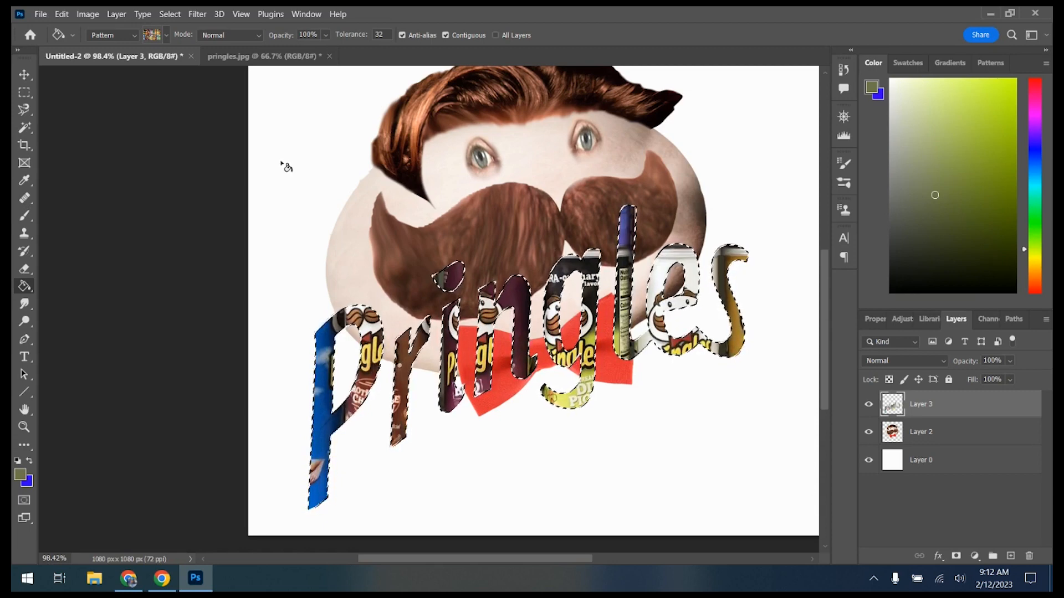
# Display the Patterns panel and look through the saved patterns, including the Pringles cans one
pyautogui.click(299, 13)
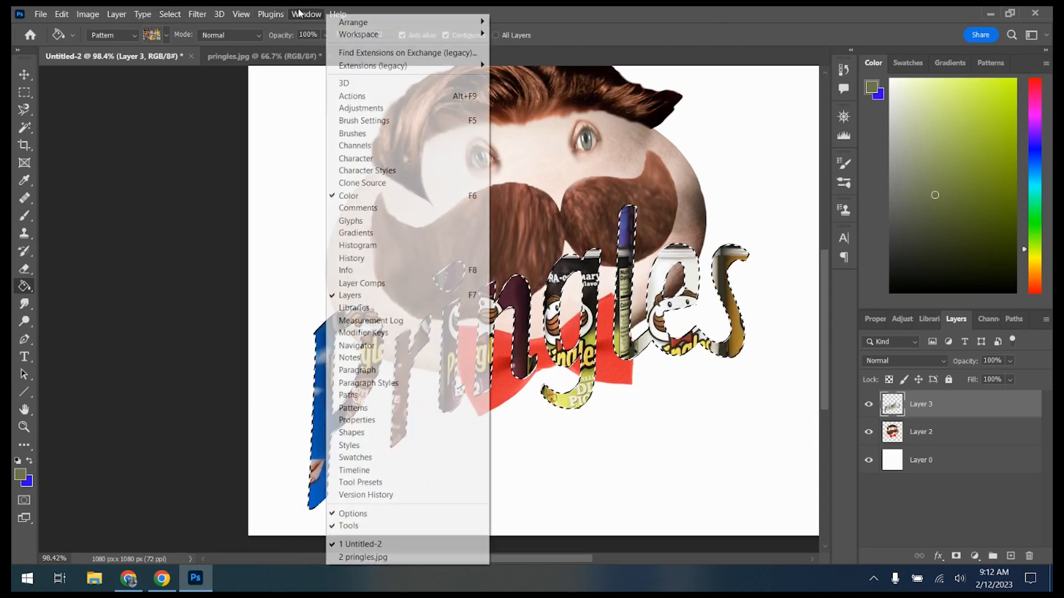
pyautogui.click(342, 409)
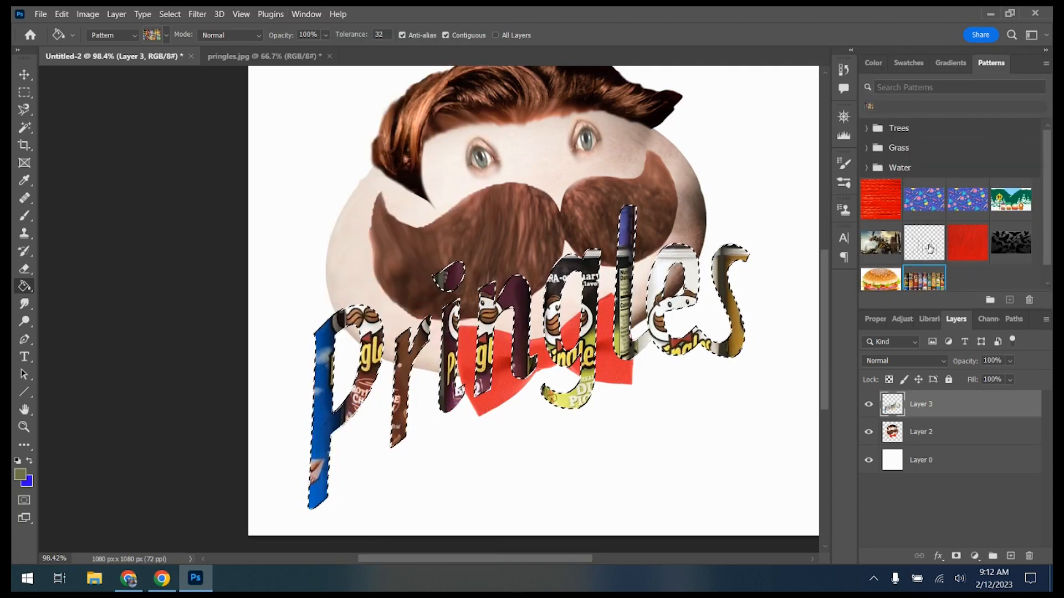
pyautogui.scroll(-1, 930, 247)
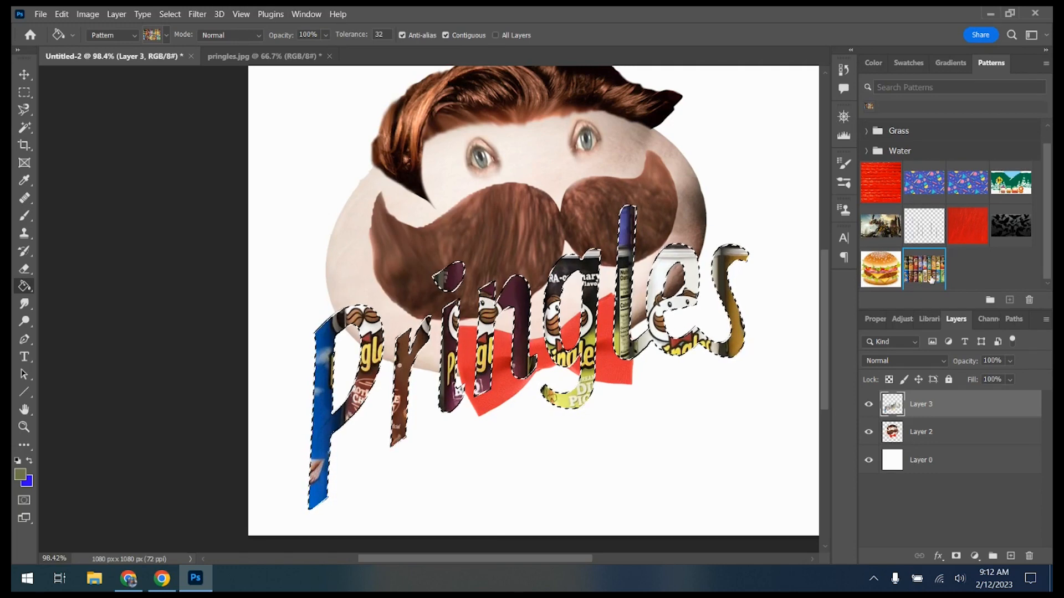
pyautogui.scroll(1, 931, 280)
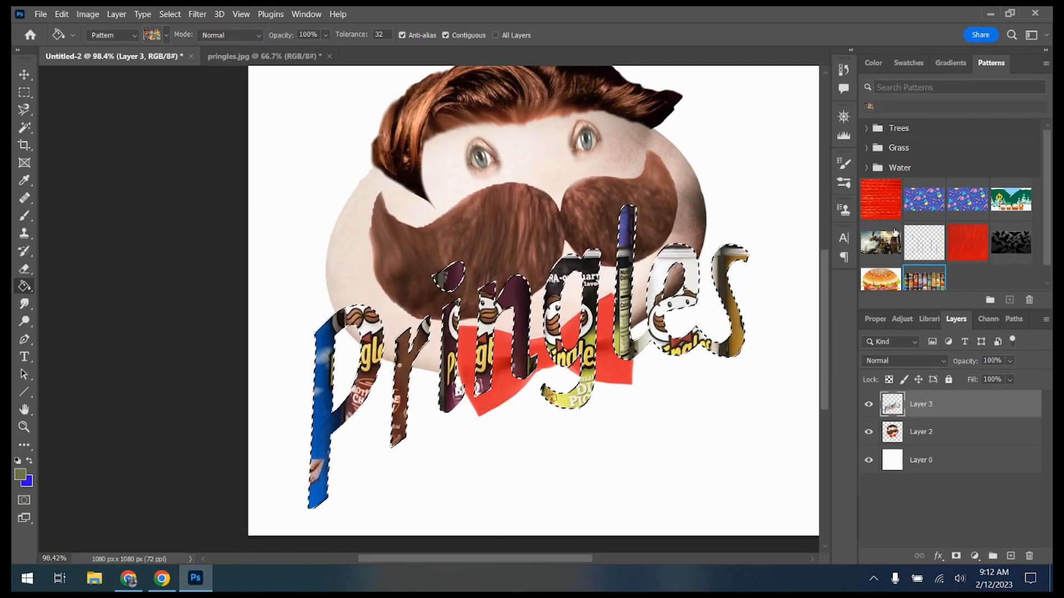
pyautogui.scroll(-1, 894, 232)
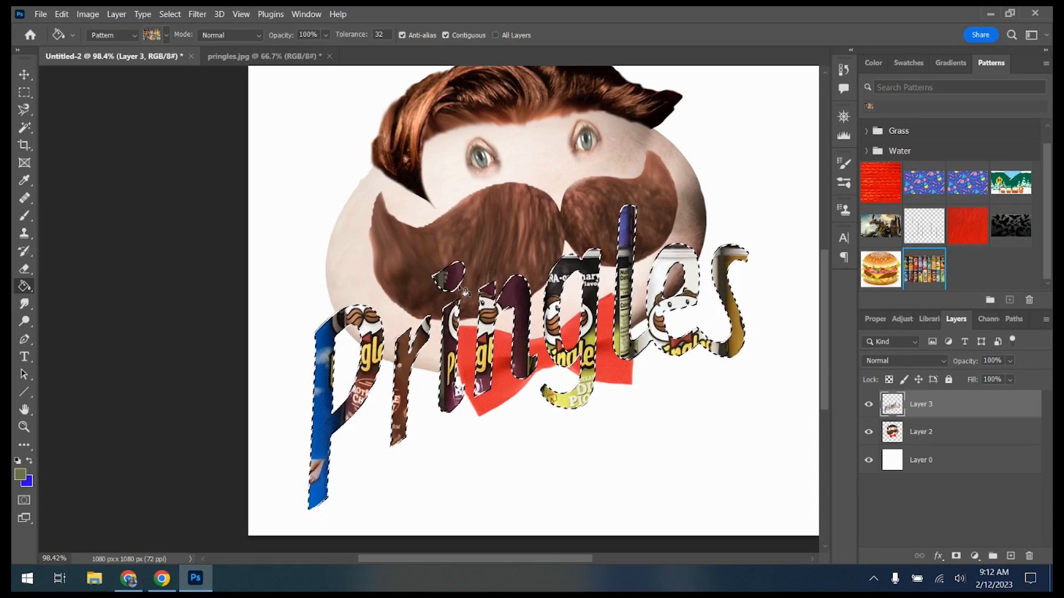
# Enlarge the pattern-filled lettering proportionally to about 111% and clear the selection around it
pyautogui.hotkey('ctrl', 't')
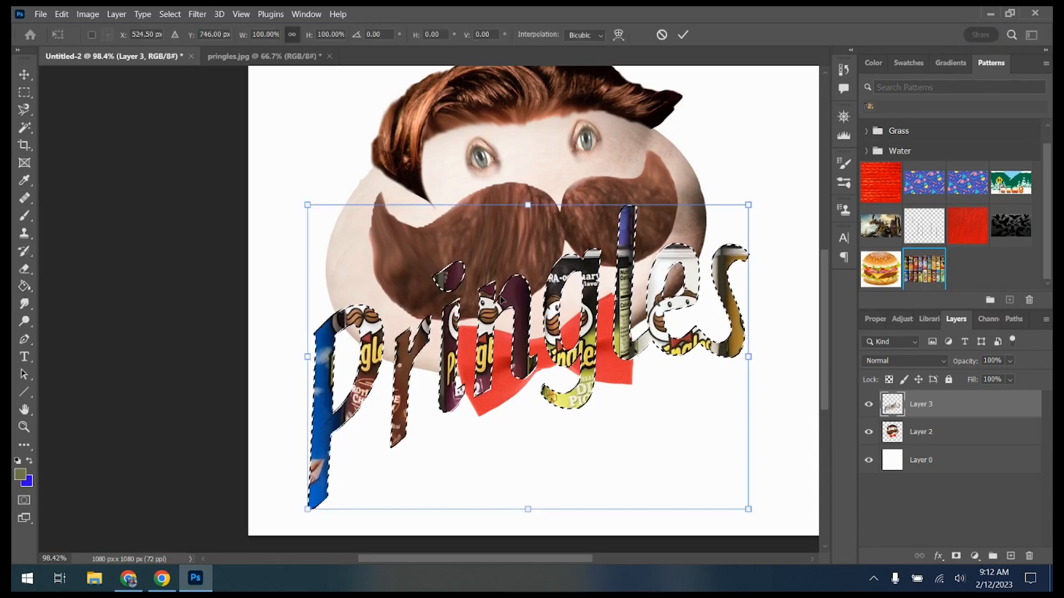
pyautogui.moveTo(307, 204); pyautogui.dragTo(266, 165)
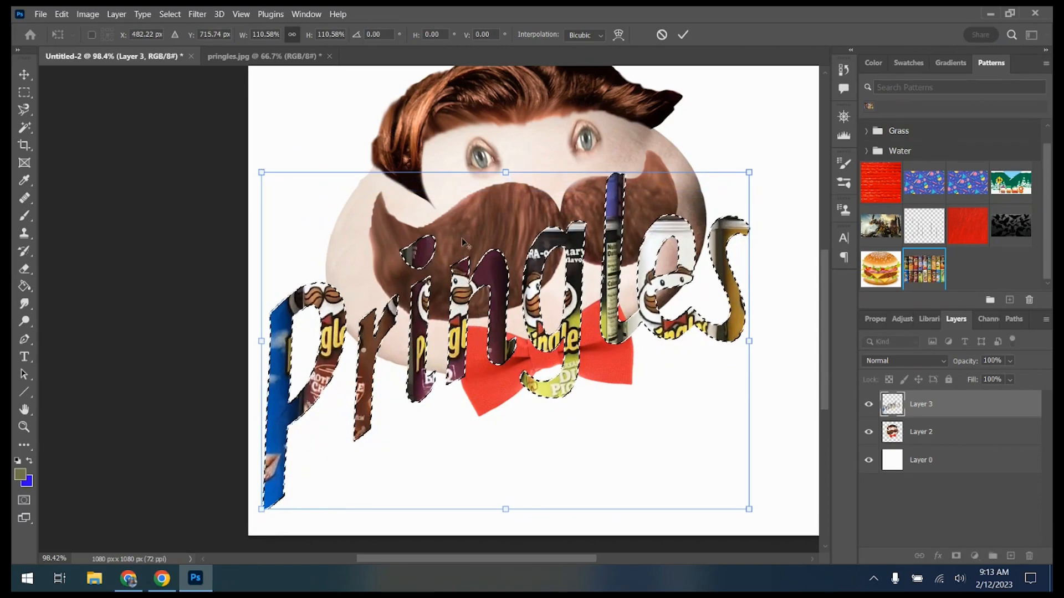
pyautogui.scroll(-3, 461, 242)
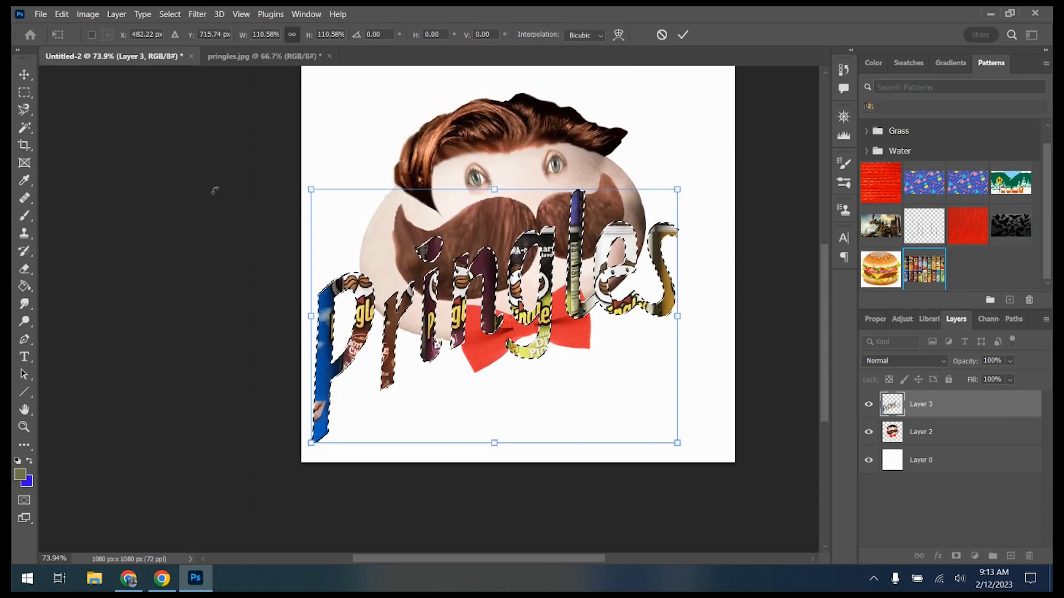
pyautogui.click(32, 92)
pyautogui.click(327, 181)
# Move the pattern-filled lettering down and to the right so it is centred at about X 570, Y 786 px
pyautogui.click(25, 74)
pyautogui.moveTo(431, 285); pyautogui.dragTo(474, 312)
pyautogui.moveTo(464, 275)
pyautogui.mouseDown()
pyautogui.moveTo(457, 327)
pyautogui.moveTo(458, 281)
pyautogui.mouseUp()
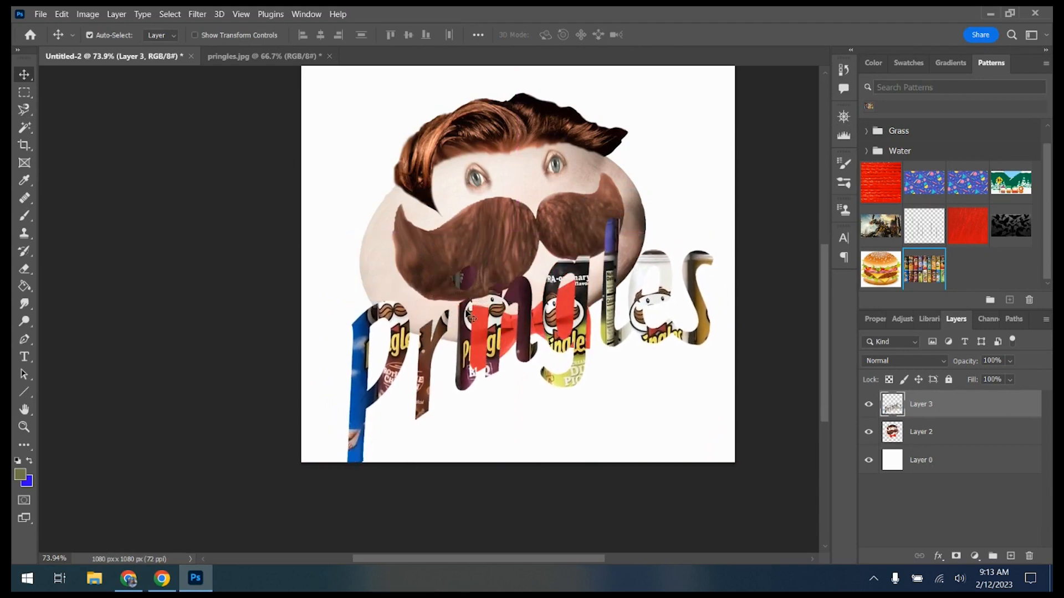
# Distort the lettering to about 52% of its height and place it beneath the face, overlapping the bow tie's lower edge
pyautogui.hotkey('ctrl', 't')
pyautogui.rightClick(467, 308)
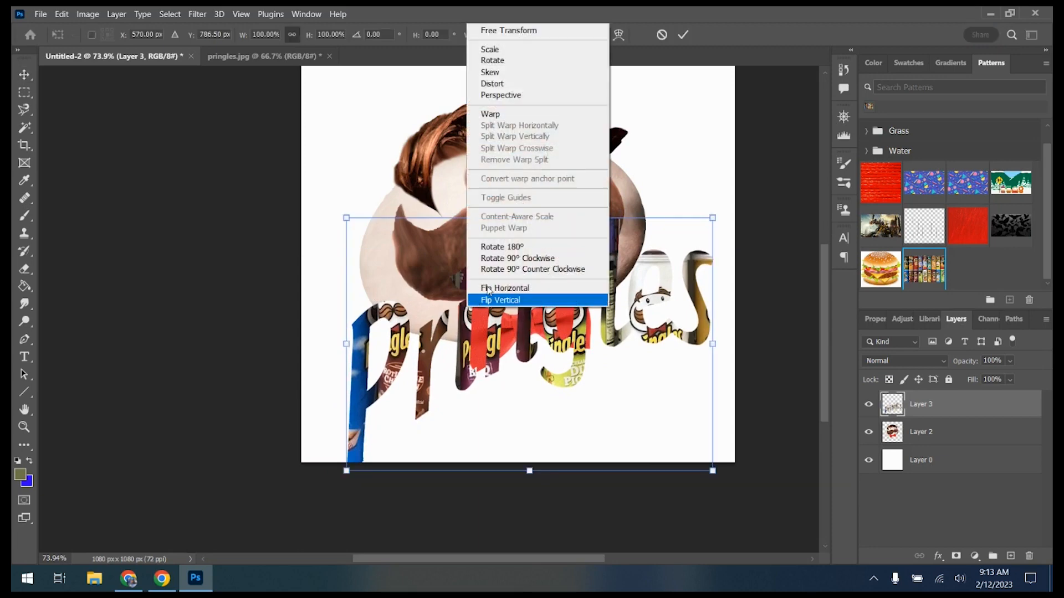
pyautogui.click(492, 83)
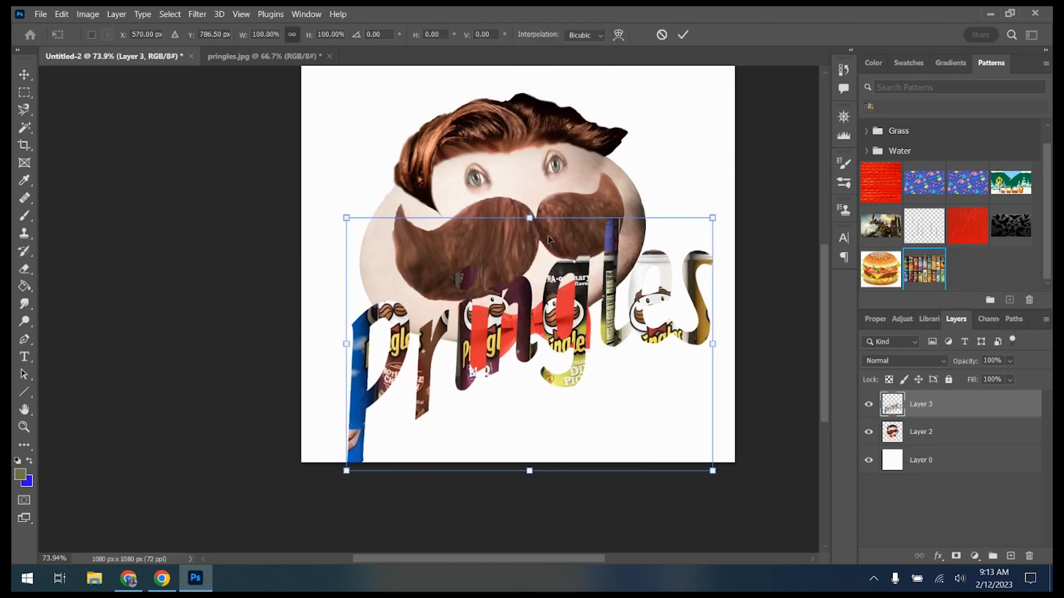
pyautogui.moveTo(530, 219); pyautogui.dragTo(529, 325)
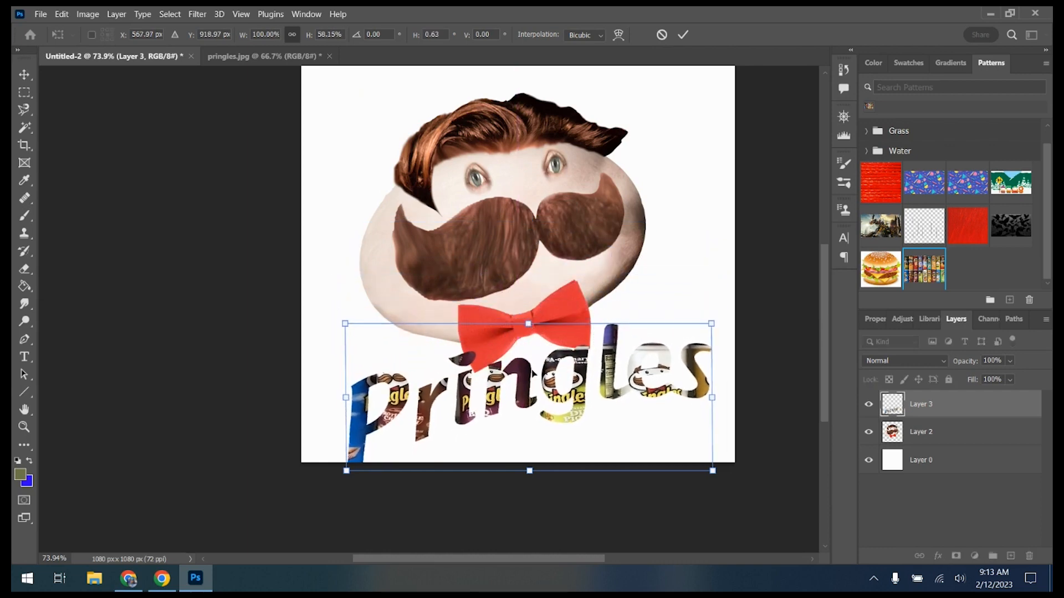
pyautogui.moveTo(531, 472); pyautogui.dragTo(530, 455)
pyautogui.moveTo(572, 370); pyautogui.dragTo(579, 377)
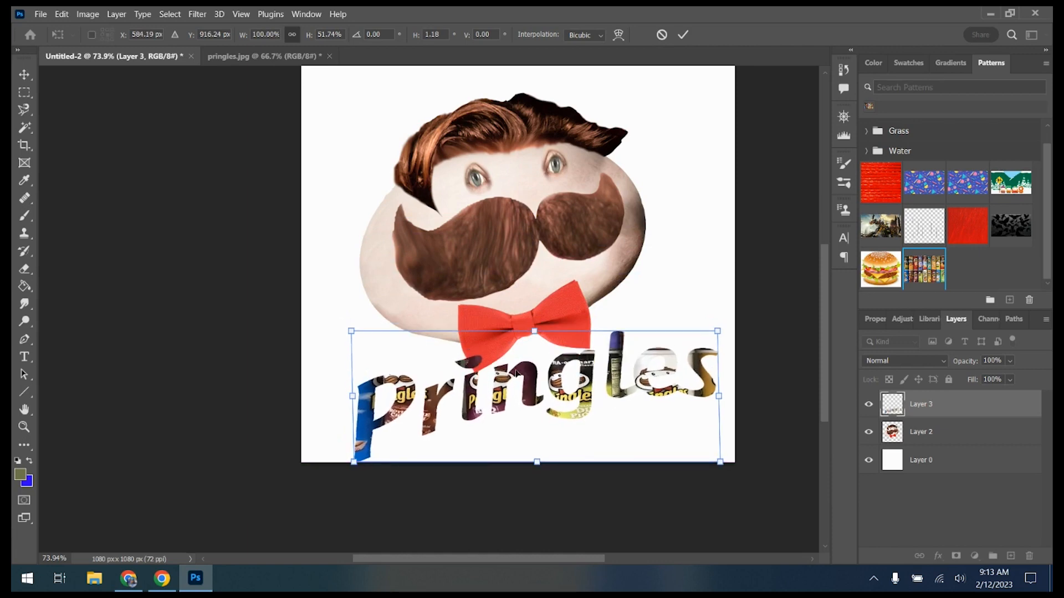
pyautogui.press('Return')
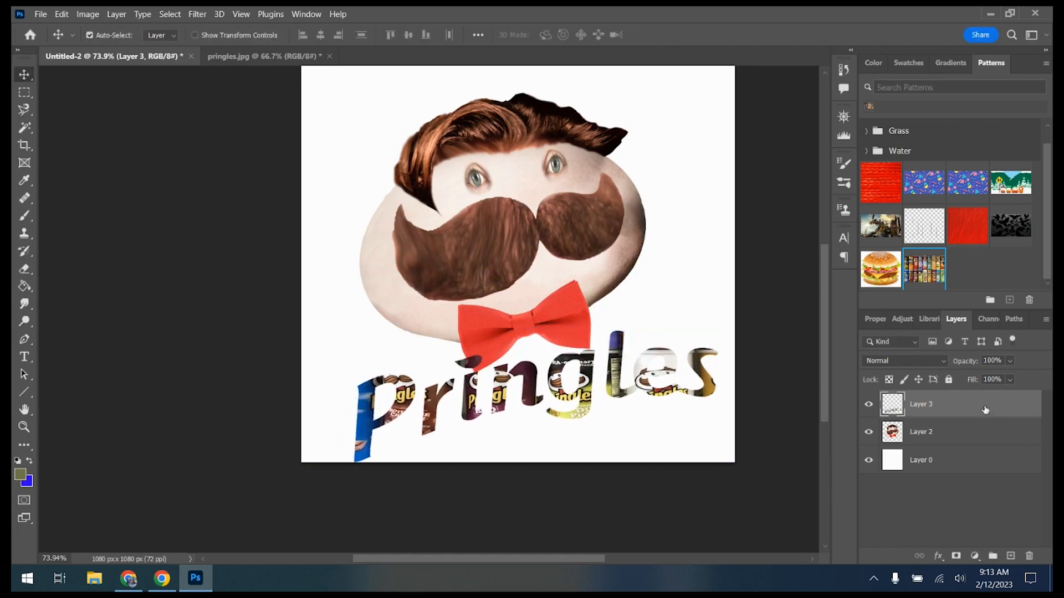
# Add Bevel & Emboss with Contour and Texture, plus a Stroke, to the pattern-filled lettering layer
pyautogui.doubleClick(985, 409)
pyautogui.click(531, 258)
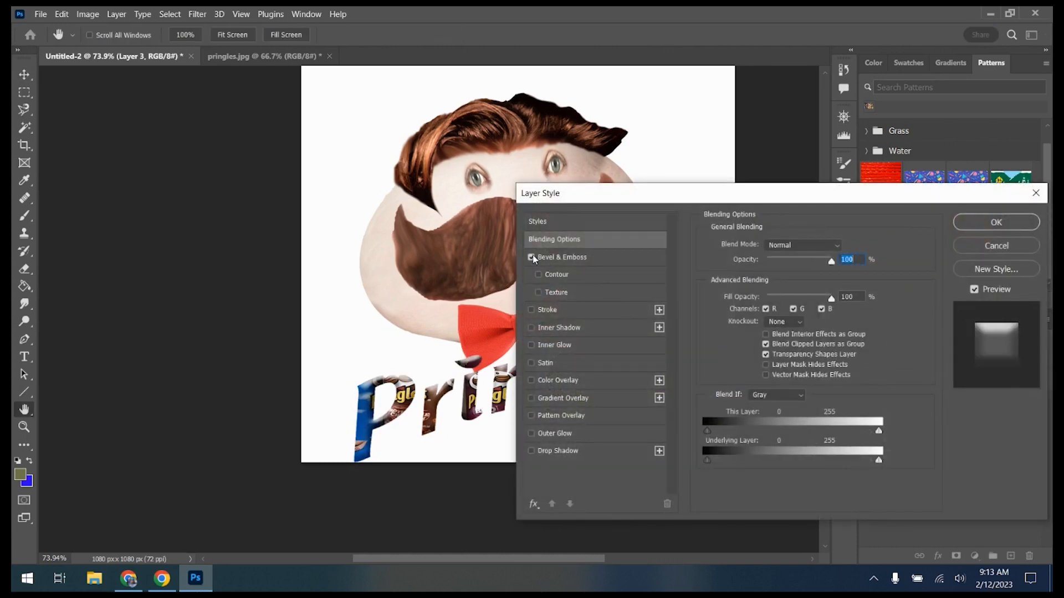
pyautogui.click(540, 275)
pyautogui.click(533, 313)
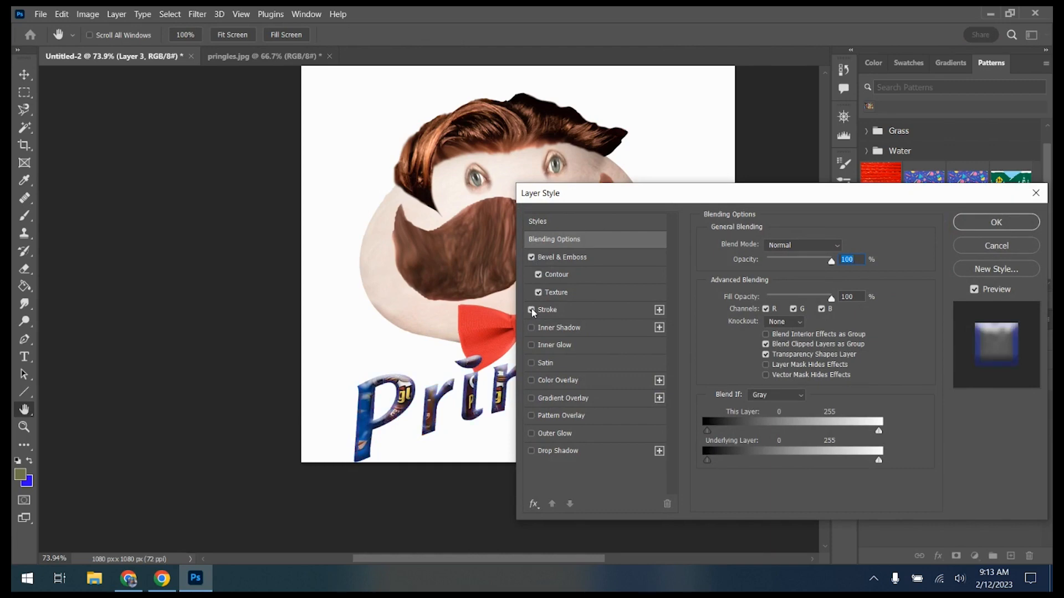
# Move the layer style dialog aside and set the lettering's stroke color to bright red, fb0219
pyautogui.moveTo(699, 212); pyautogui.dragTo(911, 173)
pyautogui.moveTo(975, 157); pyautogui.dragTo(748, 85)
pyautogui.click(546, 202)
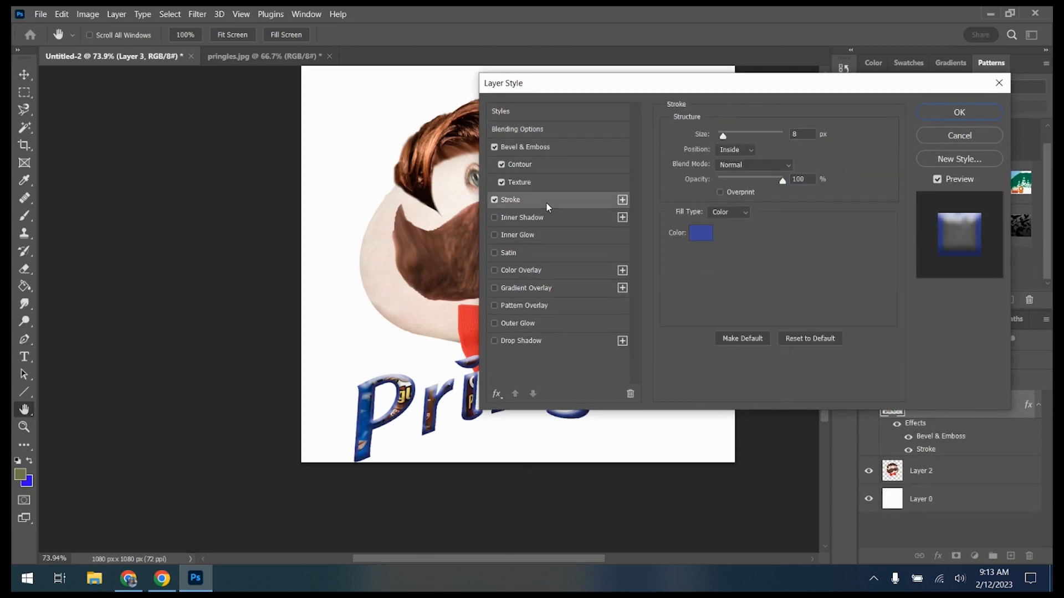
pyautogui.click(699, 233)
pyautogui.moveTo(753, 154); pyautogui.dragTo(753, 148)
pyautogui.click(743, 149)
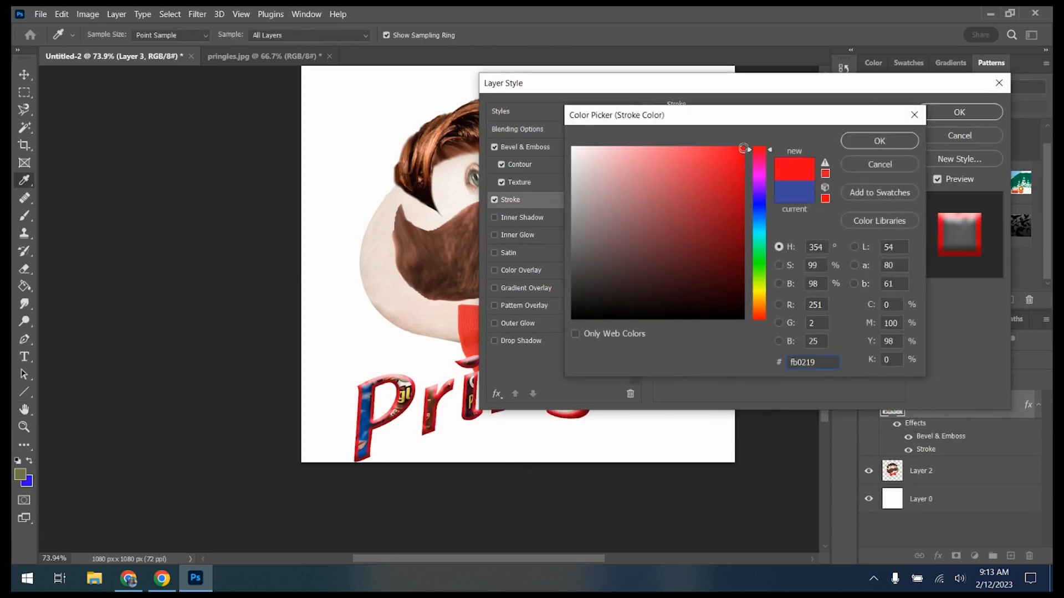
pyautogui.click(859, 141)
# Try the Inner Shadow, Inner Glow and Satin effects on the lettering, leaving each one off
pyautogui.click(494, 217)
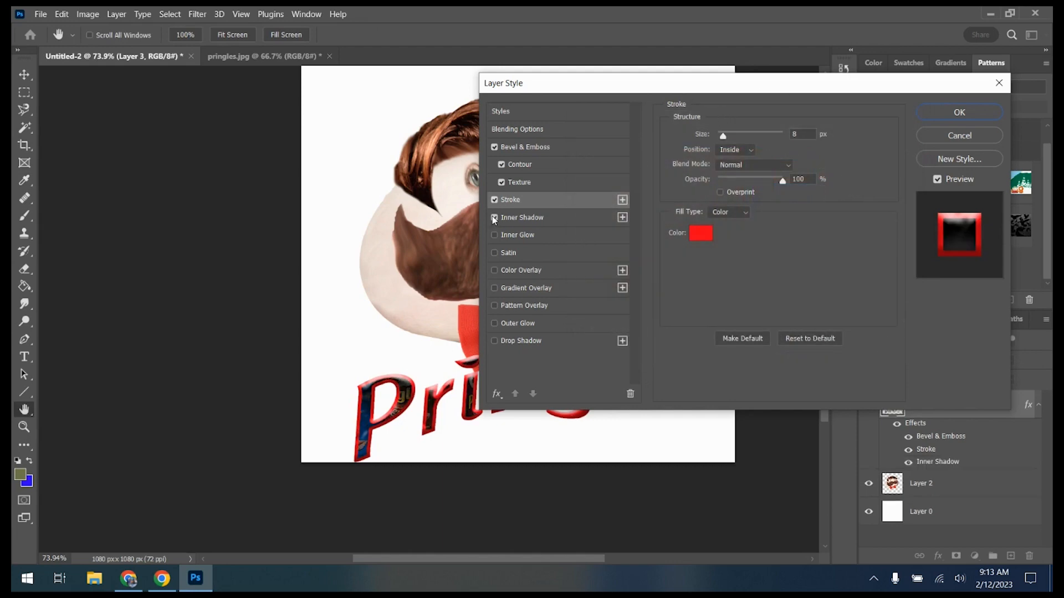
pyautogui.click(494, 217)
pyautogui.click(494, 235)
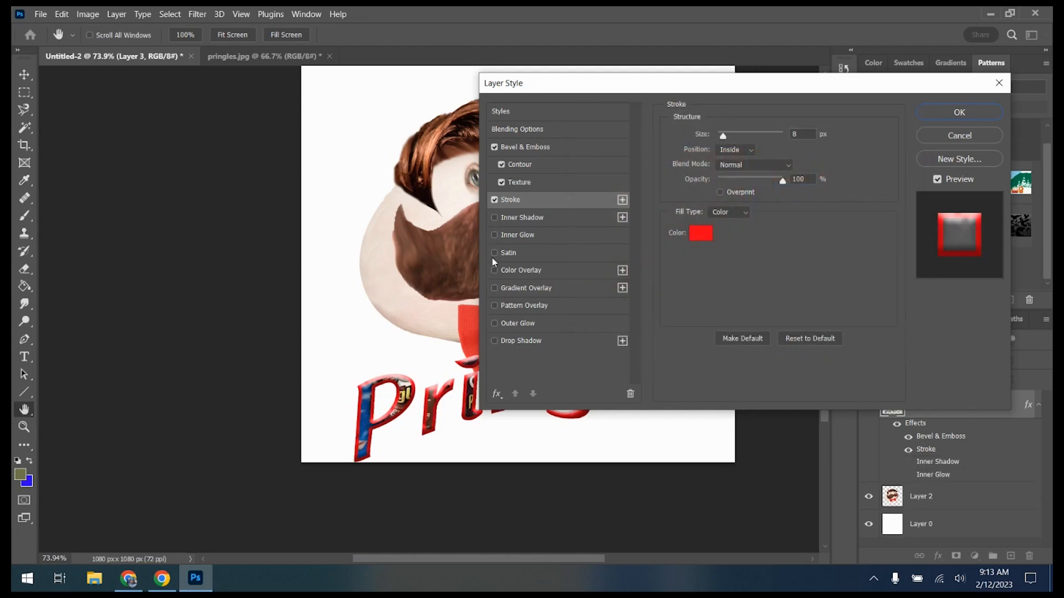
pyautogui.click(494, 253)
pyautogui.click(494, 253)
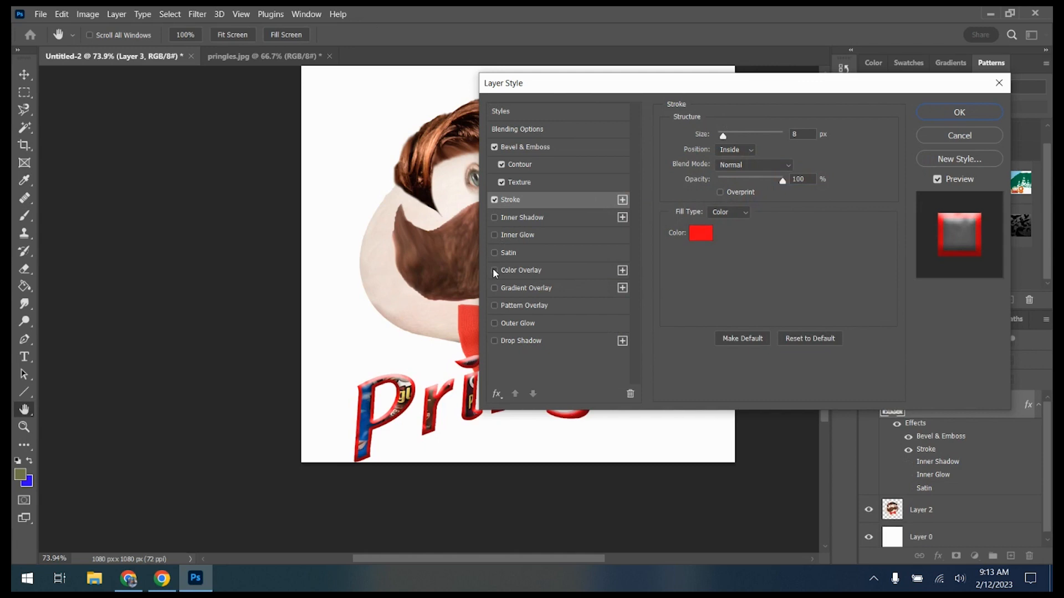
# Add an Outer Glow to the lettering, reset to its defaults, with Normal blend mode and yellow color f8e405
pyautogui.click(494, 324)
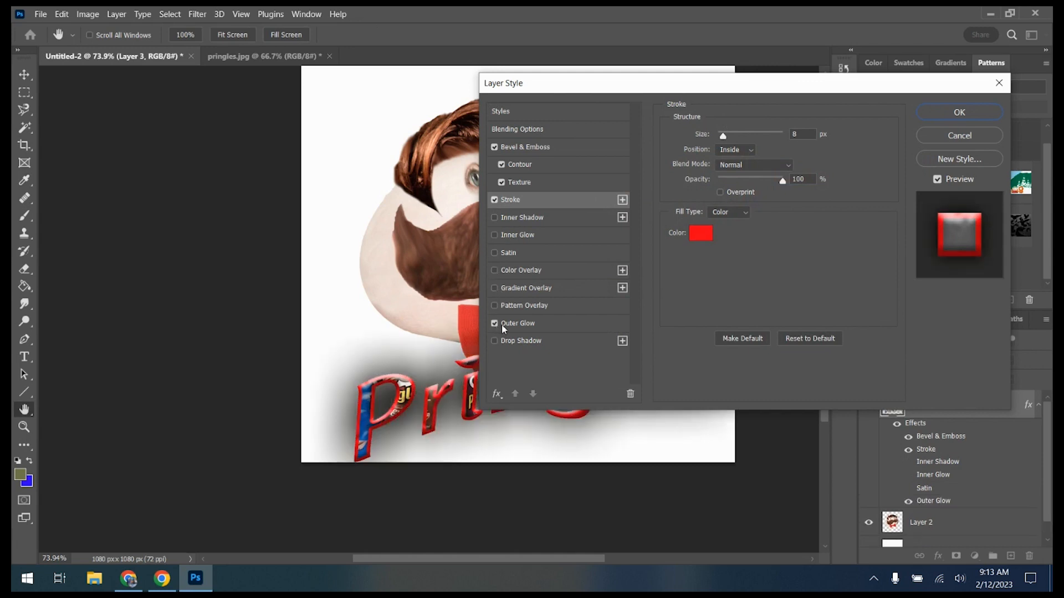
pyautogui.click(530, 327)
pyautogui.click(810, 373)
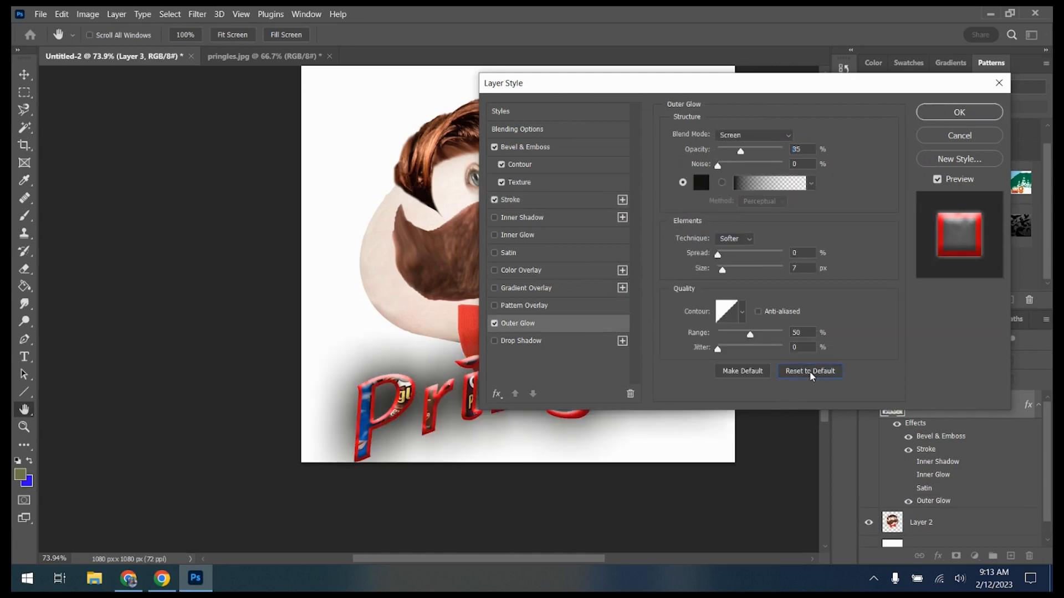
pyautogui.click(759, 140)
pyautogui.click(742, 137)
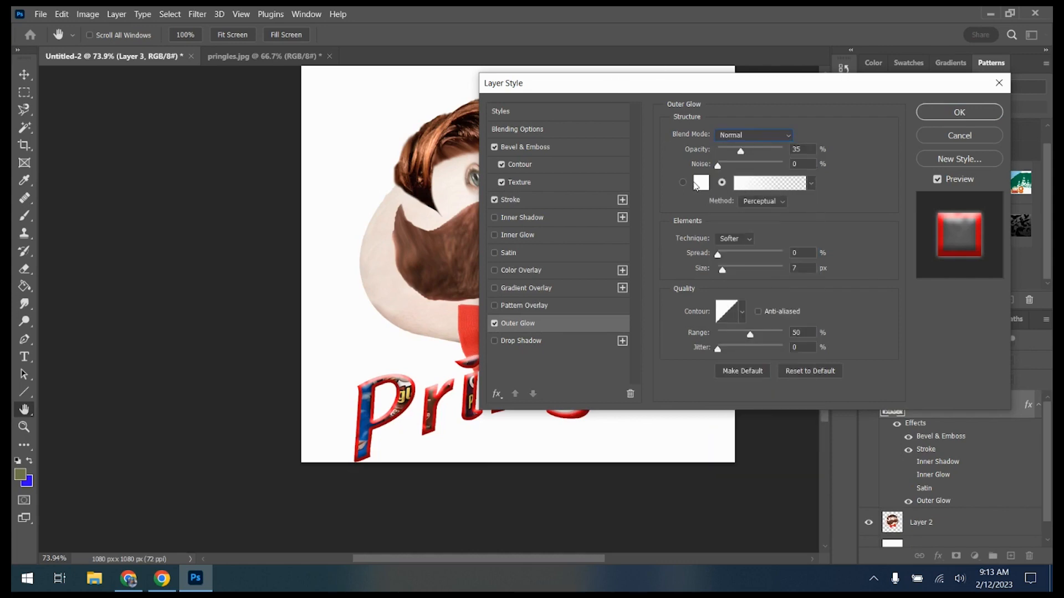
pyautogui.click(699, 184)
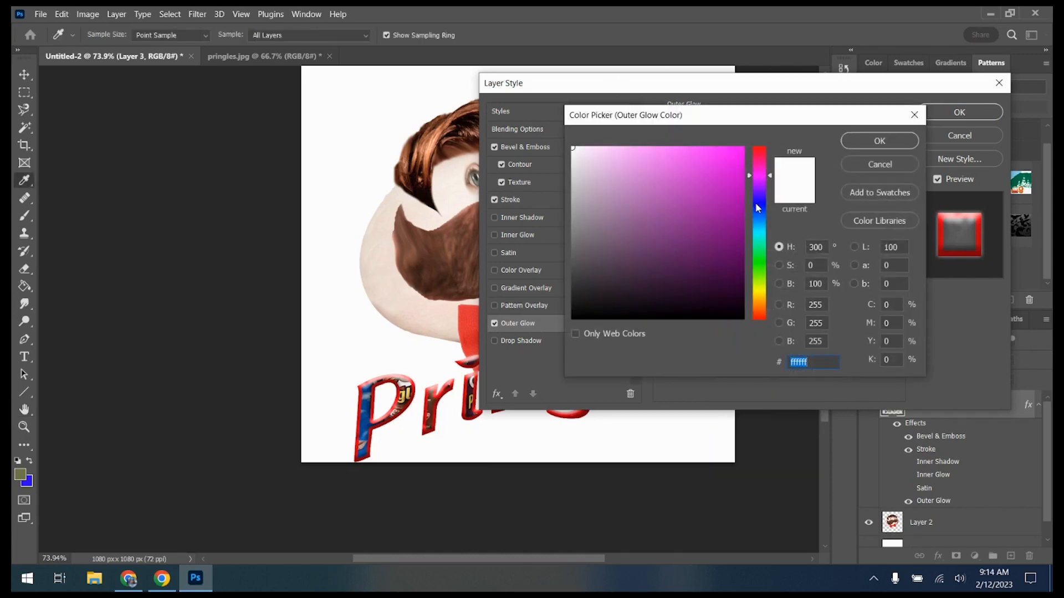
pyautogui.click(763, 294)
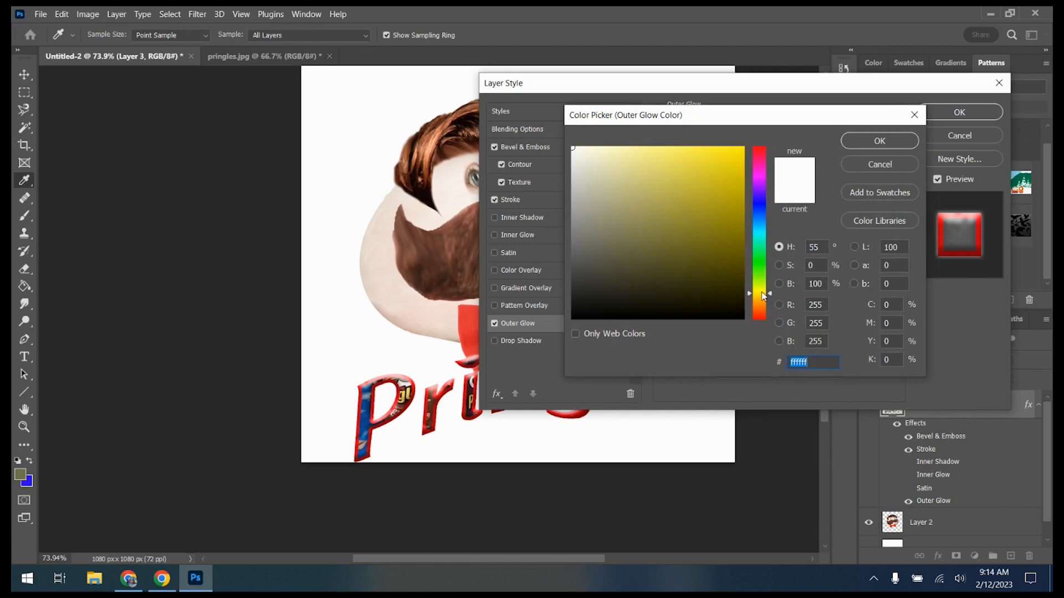
pyautogui.click(741, 150)
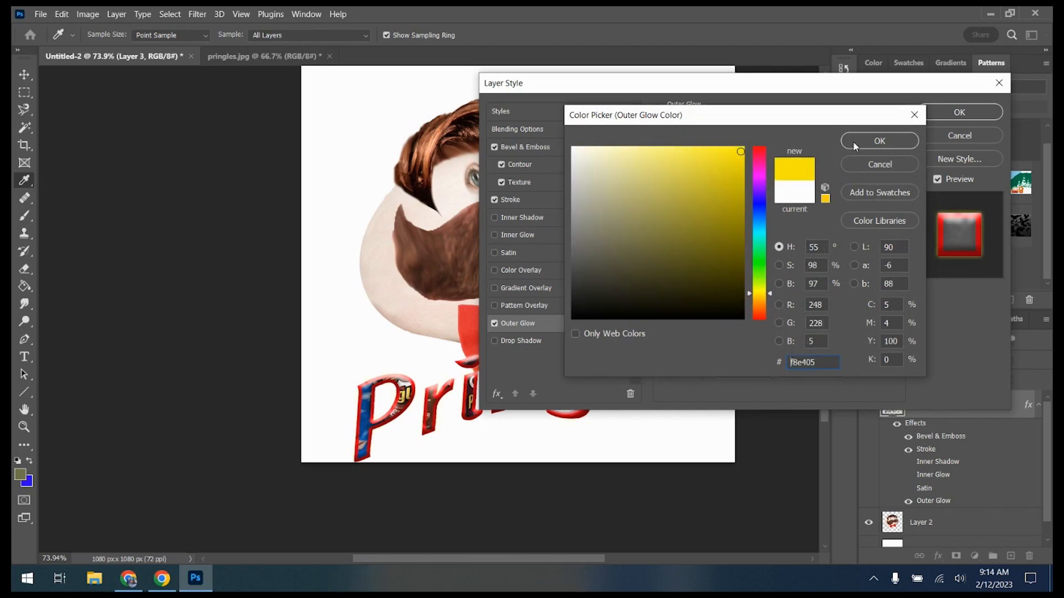
pyautogui.click(879, 141)
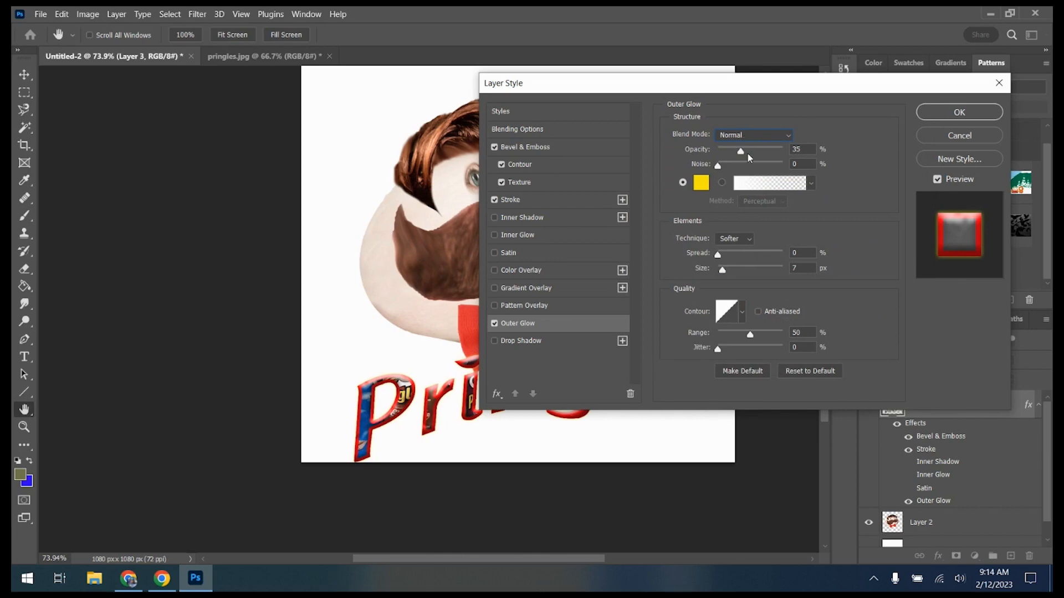
# Set the lettering's outer glow to 100% opacity, 54% spread and 10 px size, and apply the layer style
pyautogui.moveTo(741, 152); pyautogui.dragTo(785, 152)
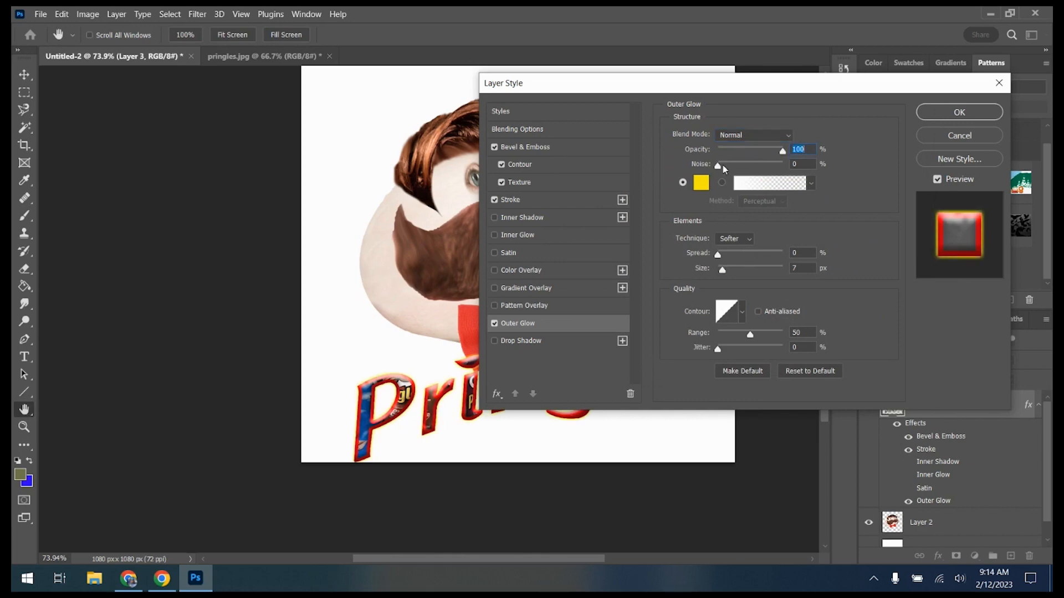
pyautogui.moveTo(719, 255)
pyautogui.mouseDown()
pyautogui.moveTo(753, 255)
pyautogui.moveTo(725, 273)
pyautogui.mouseUp()
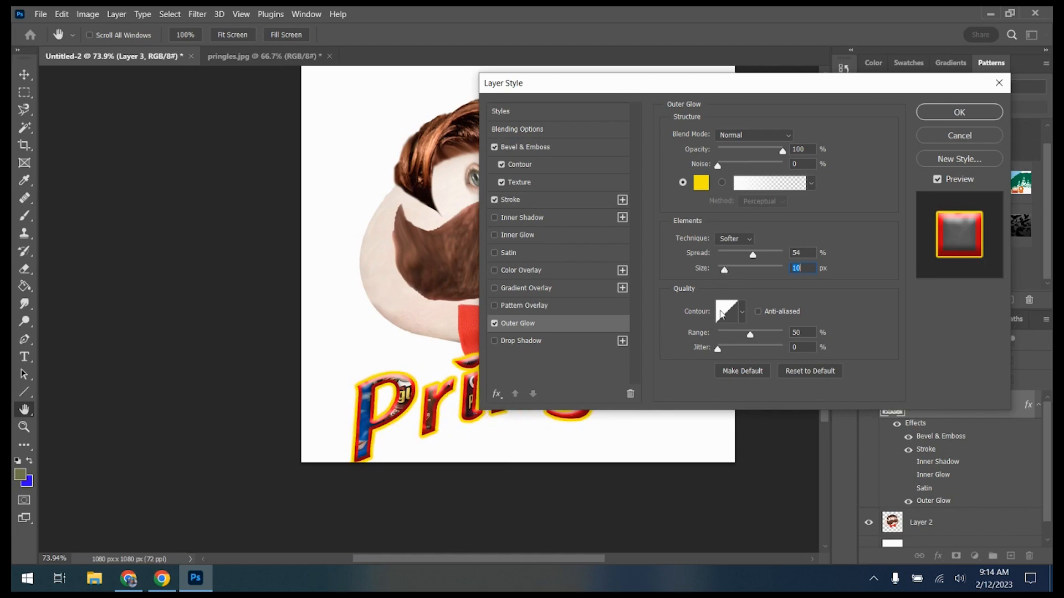
pyautogui.click(940, 114)
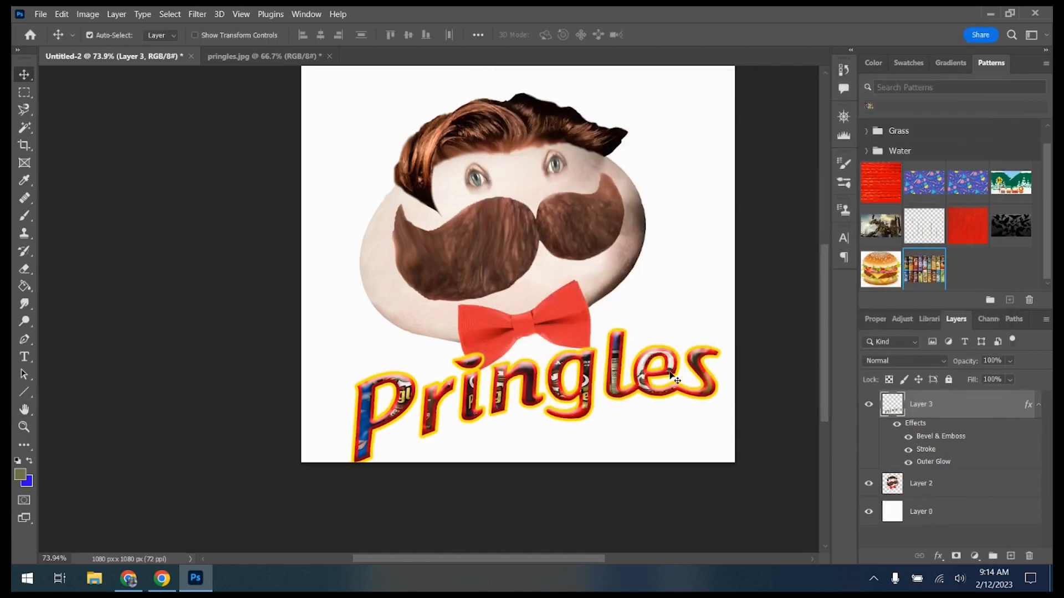
# Add a new layer beneath the face layer and fill it with the Pringles can pattern using the Paint Bucket
pyautogui.scroll(-1, 675, 387)
pyautogui.scroll(2, 674, 387)
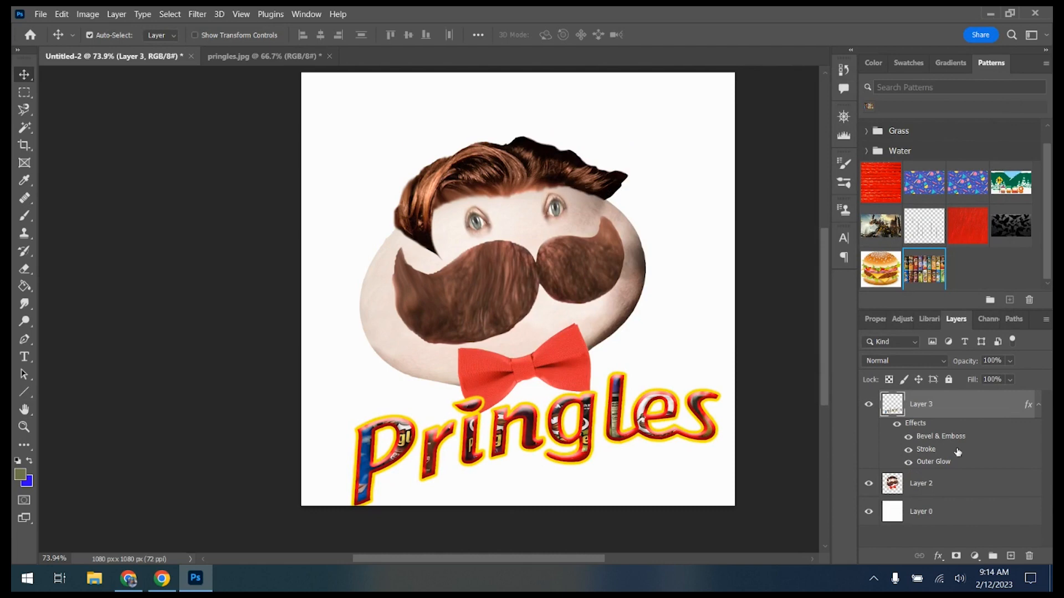
pyautogui.click(1011, 555)
pyautogui.moveTo(968, 408); pyautogui.dragTo(972, 521)
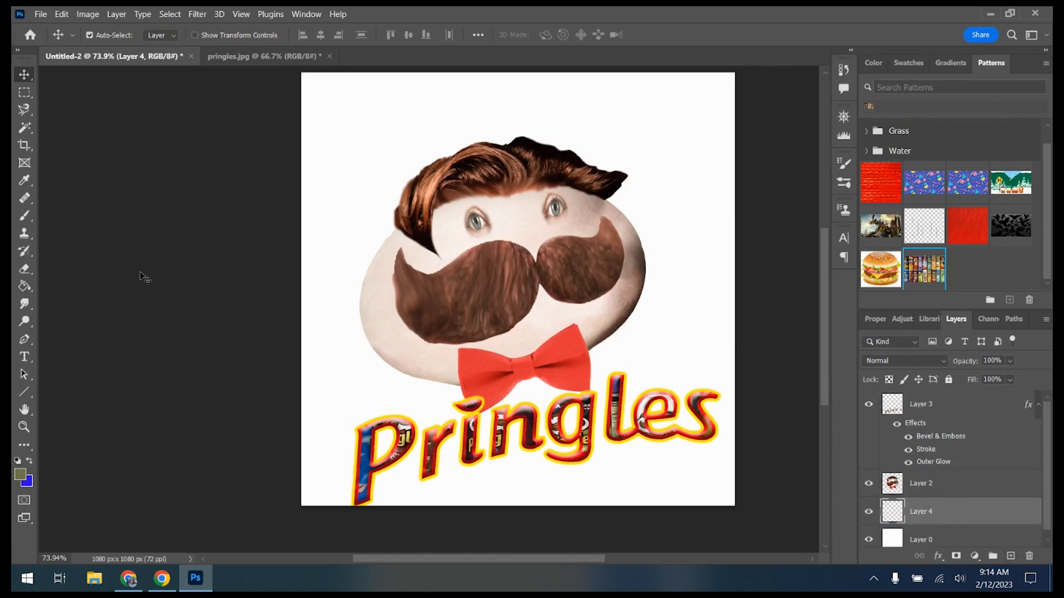
pyautogui.click(25, 285)
pyautogui.click(336, 188)
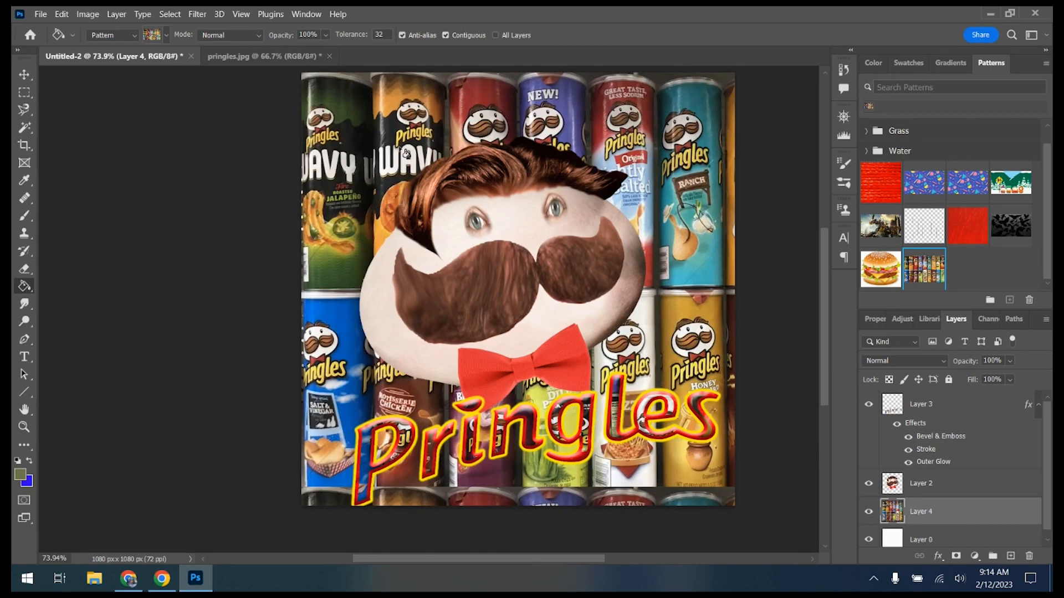
pyautogui.scroll(-2, 391, 155)
pyautogui.scroll(4, 387, 164)
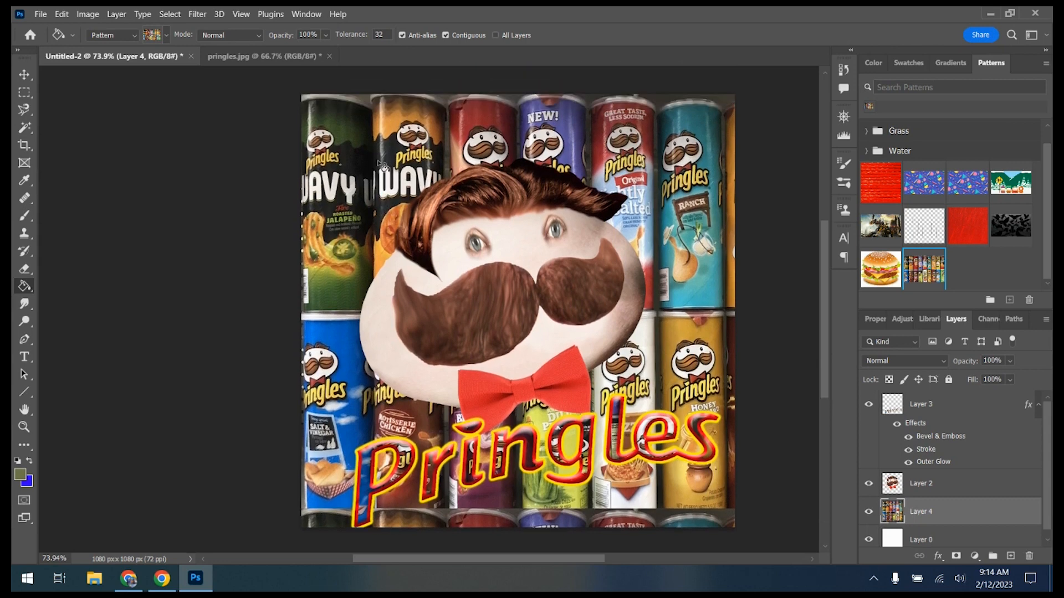
pyautogui.click(166, 33)
pyautogui.click(167, 33)
pyautogui.click(137, 36)
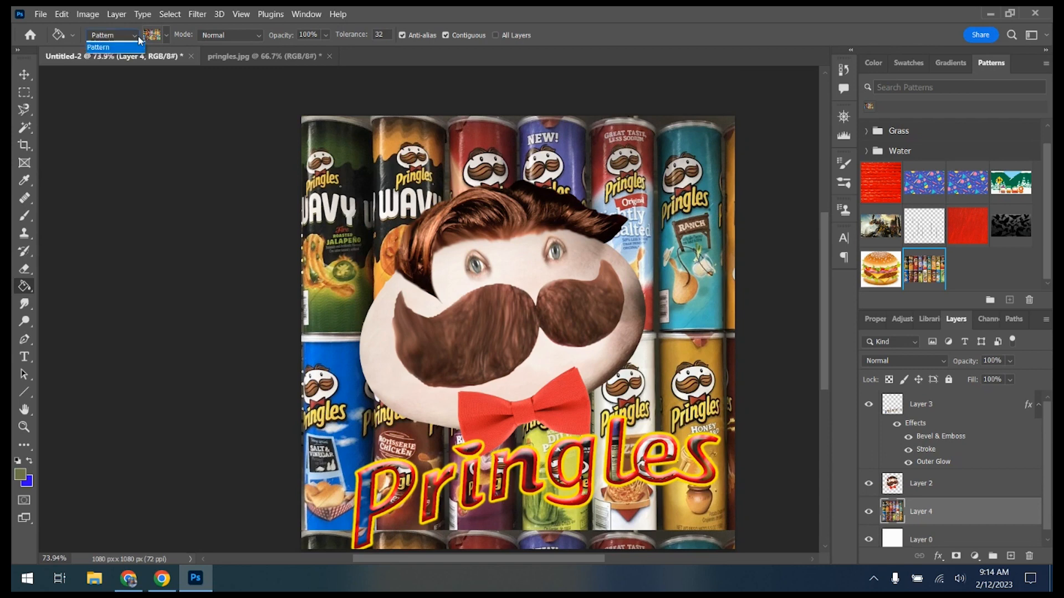
pyautogui.click(137, 36)
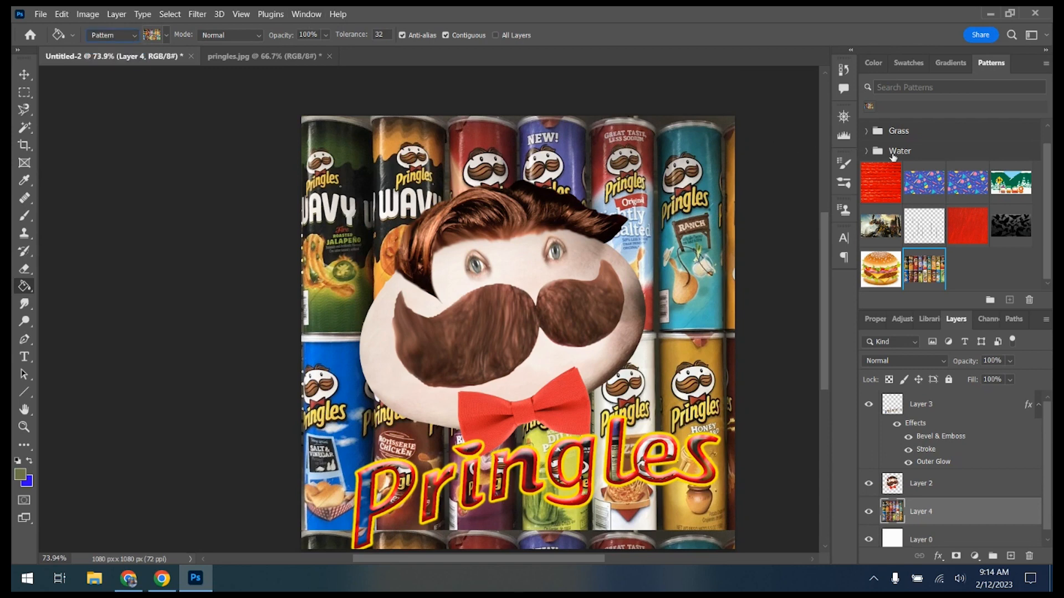
pyautogui.scroll(1, 883, 155)
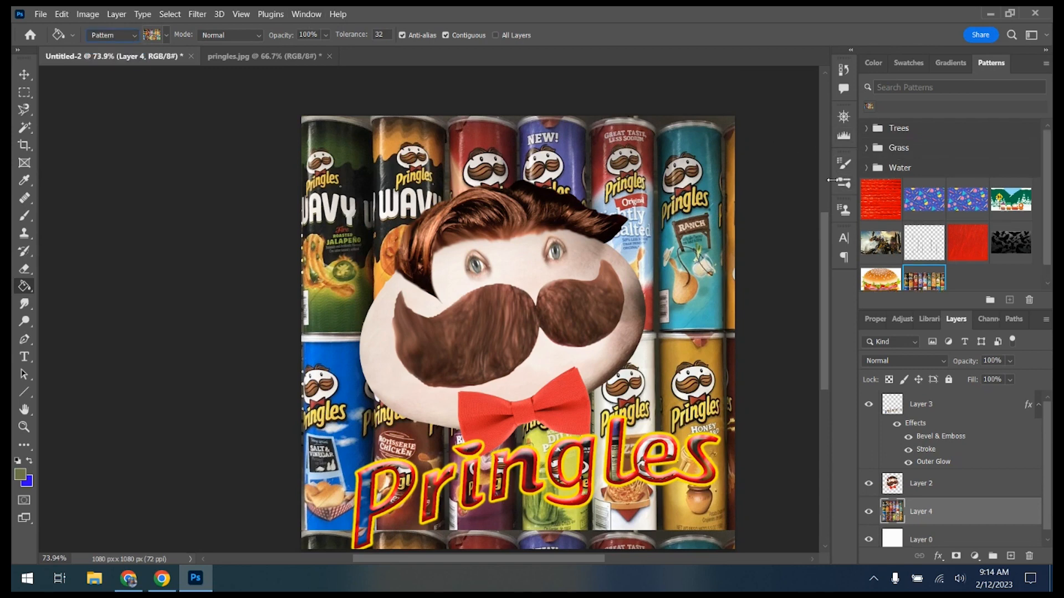
pyautogui.scroll(-1, 886, 432)
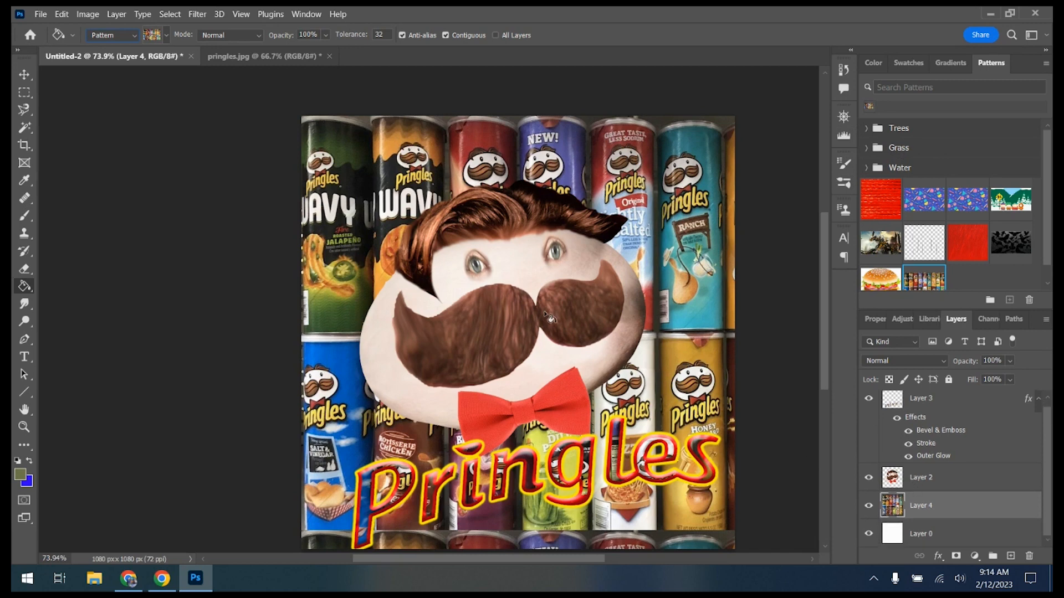
pyautogui.moveTo(823, 256)
pyautogui.mouseDown()
pyautogui.moveTo(822, 277)
pyautogui.moveTo(823, 266)
pyautogui.mouseUp()
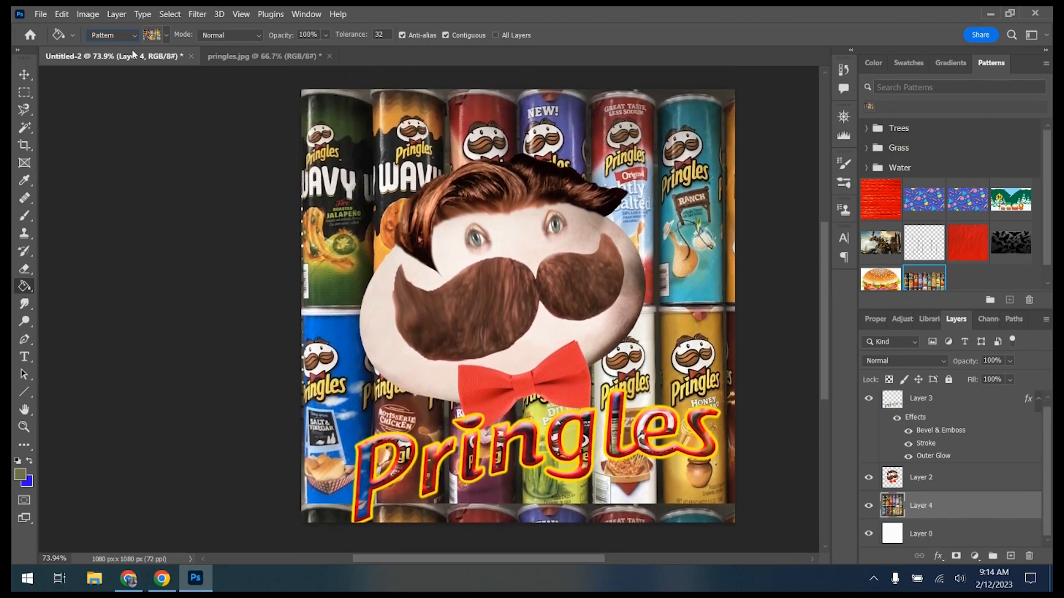
pyautogui.click(166, 36)
pyautogui.click(166, 36)
# Brighten several background cans with Color Dodge pattern fills, and merge the can layer into the white Layer 0
pyautogui.click(257, 36)
pyautogui.click(257, 35)
pyautogui.click(257, 36)
pyautogui.click(233, 179)
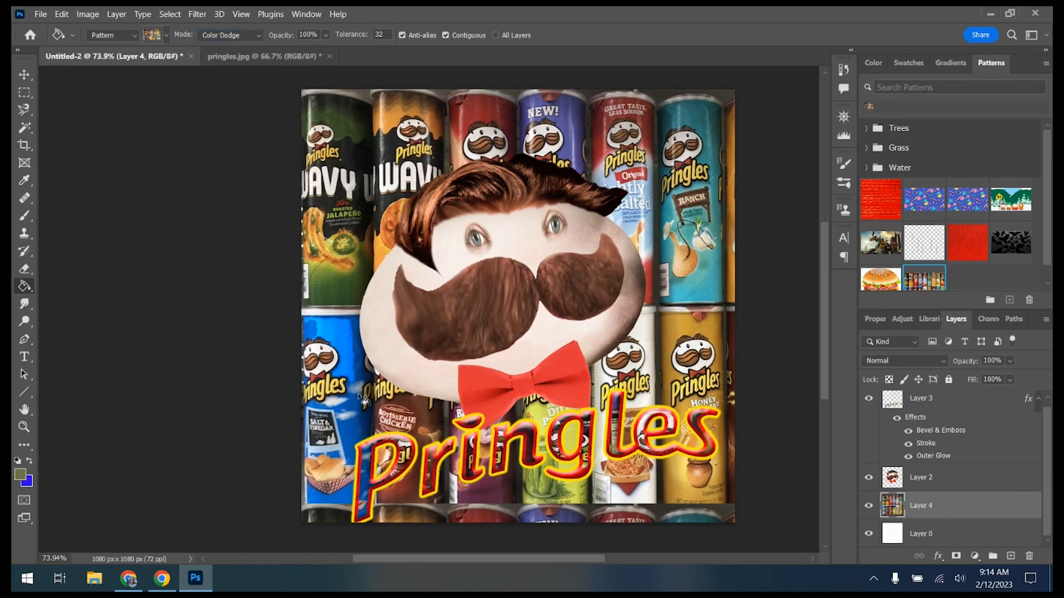
pyautogui.click(436, 422)
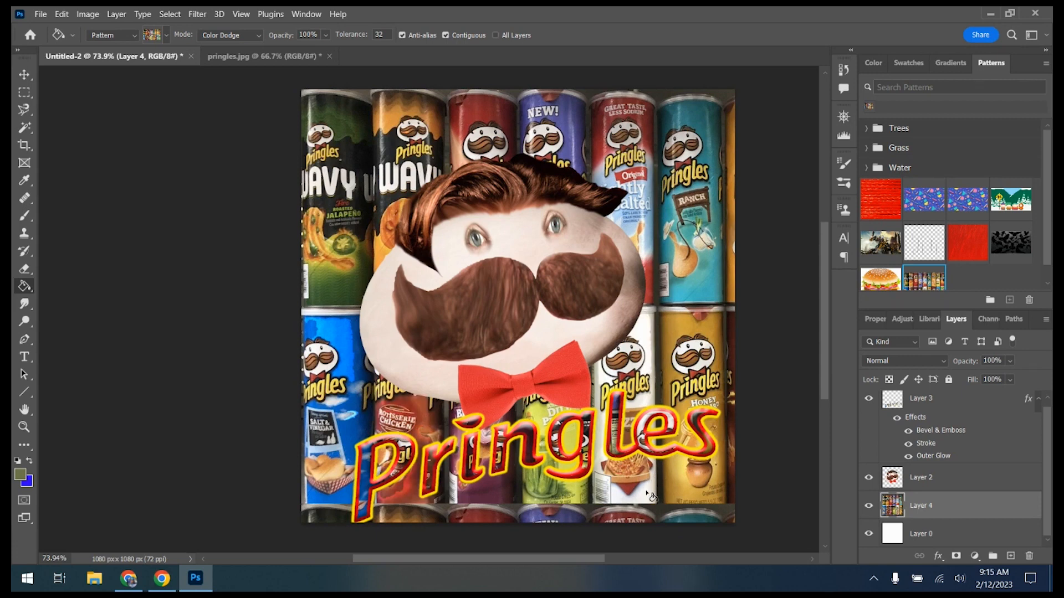
pyautogui.click(681, 487)
pyautogui.click(667, 331)
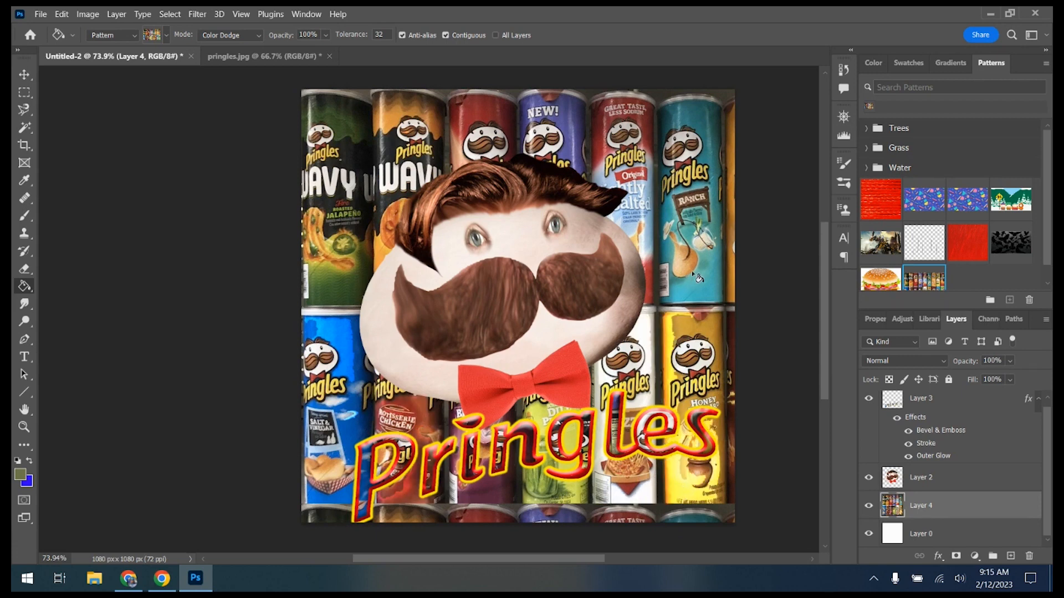
pyautogui.click(688, 117)
pyautogui.click(496, 119)
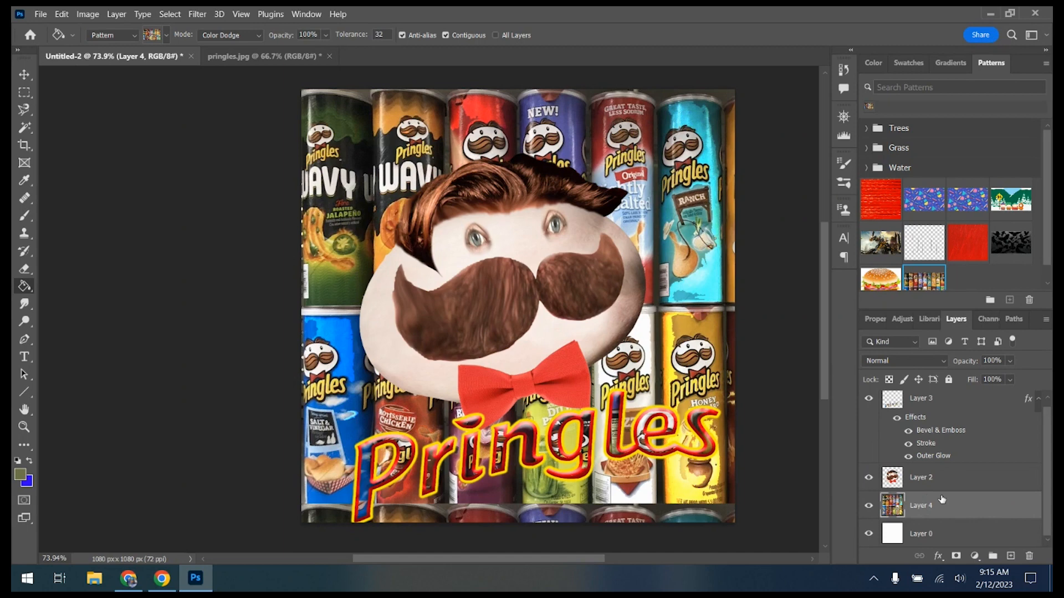
pyautogui.hotkey('ctrl', 'e')
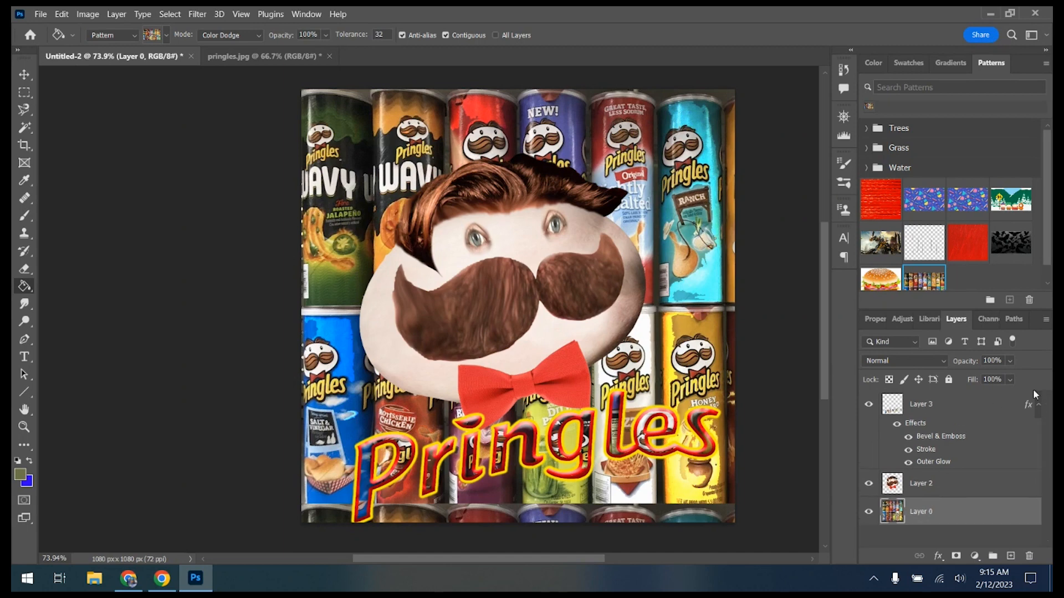
# Duplicate the face layer, scale the copy to 18.41% and place it over the mascot on the dark green can
pyautogui.moveTo(983, 478); pyautogui.dragTo(1010, 554)
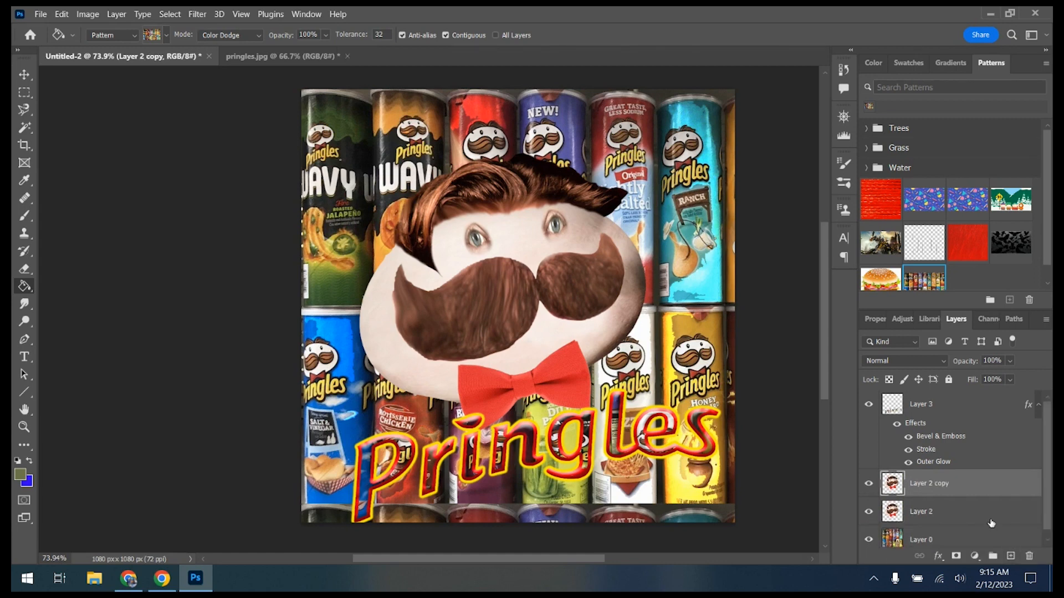
pyautogui.hotkey('ctrl', 't')
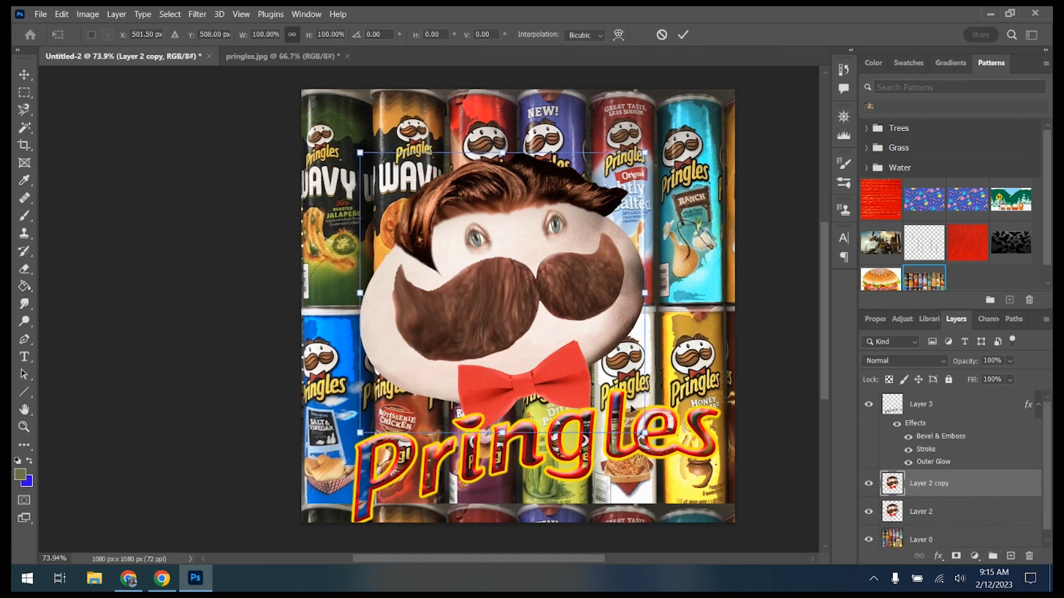
pyautogui.moveTo(645, 433); pyautogui.dragTo(316, 134)
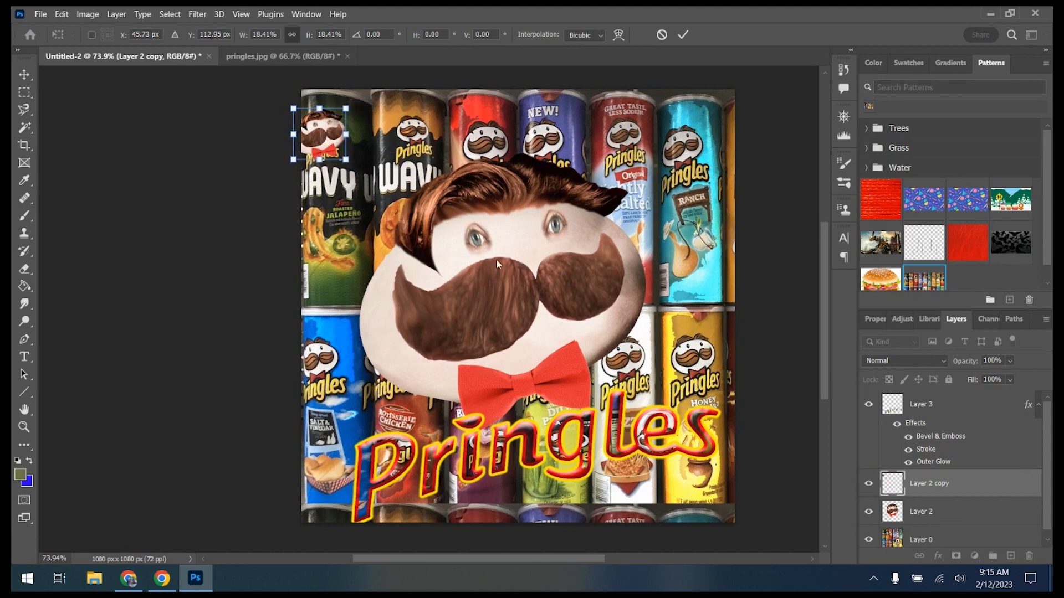
pyautogui.press('Return')
pyautogui.press('g')
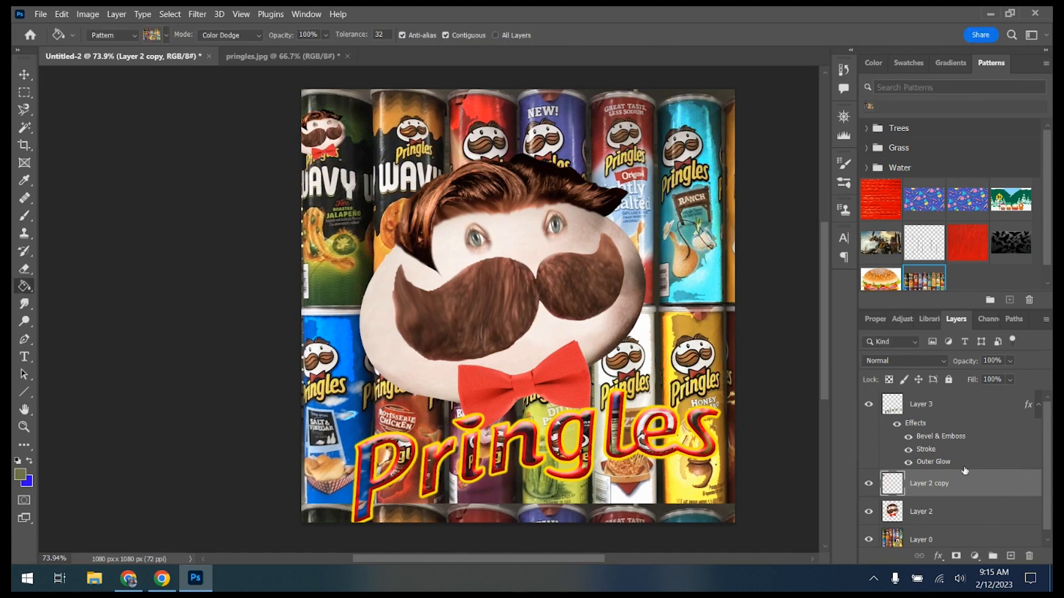
pyautogui.moveTo(968, 487); pyautogui.dragTo(1010, 556)
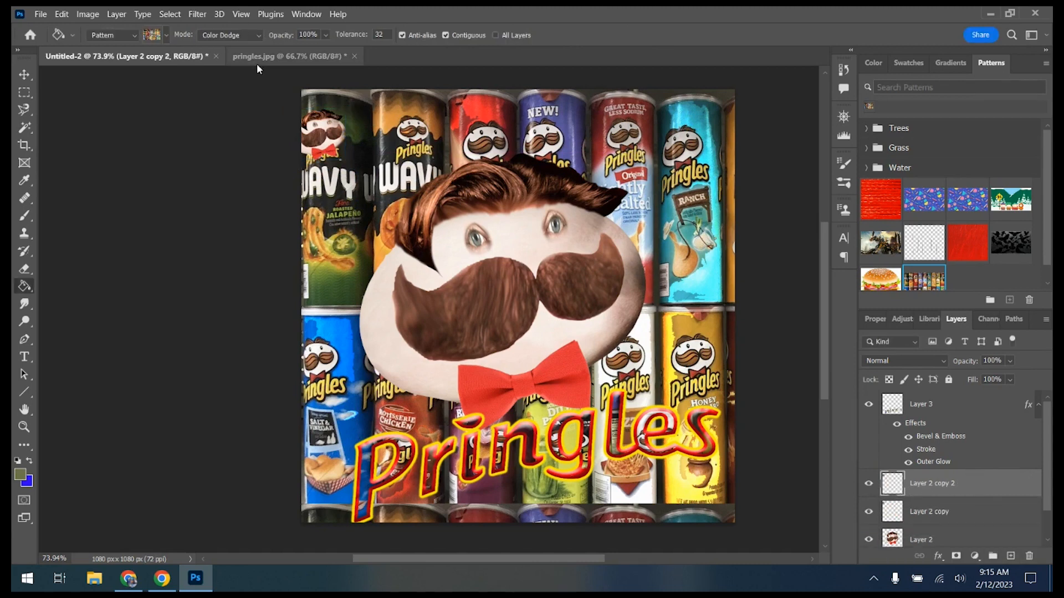
pyautogui.click(331, 136)
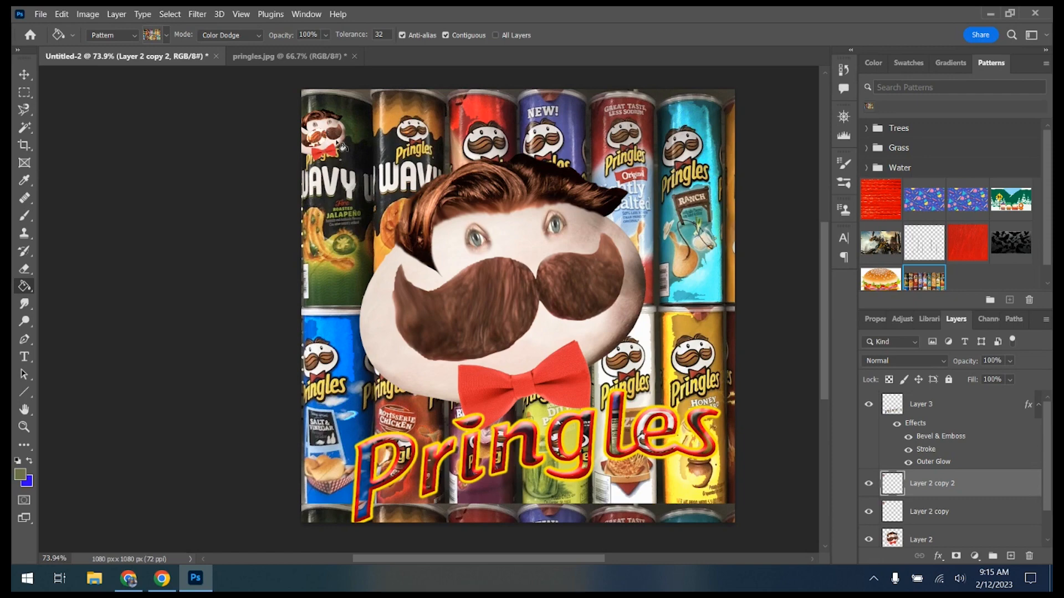
pyautogui.click(61, 19)
pyautogui.click(62, 29)
pyautogui.moveTo(961, 482); pyautogui.dragTo(1029, 555)
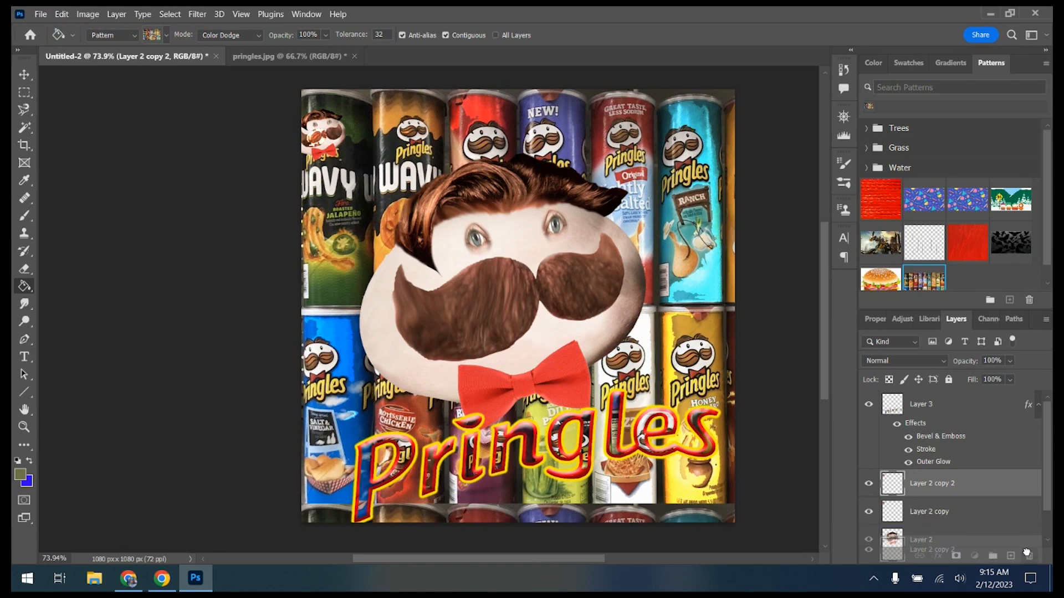
# Duplicate the small face twice and place the copies over the mascots on the second and third top-row cans
pyautogui.click(31, 74)
pyautogui.moveTo(953, 484); pyautogui.dragTo(1011, 555)
pyautogui.moveTo(323, 143); pyautogui.dragTo(414, 144)
pyautogui.moveTo(985, 499); pyautogui.dragTo(1011, 555)
pyautogui.moveTo(406, 135); pyautogui.dragTo(485, 135)
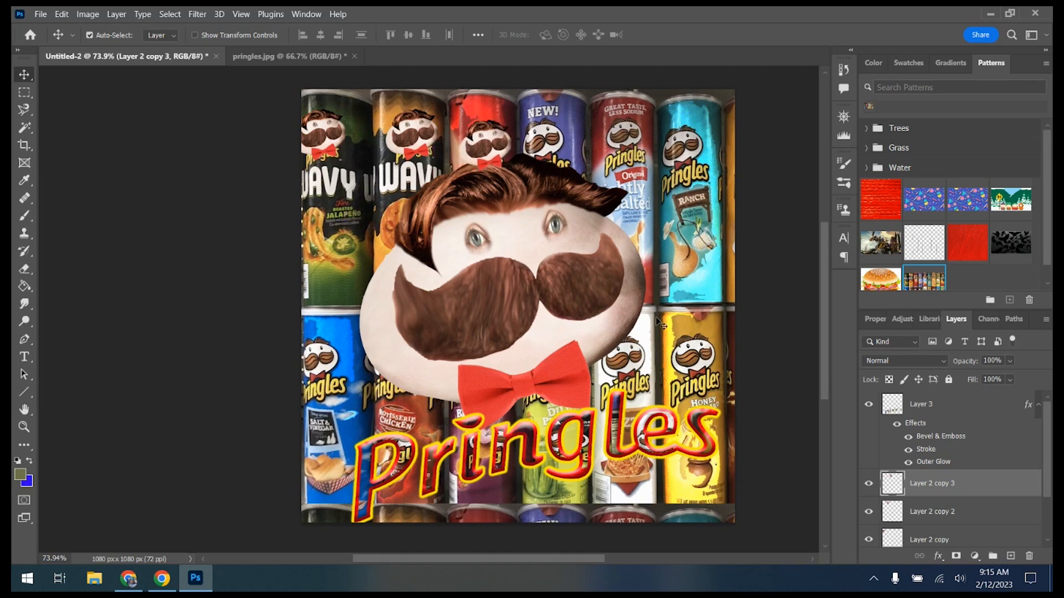
# Move the large face layer to the top of the layer stack, above the lettering layer
pyautogui.scroll(-1, 999, 525)
pyautogui.moveTo(981, 510); pyautogui.dragTo(979, 431)
pyautogui.moveTo(1049, 477); pyautogui.dragTo(1049, 438)
pyautogui.moveTo(972, 488); pyautogui.dragTo(981, 410)
# Add a new empty layer directly beneath the lettering layer and merge the lettering with its effects into it
pyautogui.click(959, 437)
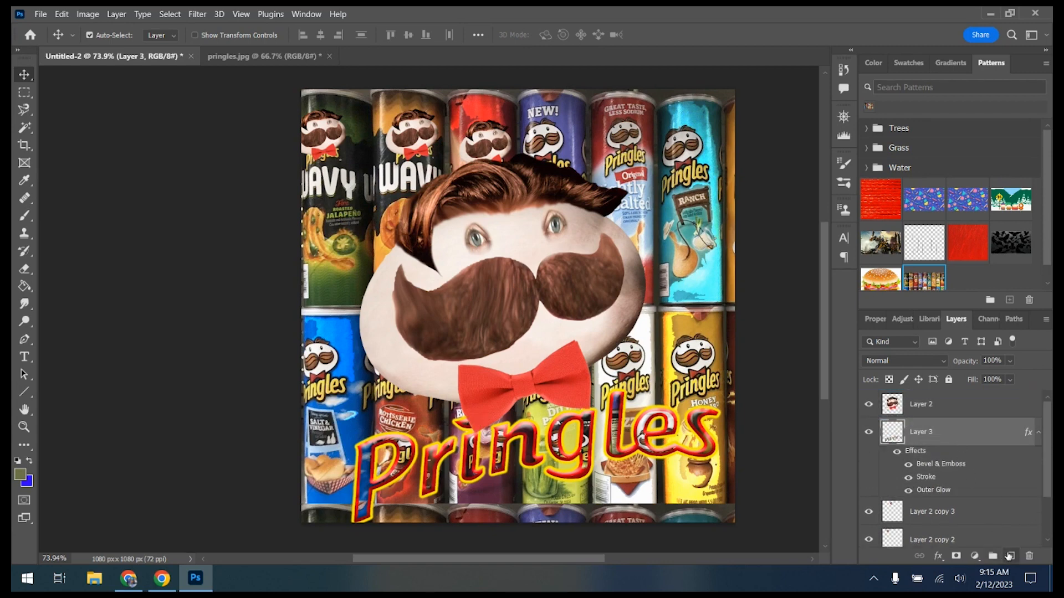
pyautogui.click(1010, 556)
pyautogui.moveTo(969, 435); pyautogui.dragTo(977, 512)
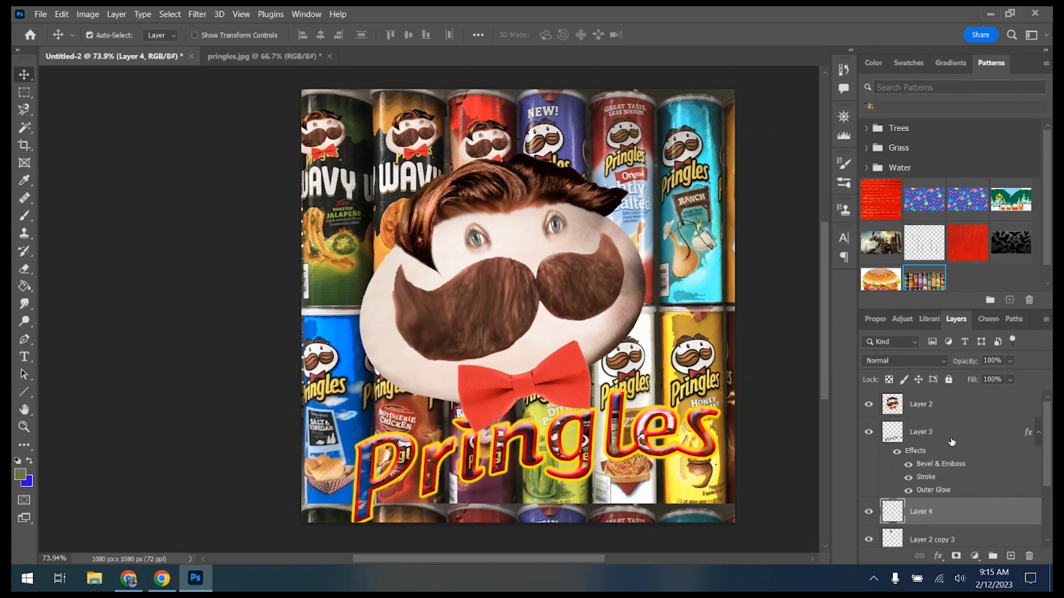
pyautogui.click(952, 437)
pyautogui.hotkey('ctrl', 'e')
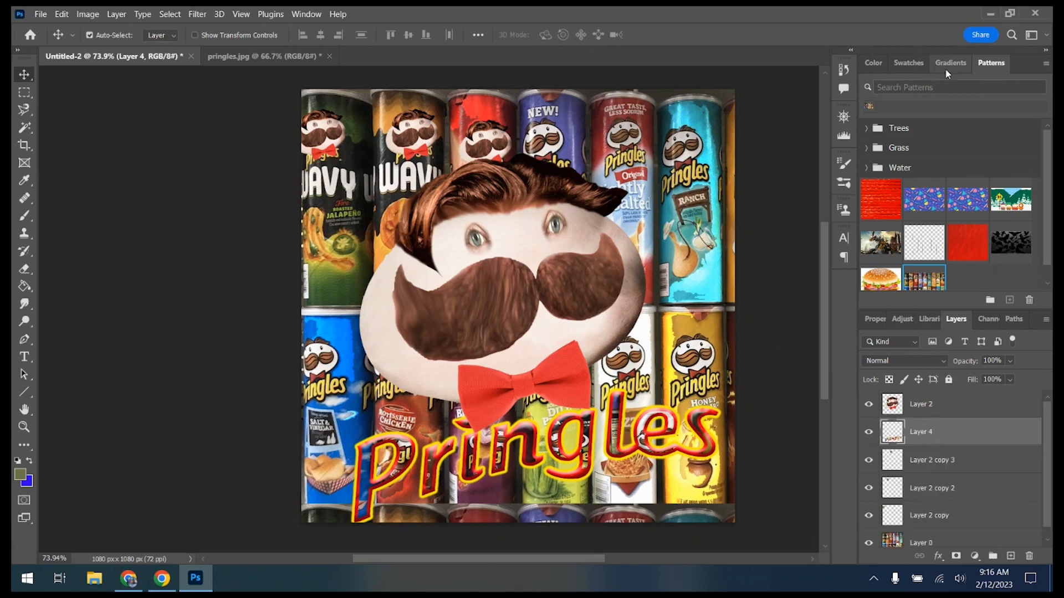
# Close the pattern library and merge Layer 2 copy 3 into Layer 2 copy 2
pyautogui.click(301, 16)
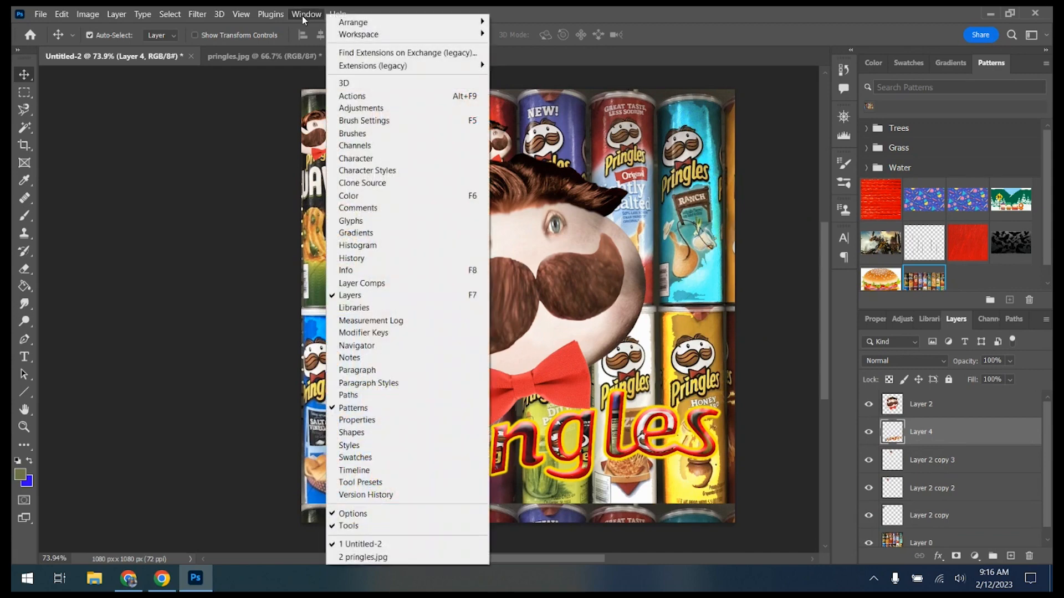
pyautogui.click(347, 406)
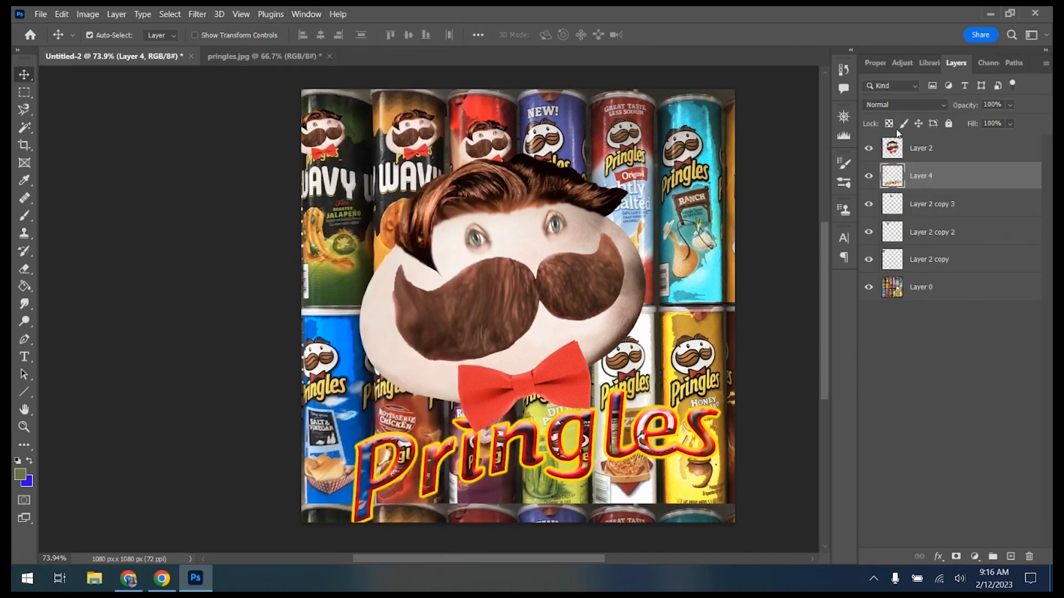
pyautogui.click(927, 209)
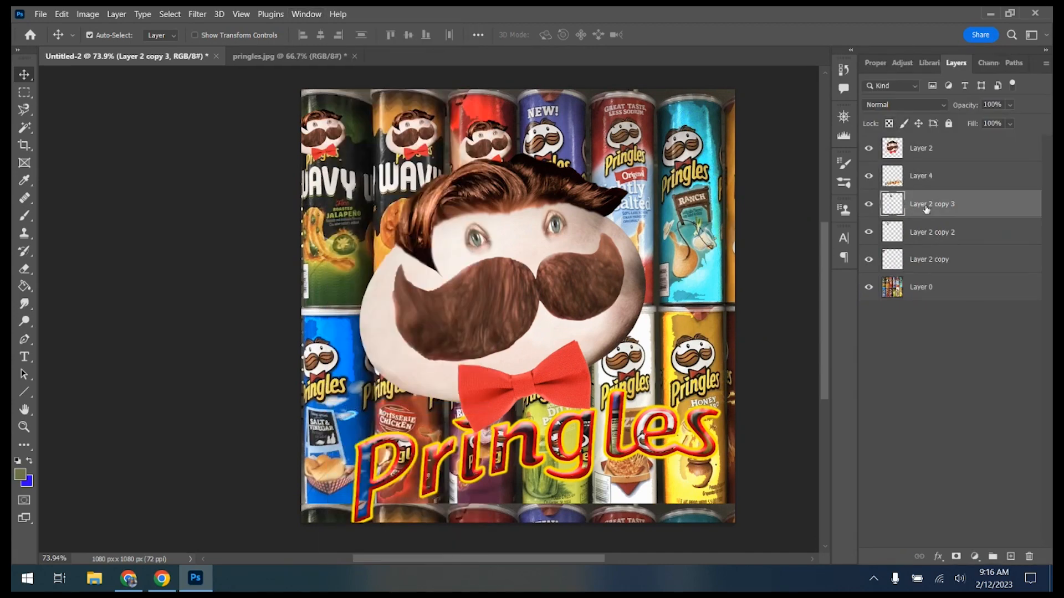
pyautogui.click(868, 208)
pyautogui.click(869, 208)
pyautogui.click(868, 209)
pyautogui.click(868, 209)
pyautogui.press('Delete')
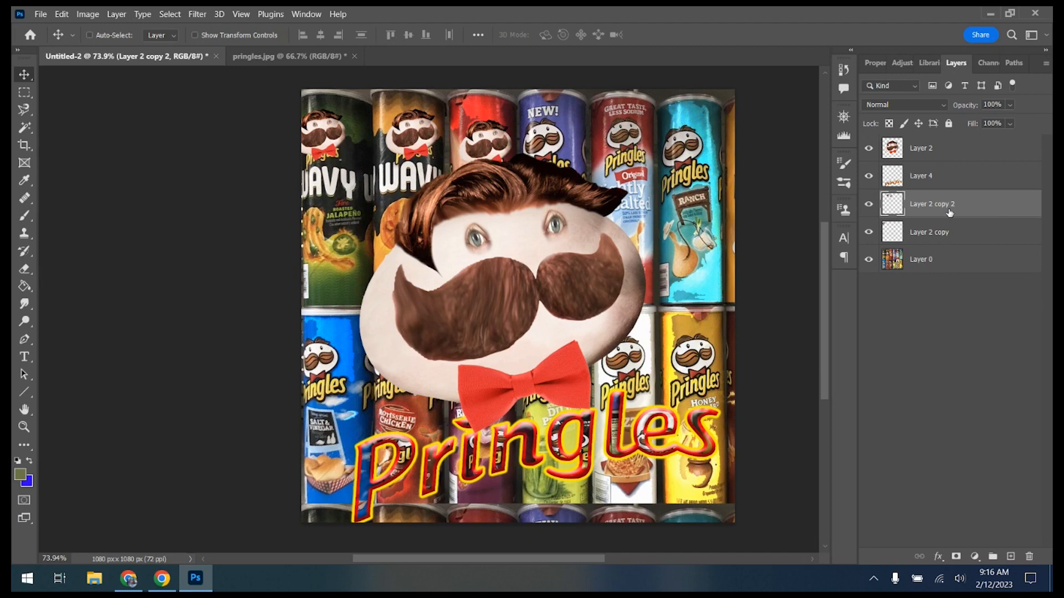
# Duplicate the small face three times and place the copies over the mascots on the fourth, fifth and sixth top-row cans
pyautogui.moveTo(948, 237); pyautogui.dragTo(1011, 556)
pyautogui.moveTo(340, 131); pyautogui.dragTo(554, 137)
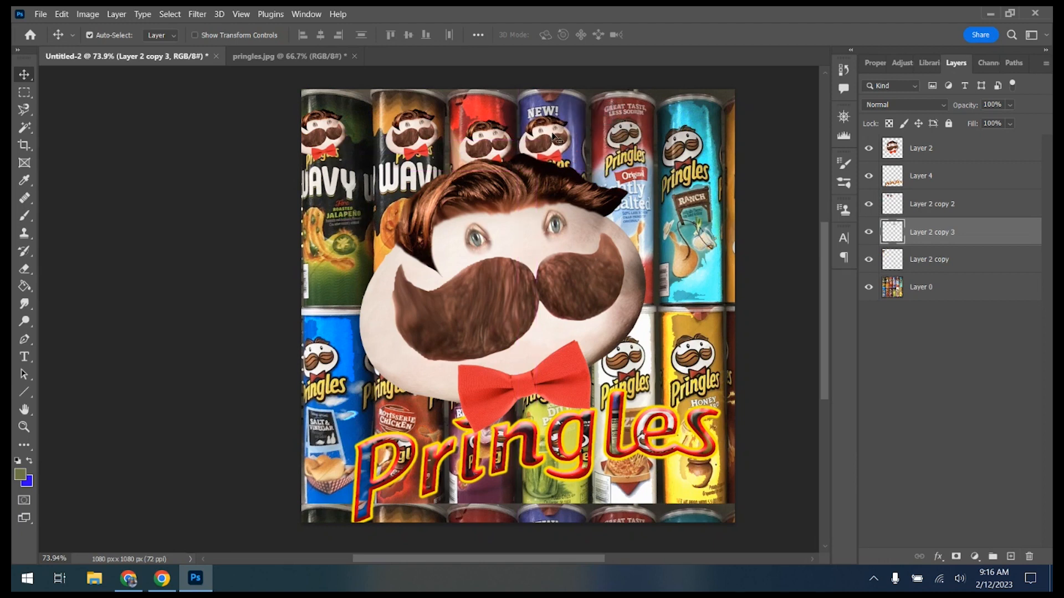
pyautogui.moveTo(946, 239); pyautogui.dragTo(1011, 556)
pyautogui.moveTo(560, 141); pyautogui.dragTo(637, 143)
pyautogui.moveTo(963, 239); pyautogui.dragTo(1011, 557)
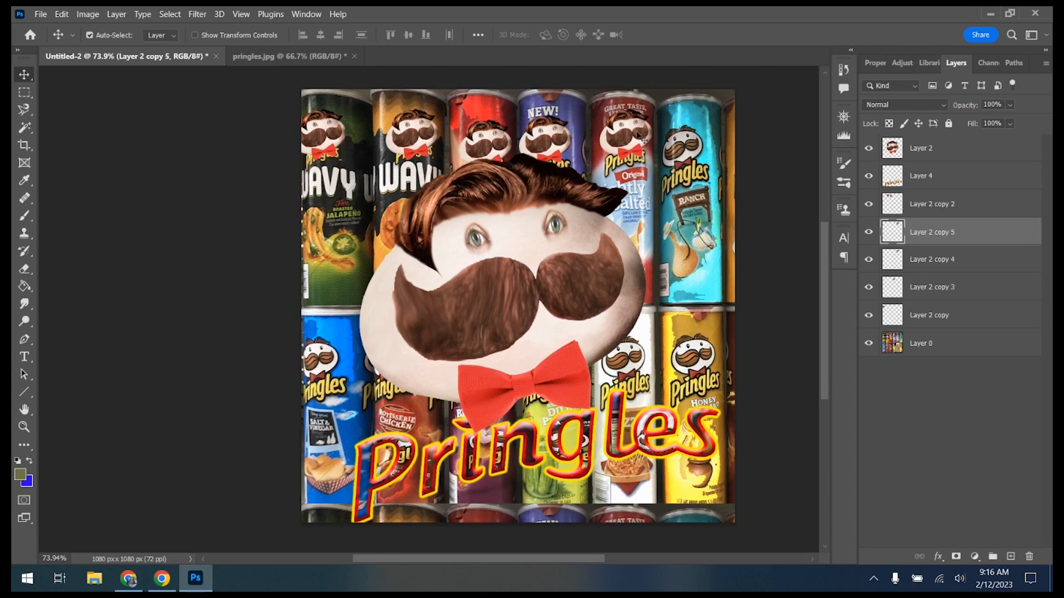
pyautogui.moveTo(630, 134); pyautogui.dragTo(686, 147)
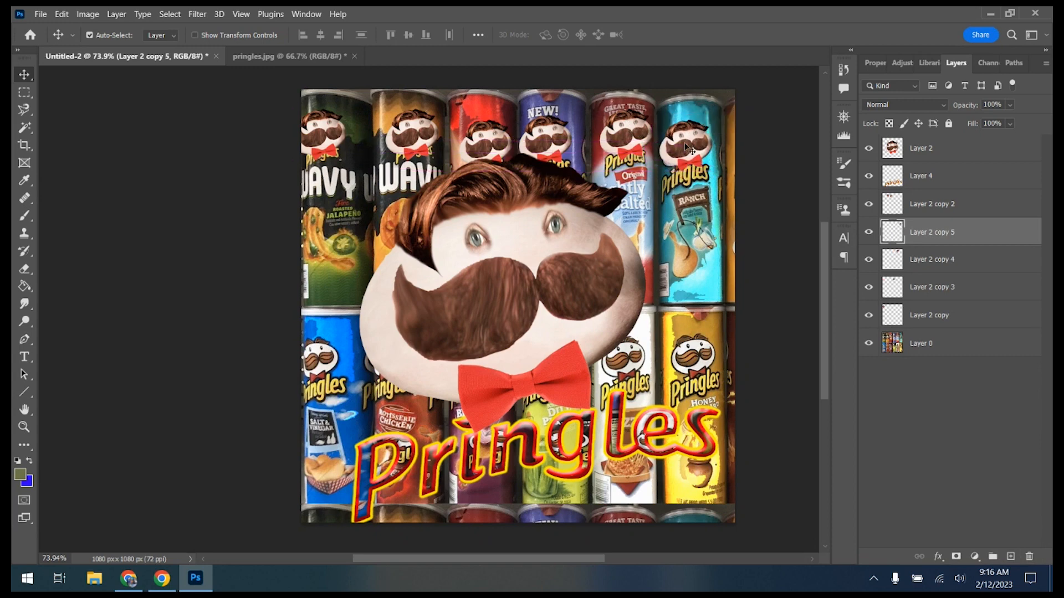
# Duplicate the small face twice more and place the copies over the mascots on the first and second bottom-row cans
pyautogui.moveTo(975, 249); pyautogui.dragTo(1011, 556)
pyautogui.moveTo(714, 169); pyautogui.dragTo(334, 360)
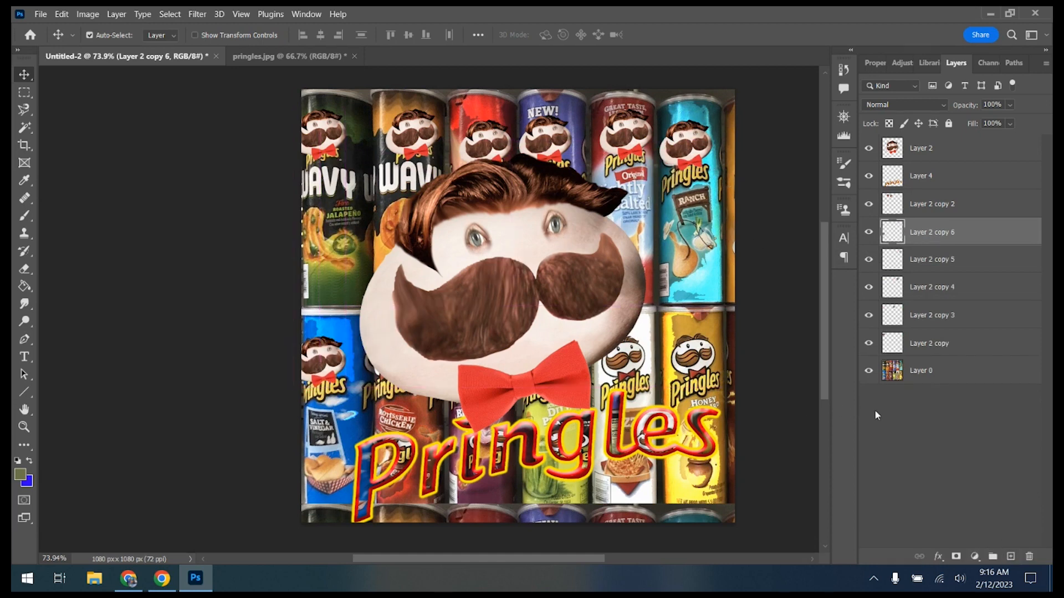
pyautogui.moveTo(961, 244); pyautogui.dragTo(1011, 556)
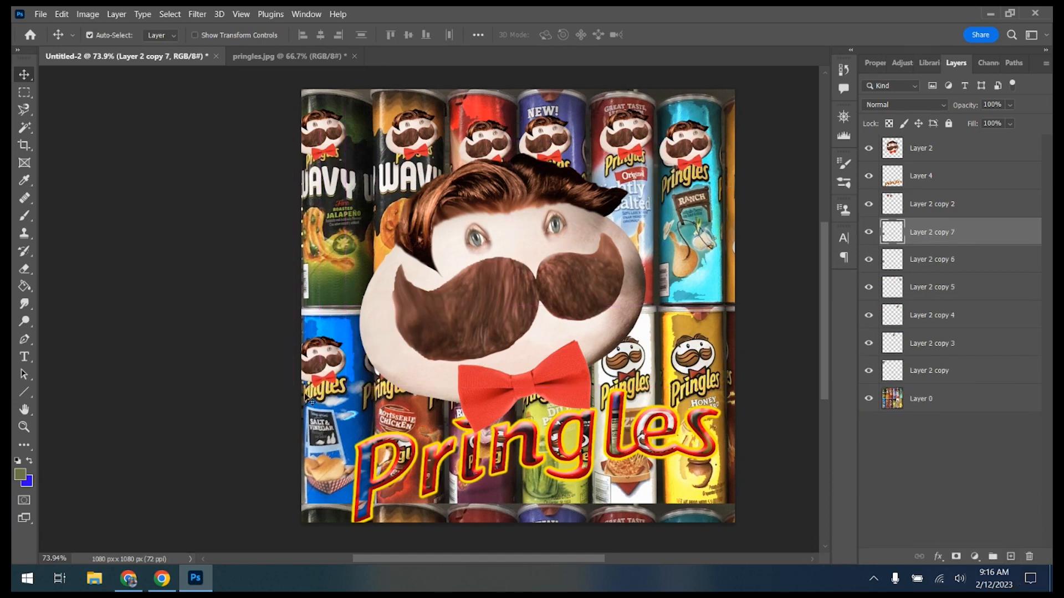
pyautogui.moveTo(320, 378); pyautogui.dragTo(385, 363)
# Duplicate the small face again and move the large face up to uncover the bottom-row mascots
pyautogui.moveTo(971, 246); pyautogui.dragTo(1011, 556)
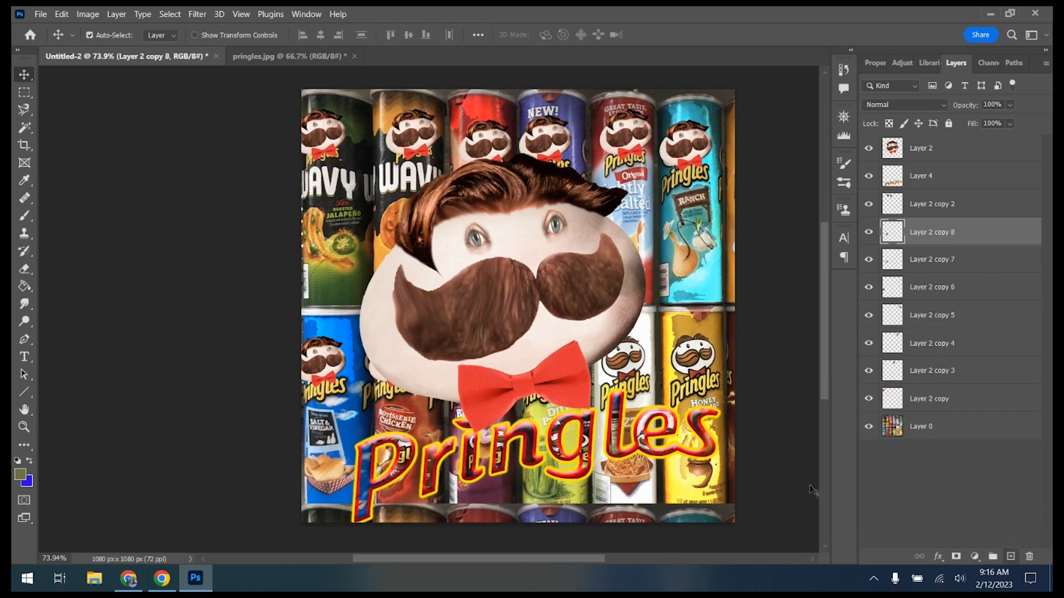
pyautogui.moveTo(410, 382); pyautogui.dragTo(410, 335)
pyautogui.click(947, 235)
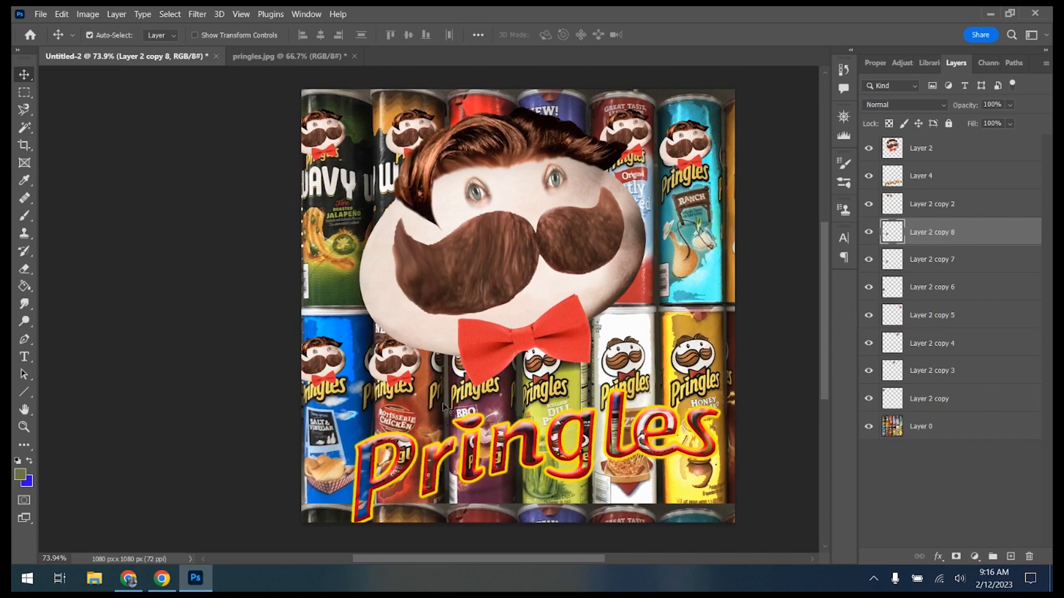
pyautogui.click(358, 375)
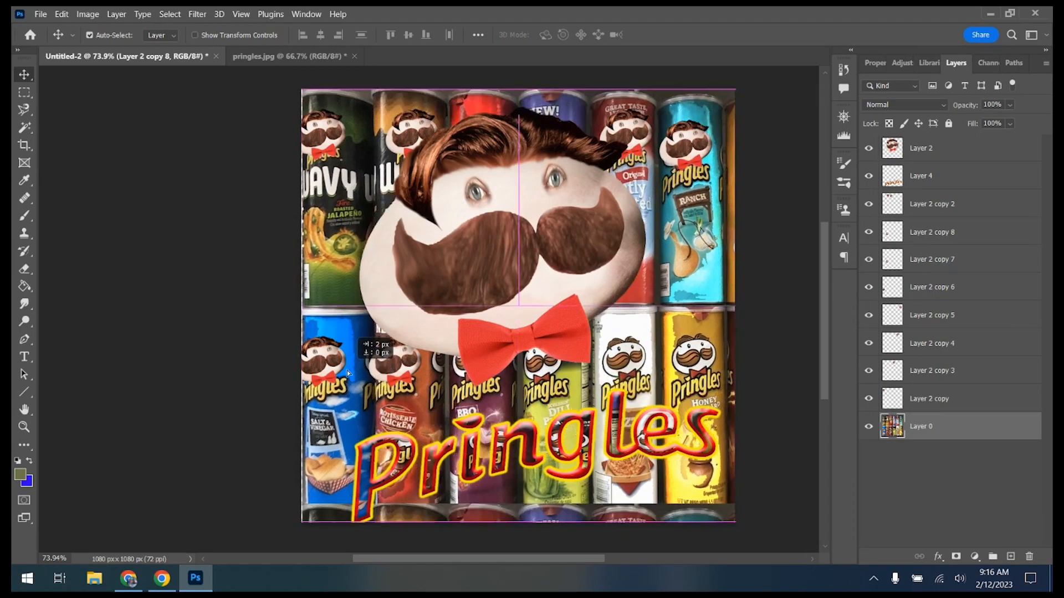
pyautogui.click(331, 371)
pyautogui.moveTo(331, 370)
pyautogui.mouseDown()
pyautogui.moveTo(360, 333)
pyautogui.moveTo(532, 365)
pyautogui.moveTo(326, 362)
pyautogui.mouseUp()
pyautogui.click(61, 14)
pyautogui.click(62, 28)
pyautogui.click(61, 14)
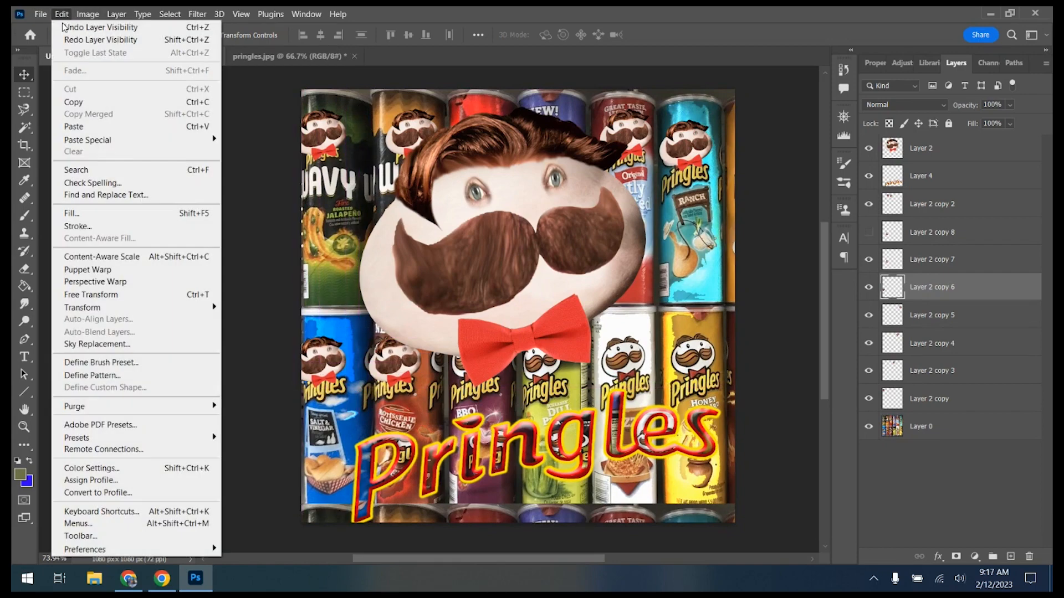
pyautogui.click(63, 29)
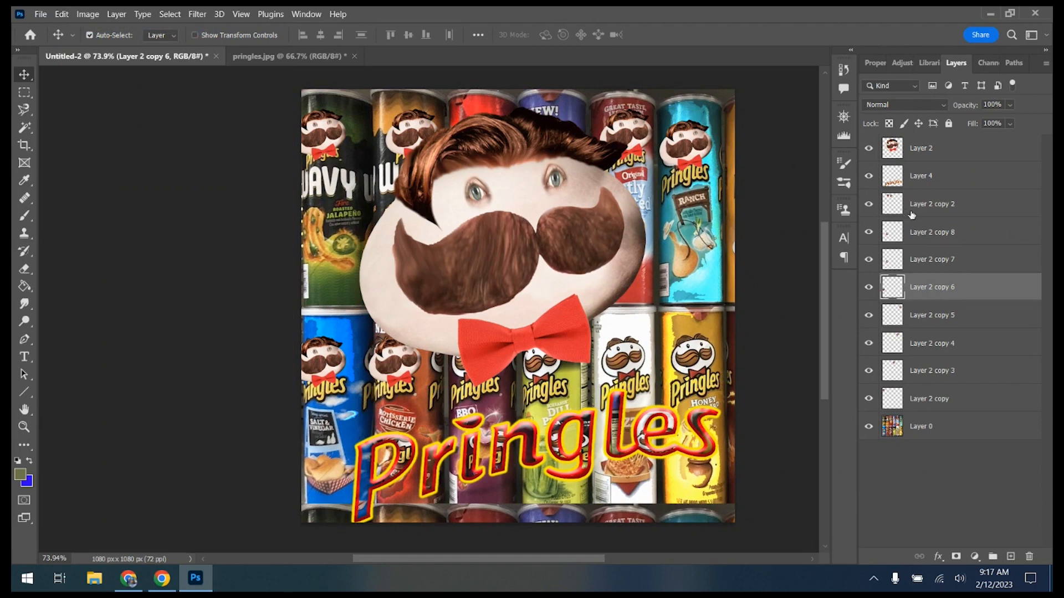
# Merge the small face layers from Layer 2 copy 2 down to Layer 2 copy 3 into one layer
pyautogui.click(946, 207)
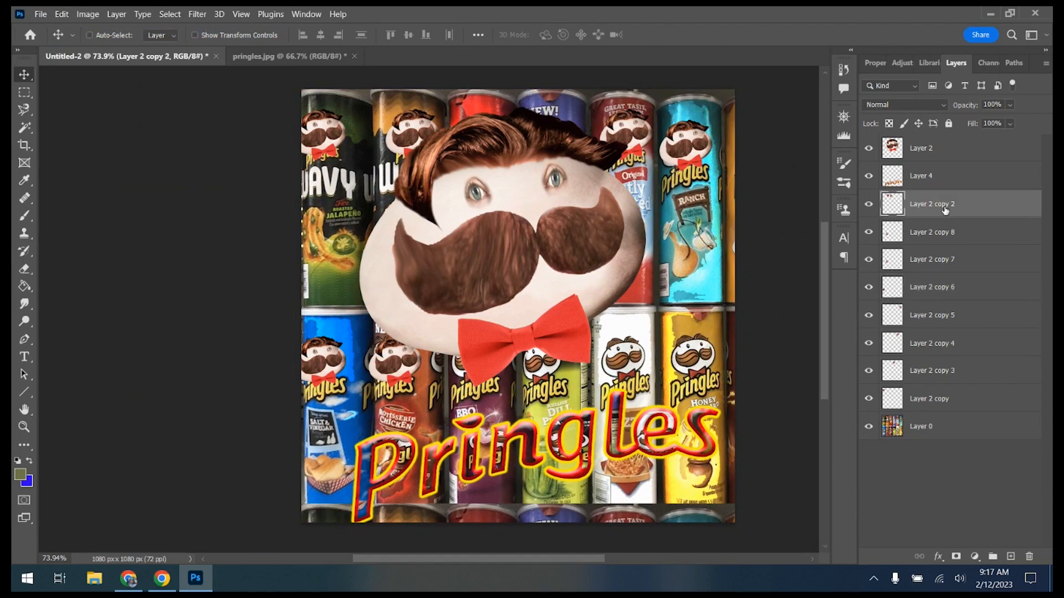
pyautogui.press('Delete')
pyautogui.press('Delete')
pyautogui.press('Delete')
pyautogui.press('Delete')
pyautogui.press('Delete')
pyautogui.press('Delete')
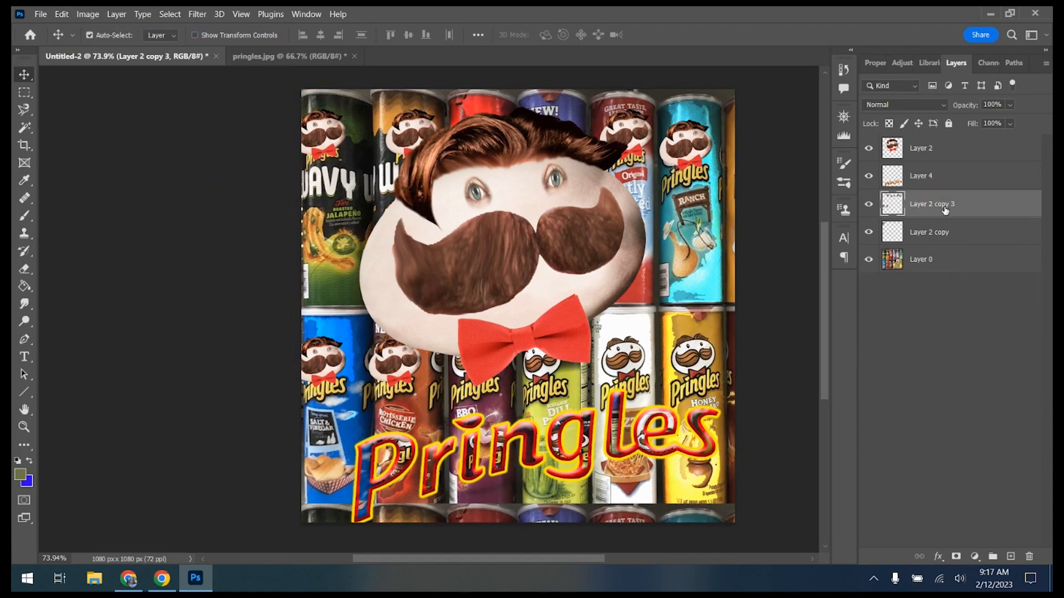
# Duplicate Layer 2 copy and place a small face over the mascot on the lime-green can in the bottom row
pyautogui.click(870, 232)
pyautogui.click(870, 233)
pyautogui.moveTo(950, 239); pyautogui.dragTo(1010, 556)
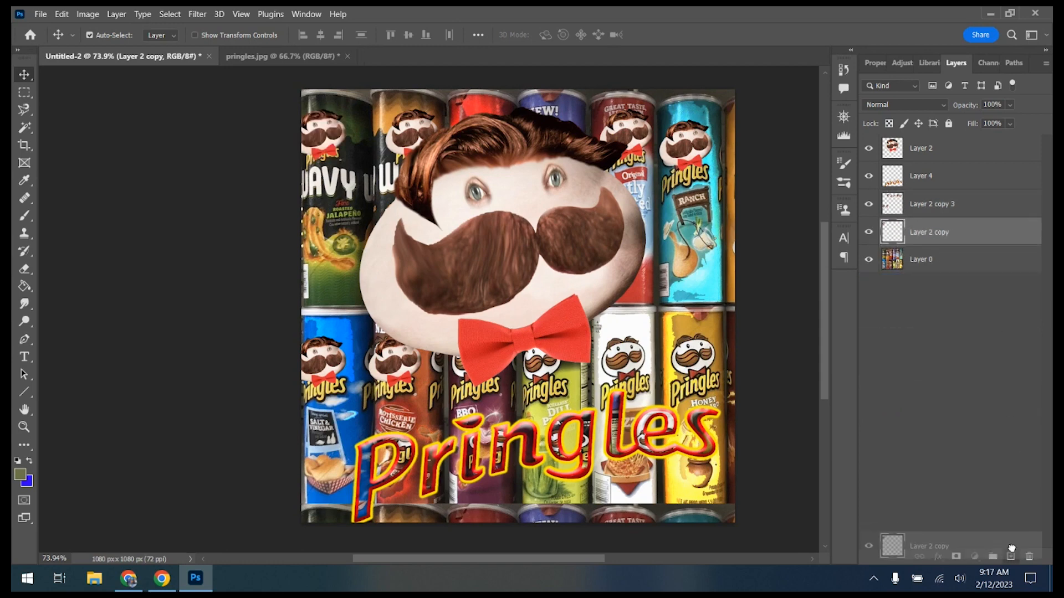
pyautogui.moveTo(311, 134); pyautogui.dragTo(544, 365)
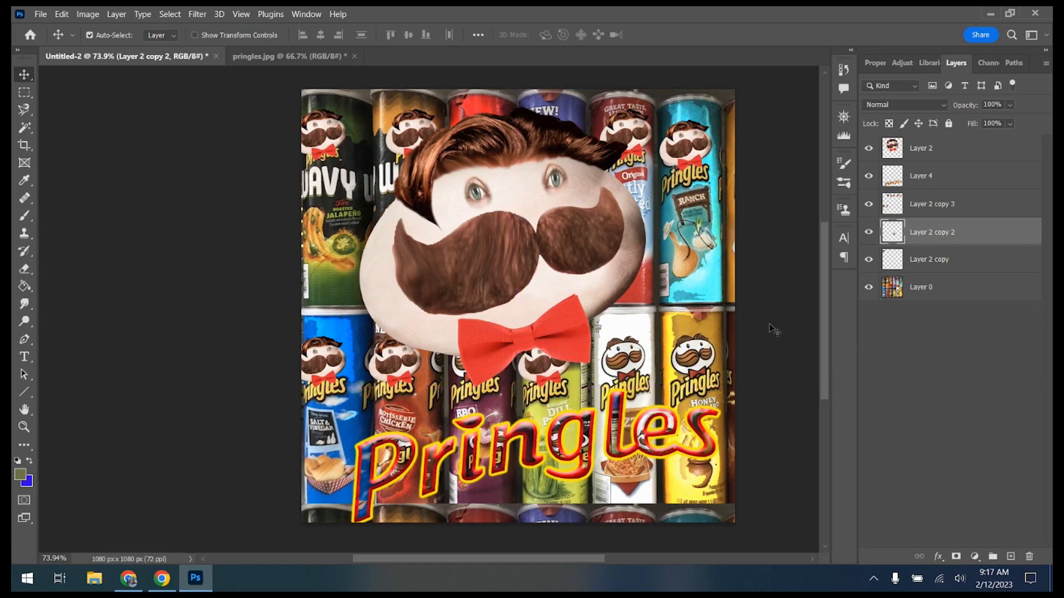
# Duplicate the small face once more, move a face onto the white can and nudge it into alignment over the mascot
pyautogui.moveTo(935, 233); pyautogui.dragTo(1011, 556)
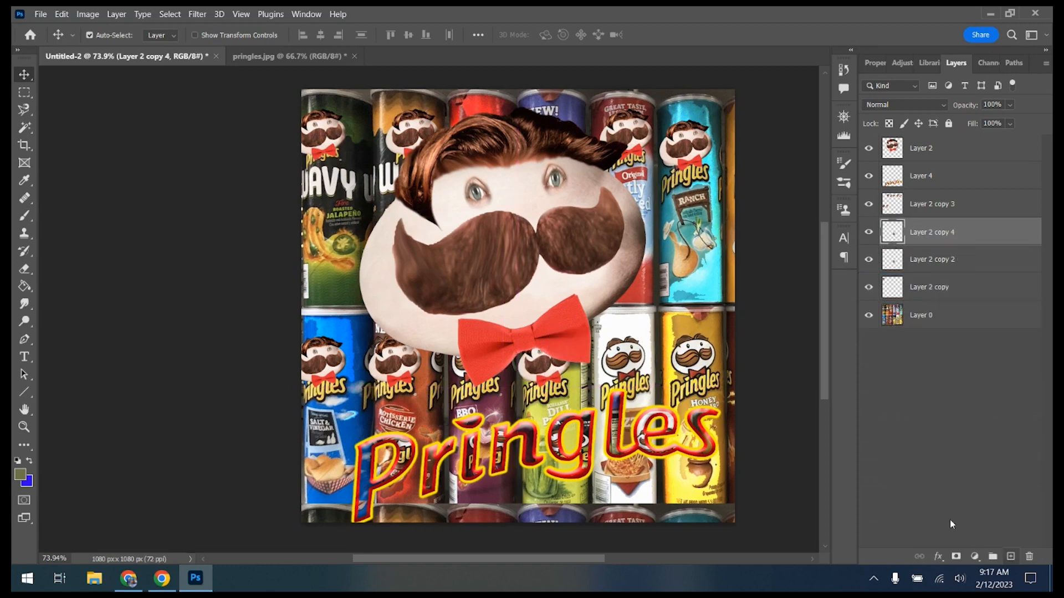
pyautogui.moveTo(358, 147); pyautogui.dragTo(630, 355)
pyautogui.press('Right')
pyautogui.press('Right')
pyautogui.press('Right')
pyautogui.press('Right')
pyautogui.press('Right')
pyautogui.press('Right')
pyautogui.press('Right')
pyautogui.press('Right')
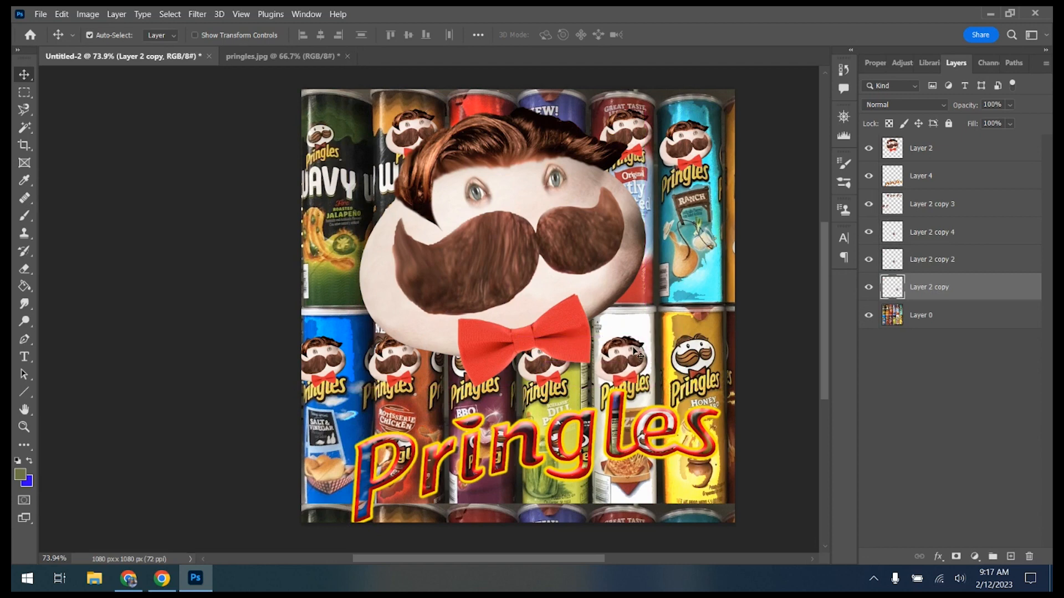
pyautogui.press('Up')
pyautogui.press('Up')
pyautogui.press('Up')
pyautogui.press('Up')
pyautogui.press('Up')
pyautogui.press('Up')
pyautogui.press('Up')
pyautogui.press('Up')
pyautogui.press('Left')
pyautogui.press('Left')
pyautogui.press('Left')
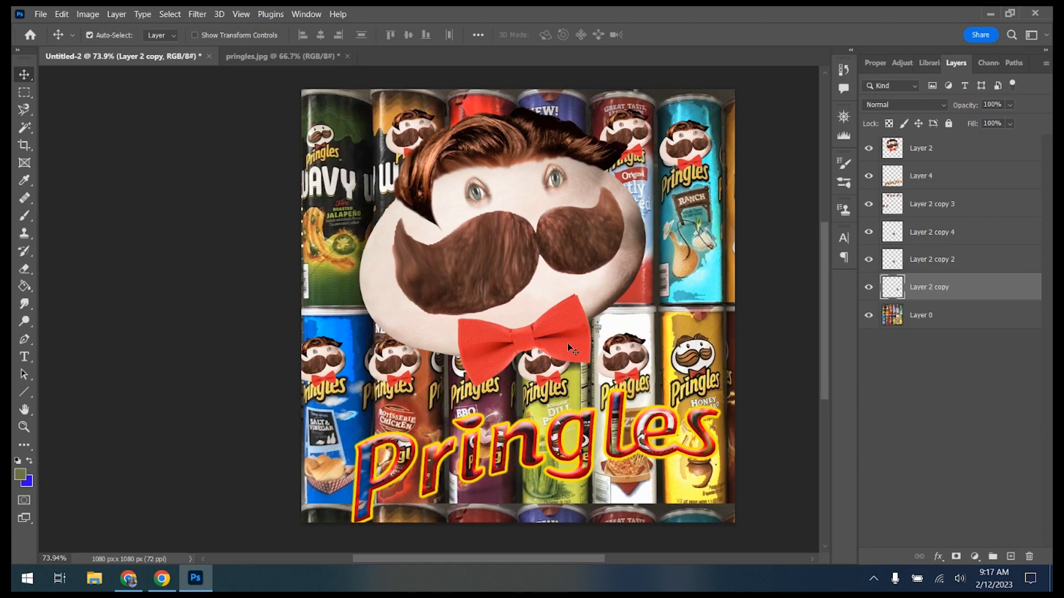
# Duplicate the white can's small face and move the copy over the mascot on the dark green can
pyautogui.hotkey('ctrl', 'j')
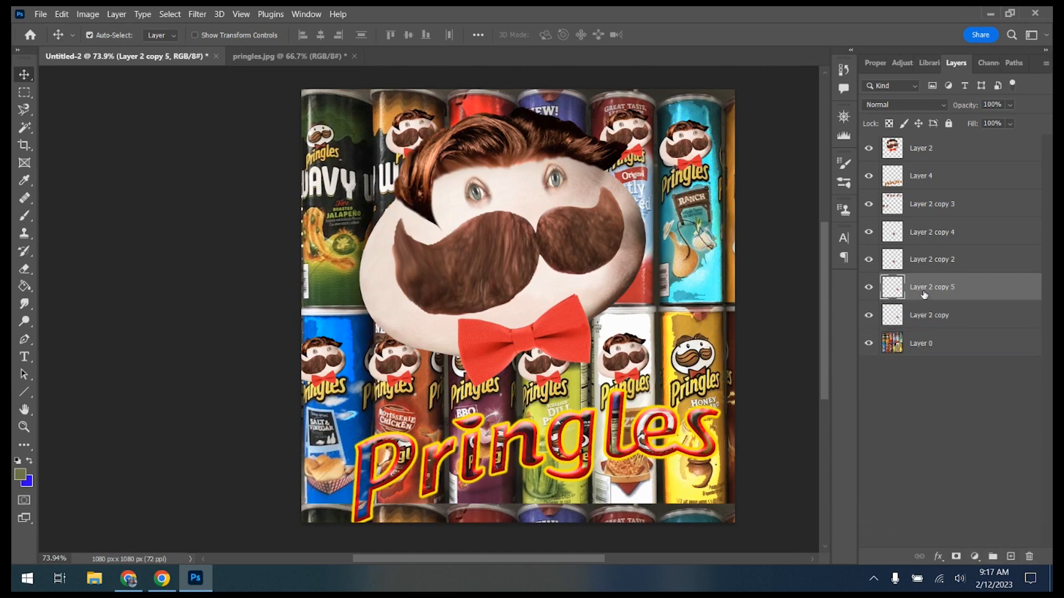
pyautogui.click(870, 289)
pyautogui.click(870, 288)
pyautogui.moveTo(631, 364); pyautogui.dragTo(323, 139)
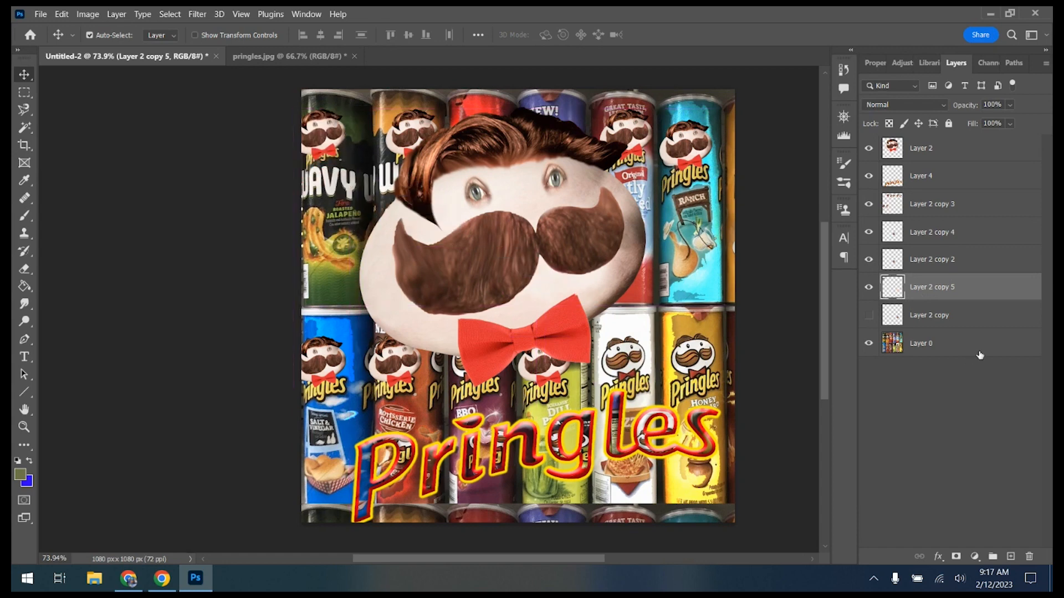
pyautogui.click(869, 318)
pyautogui.click(975, 322)
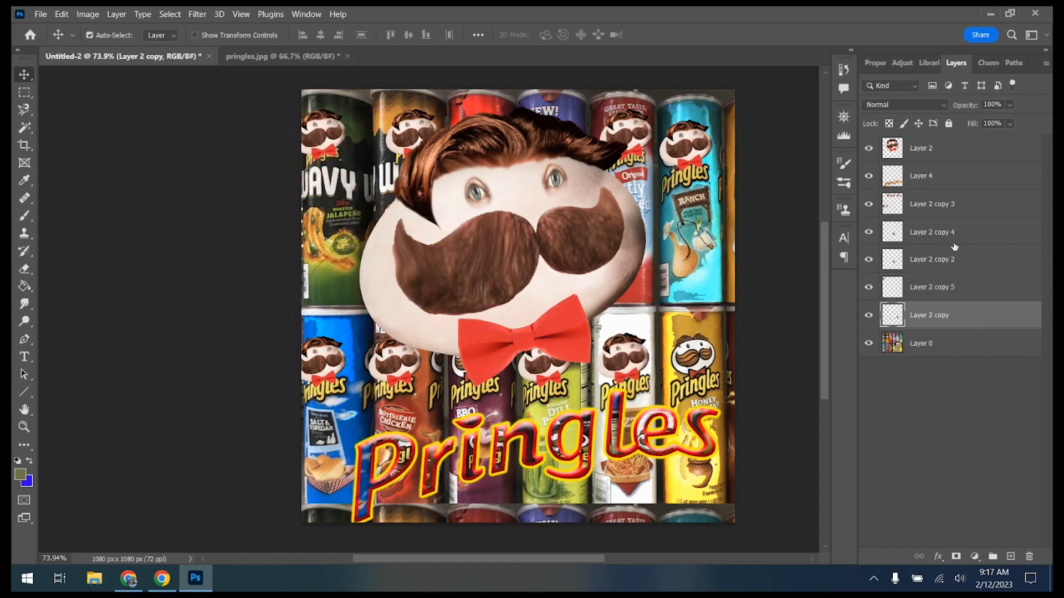
# Merge the small face layers from Layer 2 copy 3 down to Layer 2 copy 5 into one layer
pyautogui.click(957, 217)
pyautogui.hotkey('ctrl', 'e')
pyautogui.hotkey('ctrl', 'e')
pyautogui.hotkey('ctrl', 'e')
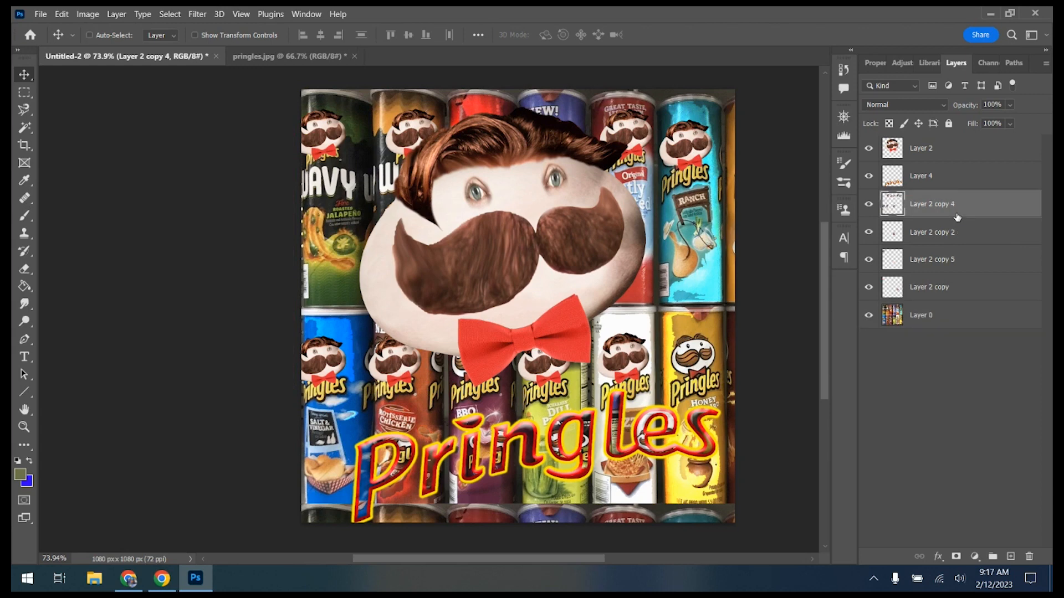
# Place a duplicate of the small face over the yellow can's mascot and move the large face back down over the lettering
pyautogui.moveTo(949, 238); pyautogui.dragTo(1010, 555)
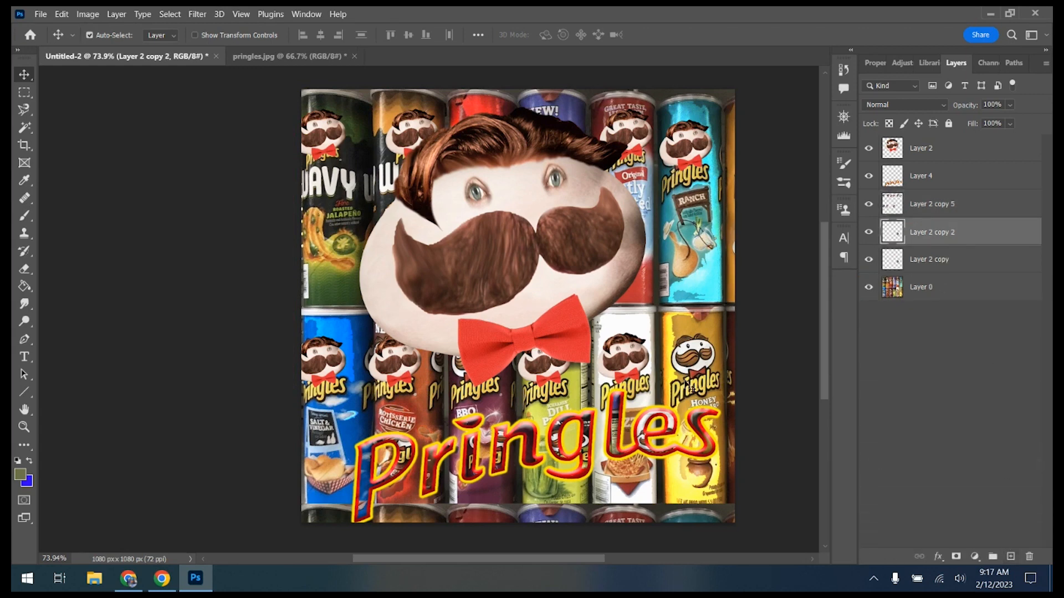
pyautogui.moveTo(632, 360); pyautogui.dragTo(703, 355)
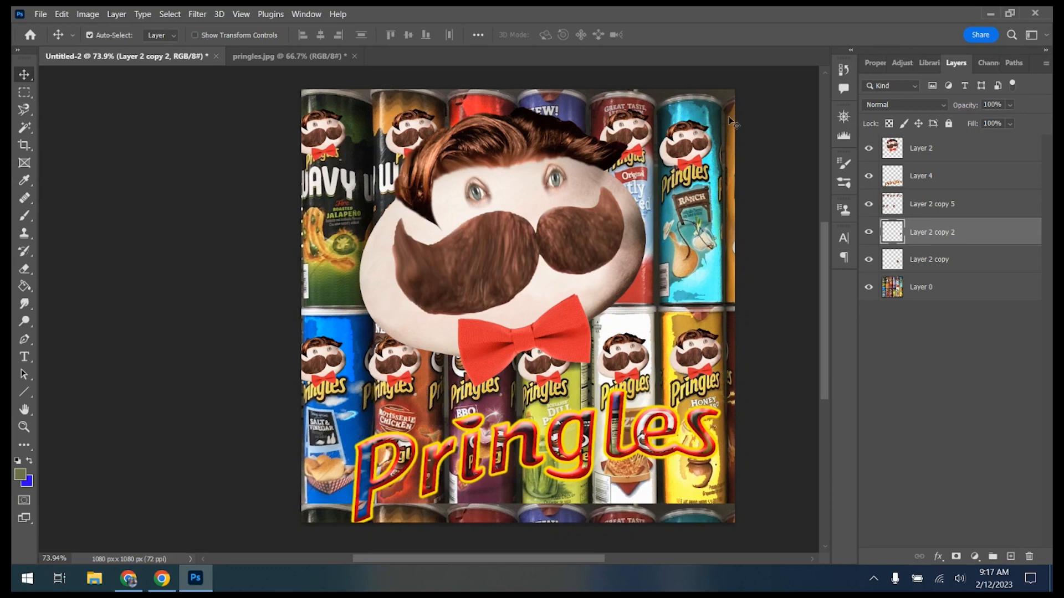
pyautogui.click(965, 146)
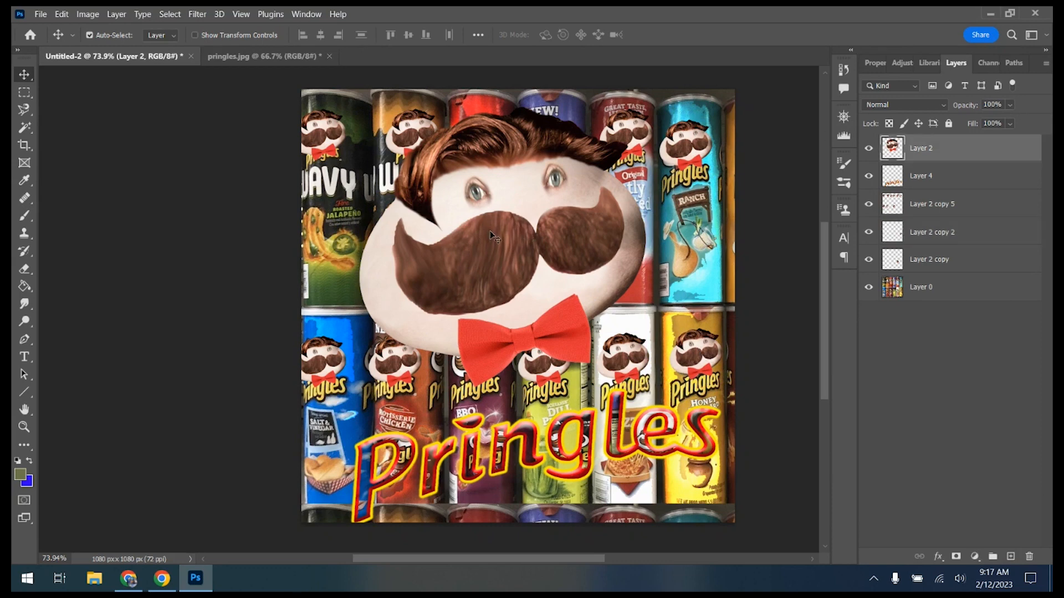
pyautogui.moveTo(517, 241); pyautogui.dragTo(530, 314)
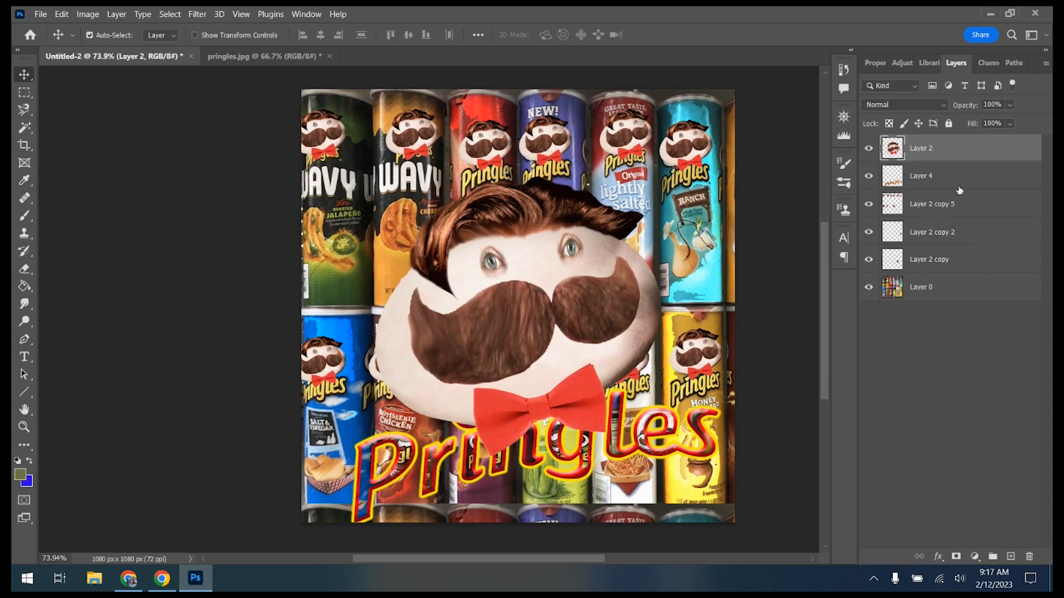
# Merge the remaining small face layers down into Layer 2 copy
pyautogui.click(955, 209)
pyautogui.hotkey('ctrl', 'e')
pyautogui.hotkey('ctrl', 'e')
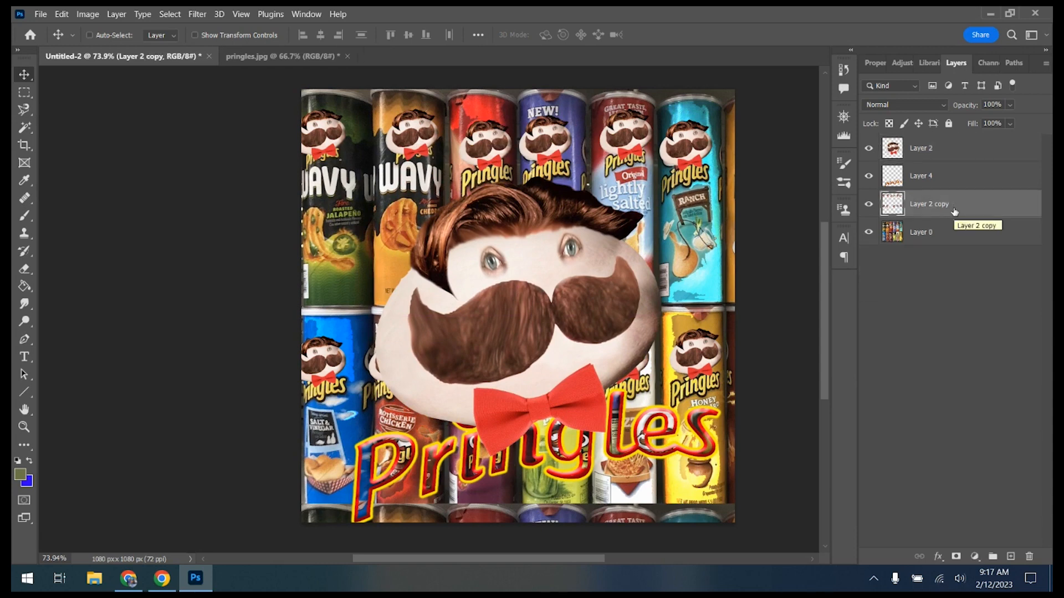
# Duplicate the Layer 4 lettering, scale the copy to 30.64%, and place it over the cans in the upper row
pyautogui.click(981, 182)
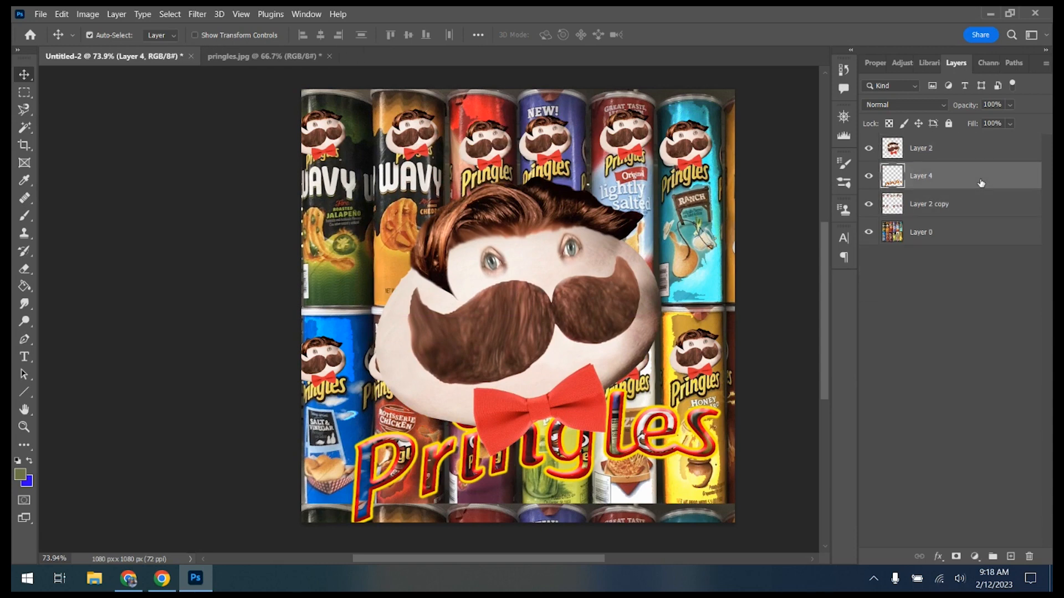
pyautogui.moveTo(981, 182); pyautogui.dragTo(1010, 556)
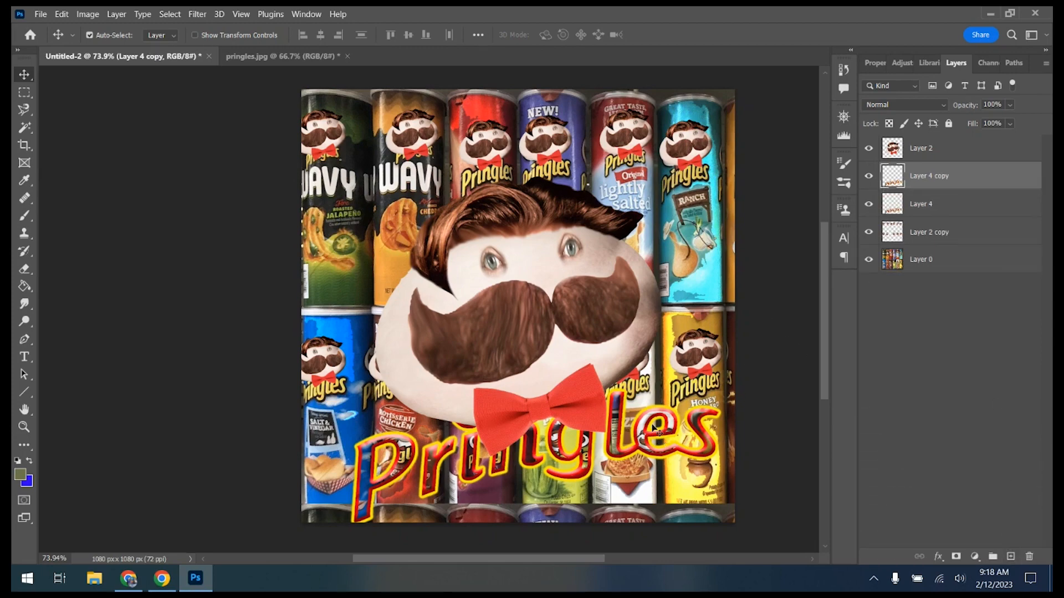
pyautogui.moveTo(644, 433); pyautogui.dragTo(574, 152)
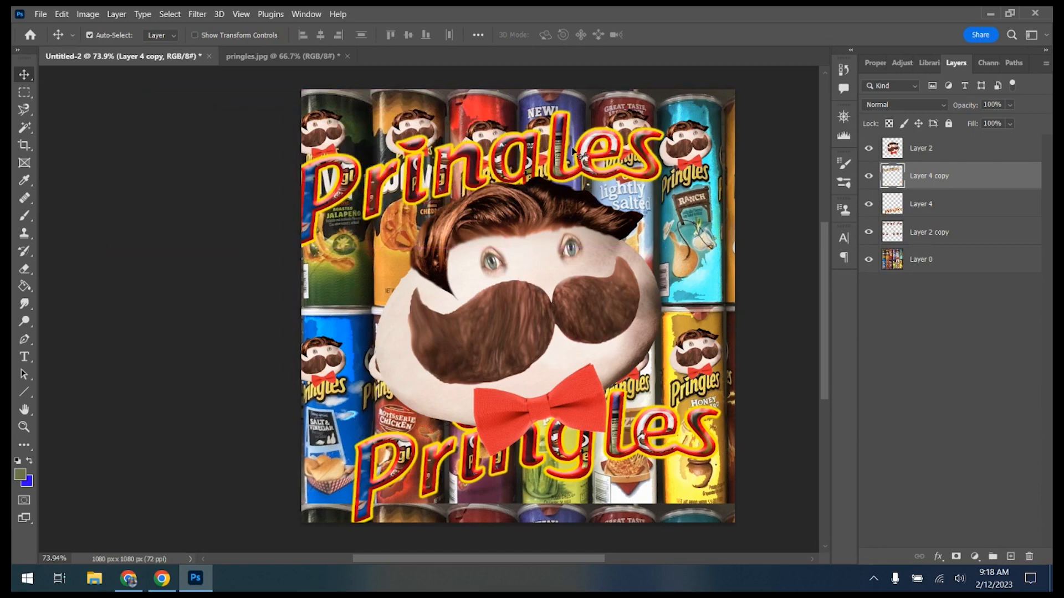
pyautogui.hotkey('ctrl', 't')
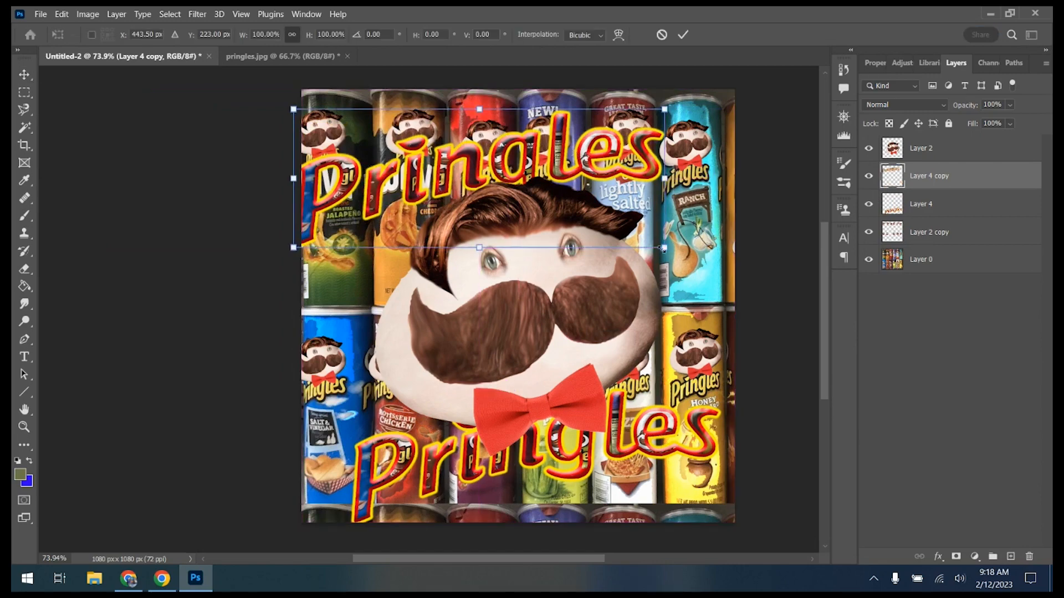
pyautogui.moveTo(664, 248); pyautogui.dragTo(408, 151)
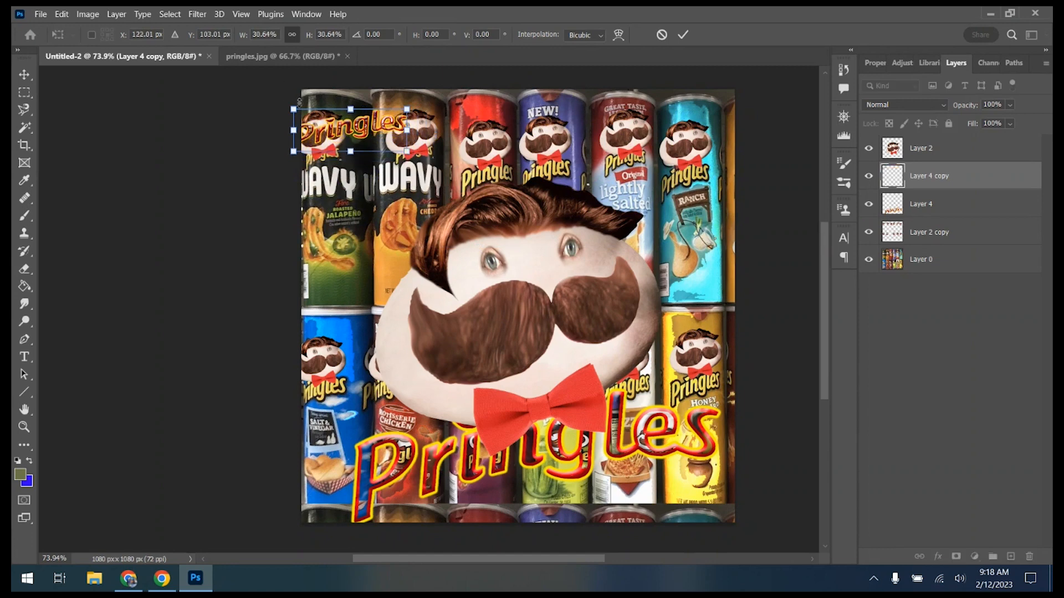
pyautogui.moveTo(350, 130); pyautogui.dragTo(407, 176)
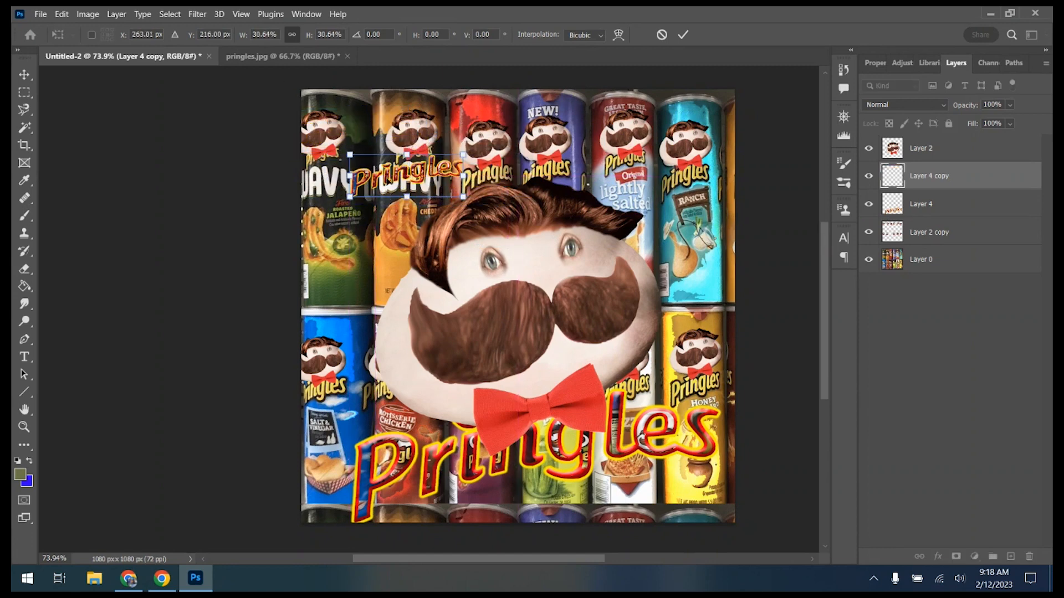
# Narrow the small lettering copy to 14.16% width and fit it over the Pringles name on the red can
pyautogui.rightClick(425, 175)
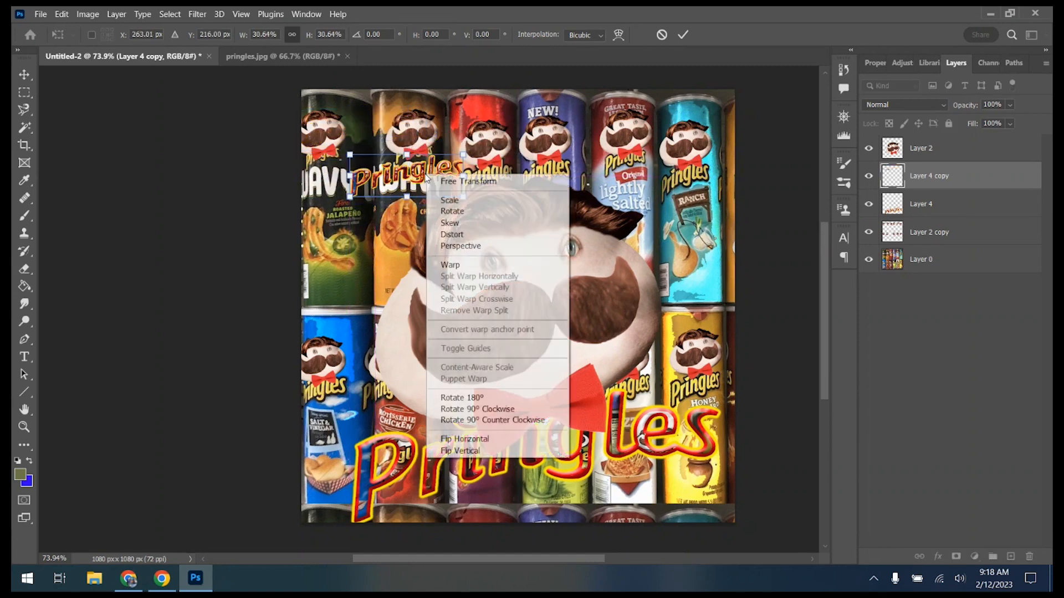
pyautogui.click(443, 222)
pyautogui.moveTo(463, 176); pyautogui.dragTo(491, 178)
pyautogui.press('Left')
pyautogui.press('Left')
pyautogui.press('Left')
pyautogui.press('Left')
pyautogui.press('Left')
pyautogui.press('Left')
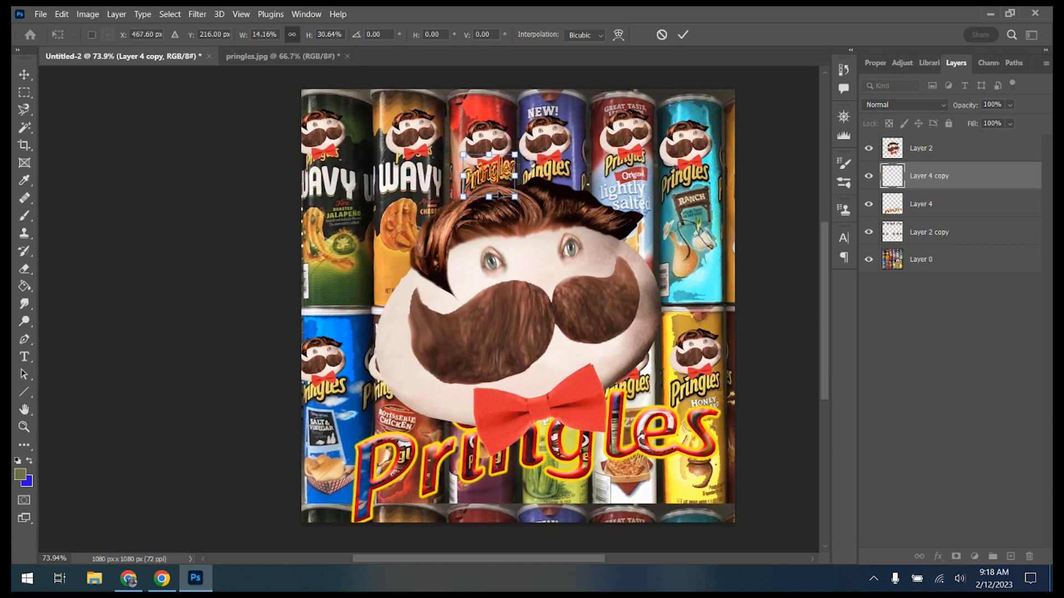
pyautogui.press('Down')
pyautogui.press('Down')
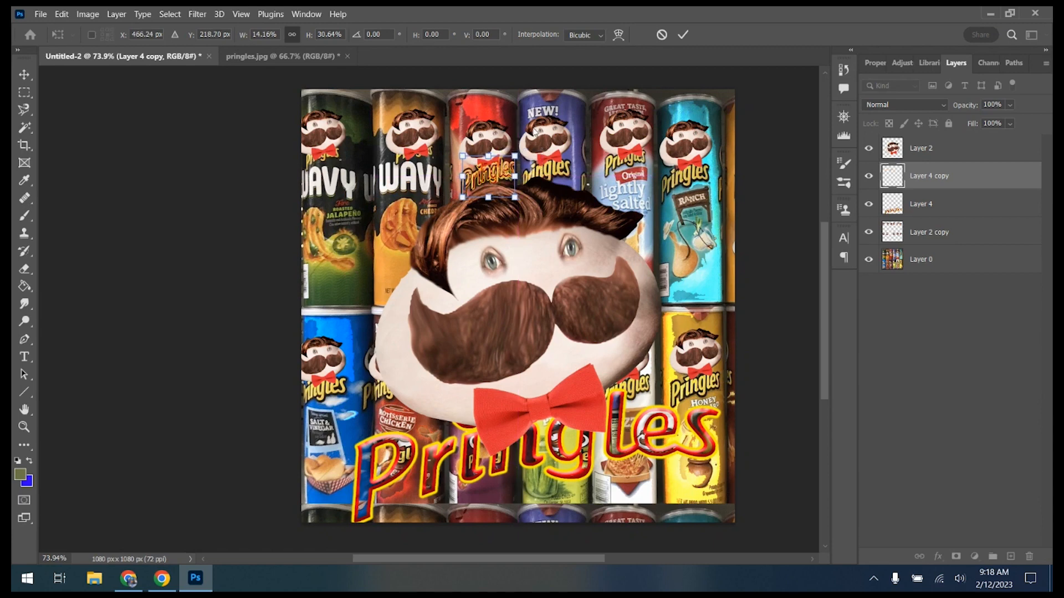
pyautogui.press('Return')
# Rotate the small lettering on the red can 6.67° clockwise
pyautogui.hotkey('ctrl', 't')
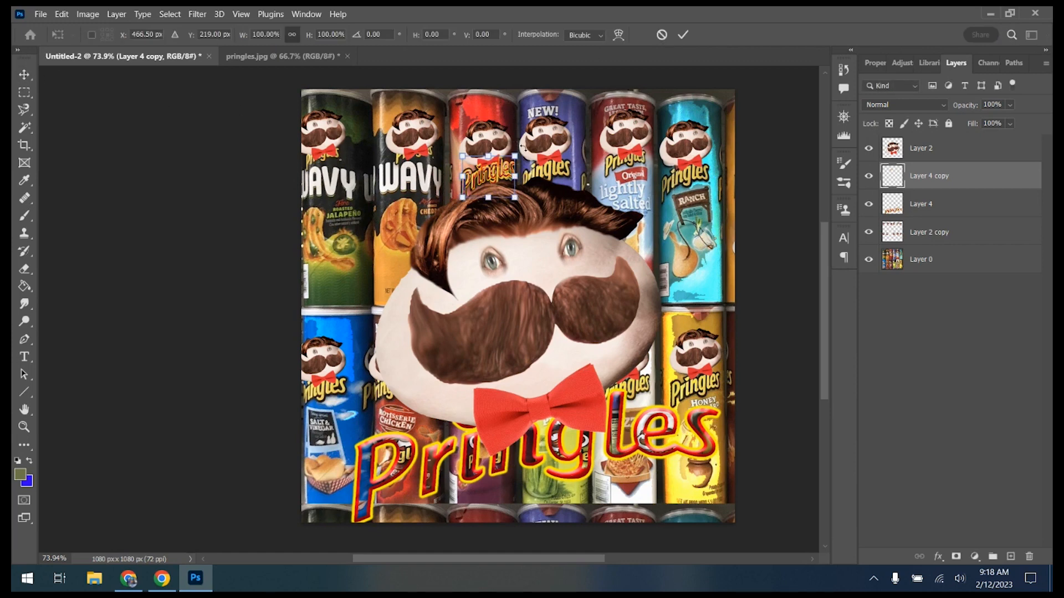
pyautogui.moveTo(523, 146); pyautogui.dragTo(524, 152)
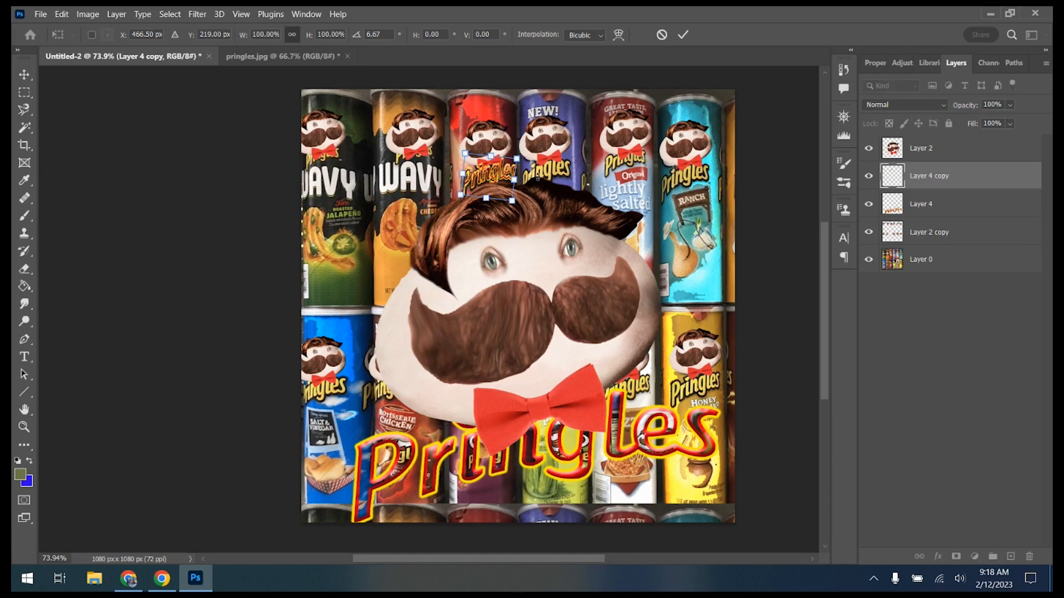
pyautogui.press('Return')
# Place a duplicate of the small lettering over the purple can's name and duplicate that copy once more
pyautogui.moveTo(983, 184); pyautogui.dragTo(1010, 557)
pyautogui.moveTo(519, 176); pyautogui.dragTo(572, 171)
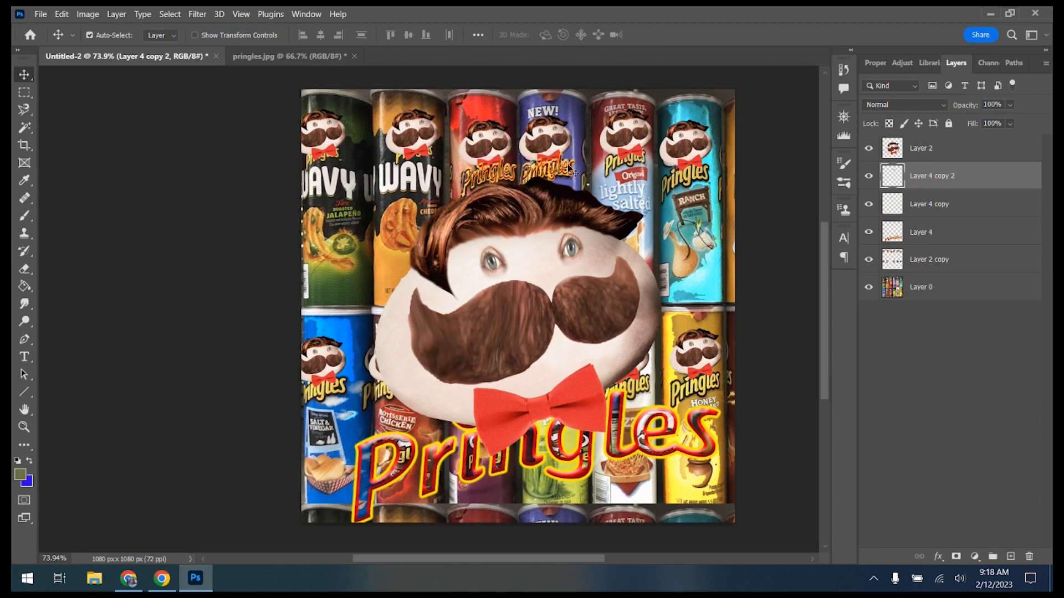
pyautogui.moveTo(957, 180); pyautogui.dragTo(1011, 556)
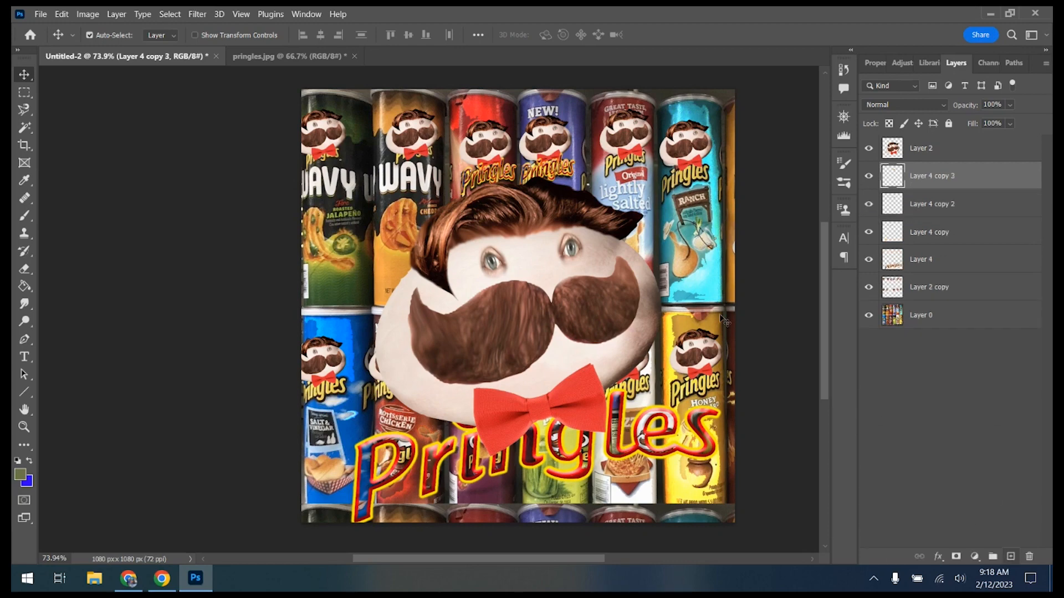
pyautogui.moveTo(566, 179); pyautogui.dragTo(584, 190)
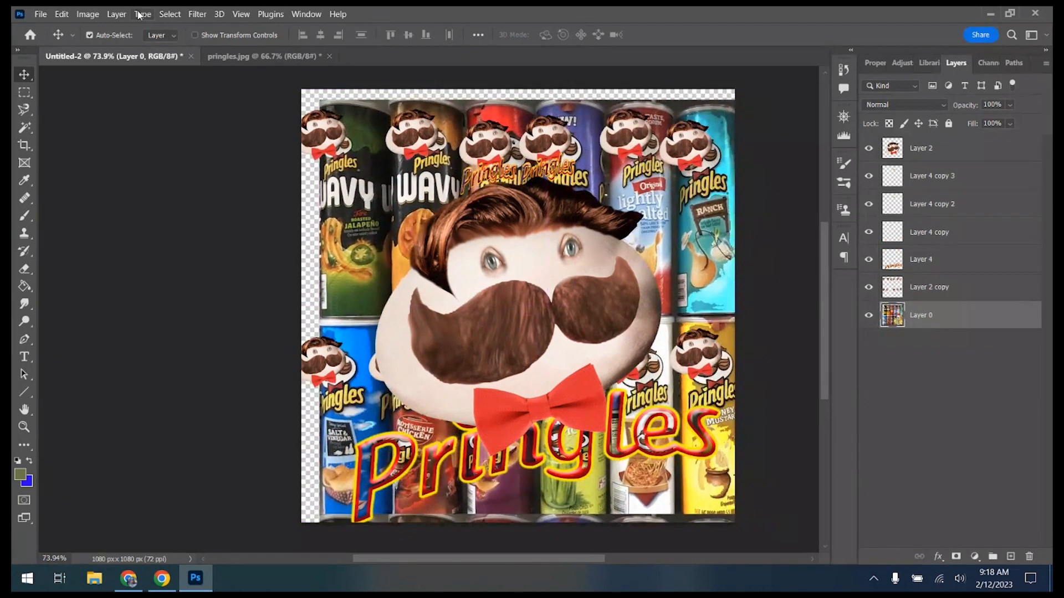
pyautogui.click(62, 14)
pyautogui.click(66, 23)
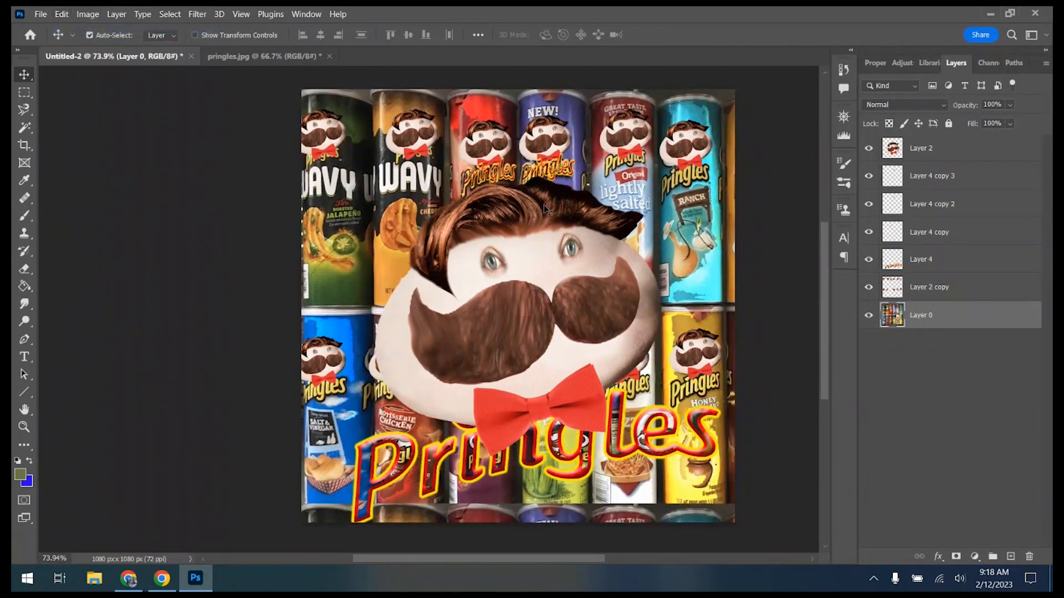
# Move the Layer 4 copy 3 lettering over the Pringles name on the lightly salted can
pyautogui.click(937, 189)
pyautogui.click(868, 176)
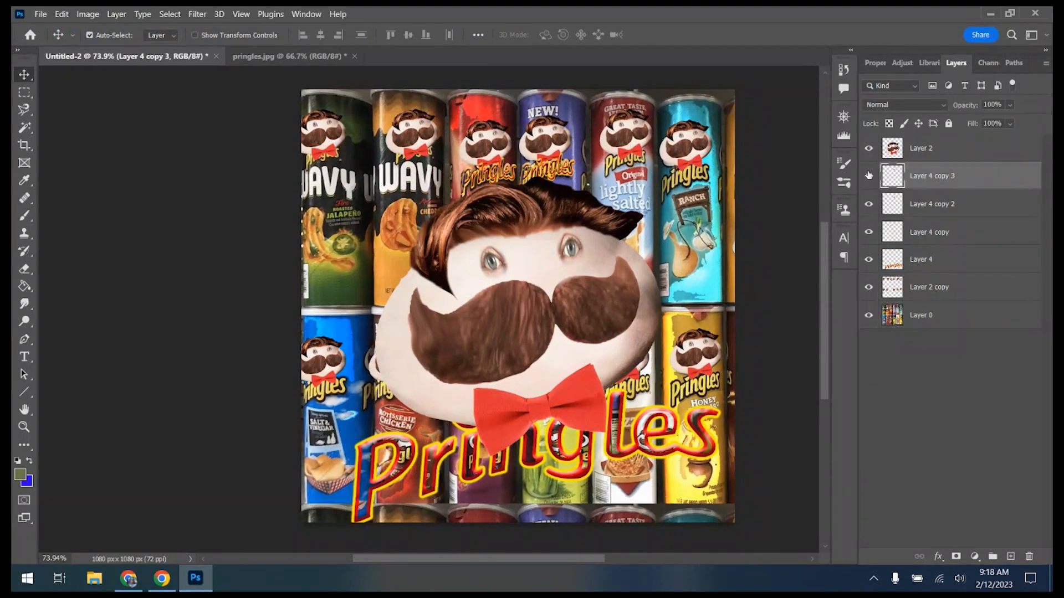
pyautogui.click(868, 176)
pyautogui.click(869, 177)
pyautogui.moveTo(559, 181); pyautogui.dragTo(633, 174)
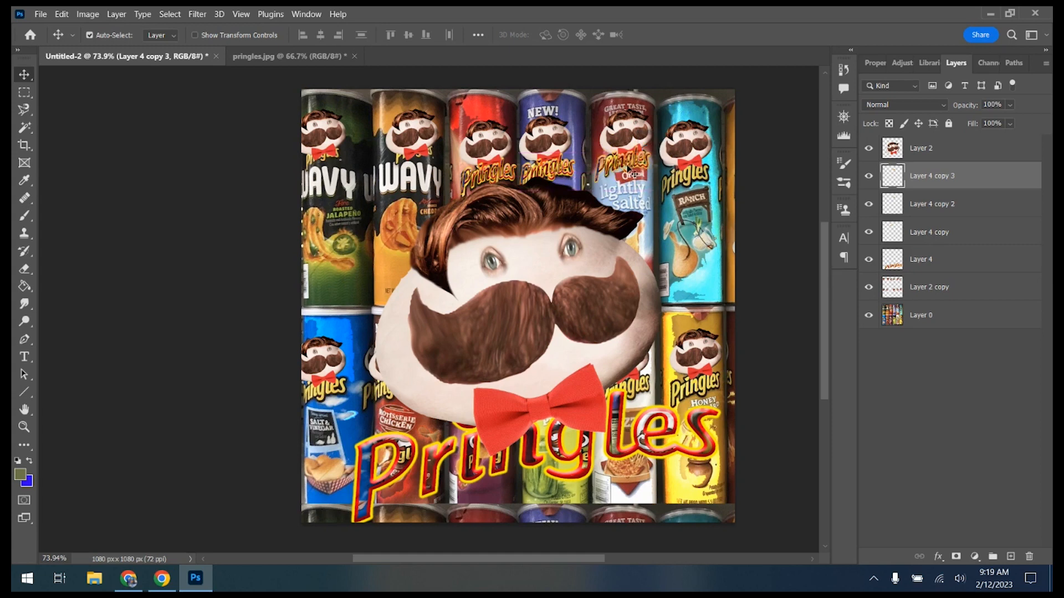
pyautogui.press('Right')
pyautogui.press('Right')
pyautogui.press('Right')
pyautogui.press('Right')
pyautogui.press('Right')
pyautogui.press('Right')
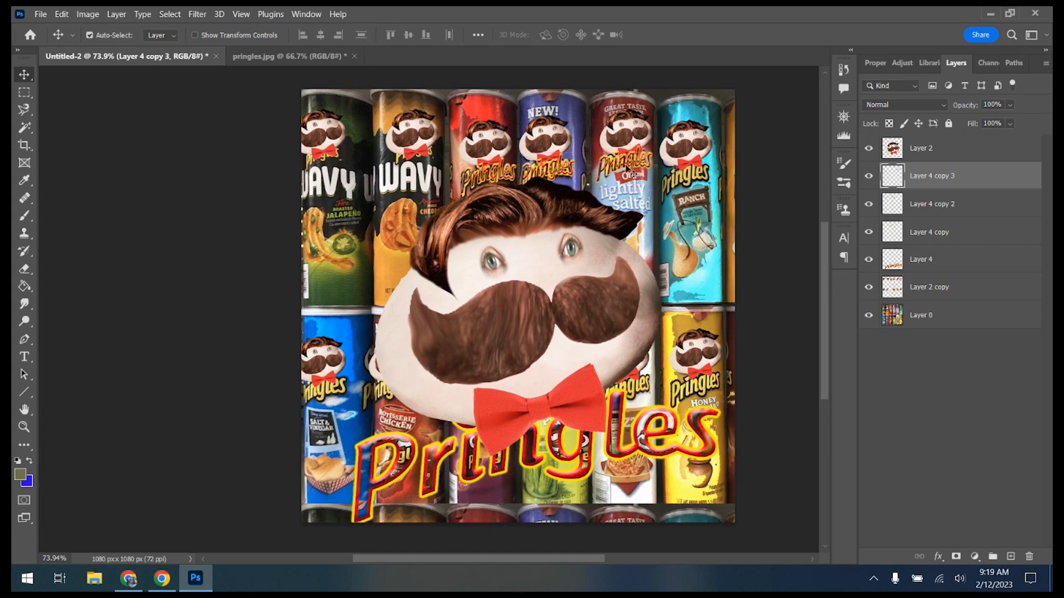
# Merge the lettering copies, Layer 4 and Layer 2 copy down into Layer 0
pyautogui.hotkey('ctrl', 'e')
pyautogui.hotkey('ctrl', 'e')
pyautogui.hotkey('ctrl', 'e')
pyautogui.hotkey('ctrl', 'e')
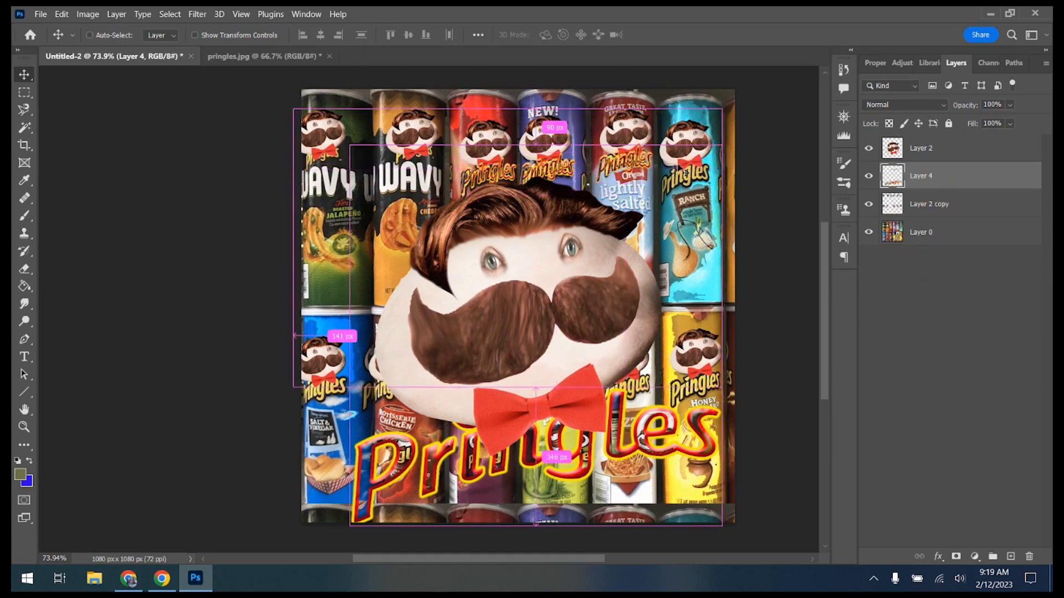
pyautogui.hotkey('ctrl', 'e')
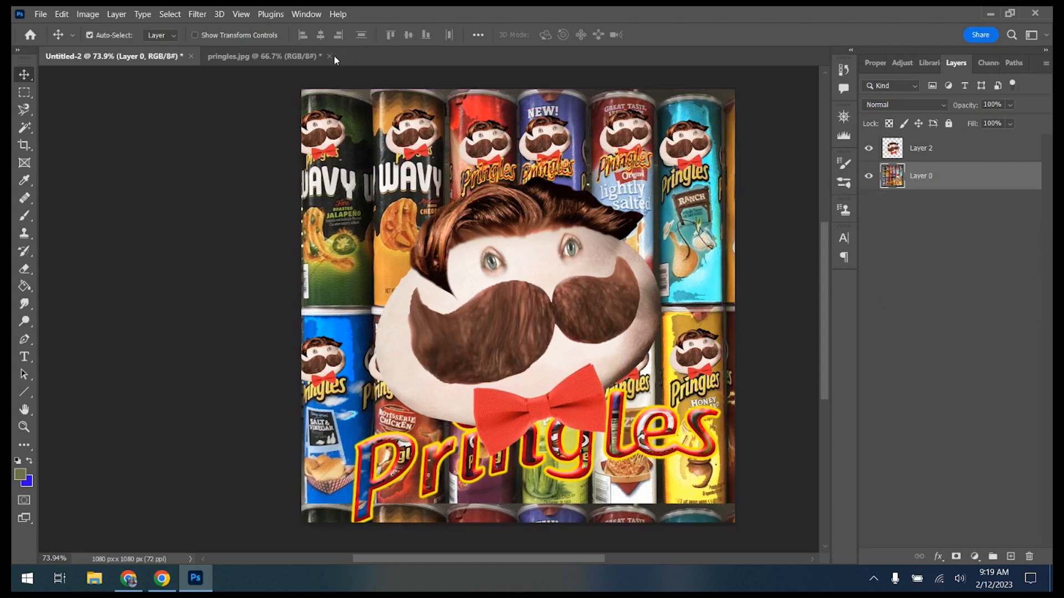
pyautogui.click(163, 579)
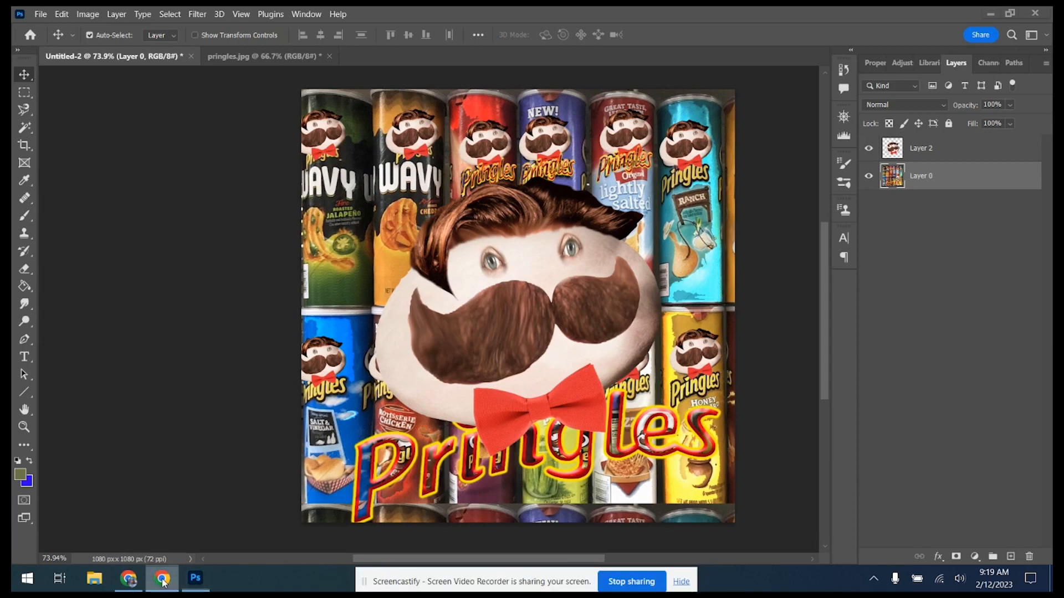